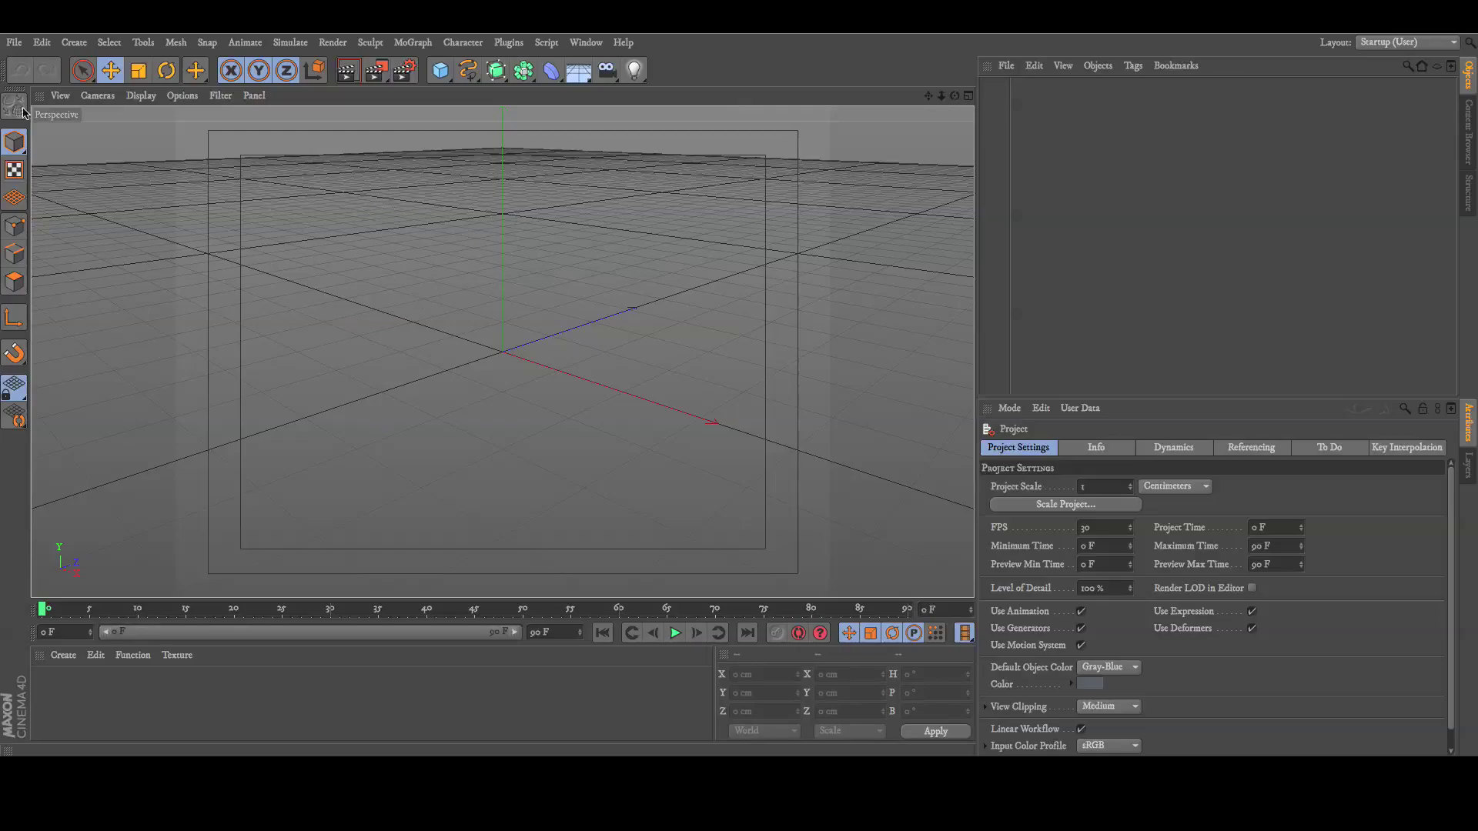
Step: Start Save As and create 'C4D test' and 'Renders' folders inside C4D Projects
{"action": "left_click", "coordinate": [13, 43]}
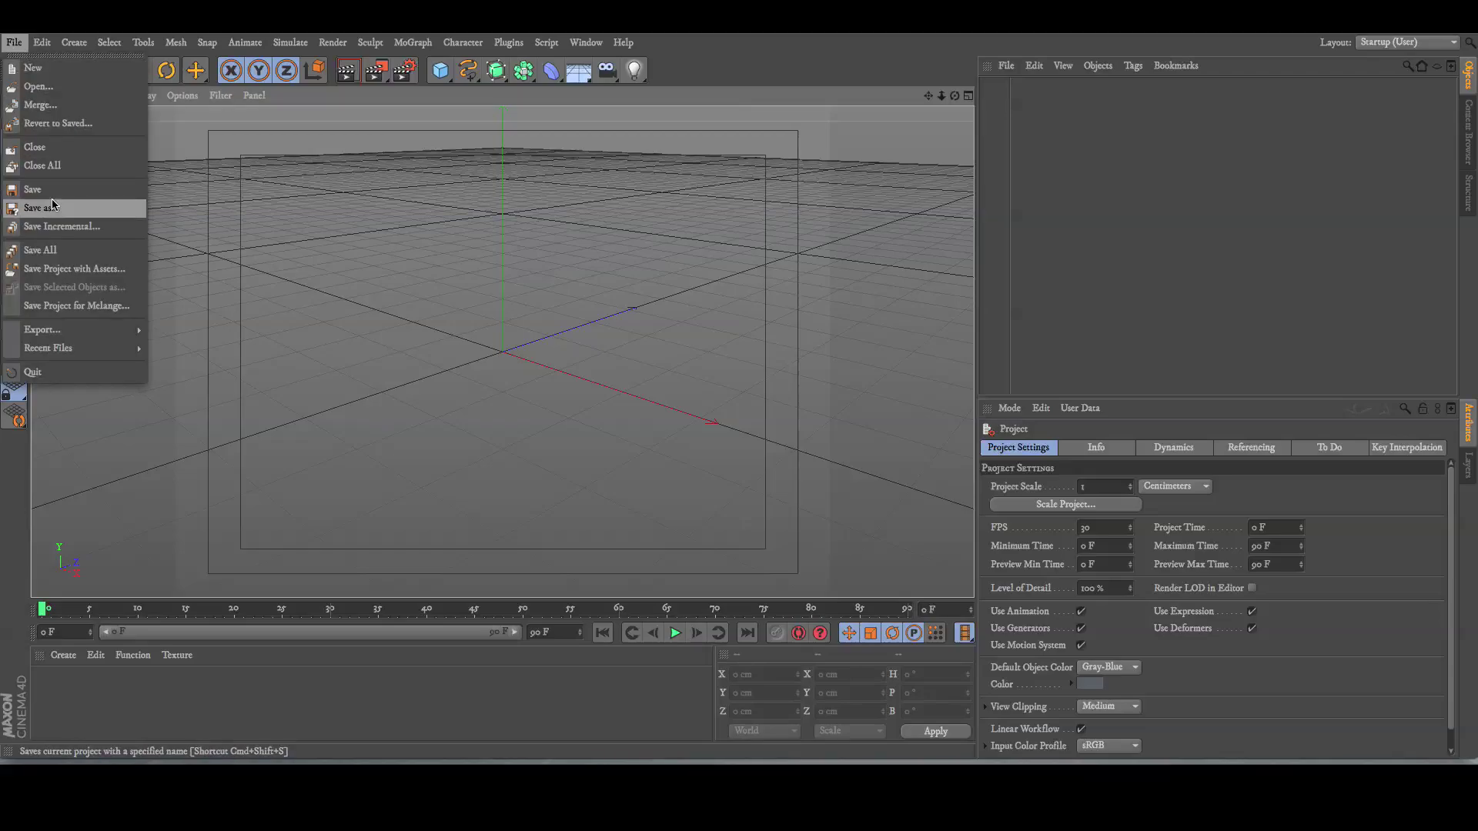
{"action": "left_click", "coordinate": [14, 42]}
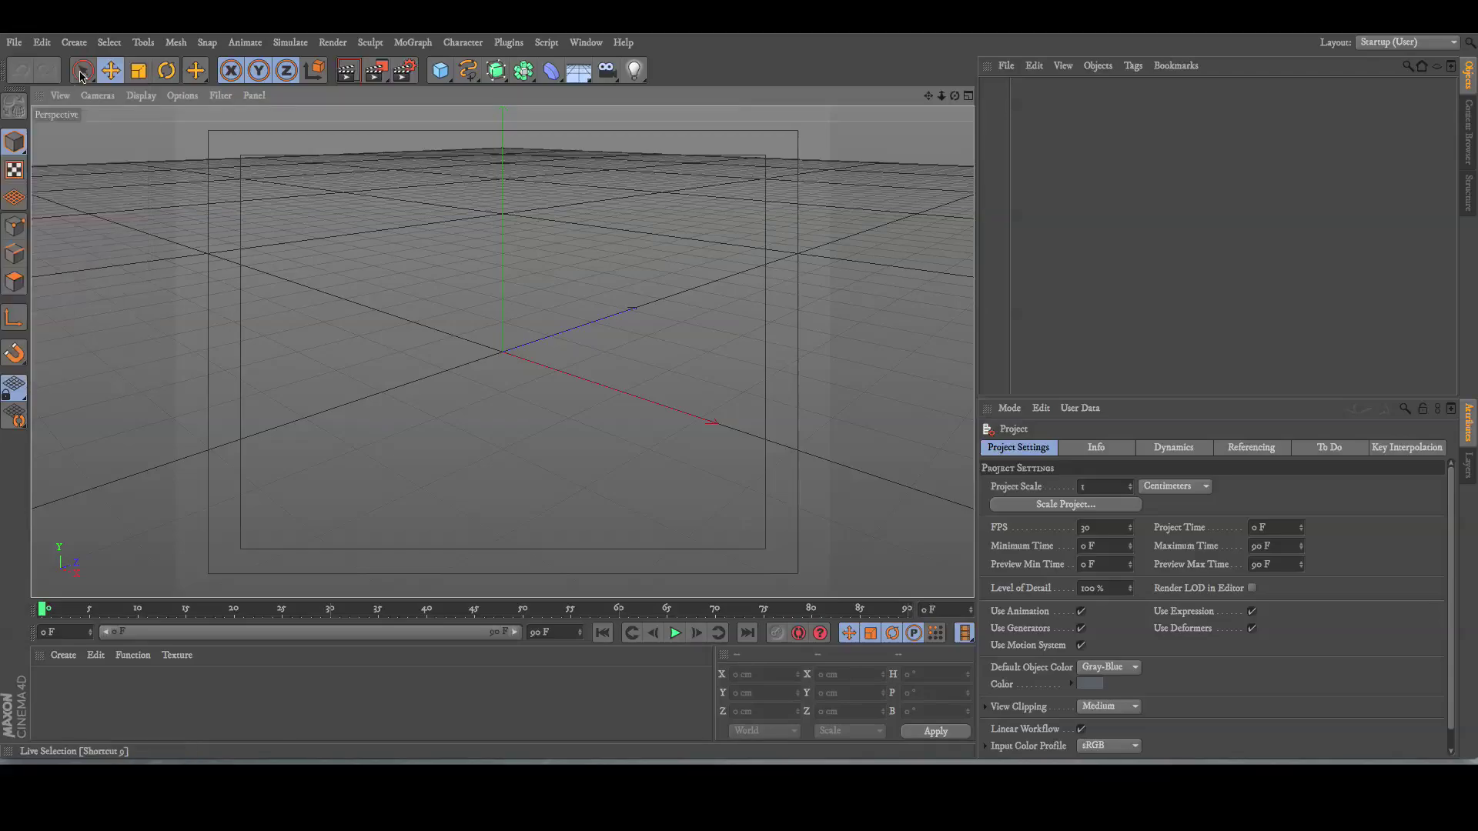
{"action": "left_click", "coordinate": [13, 42]}
{"action": "left_click", "coordinate": [32, 190]}
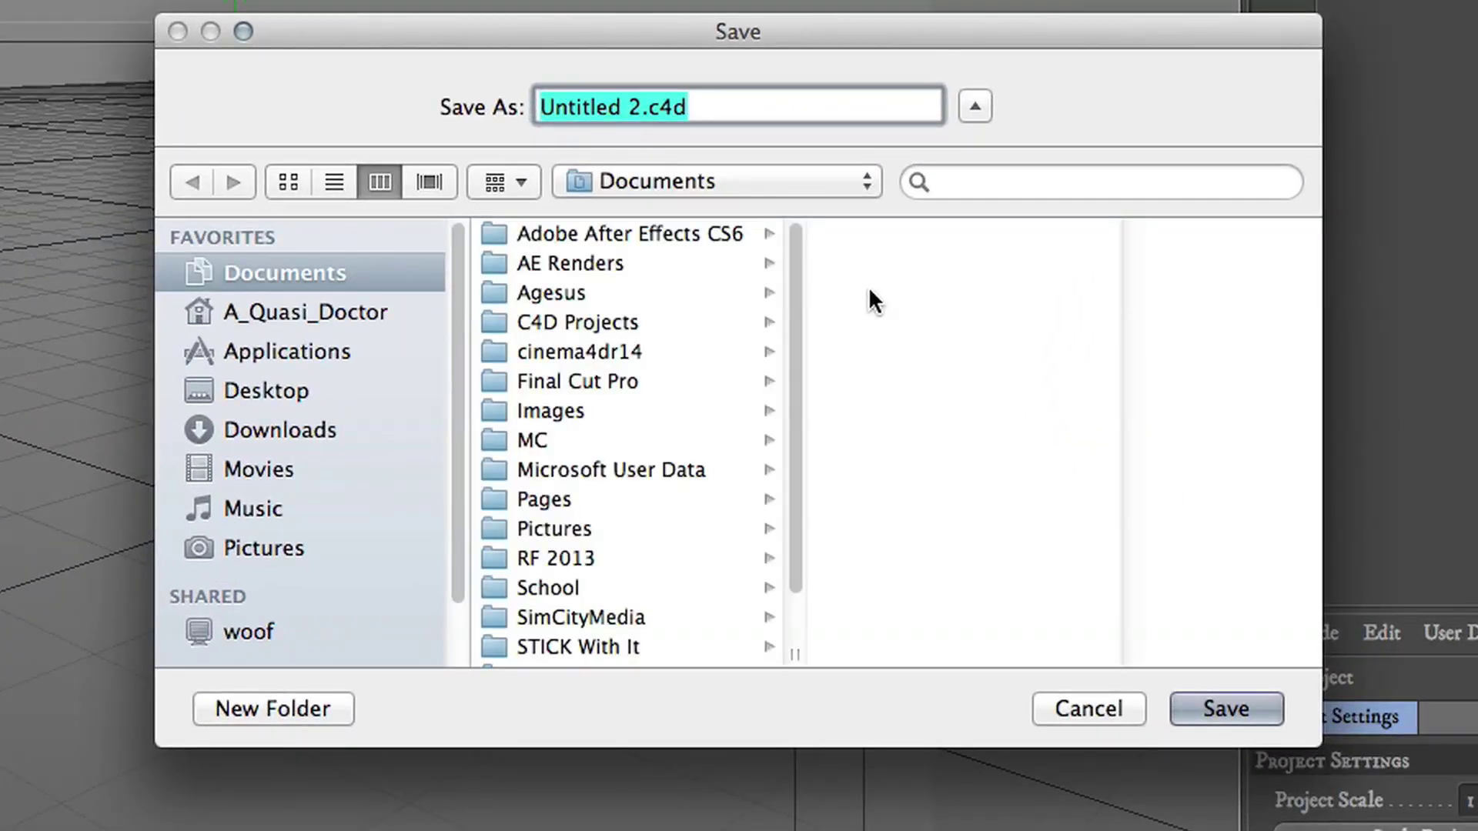
{"action": "left_click", "coordinate": [586, 321]}
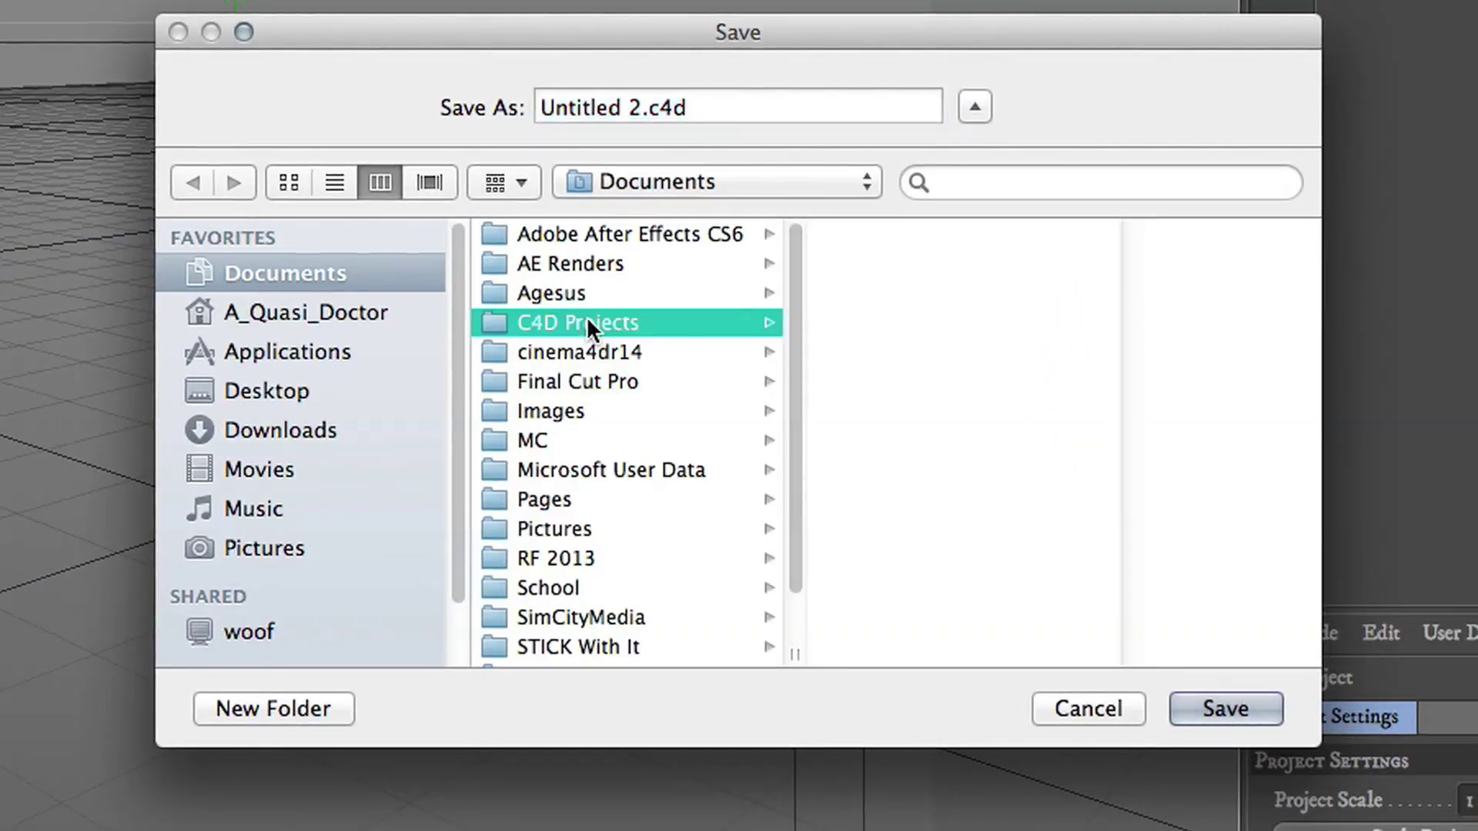
{"action": "left_click", "coordinate": [296, 704]}
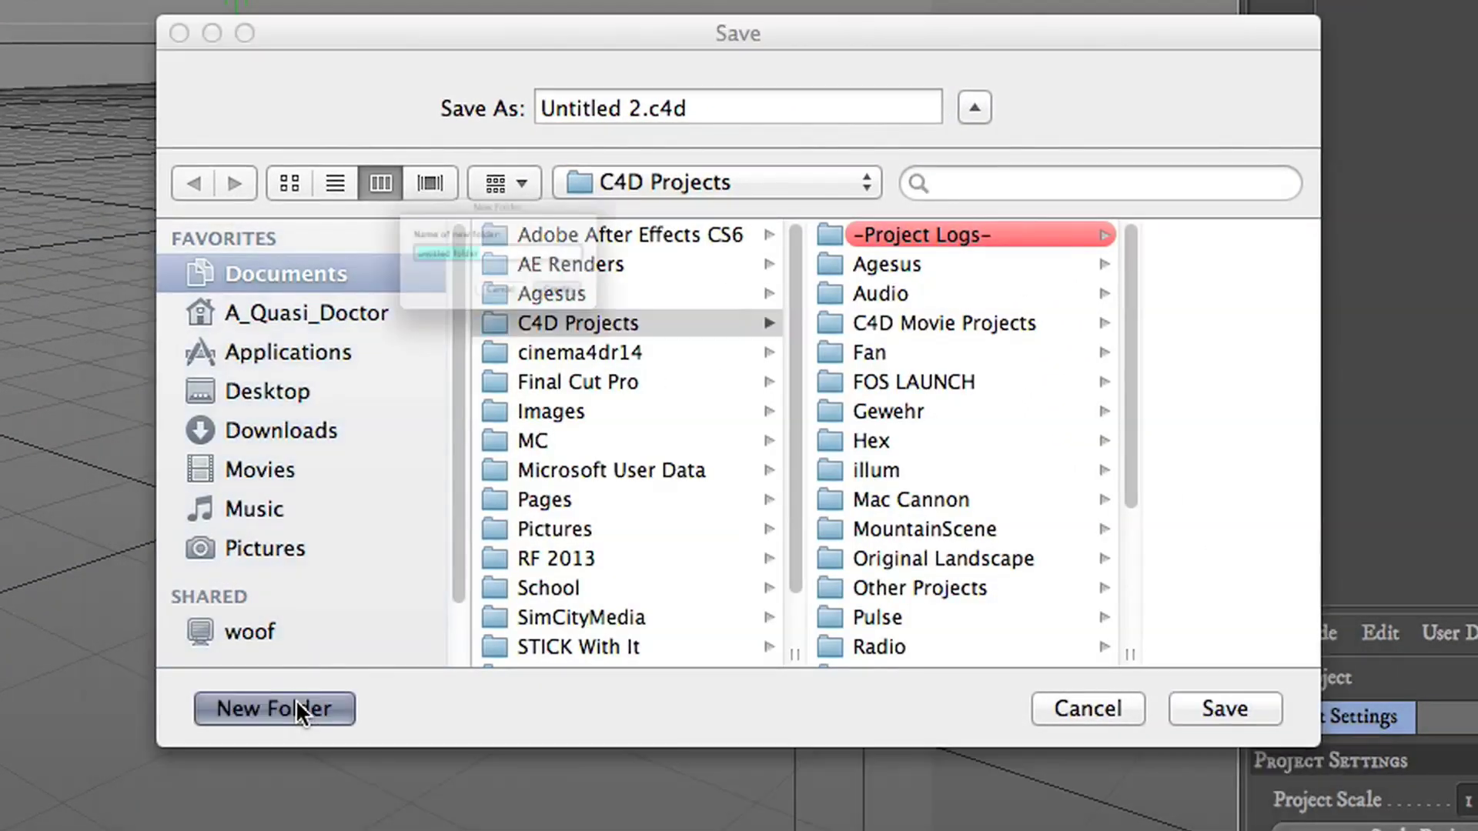
{"action": "type", "text": "C4D"}
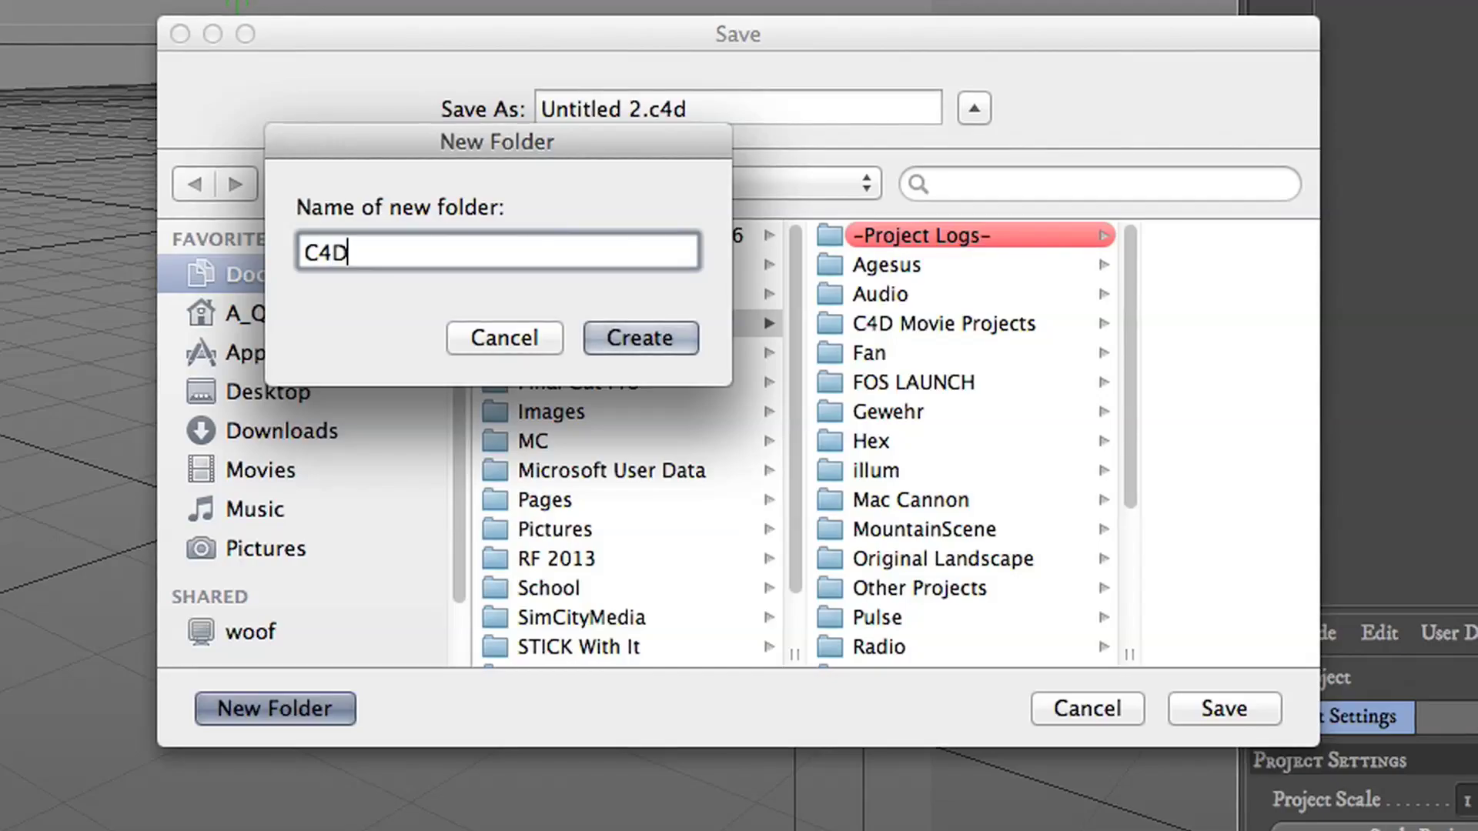
{"action": "type", "text": " test"}
{"action": "key", "text": "Return"}
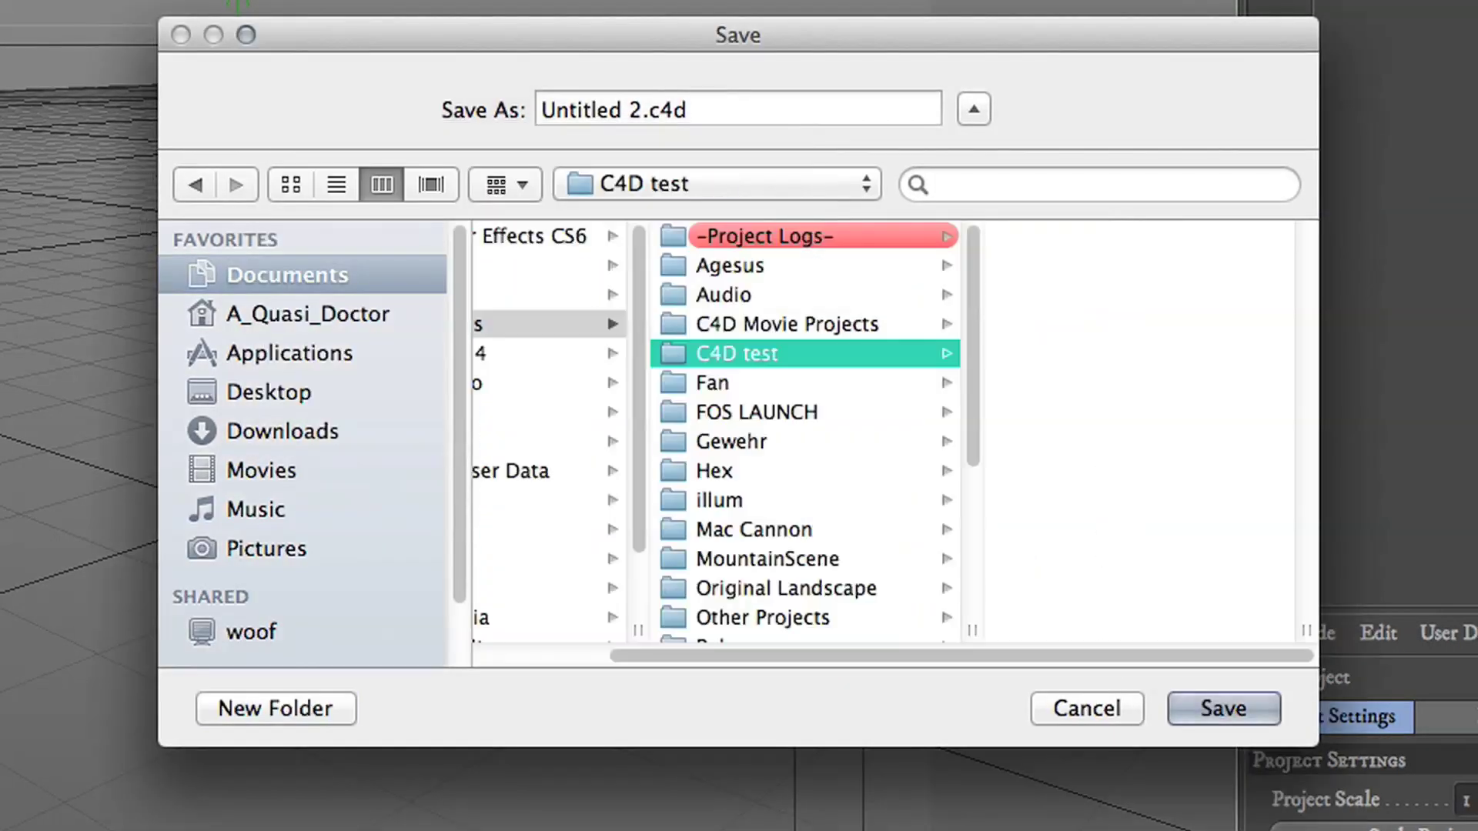
{"action": "left_click", "coordinate": [262, 710]}
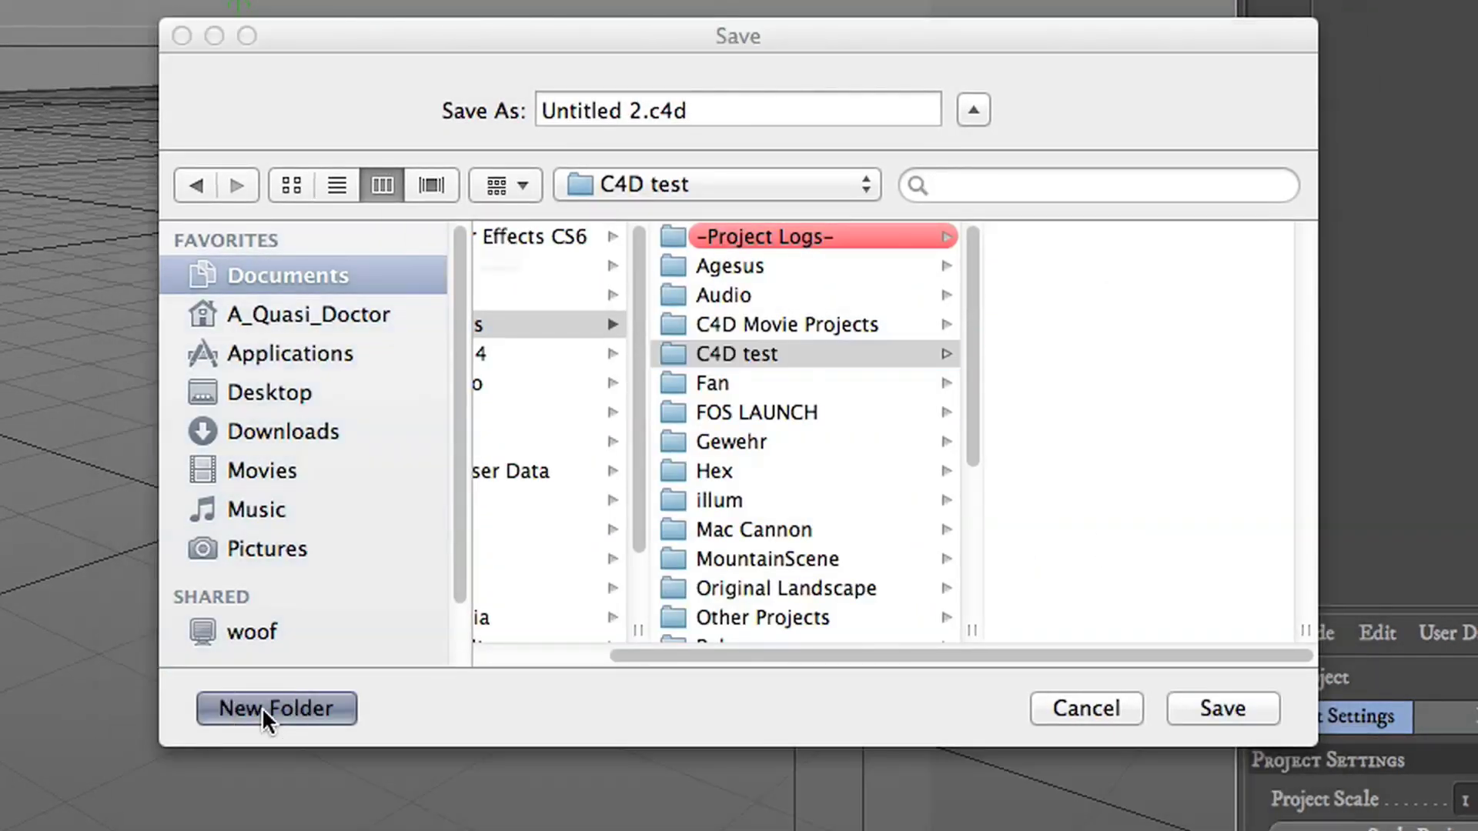
{"action": "type", "text": "Renders"}
{"action": "key", "text": "Return"}
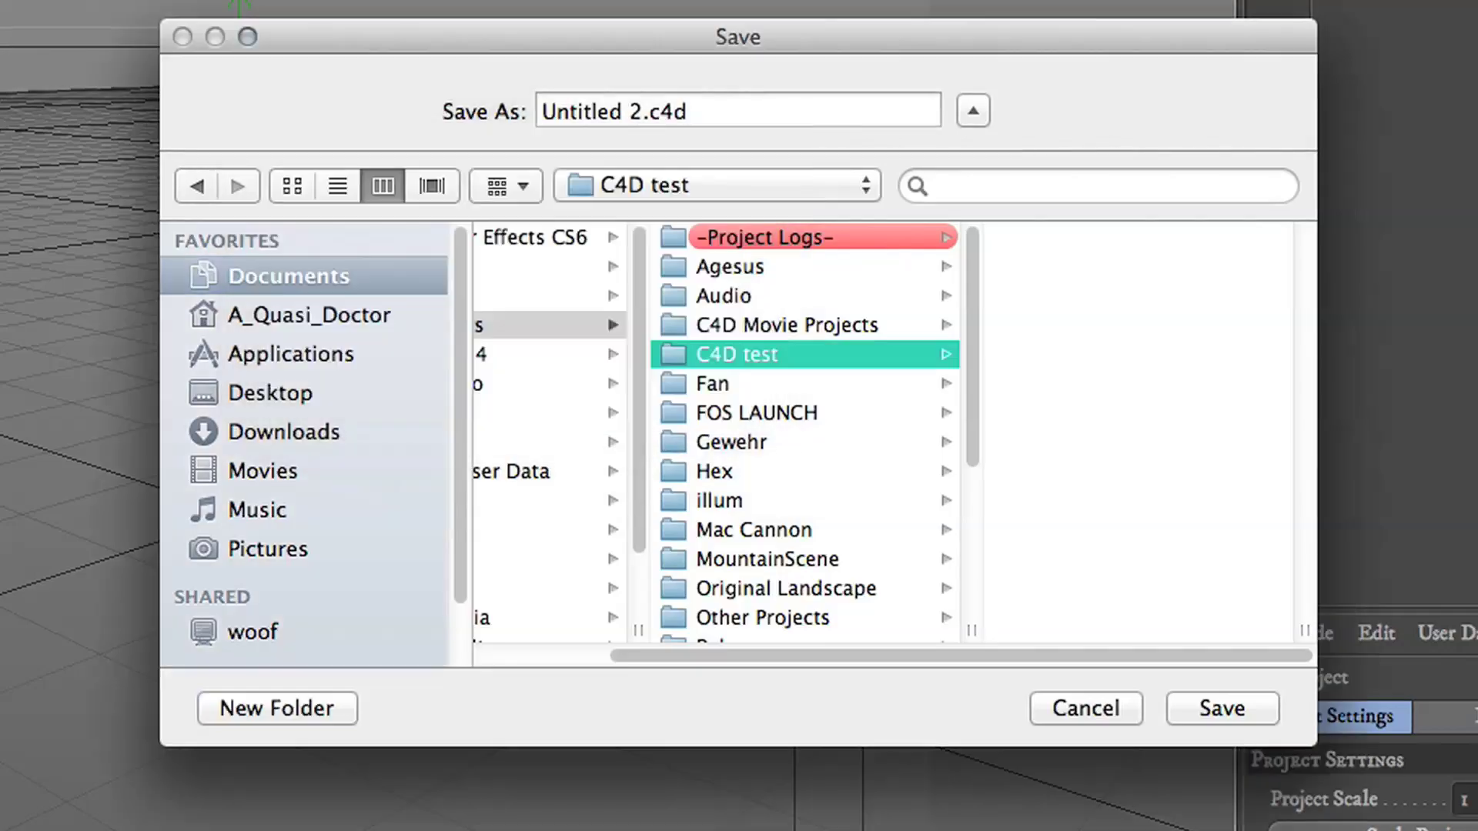
Step: Create a 'Project File' folder inside C4D test and save the scene there as Test1
{"action": "left_click", "coordinate": [553, 350]}
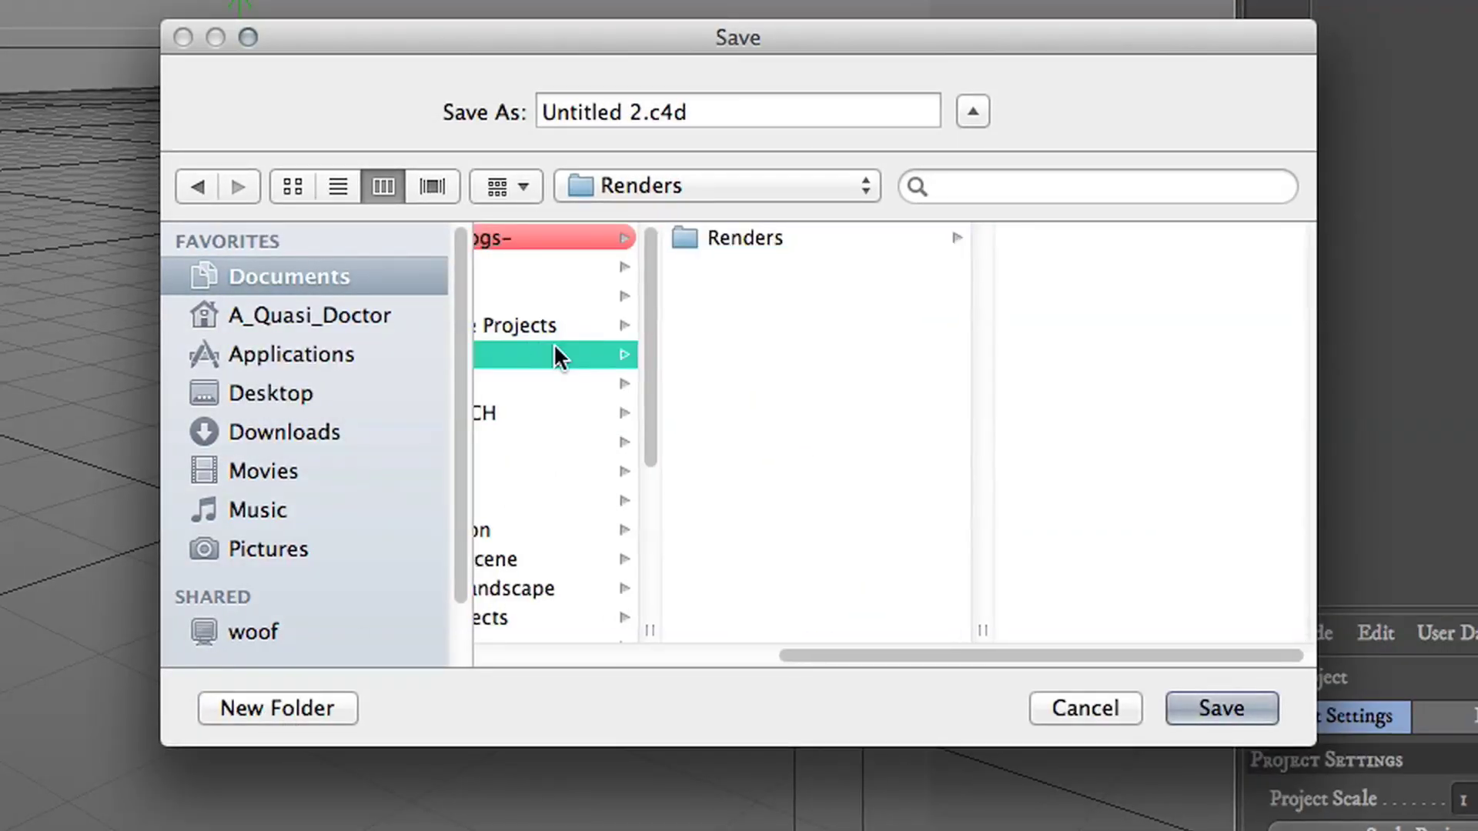
{"action": "left_click", "coordinate": [224, 707]}
{"action": "type", "text": "Project"}
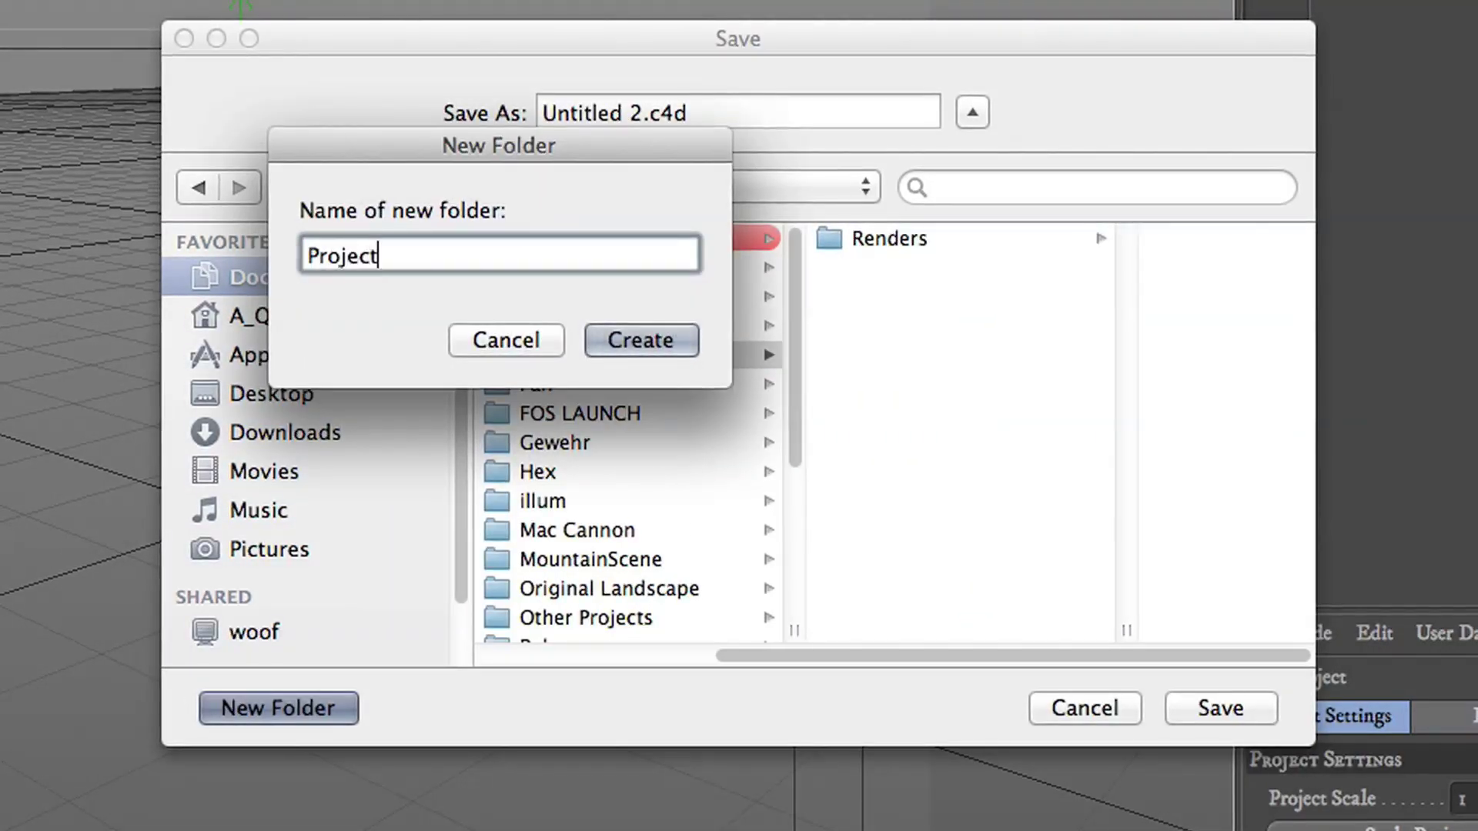
{"action": "type", "text": " File"}
{"action": "key", "text": "Return"}
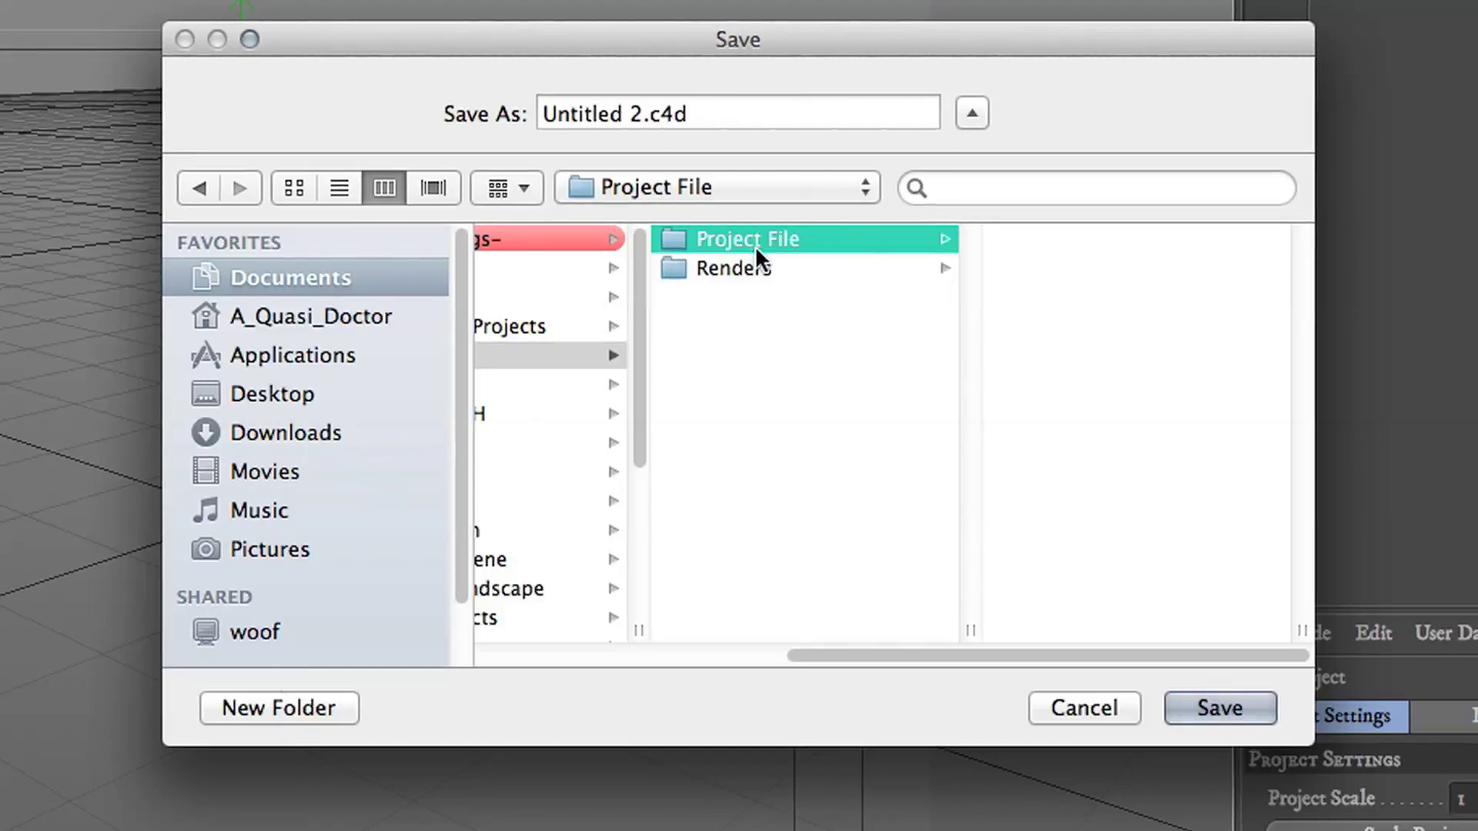
{"action": "left_click_drag", "start_coordinate": [644, 114], "coordinate": [534, 111]}
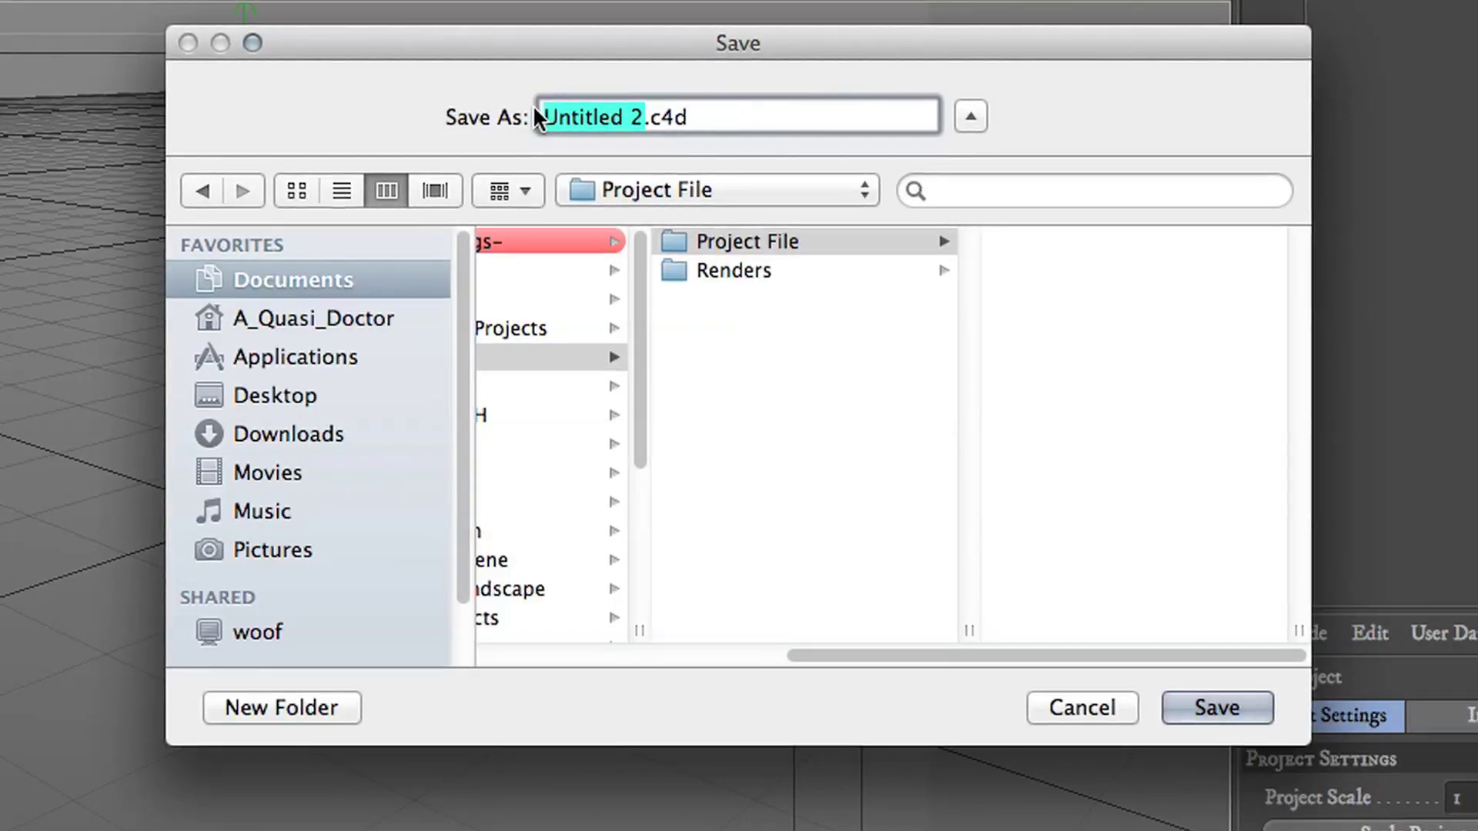
{"action": "type", "text": "Test1"}
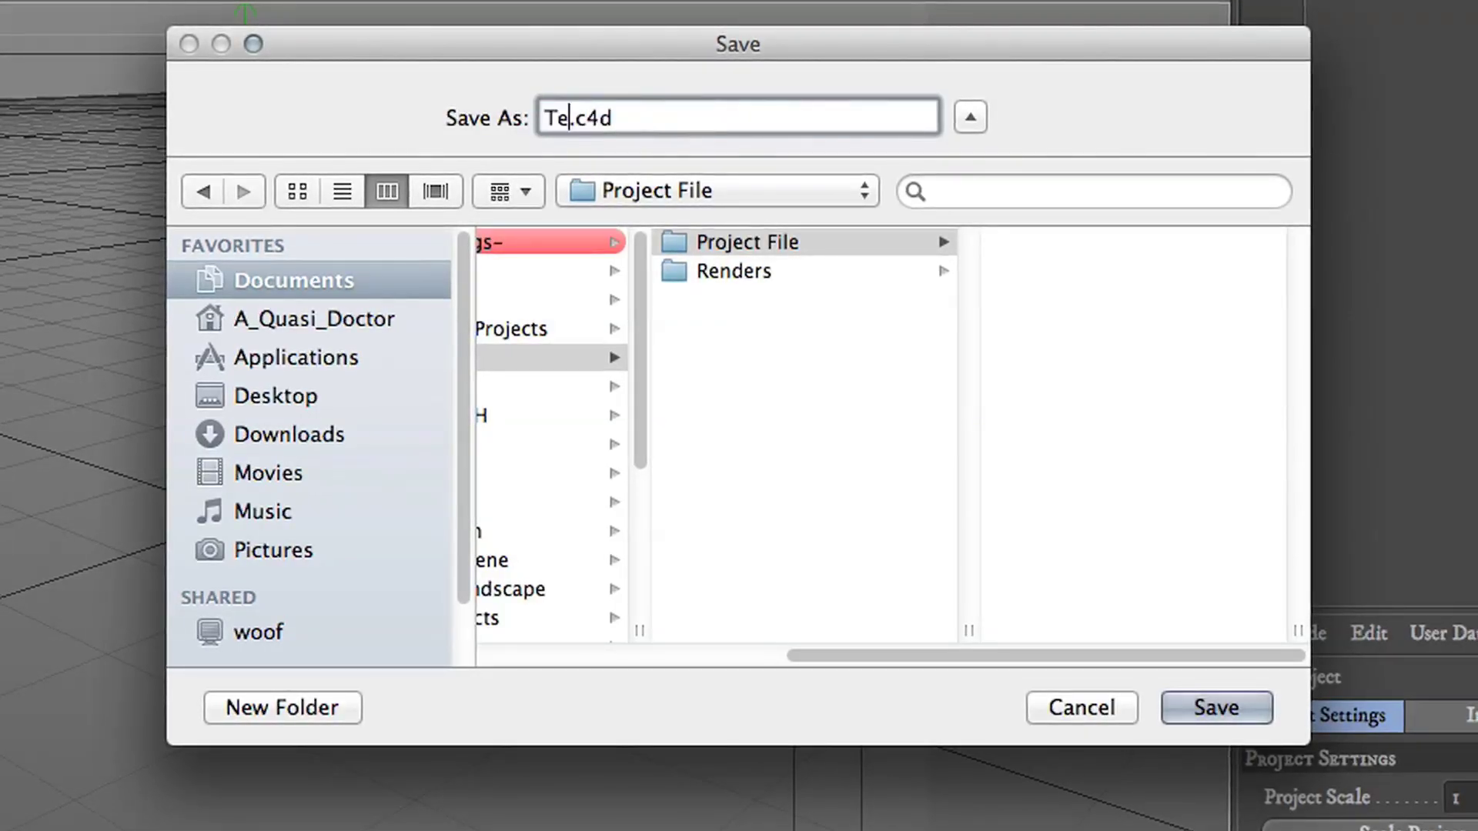
{"action": "key", "text": "Return"}
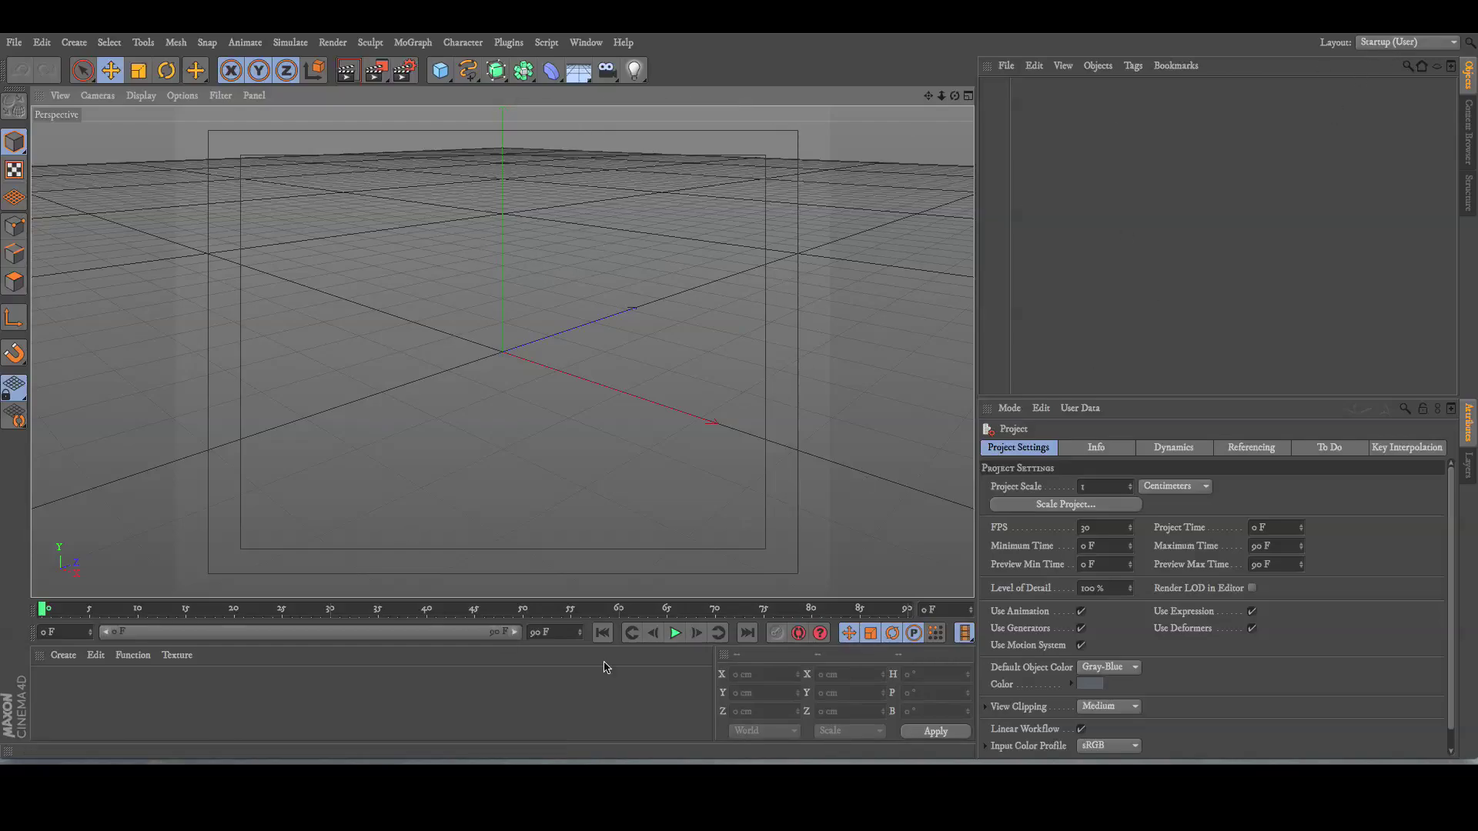
{"action": "left_click", "coordinate": [1409, 42]}
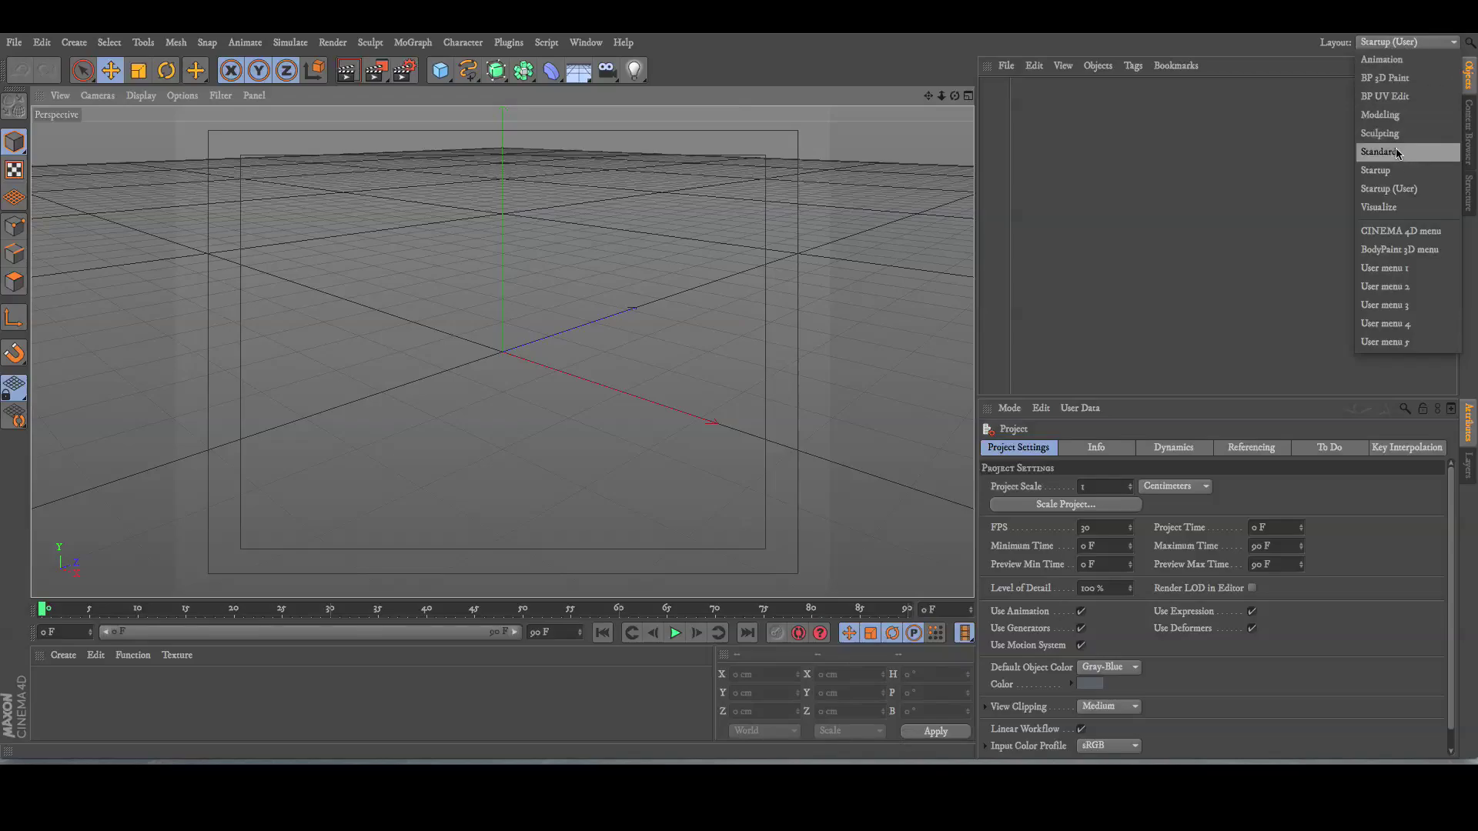
{"action": "left_click", "coordinate": [1412, 57]}
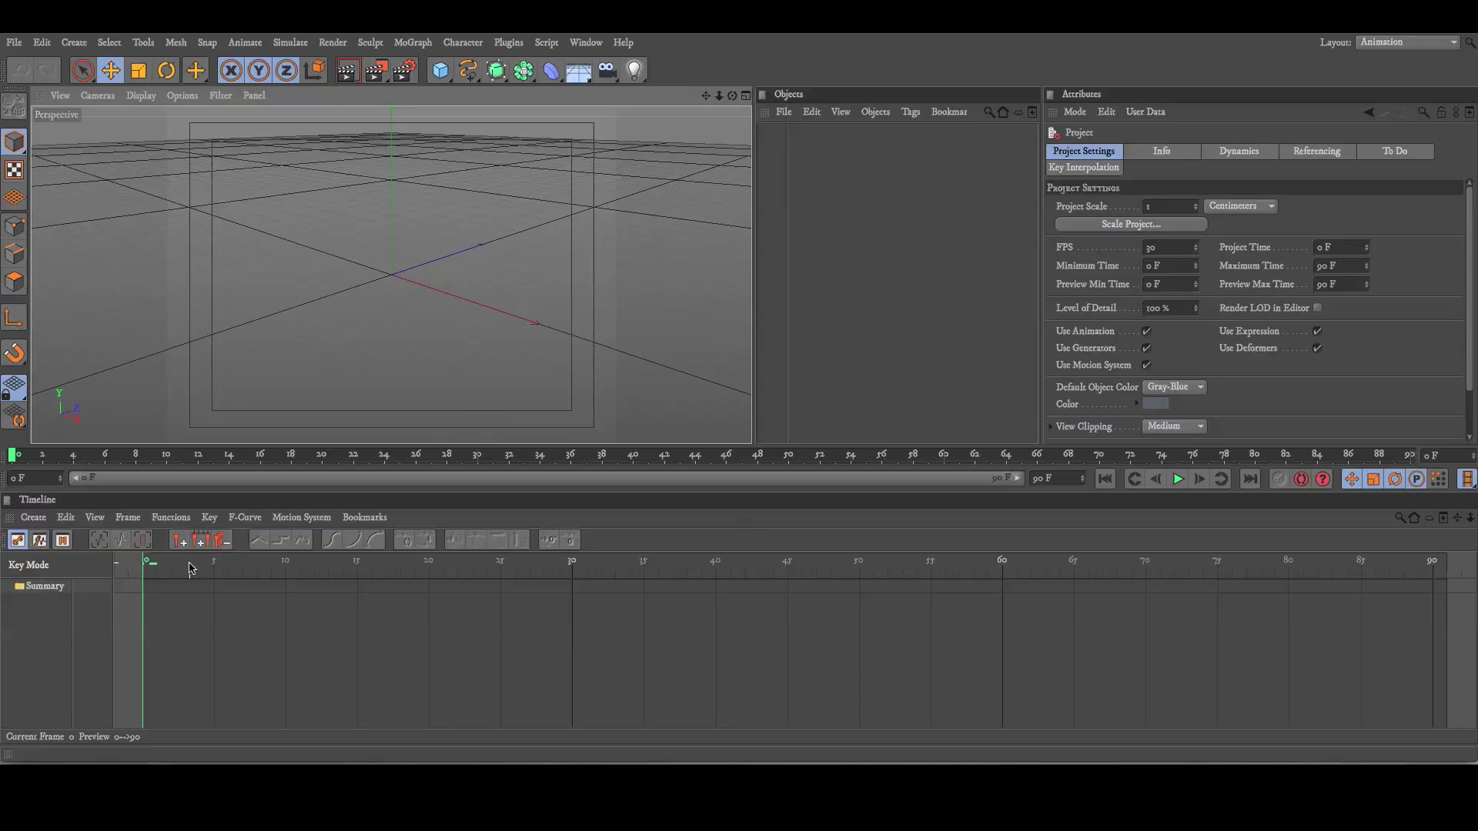
{"action": "left_click_drag", "start_coordinate": [191, 568], "coordinate": [150, 546]}
{"action": "left_click", "coordinate": [1409, 42]}
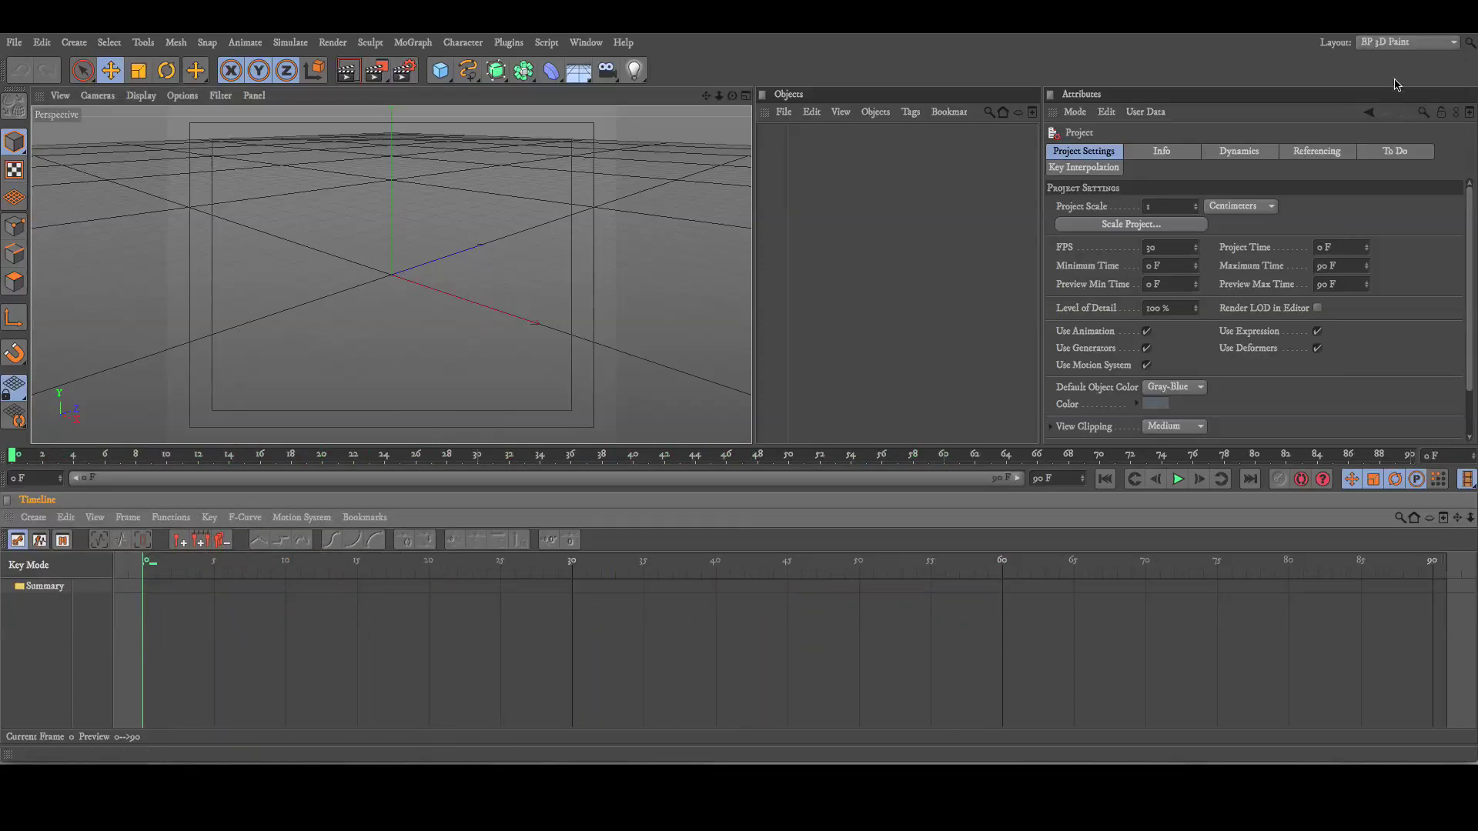
{"action": "left_click", "coordinate": [1398, 84]}
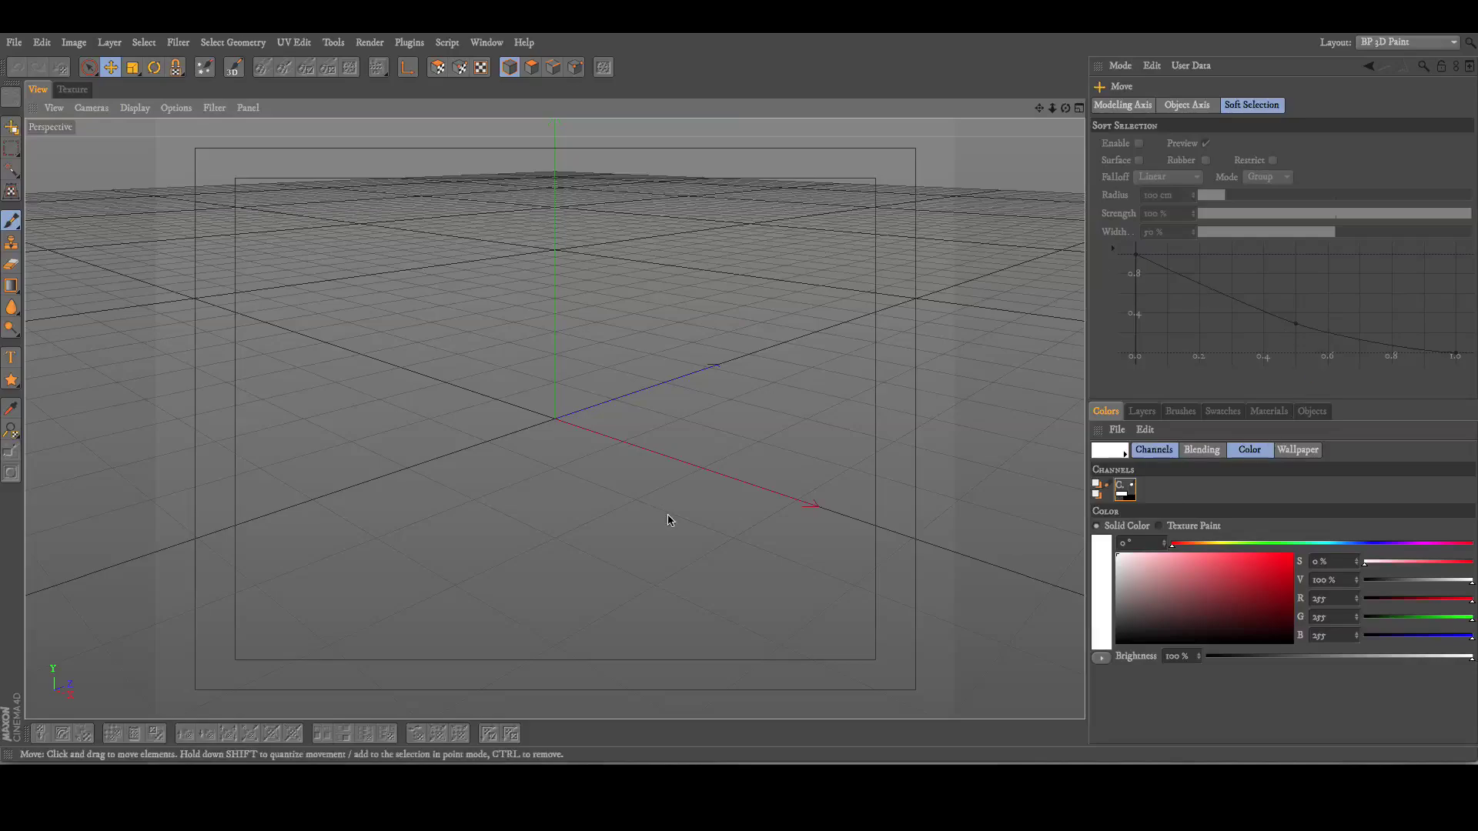
{"action": "left_click", "coordinate": [1409, 42]}
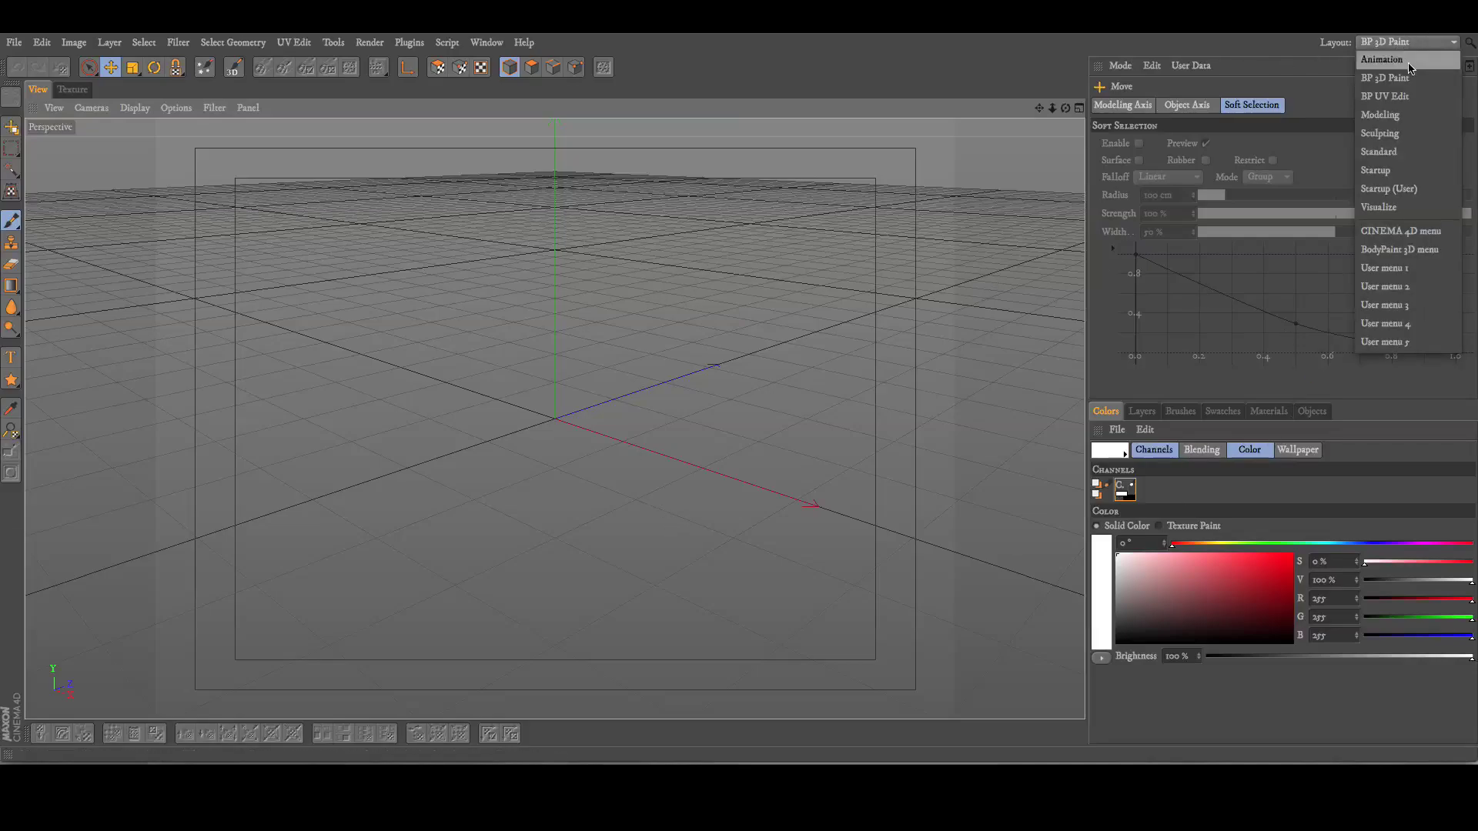
{"action": "left_click", "coordinate": [1407, 117]}
{"action": "left_click", "coordinate": [1409, 45]}
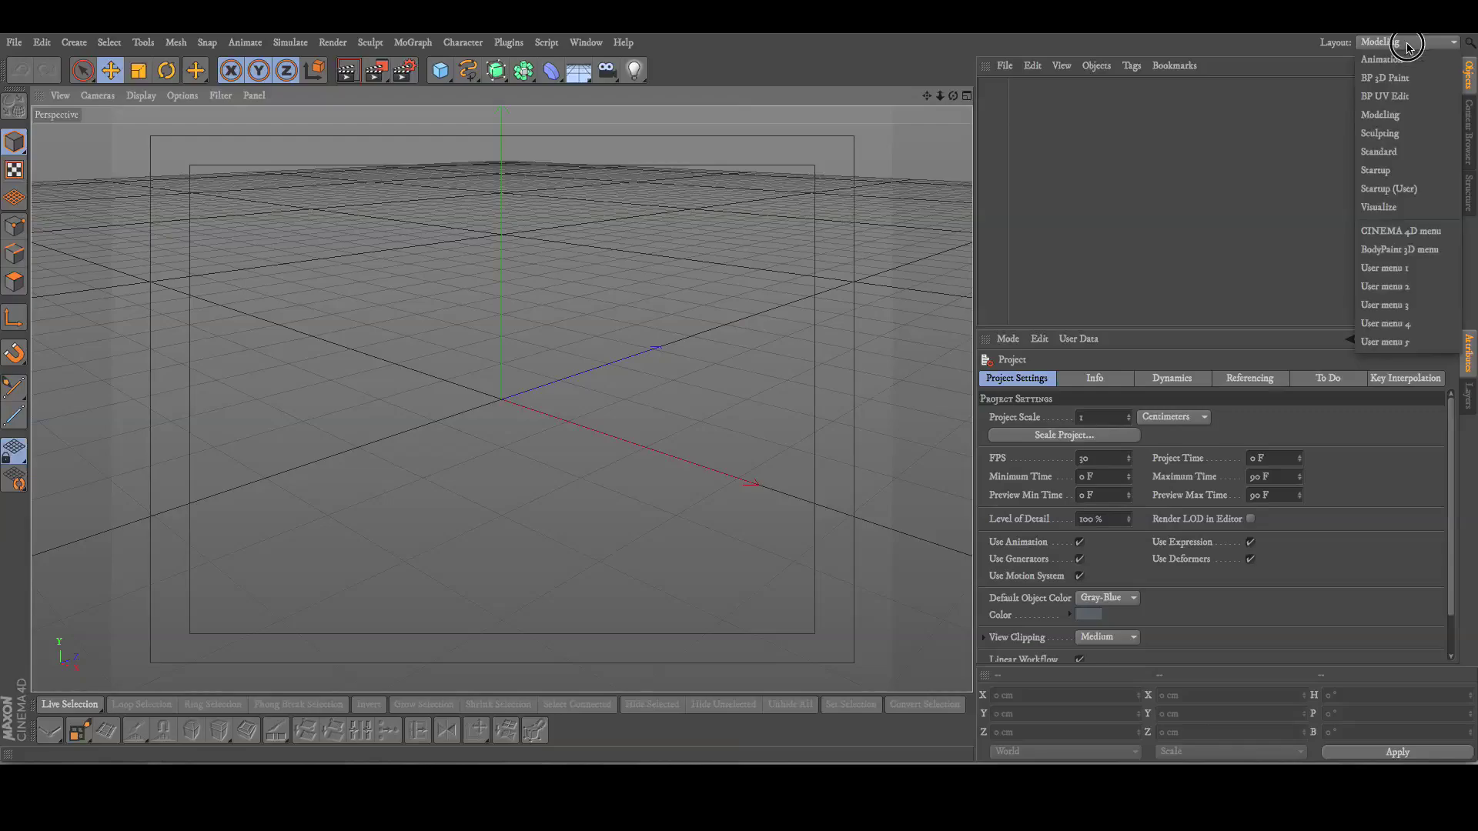
{"action": "left_click", "coordinate": [1392, 171]}
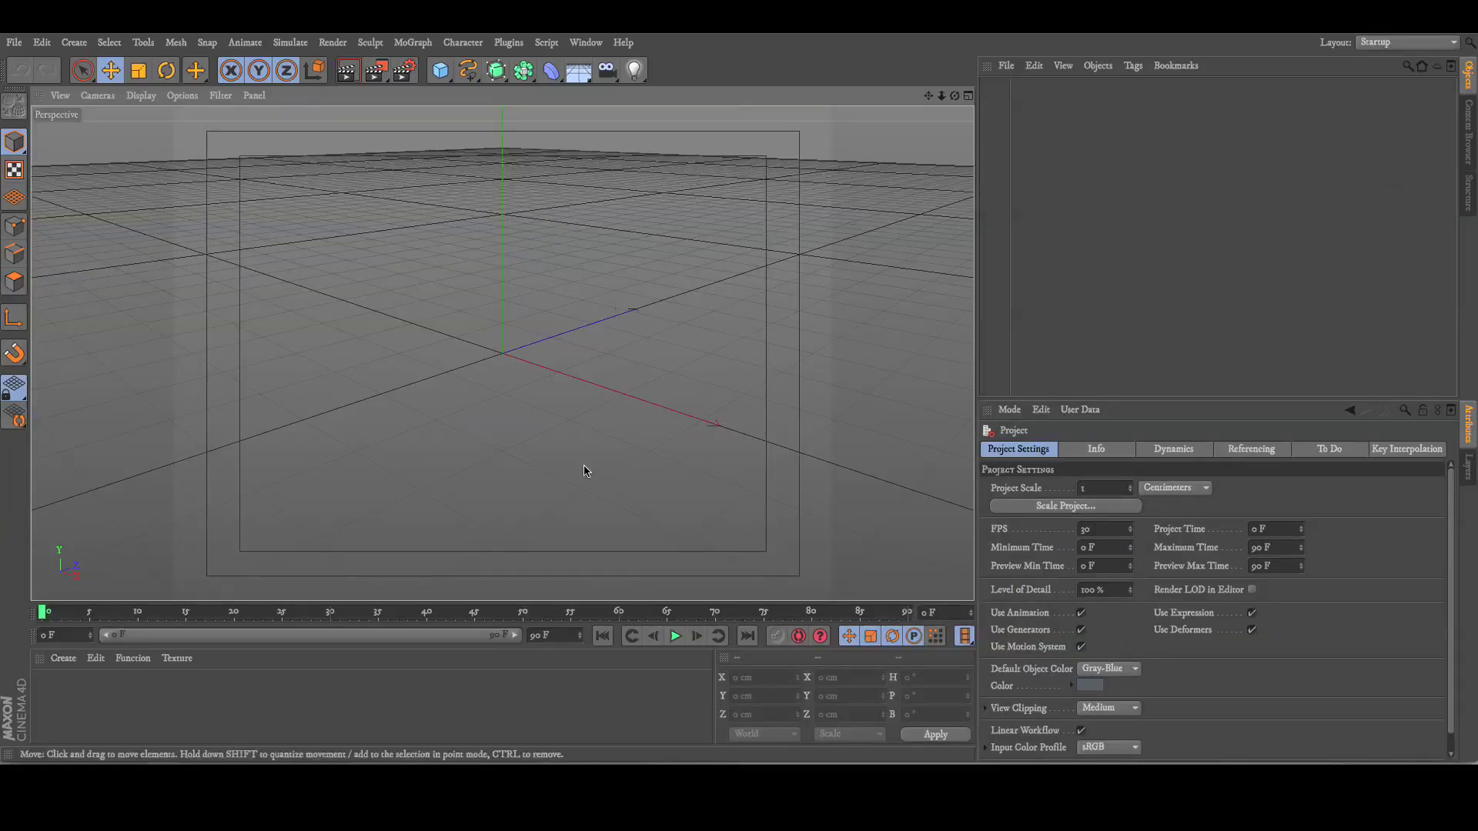
{"action": "left_click", "coordinate": [1428, 42]}
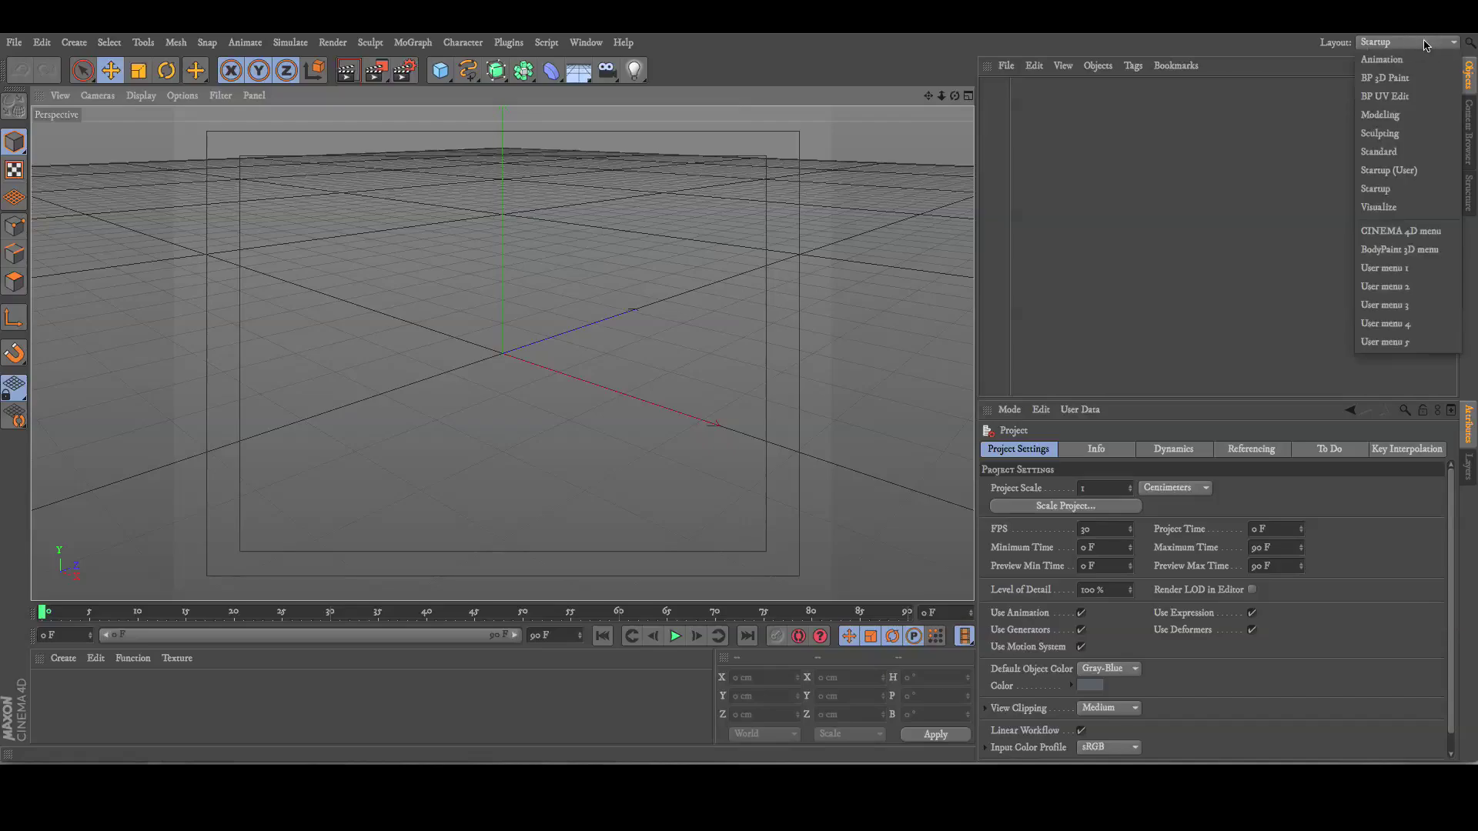
{"action": "left_click", "coordinate": [1399, 208]}
{"action": "left_click", "coordinate": [1392, 44]}
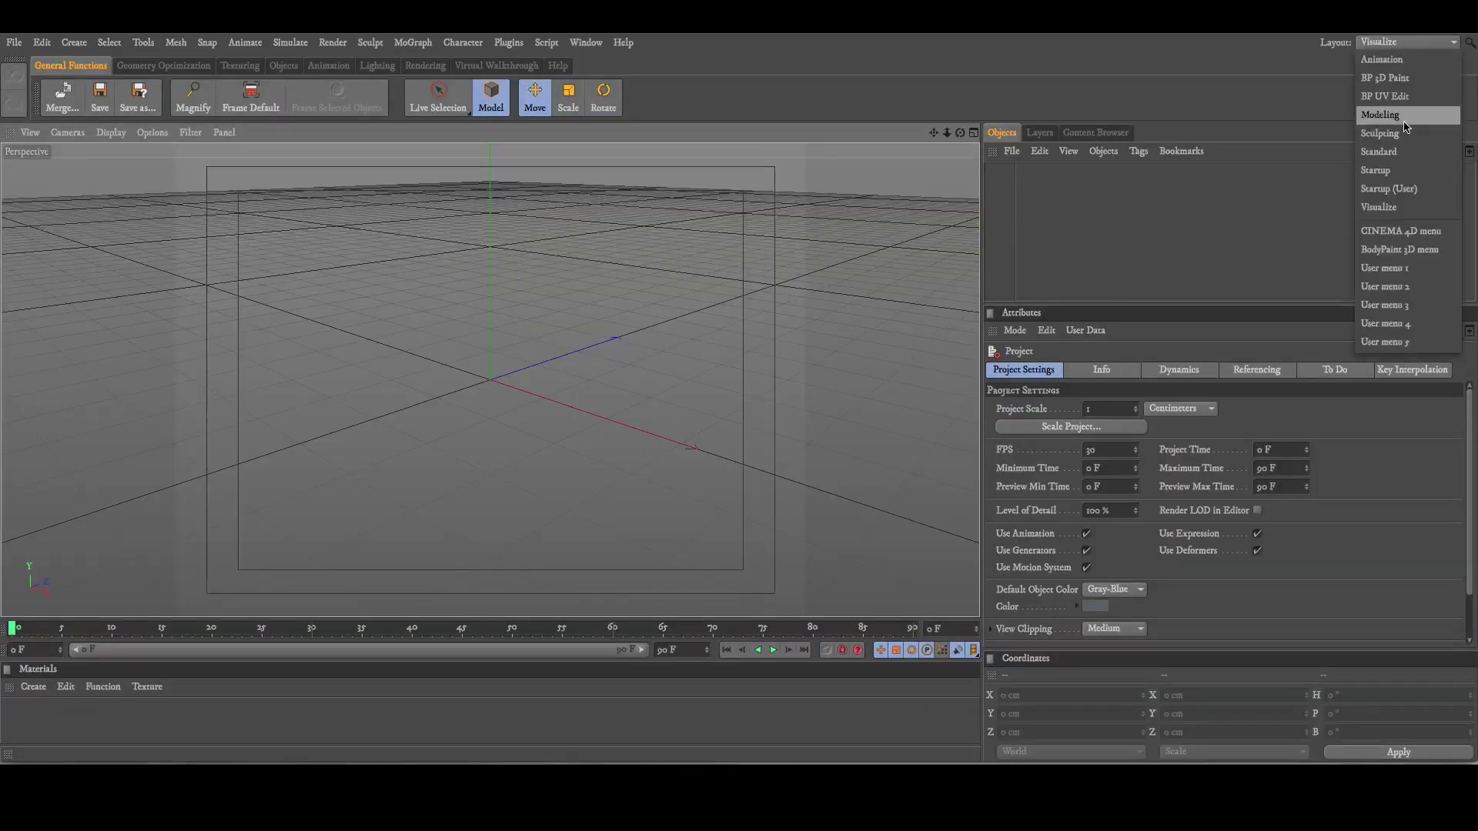
{"action": "left_click", "coordinate": [1416, 190]}
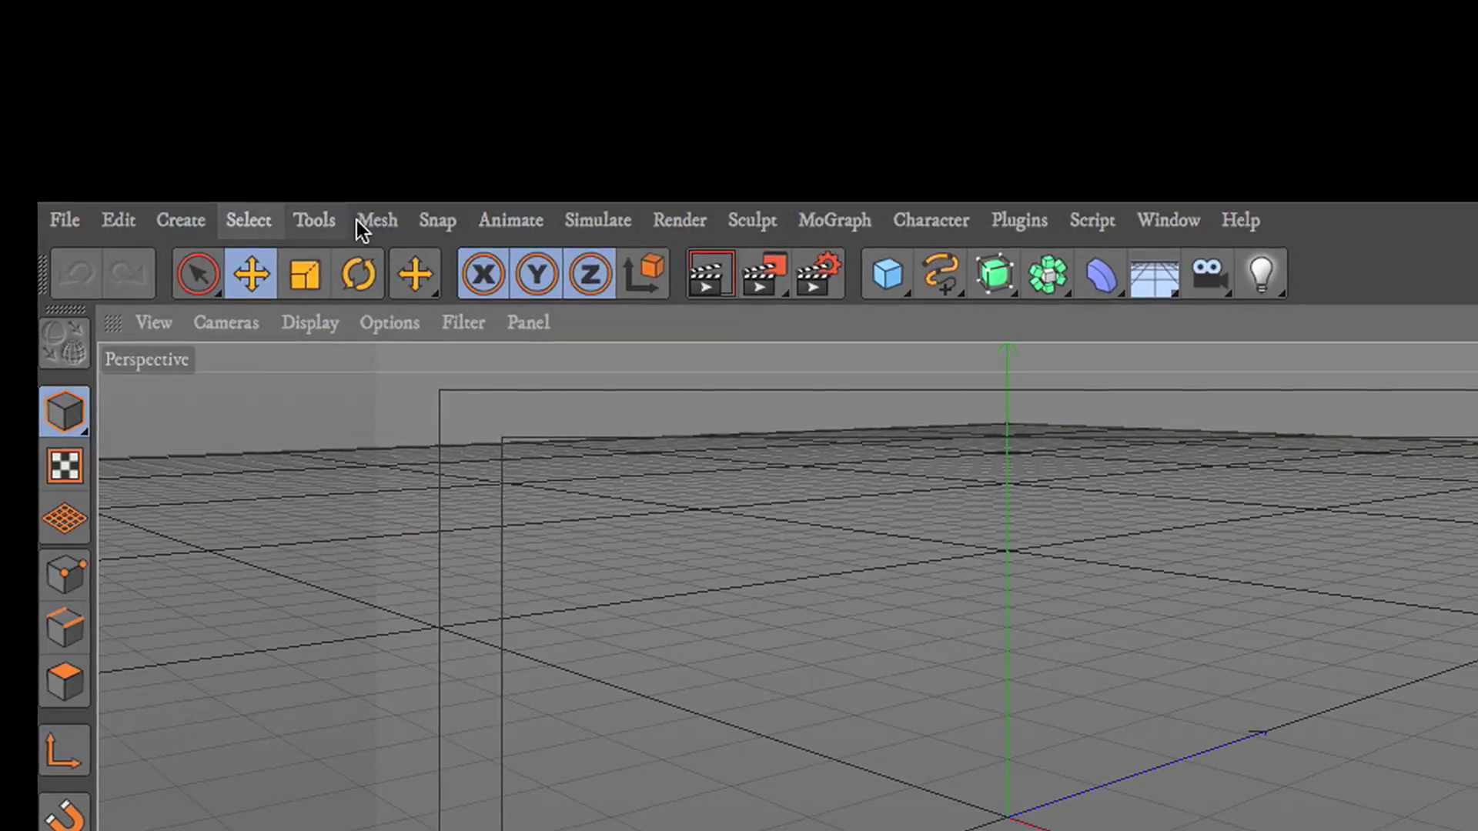
Step: Add a cube from the primitives list, then look over the spline and NURBS options
{"action": "left_click", "coordinate": [888, 274]}
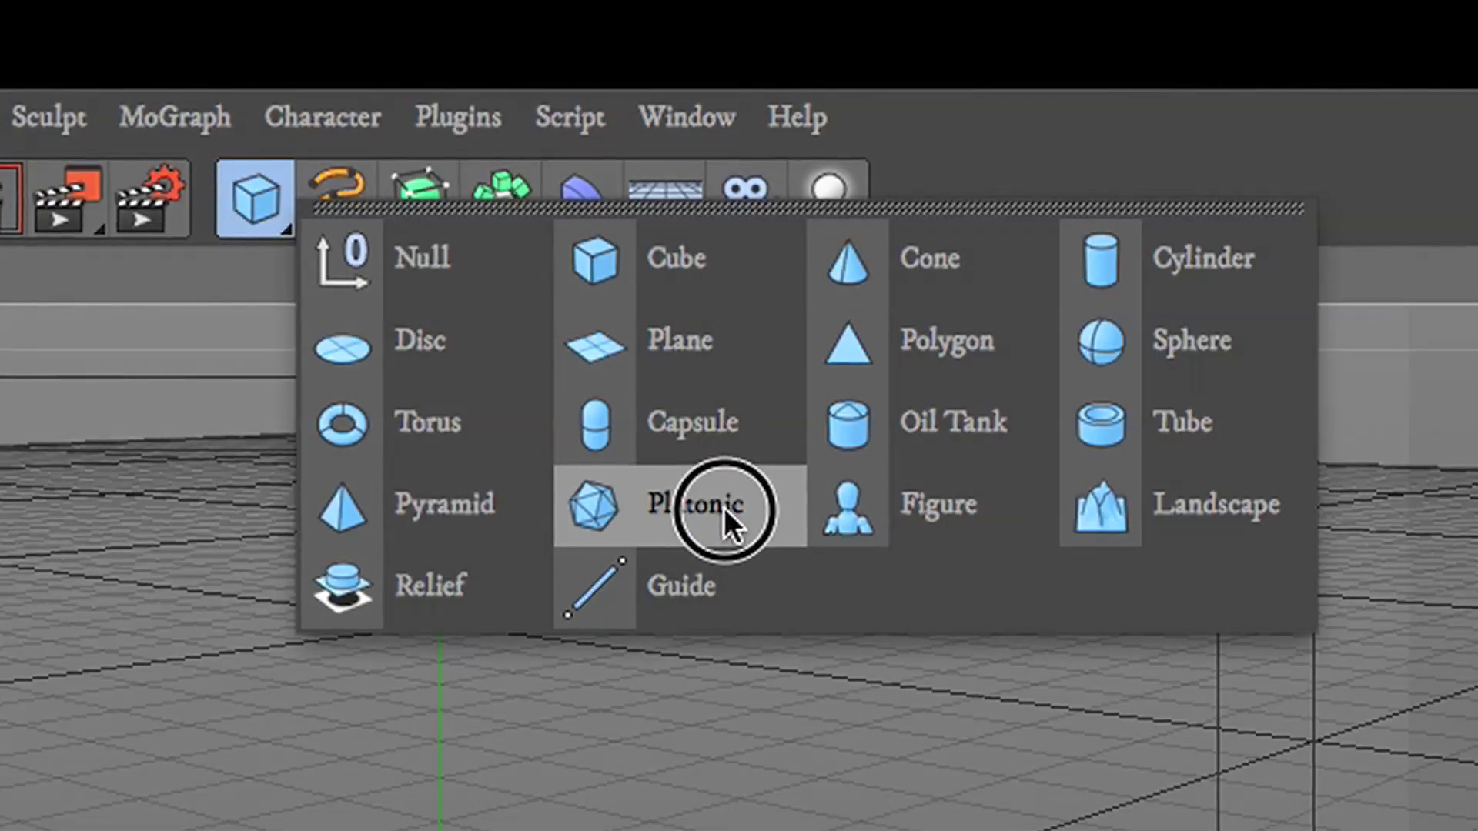
{"action": "left_click", "coordinate": [677, 276]}
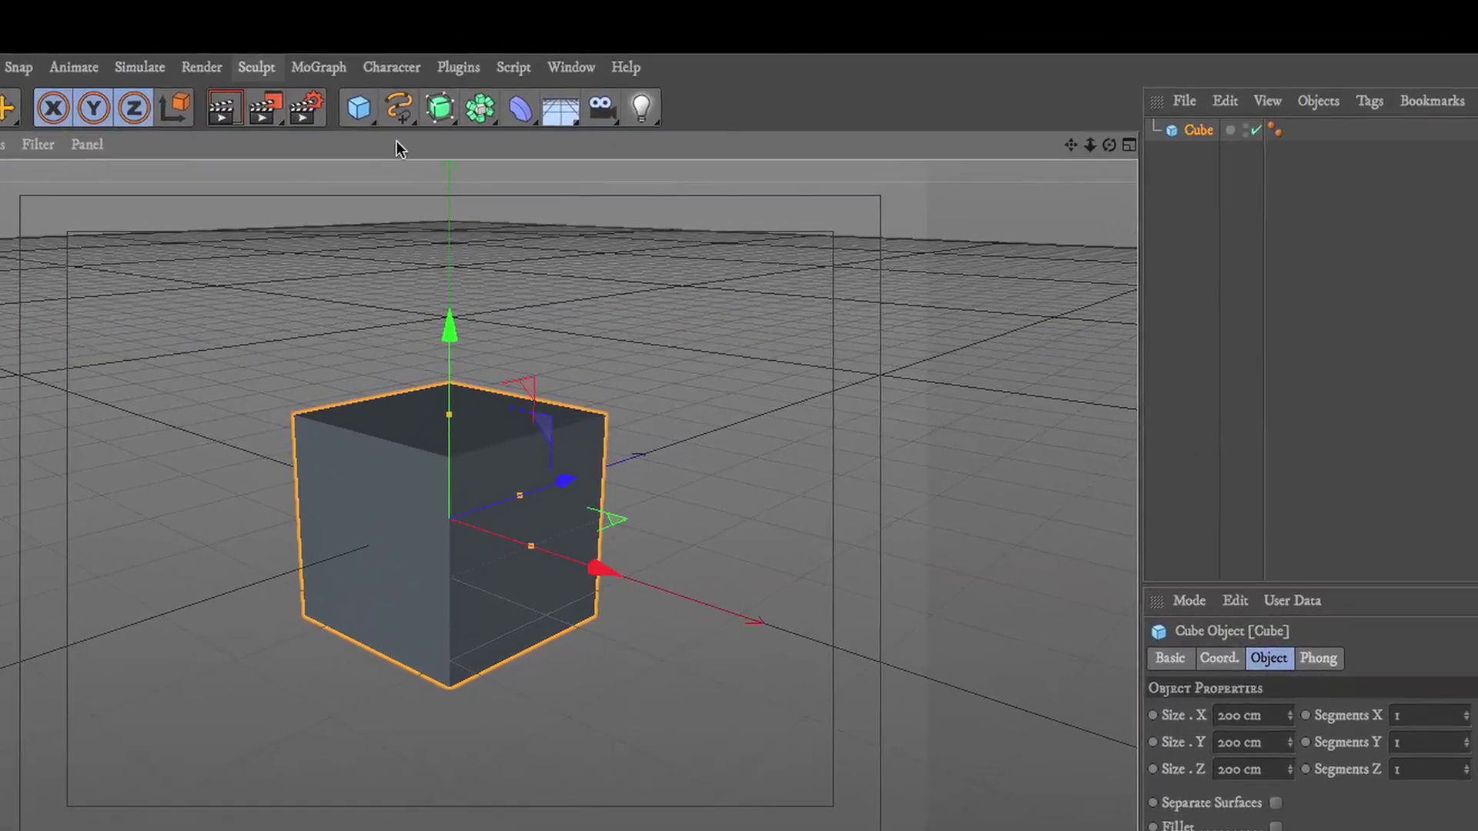
{"action": "left_click", "coordinate": [398, 109]}
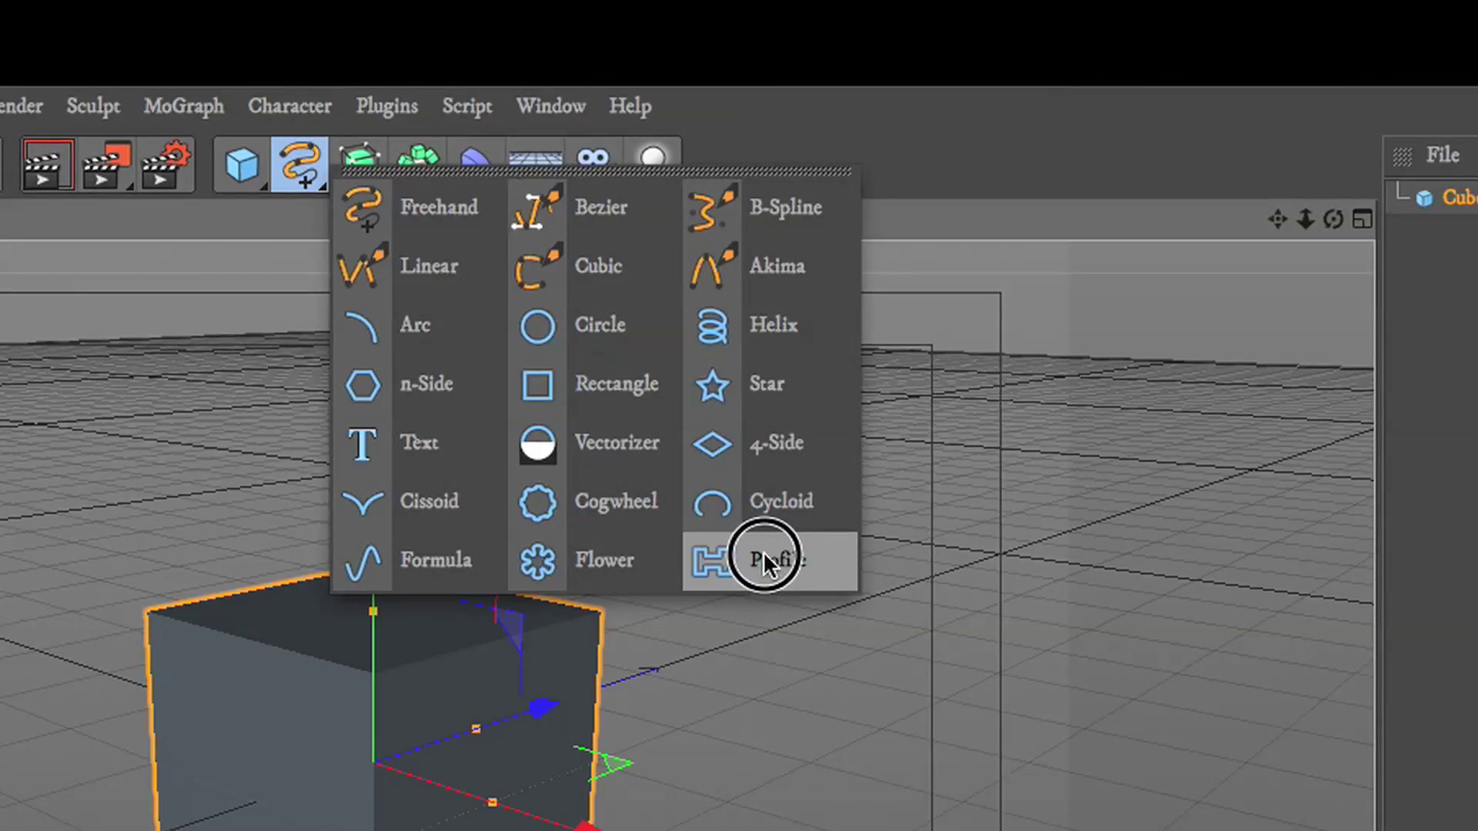
{"action": "left_click", "coordinate": [354, 159]}
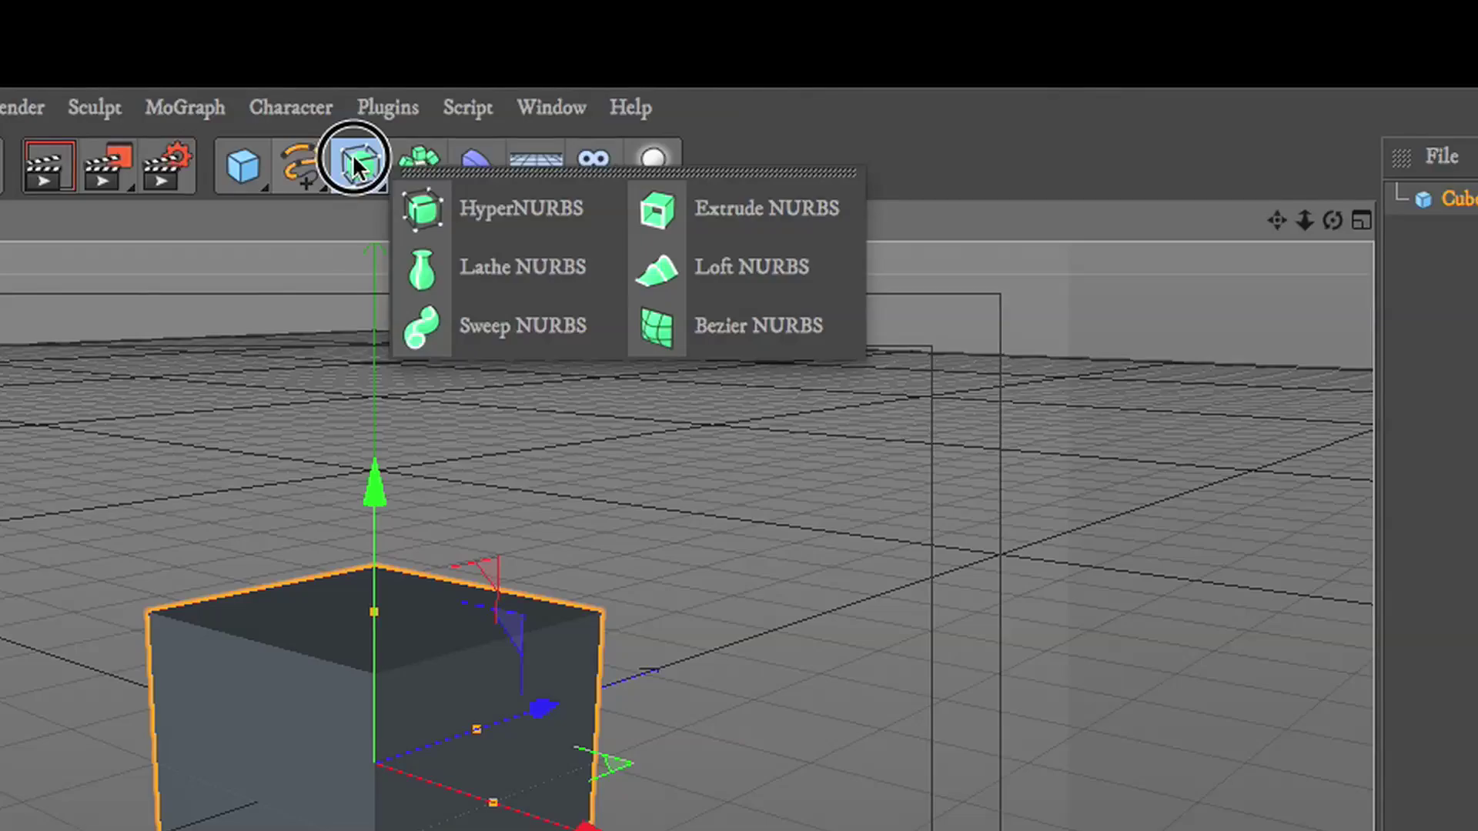
Step: Browse the MoGraph, deformer and light palettes, adding only a Camera object
{"action": "left_click_drag", "start_coordinate": [408, 152], "coordinate": [856, 141]}
{"action": "left_click_drag", "start_coordinate": [477, 171], "coordinate": [1142, 454]}
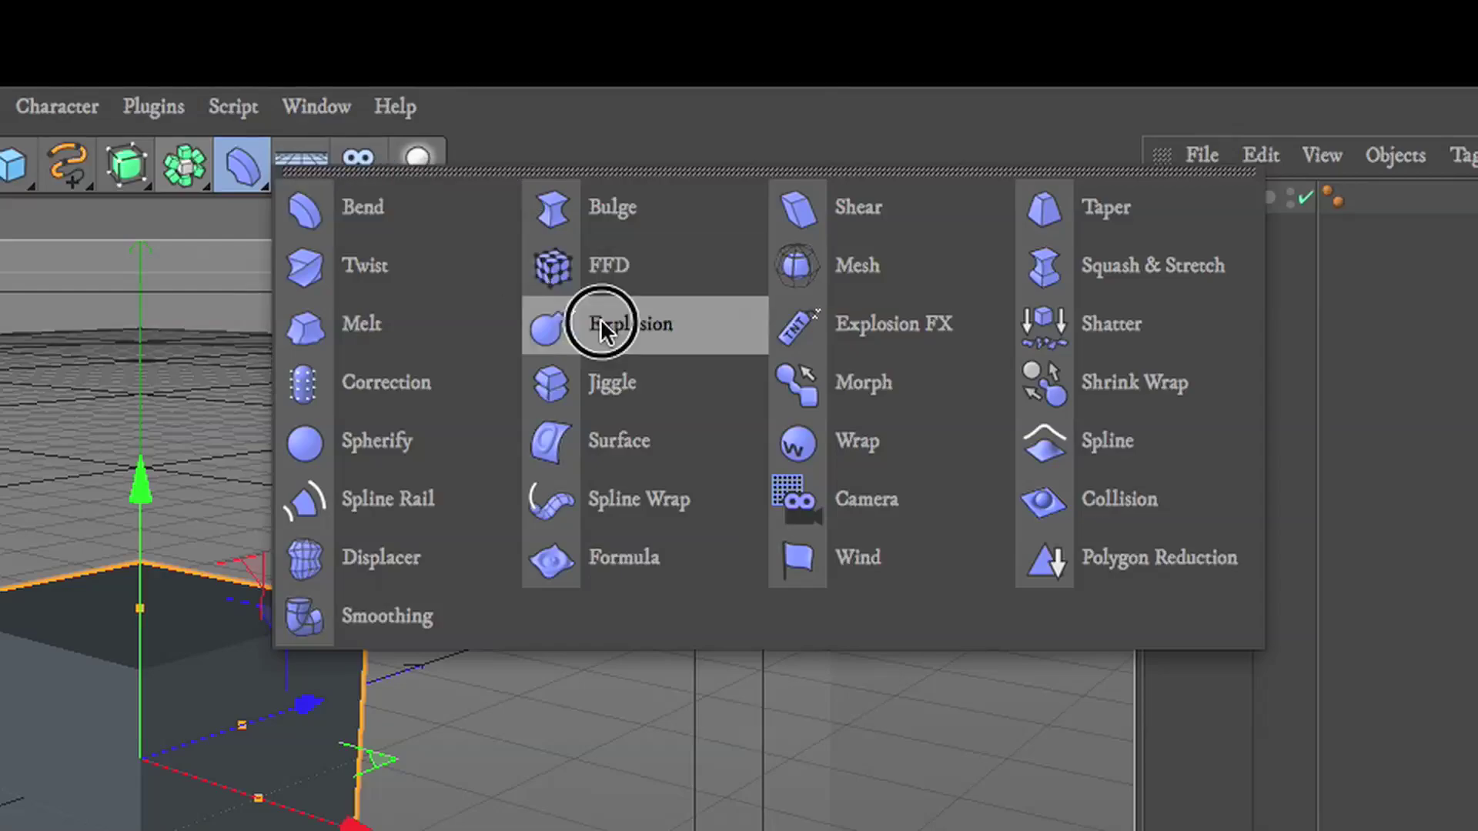
{"action": "left_click_drag", "start_coordinate": [906, 447], "coordinate": [528, 150]}
{"action": "left_click_drag", "start_coordinate": [364, 165], "coordinate": [527, 224]}
{"action": "left_click_drag", "start_coordinate": [400, 175], "coordinate": [524, 145]}
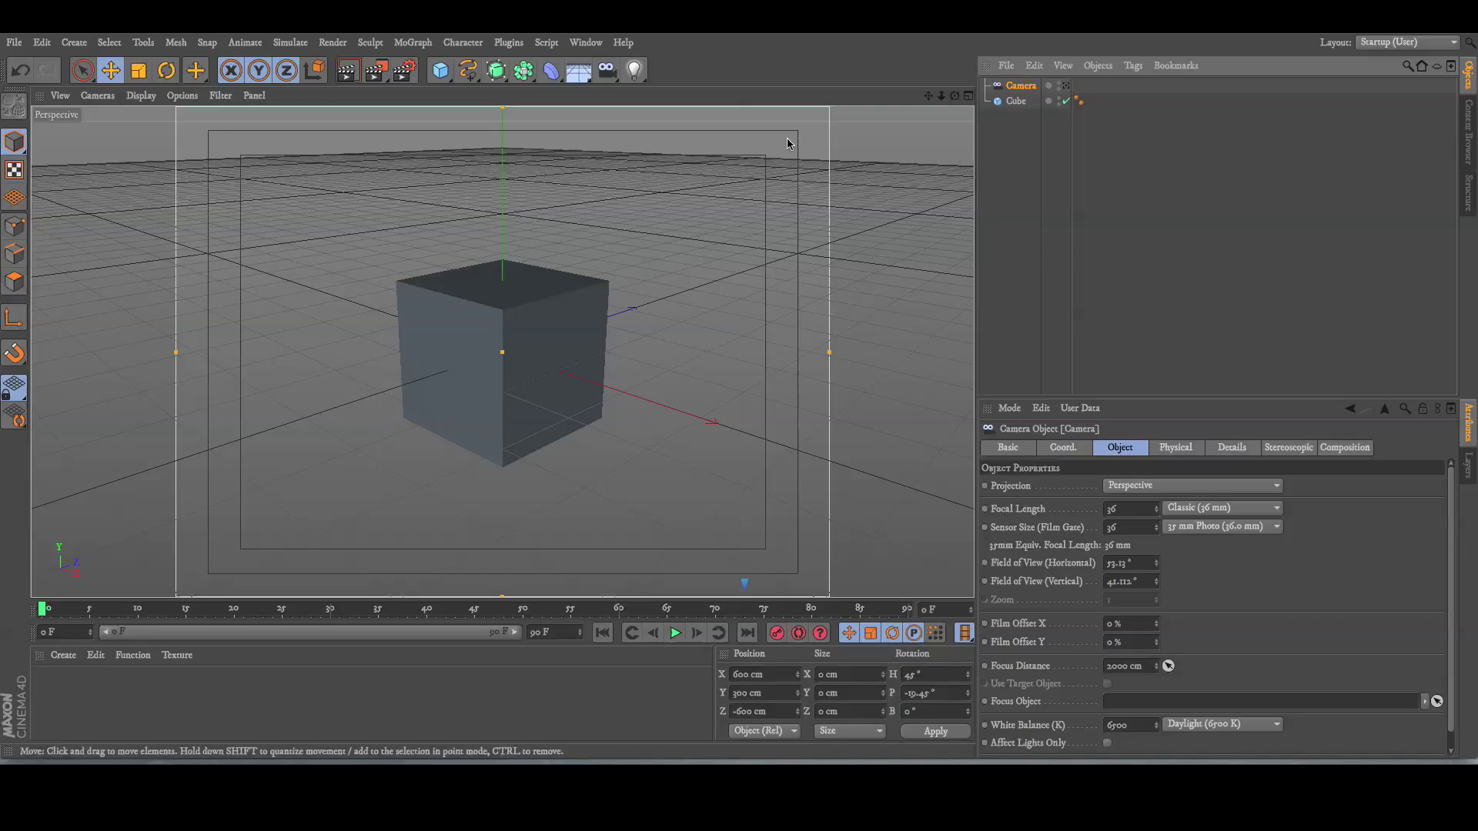
Step: Deselect the camera, then pan, dolly and orbit around the cube until the camera shows
{"action": "left_click", "coordinate": [1034, 169]}
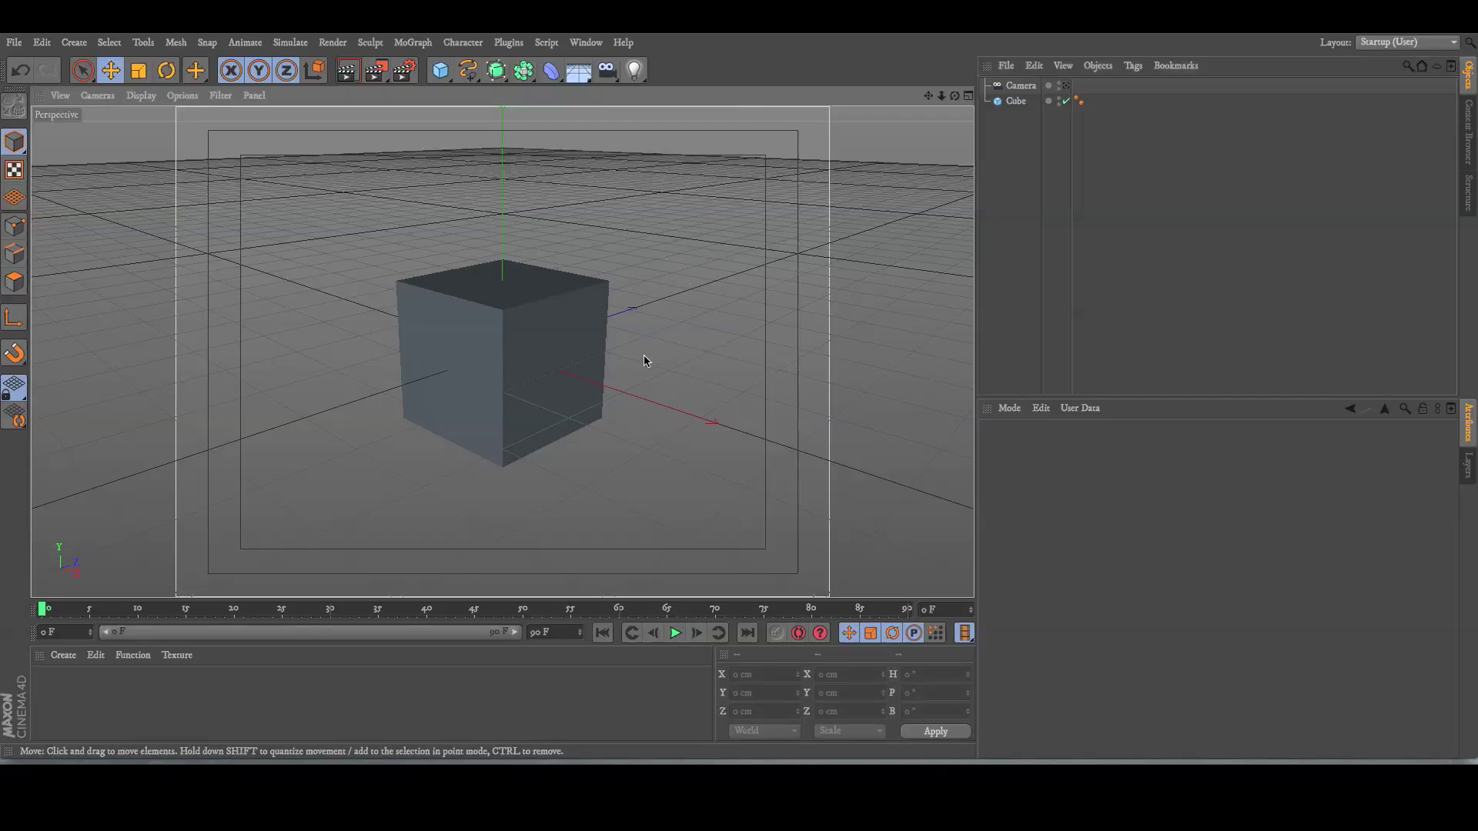
{"action": "mouse_move", "coordinate": [647, 356]}
{"action": "middle_mouse_down", "text": "alt"}
{"action": "mouse_move", "coordinate": [676, 362]}
{"action": "mouse_move", "coordinate": [597, 330]}
{"action": "mouse_move", "coordinate": [562, 373]}
{"action": "mouse_move", "coordinate": [706, 357]}
{"action": "mouse_move", "coordinate": [627, 342]}
{"action": "middle_mouse_up", "text": "alt"}
{"action": "right_click_drag", "start_coordinate": [628, 342], "coordinate": [698, 373], "text": "alt"}
{"action": "left_click_drag", "start_coordinate": [695, 378], "coordinate": [531, 339], "text": "alt"}
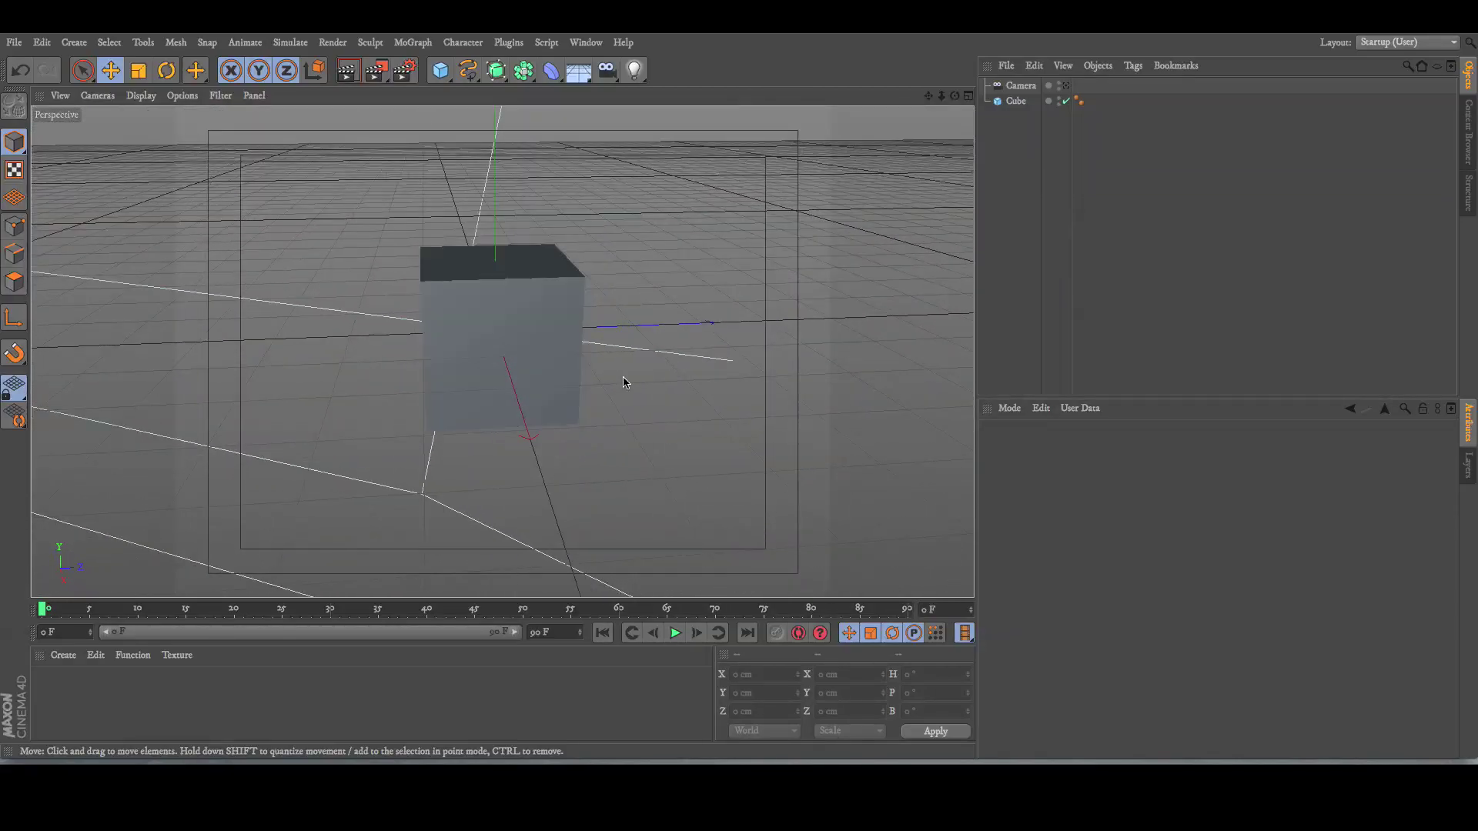
{"action": "mouse_move", "coordinate": [659, 380]}
{"action": "left_mouse_down", "text": "alt"}
{"action": "mouse_move", "coordinate": [541, 373]}
{"action": "mouse_move", "coordinate": [742, 396]}
{"action": "mouse_move", "coordinate": [634, 369]}
{"action": "mouse_move", "coordinate": [695, 356]}
{"action": "mouse_move", "coordinate": [696, 432]}
{"action": "mouse_move", "coordinate": [706, 334]}
{"action": "mouse_move", "coordinate": [515, 400]}
{"action": "mouse_move", "coordinate": [709, 395]}
{"action": "mouse_move", "coordinate": [640, 366]}
{"action": "mouse_move", "coordinate": [858, 359]}
{"action": "mouse_move", "coordinate": [677, 368]}
{"action": "left_mouse_up", "text": "alt"}
{"action": "right_click_drag", "start_coordinate": [681, 376], "coordinate": [744, 488], "text": "alt"}
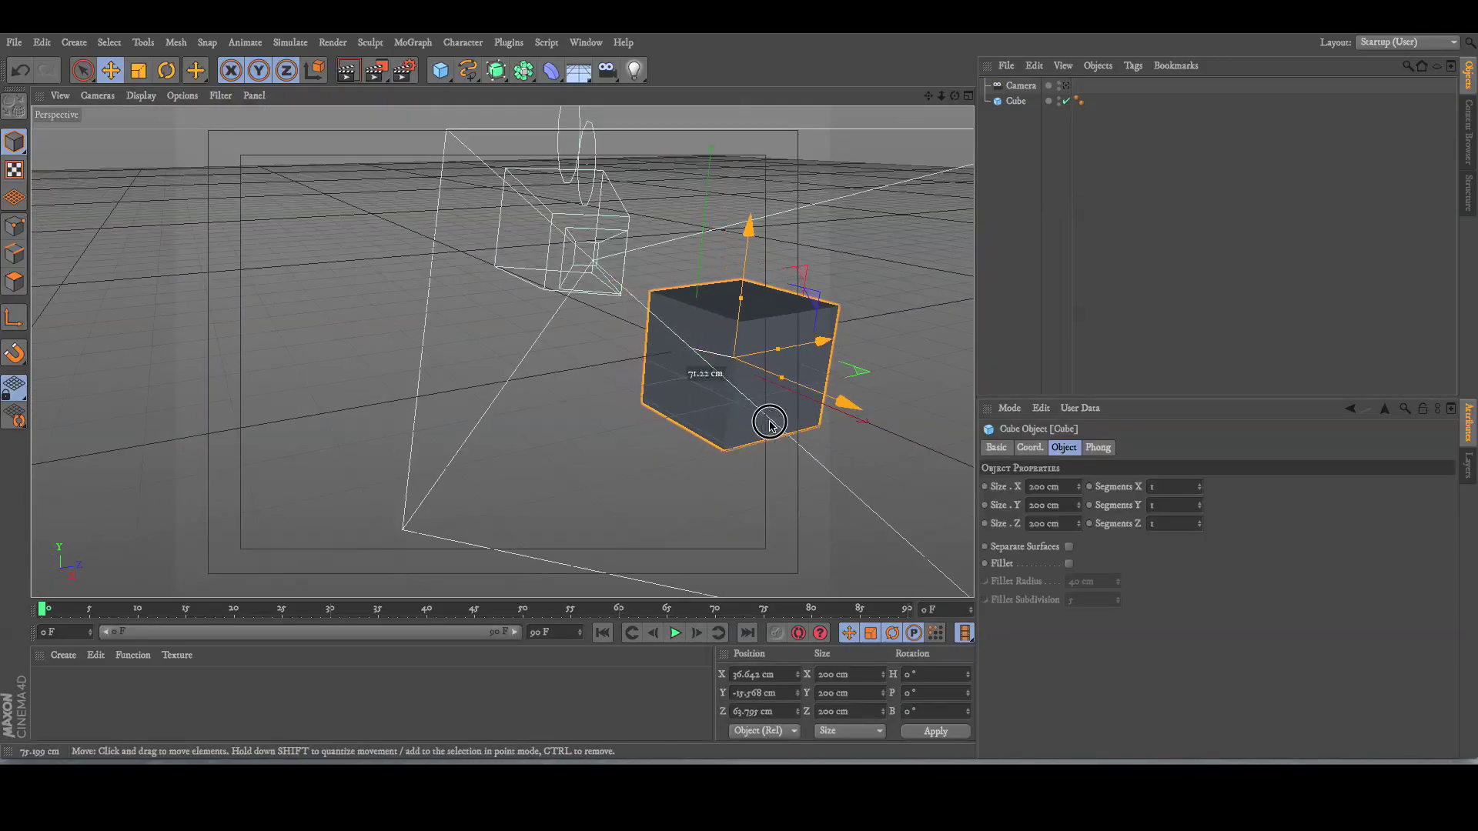
Step: Undo the accidental cube move, then pan and orbit to centre the cube
{"action": "left_click_drag", "start_coordinate": [767, 423], "coordinate": [763, 422]}
{"action": "key", "text": "ctrl+z"}
{"action": "key", "text": "ctrl+z"}
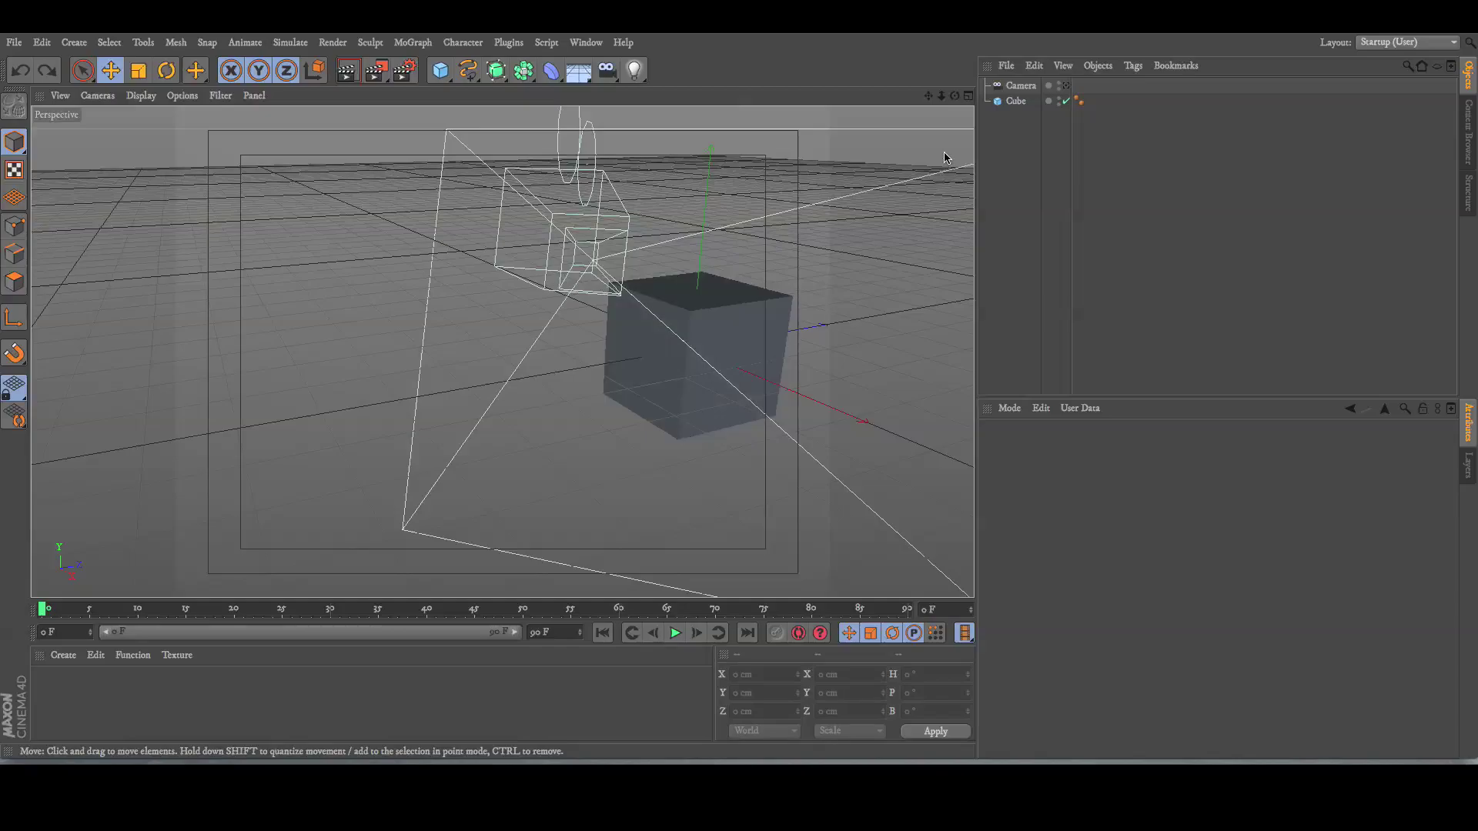
{"action": "left_click_drag", "start_coordinate": [931, 95], "coordinate": [955, 96]}
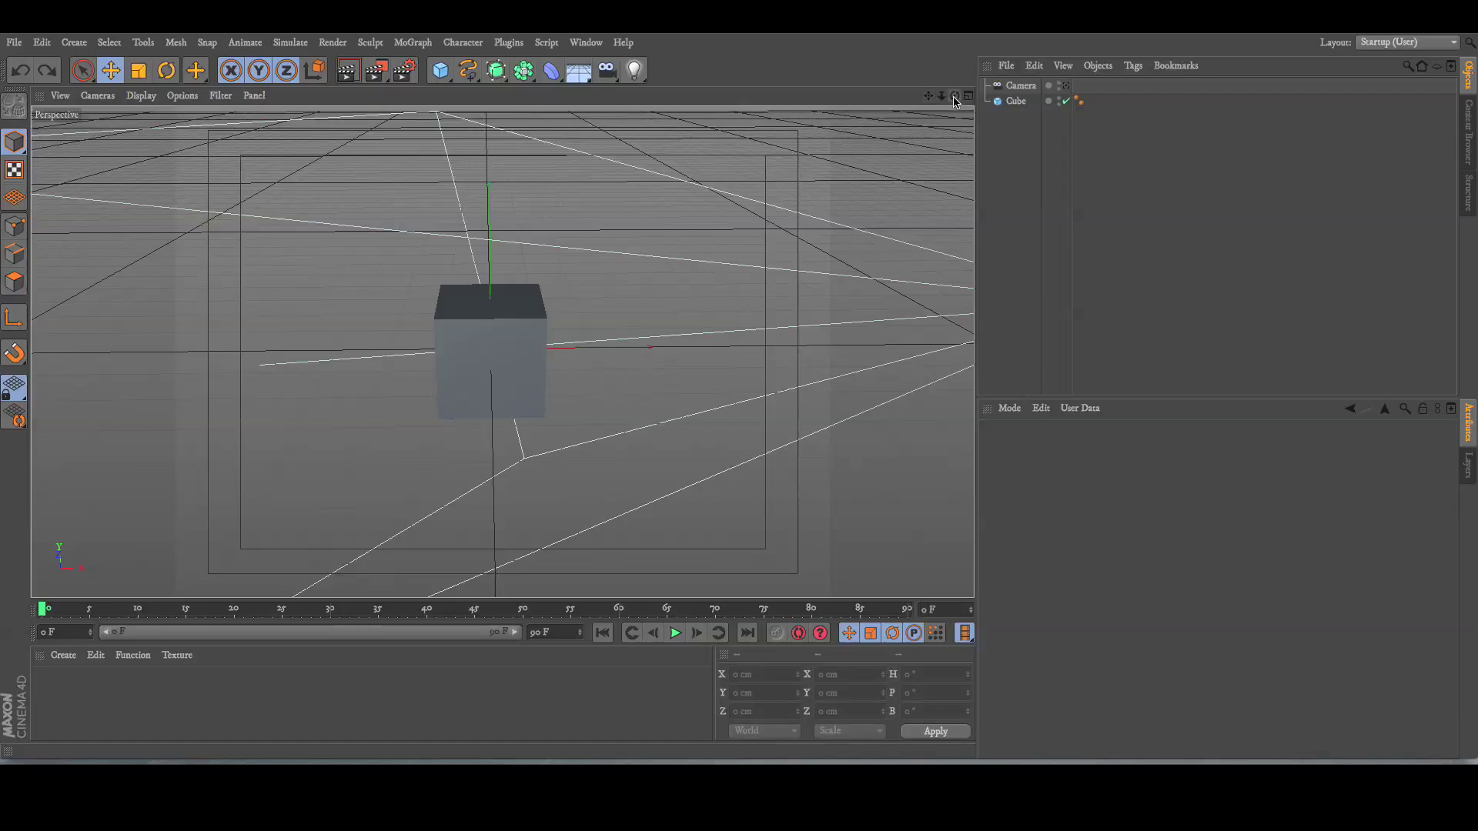
{"action": "left_click_drag", "start_coordinate": [954, 101], "coordinate": [954, 100]}
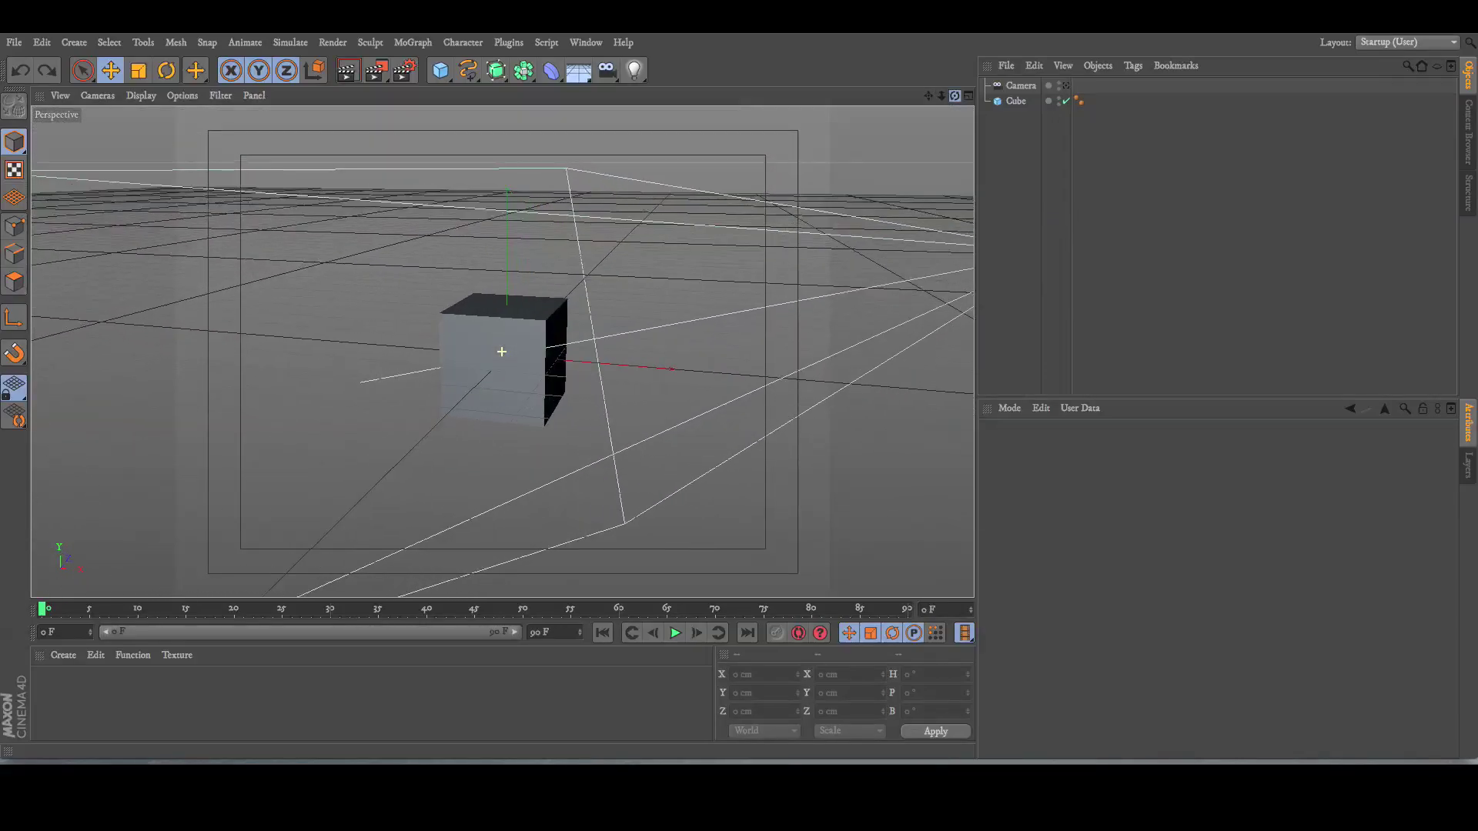
{"action": "left_click", "coordinate": [967, 97]}
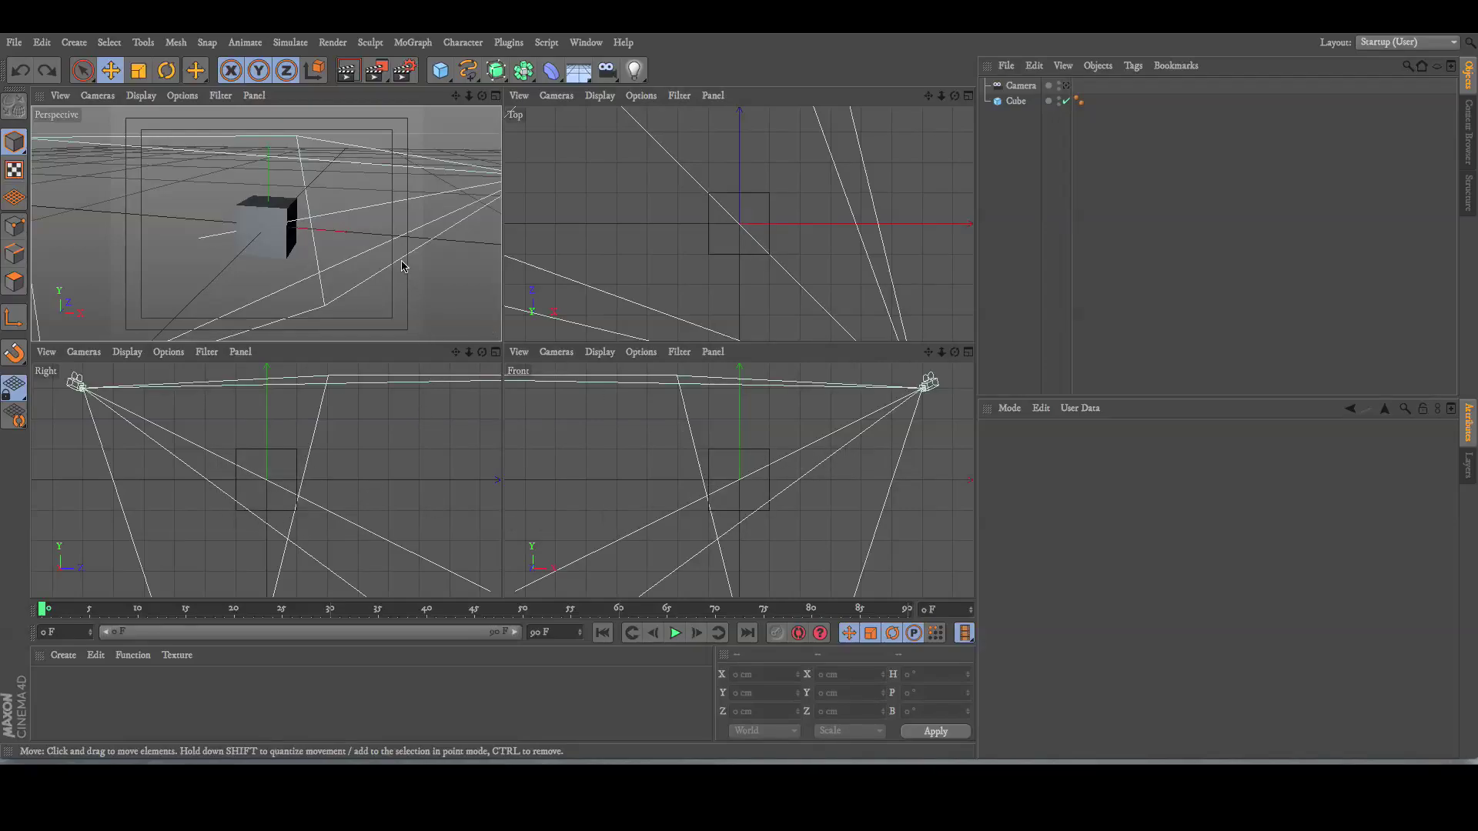
{"action": "left_click", "coordinate": [495, 96]}
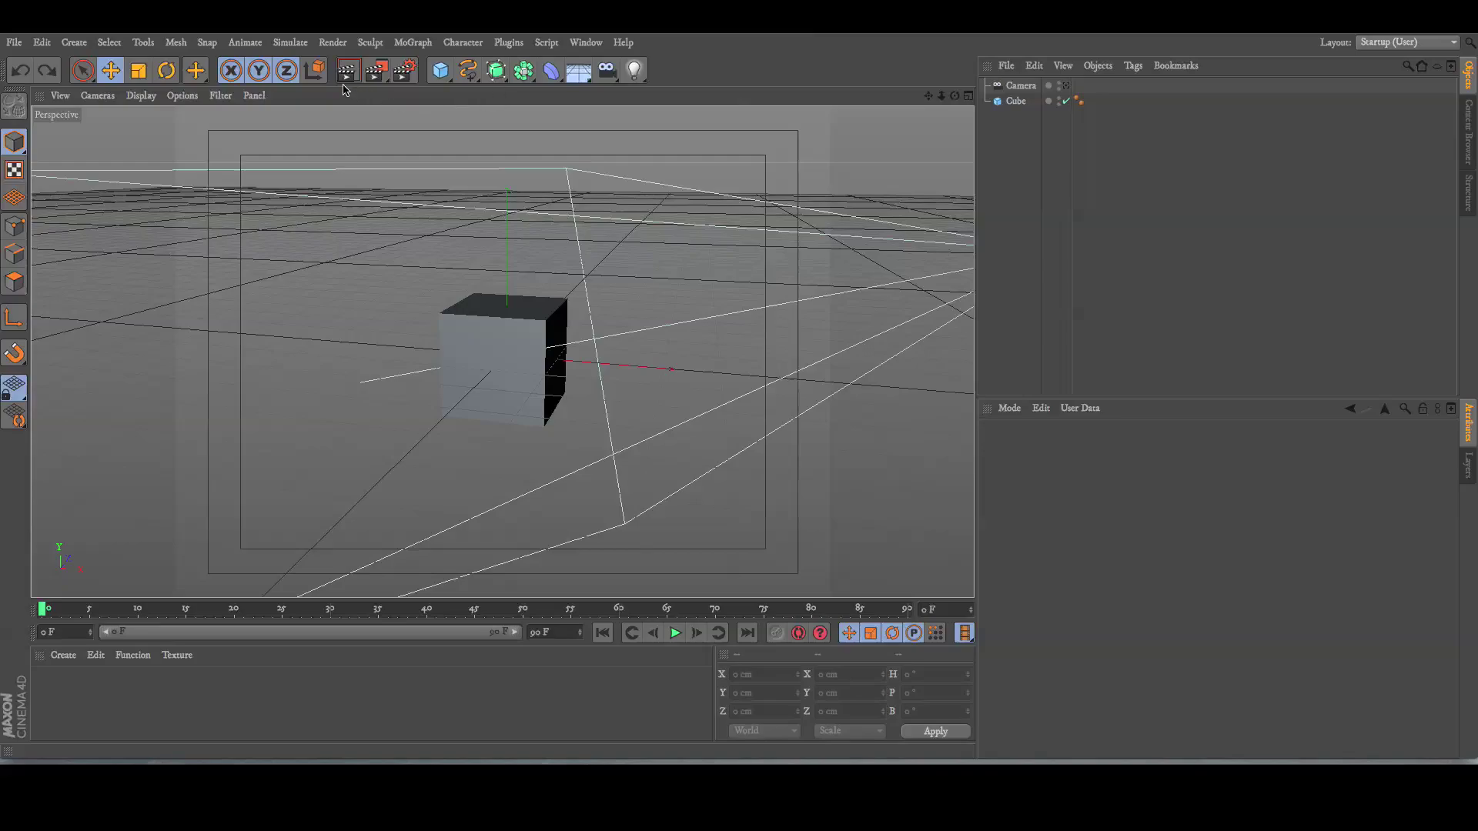
Step: Select the cube, try enlarging it with Scale, then undo the enlargement
{"action": "left_click", "coordinate": [506, 355]}
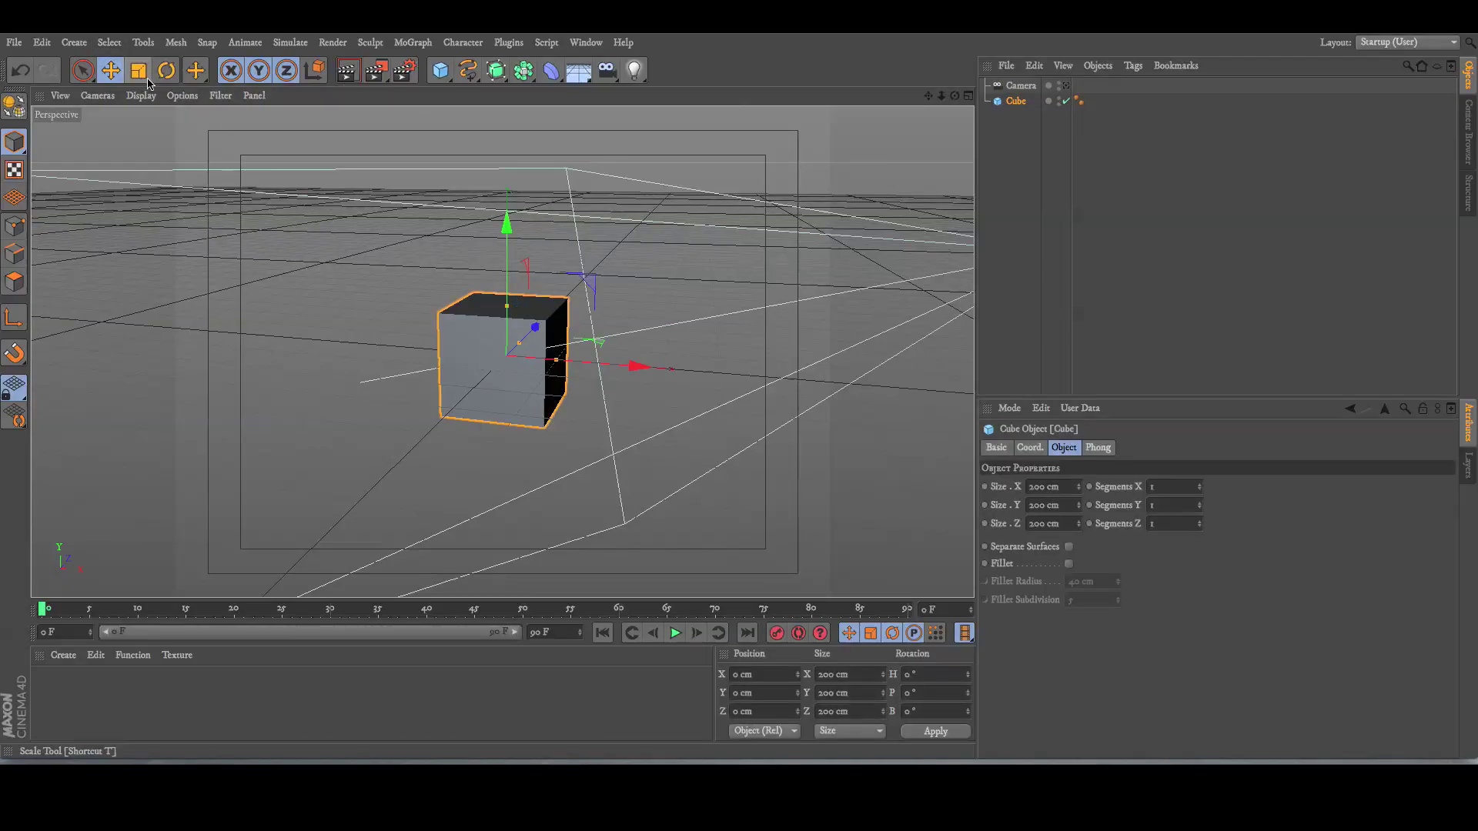
{"action": "left_click", "coordinate": [150, 79]}
{"action": "left_click_drag", "start_coordinate": [640, 364], "coordinate": [537, 331]}
{"action": "key", "text": "ctrl+z"}
{"action": "key", "text": "e"}
Step: Rotate the cube to a tilted angle, mainly around its heading, and move it up and back
{"action": "key", "text": "r"}
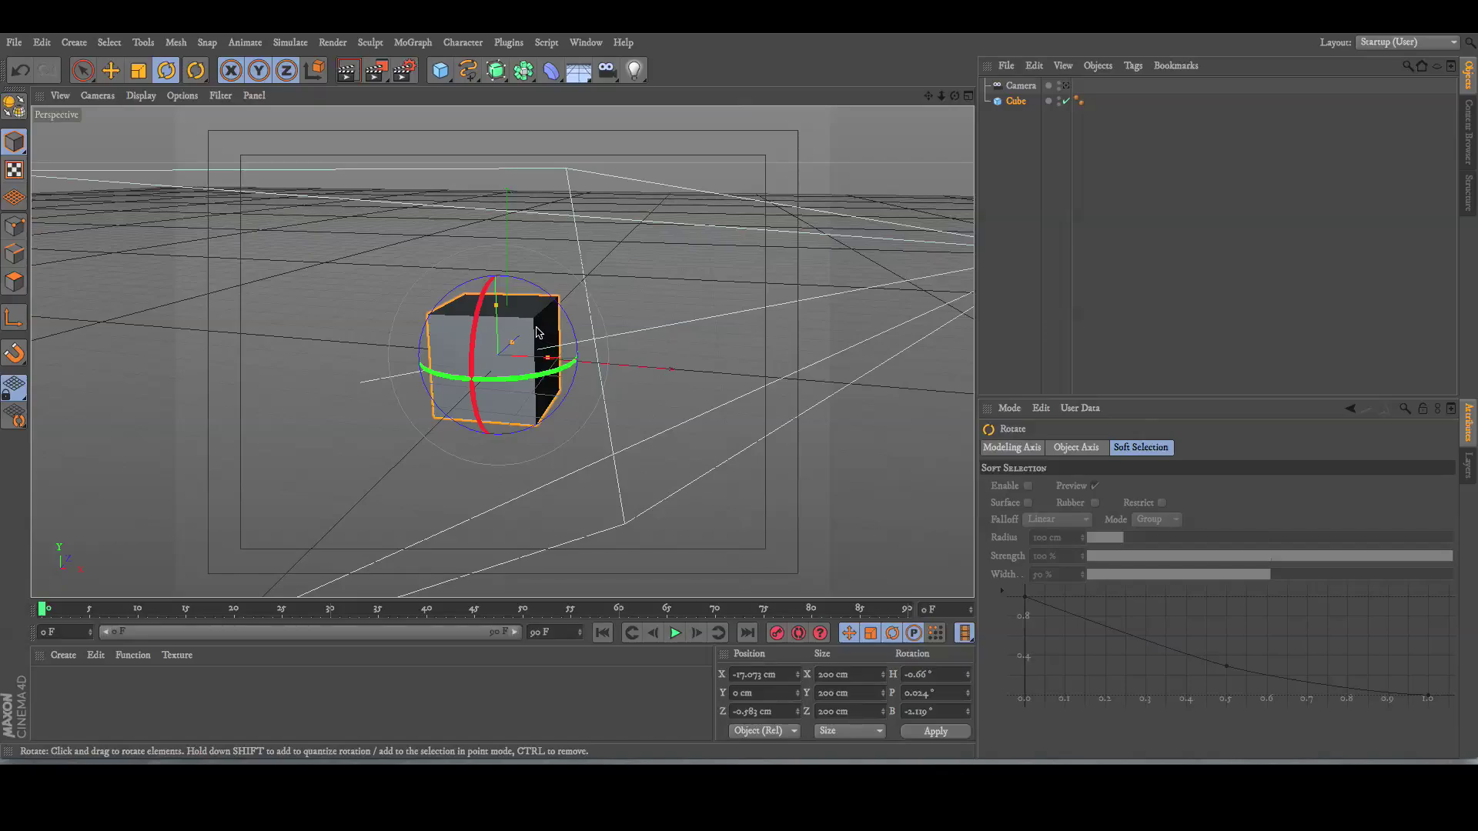
{"action": "left_click_drag", "start_coordinate": [537, 331], "coordinate": [431, 366]}
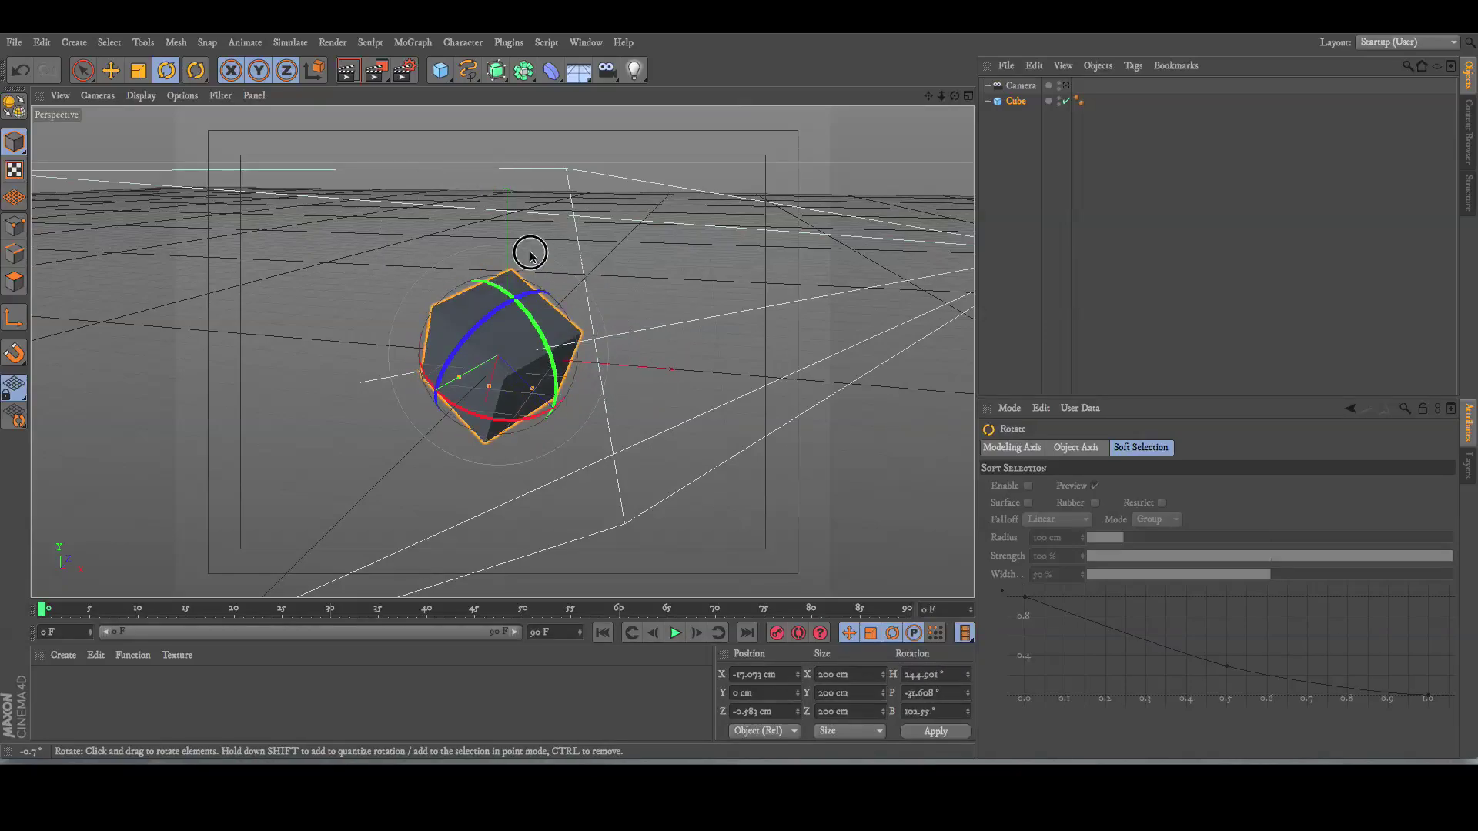
{"action": "left_click_drag", "start_coordinate": [518, 254], "coordinate": [599, 361]}
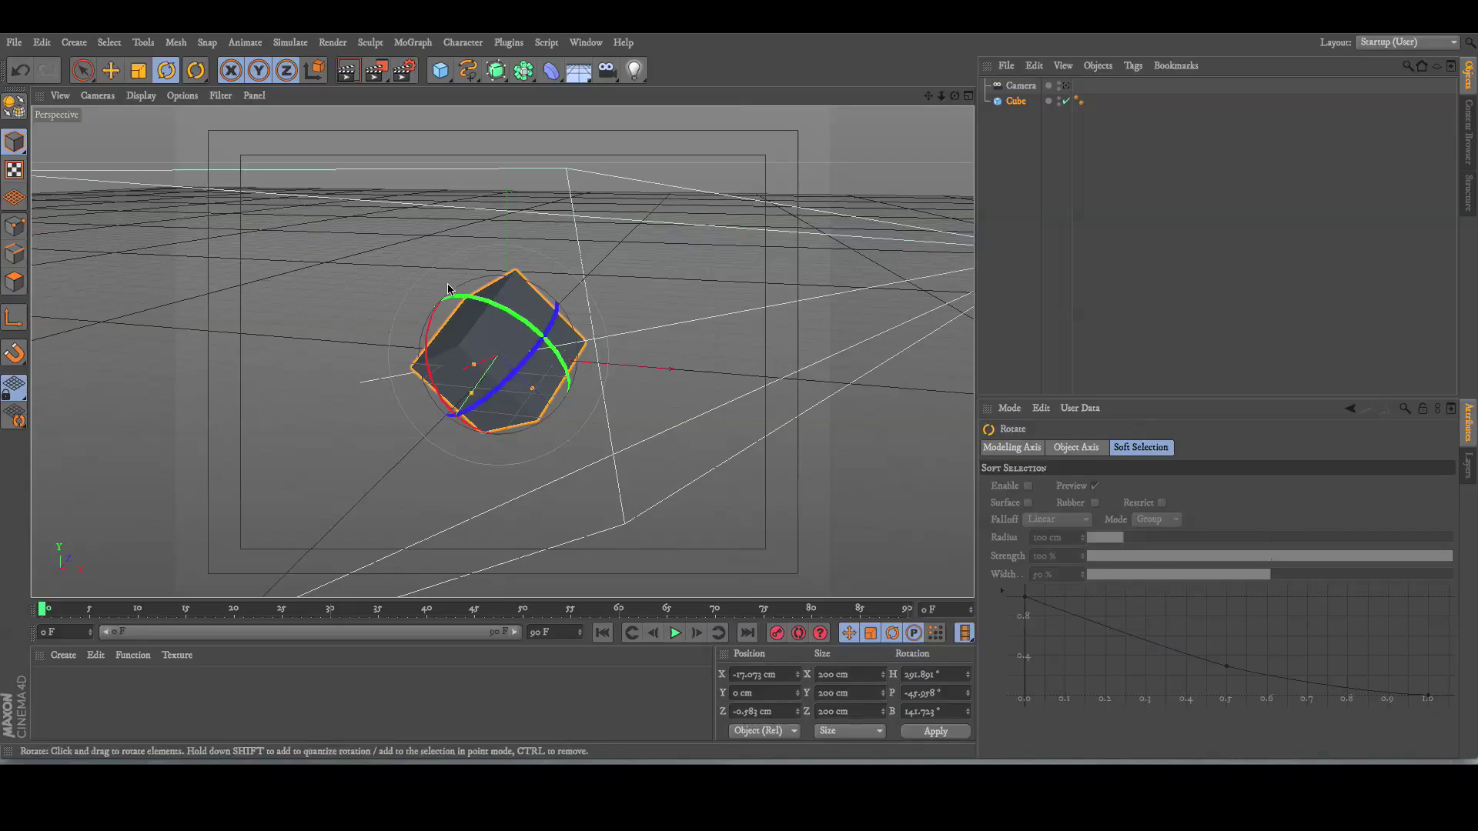
{"action": "left_click_drag", "start_coordinate": [455, 354], "coordinate": [591, 342]}
{"action": "key", "text": "e"}
{"action": "left_click_drag", "start_coordinate": [502, 354], "coordinate": [484, 252]}
{"action": "key", "text": "t"}
Step: Enable Quantizing in the Snap settings, rotate the cube in steps, then toggle the option again
{"action": "left_click", "coordinate": [21, 355]}
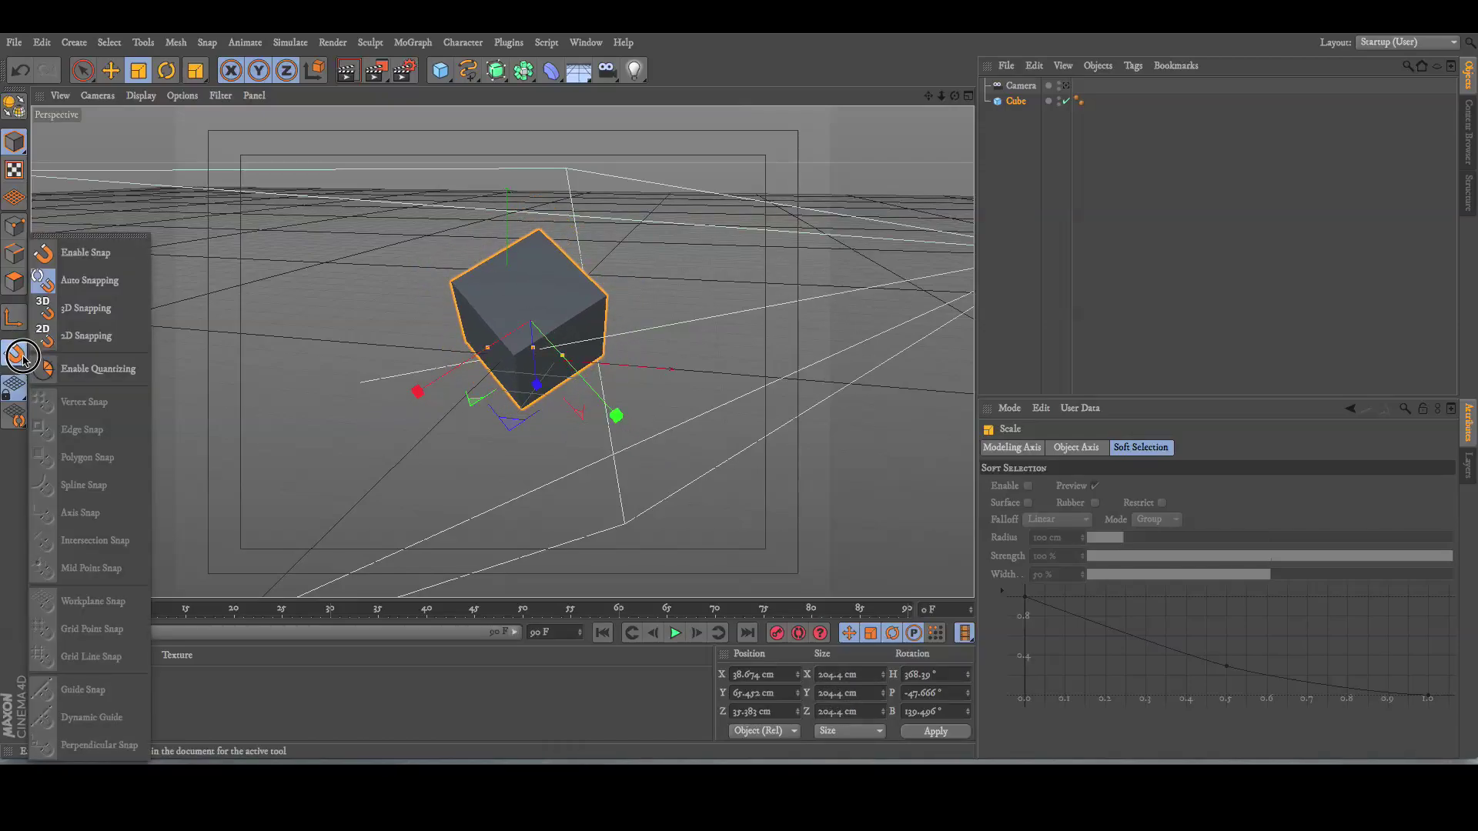
{"action": "left_click", "coordinate": [106, 383]}
{"action": "key", "text": "r"}
{"action": "left_click_drag", "start_coordinate": [591, 350], "coordinate": [566, 391]}
{"action": "left_click", "coordinate": [14, 354]}
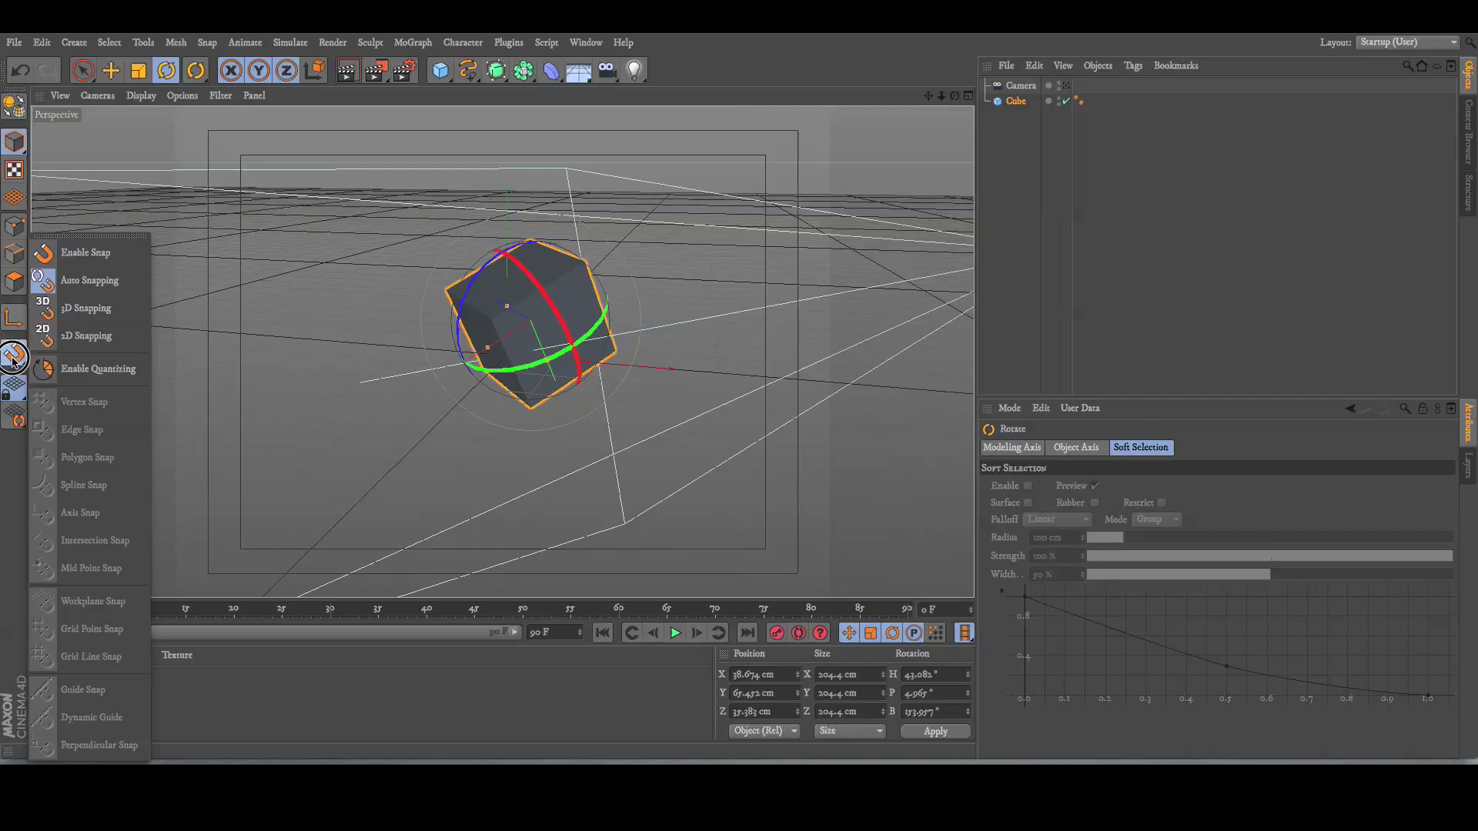
{"action": "left_click_drag", "start_coordinate": [14, 360], "coordinate": [97, 376]}
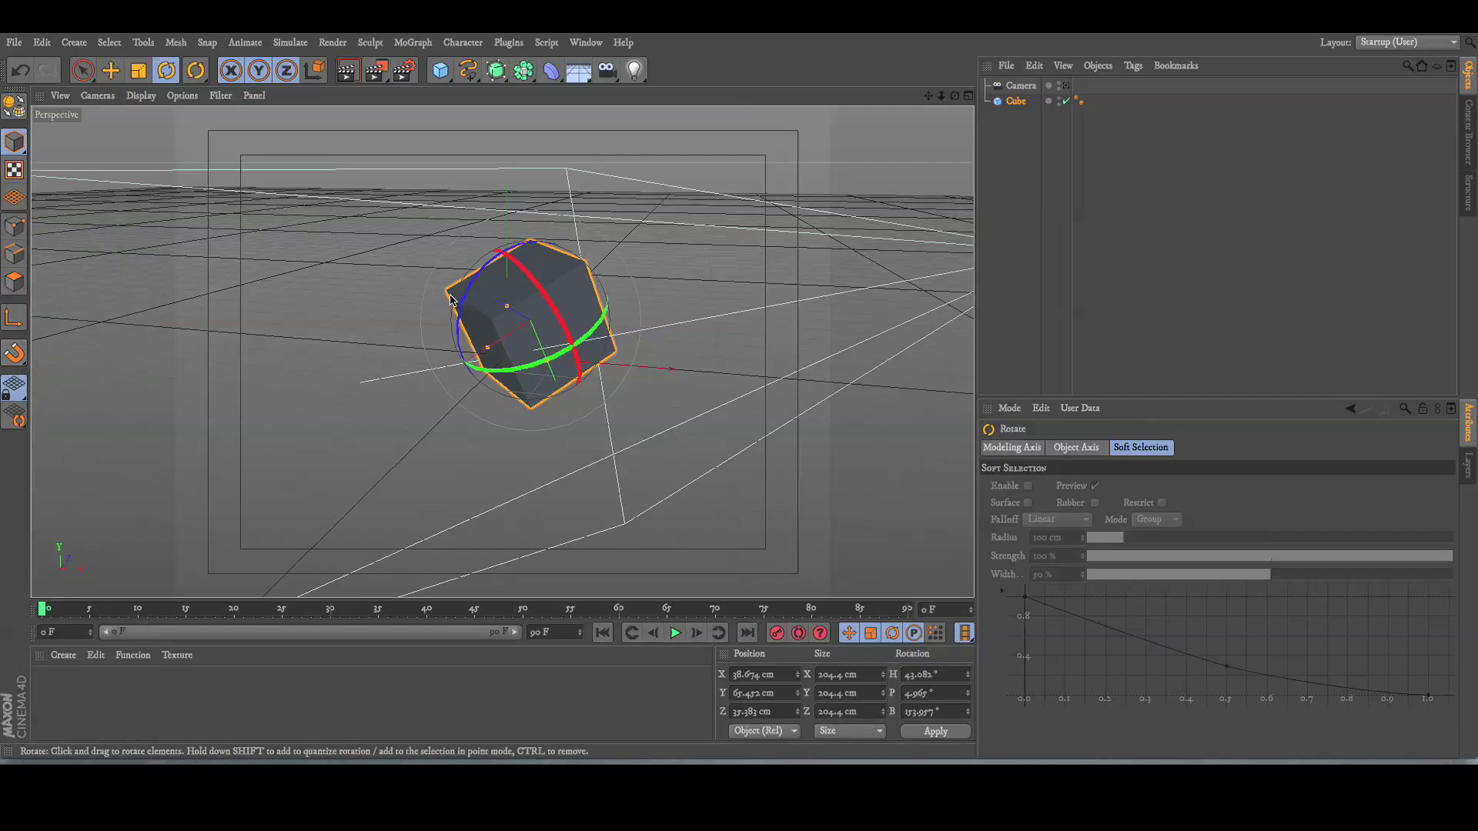
Step: Move the cube toward the origin, rotate it about -40°, and scale it to 367.92 cm
{"action": "key", "text": "e"}
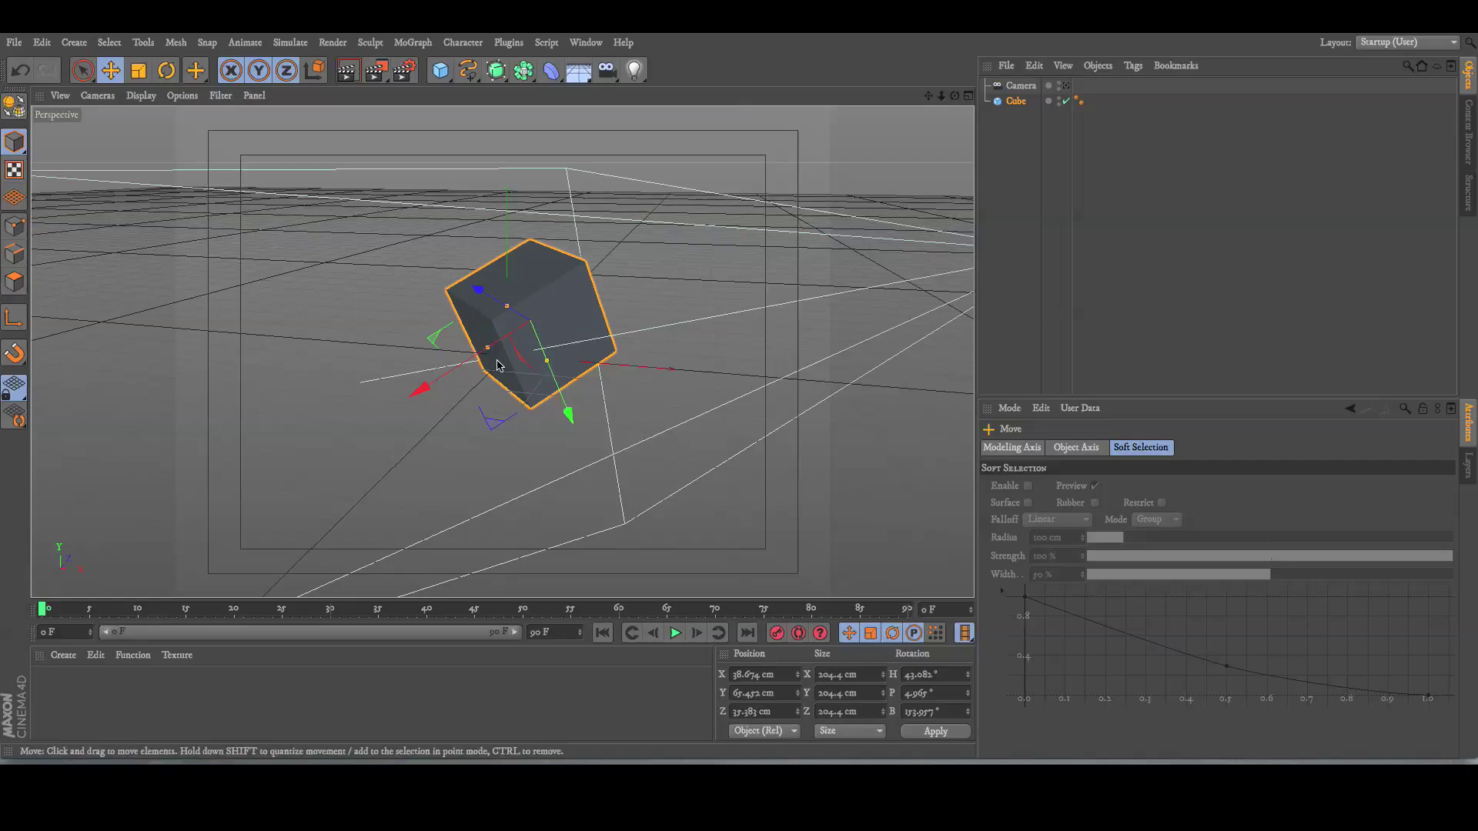
{"action": "mouse_move", "coordinate": [497, 363]}
{"action": "left_mouse_down"}
{"action": "mouse_move", "coordinate": [362, 415]}
{"action": "mouse_move", "coordinate": [595, 303]}
{"action": "mouse_move", "coordinate": [481, 362]}
{"action": "left_mouse_up"}
{"action": "key", "text": "r"}
{"action": "left_click_drag", "start_coordinate": [554, 316], "coordinate": [530, 381]}
{"action": "key", "text": "t"}
{"action": "left_click_drag", "start_coordinate": [533, 442], "coordinate": [593, 499]}
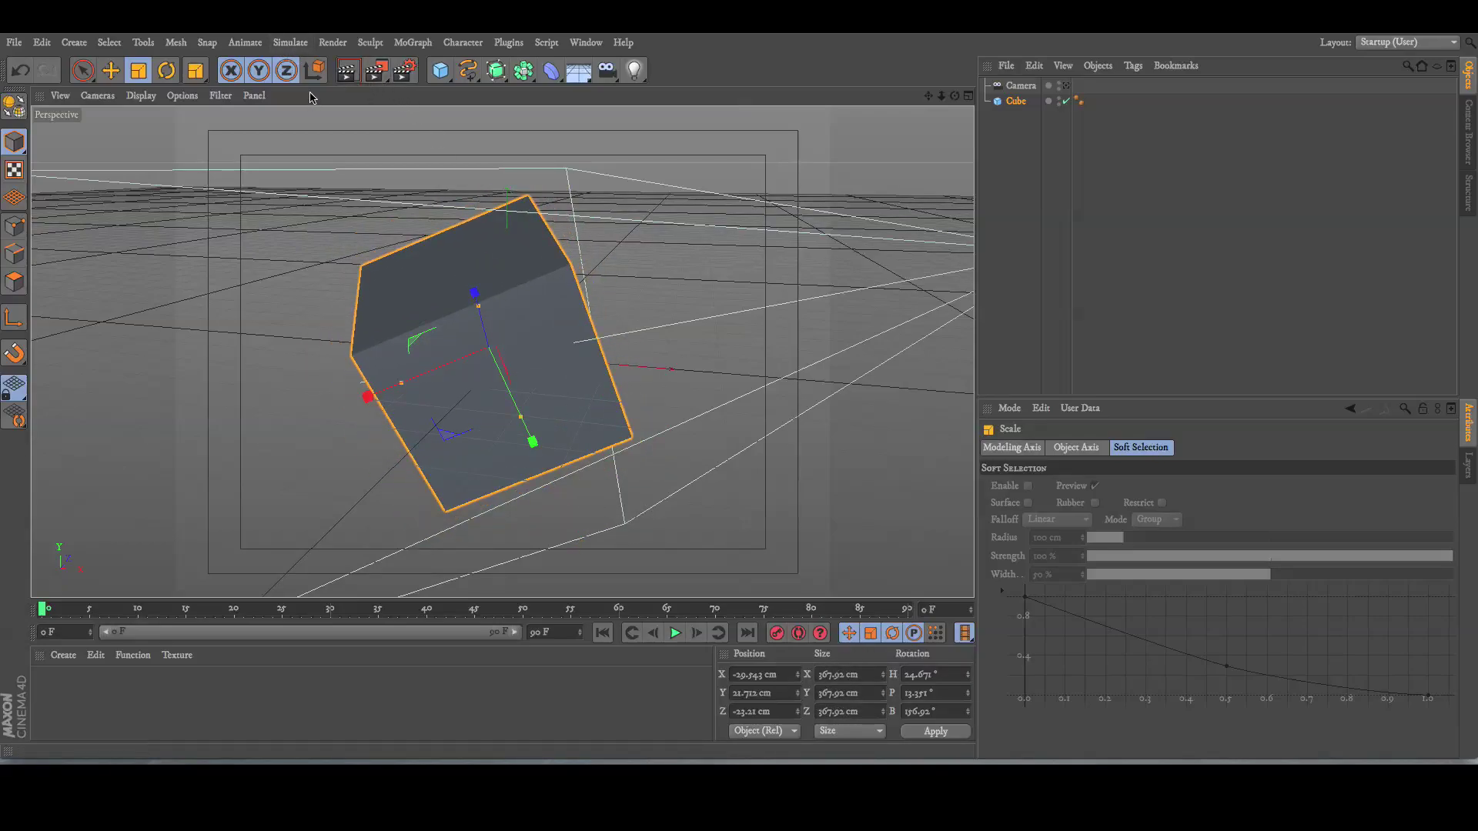
Step: Check the cube's Object, Coord. and Phong tabs, then rename it 'Test Cube' on the Basic tab
{"action": "left_click", "coordinate": [1017, 101]}
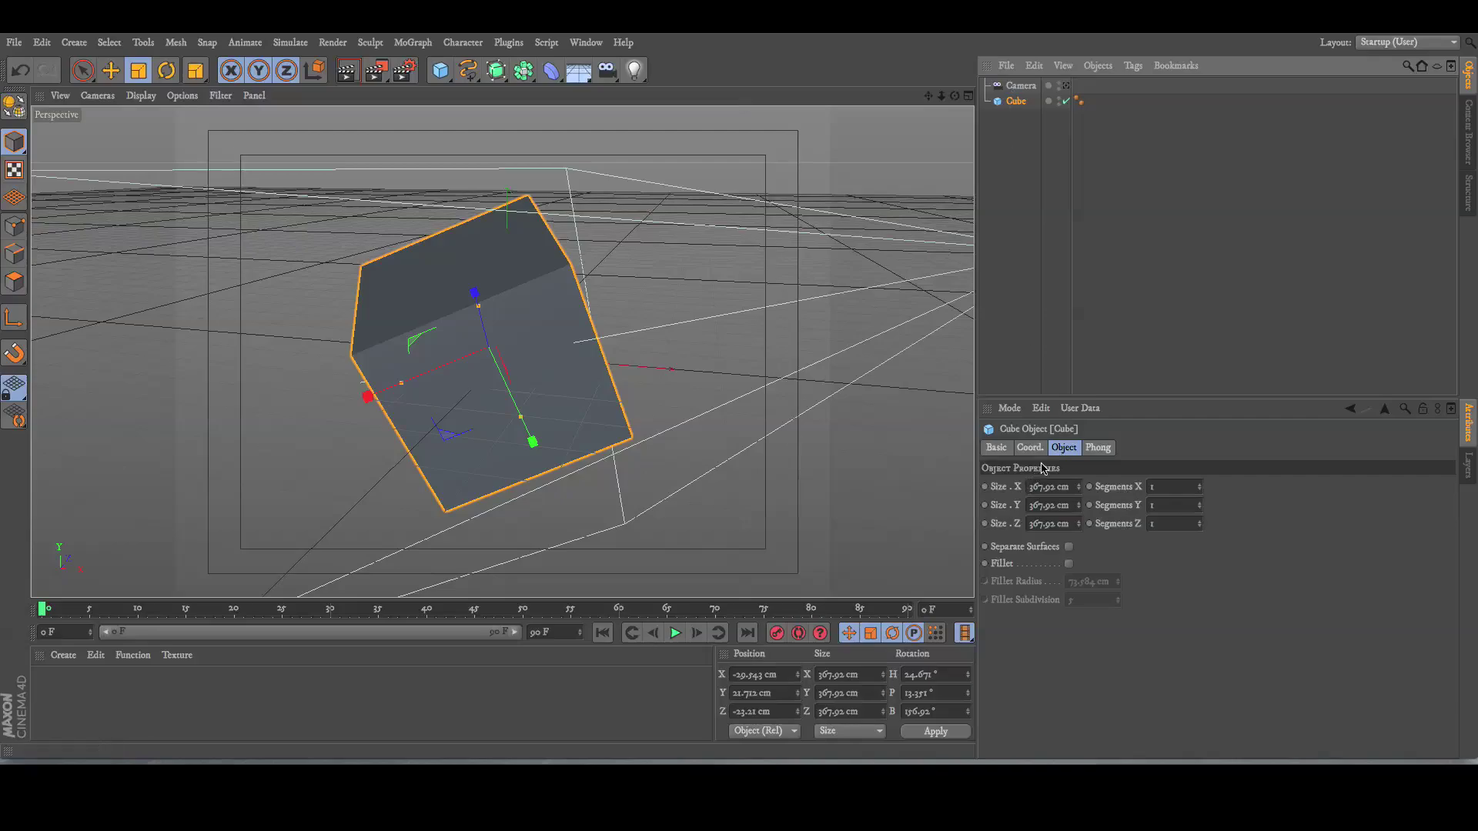
{"action": "left_click", "coordinate": [1077, 486]}
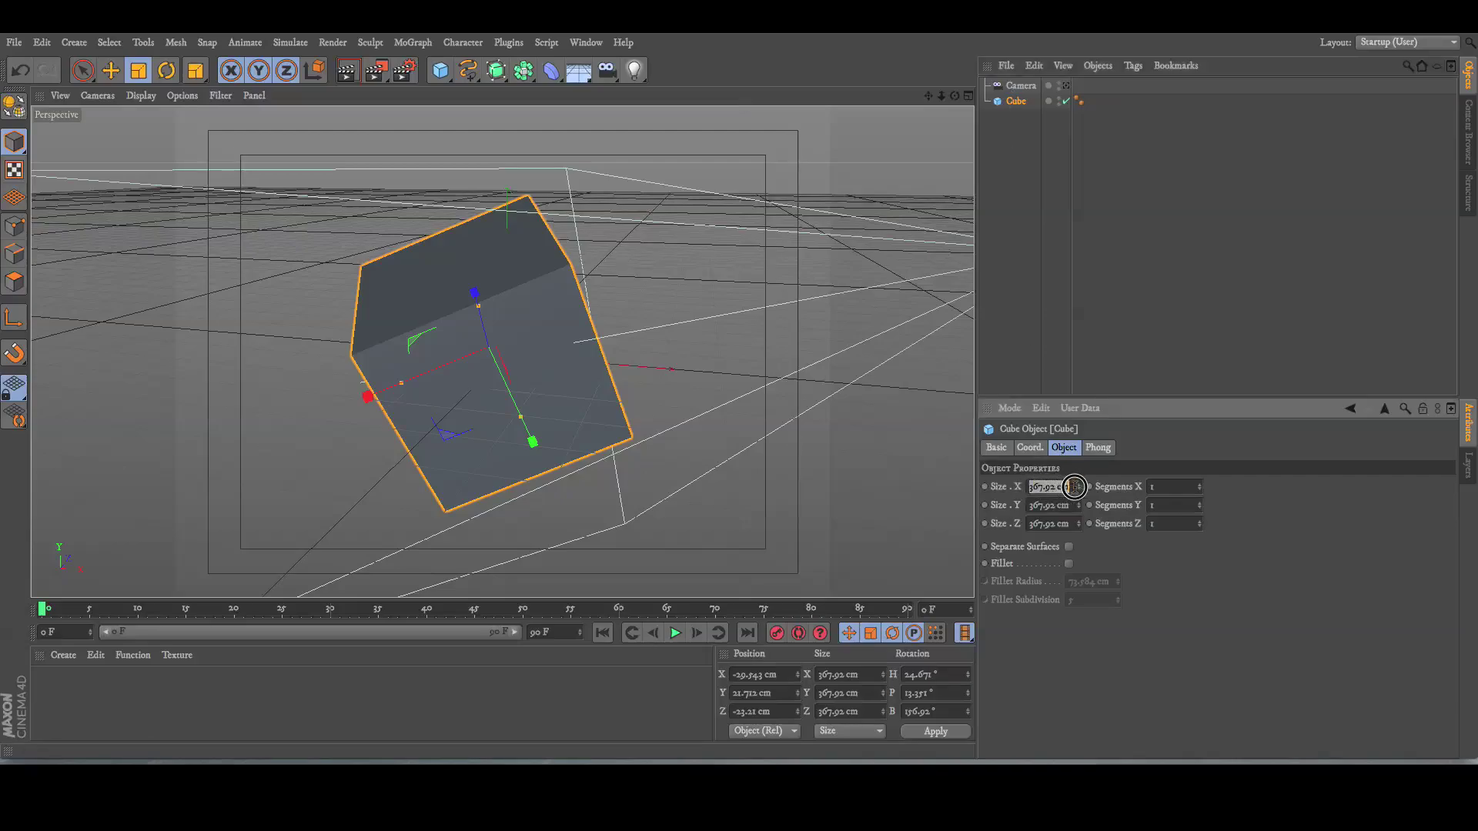
{"action": "left_click", "coordinate": [1030, 447]}
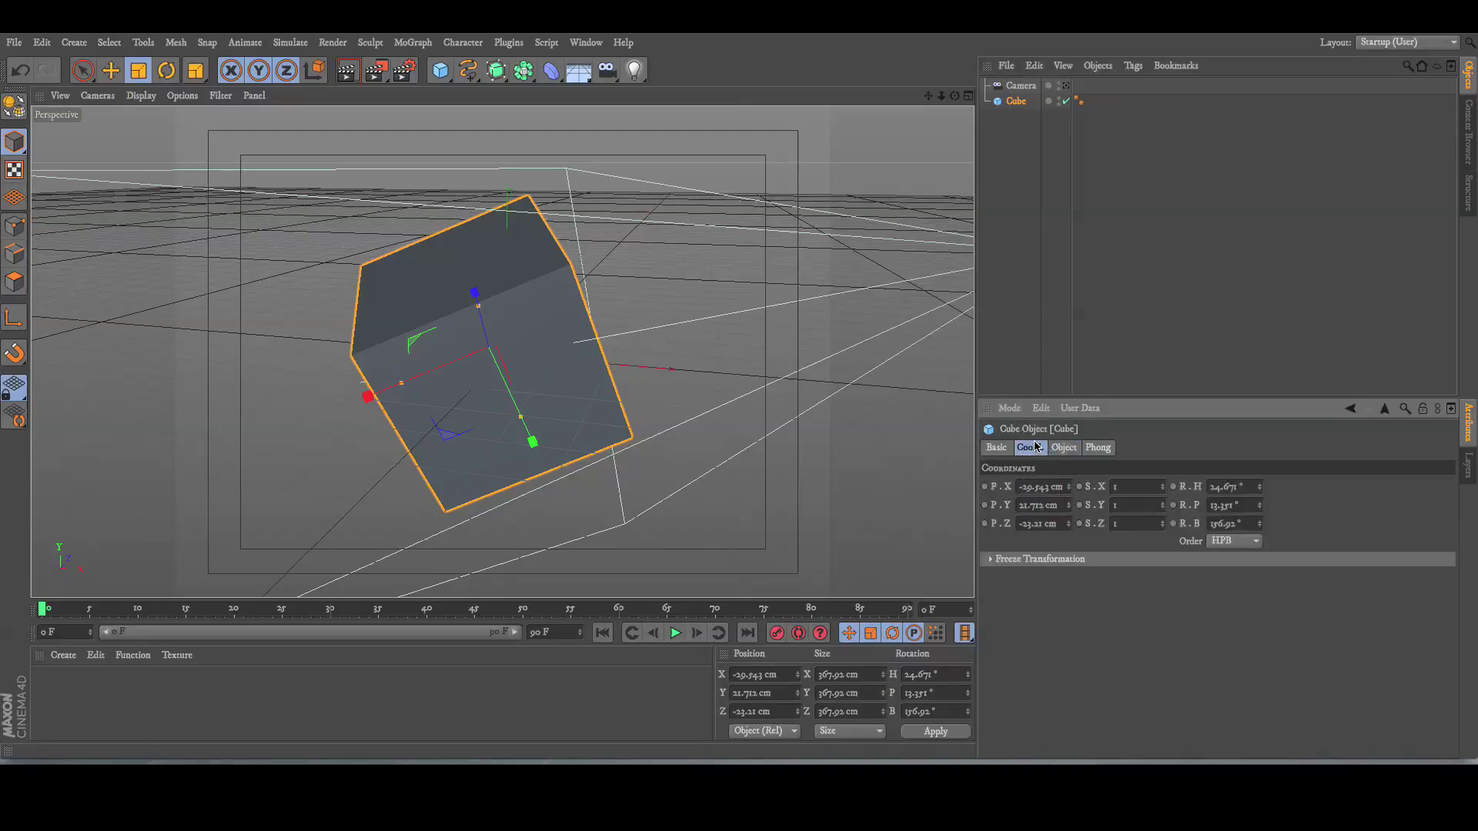
{"action": "left_click", "coordinate": [984, 123]}
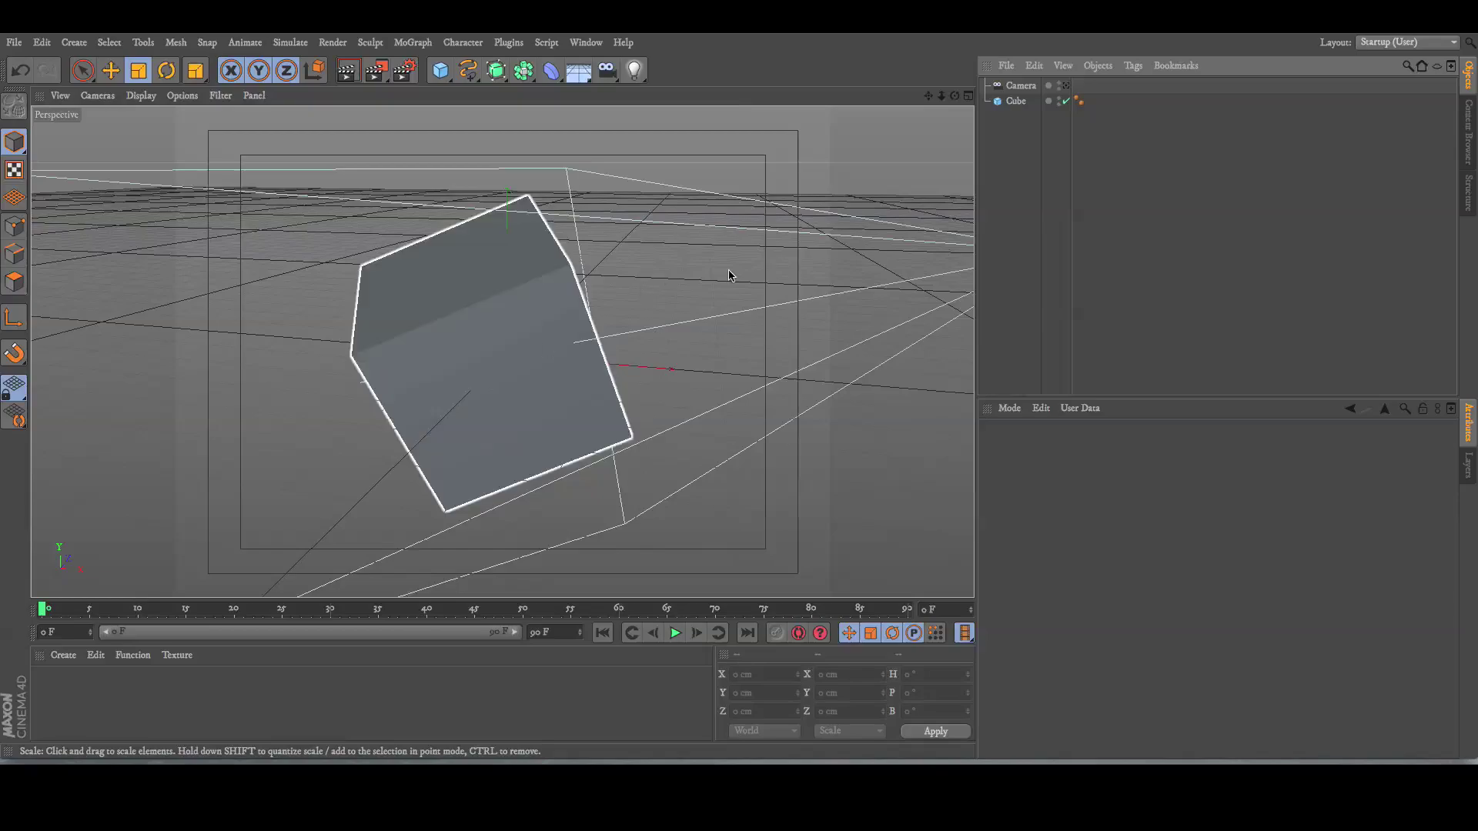
{"action": "left_click", "coordinate": [1016, 101]}
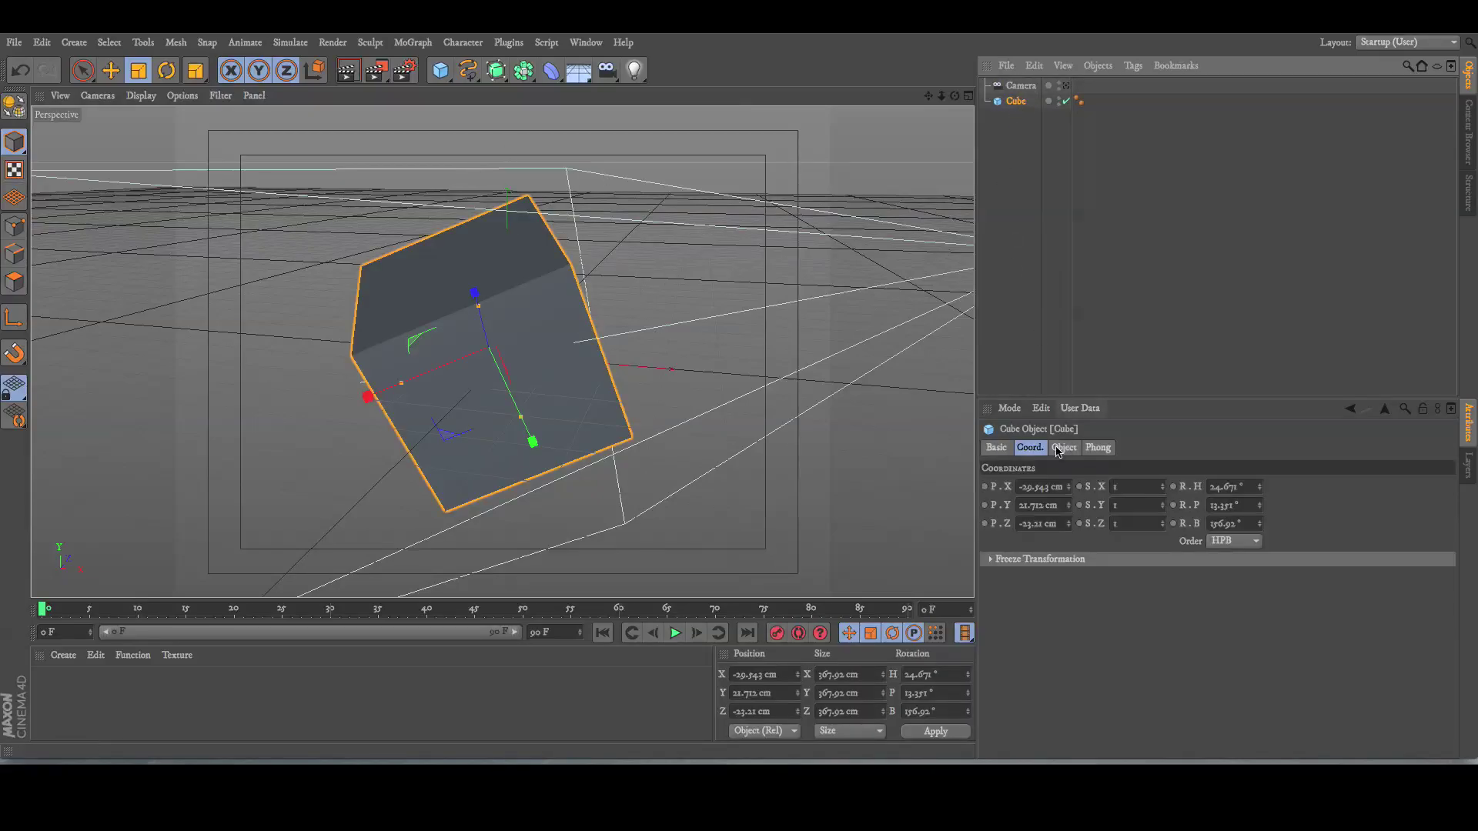
{"action": "left_click", "coordinate": [1062, 448]}
{"action": "left_click", "coordinate": [1030, 447]}
{"action": "left_click", "coordinate": [1101, 448]}
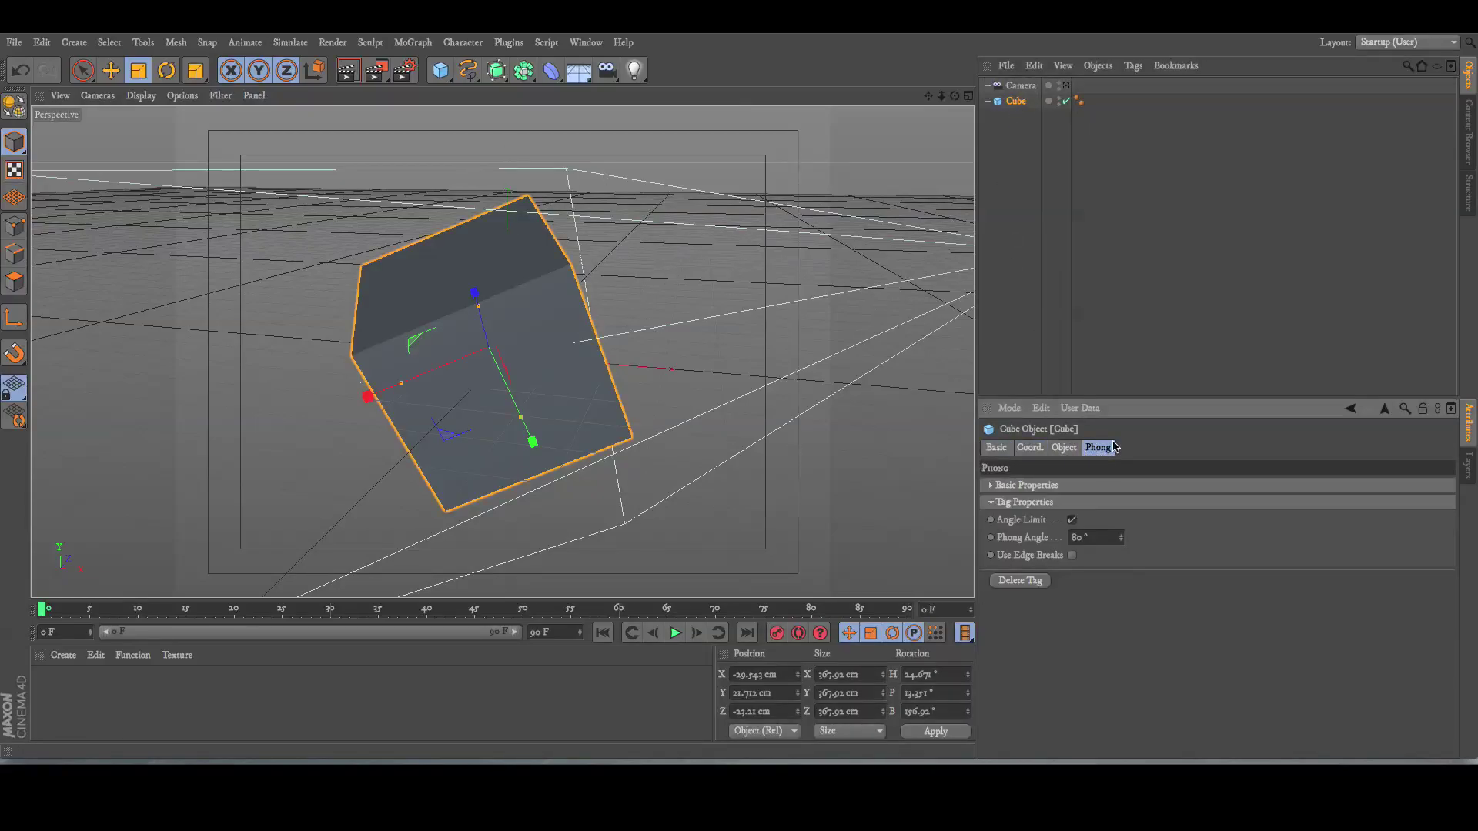
{"action": "left_click", "coordinate": [996, 448]}
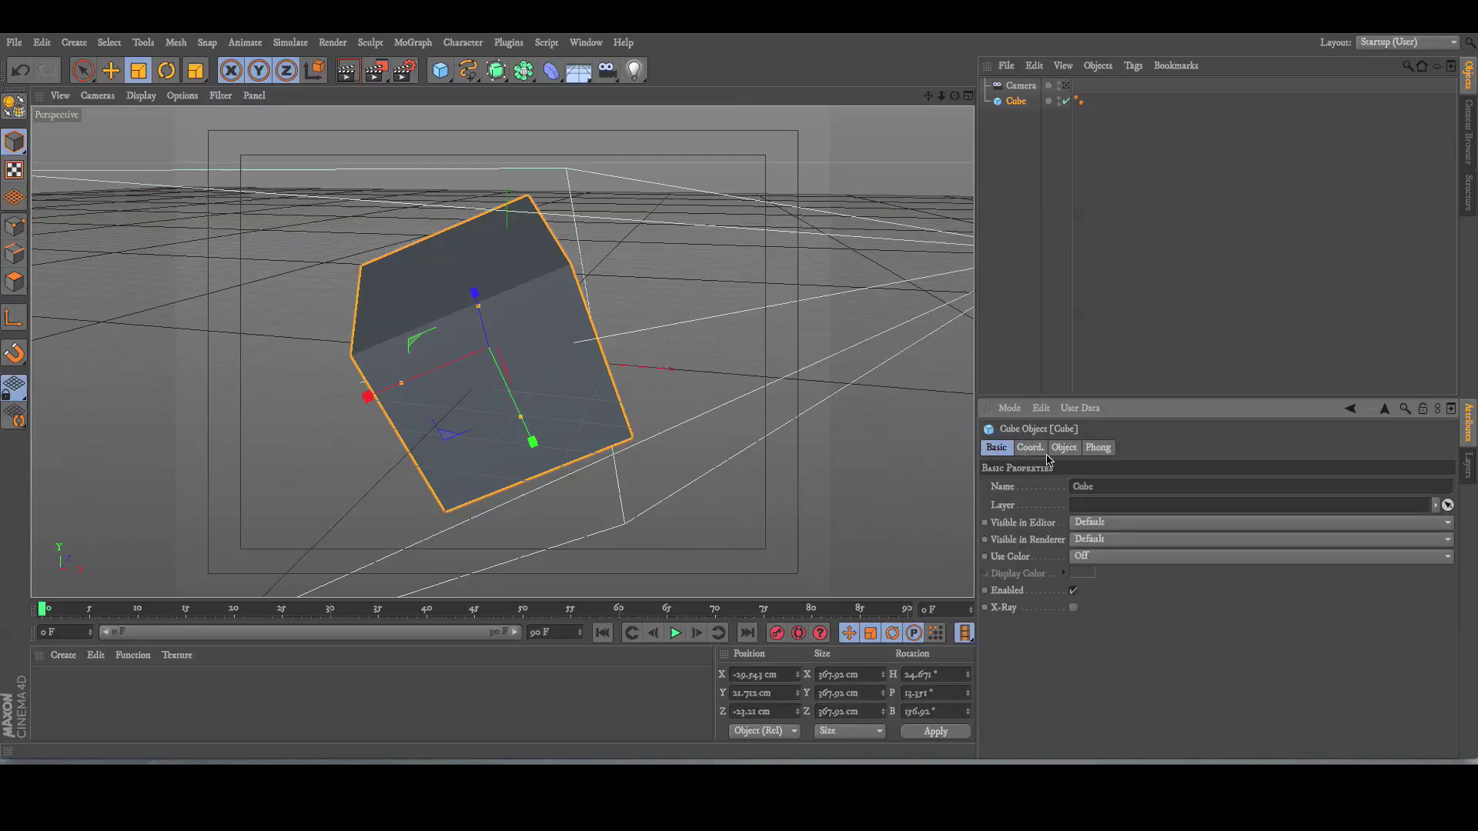
{"action": "left_click_drag", "start_coordinate": [1126, 485], "coordinate": [1037, 491]}
{"action": "key", "text": "Return"}
Step: Zero the cube's heading and pitch rotation and its Y position in the Coord. tab
{"action": "left_click", "coordinate": [1032, 449]}
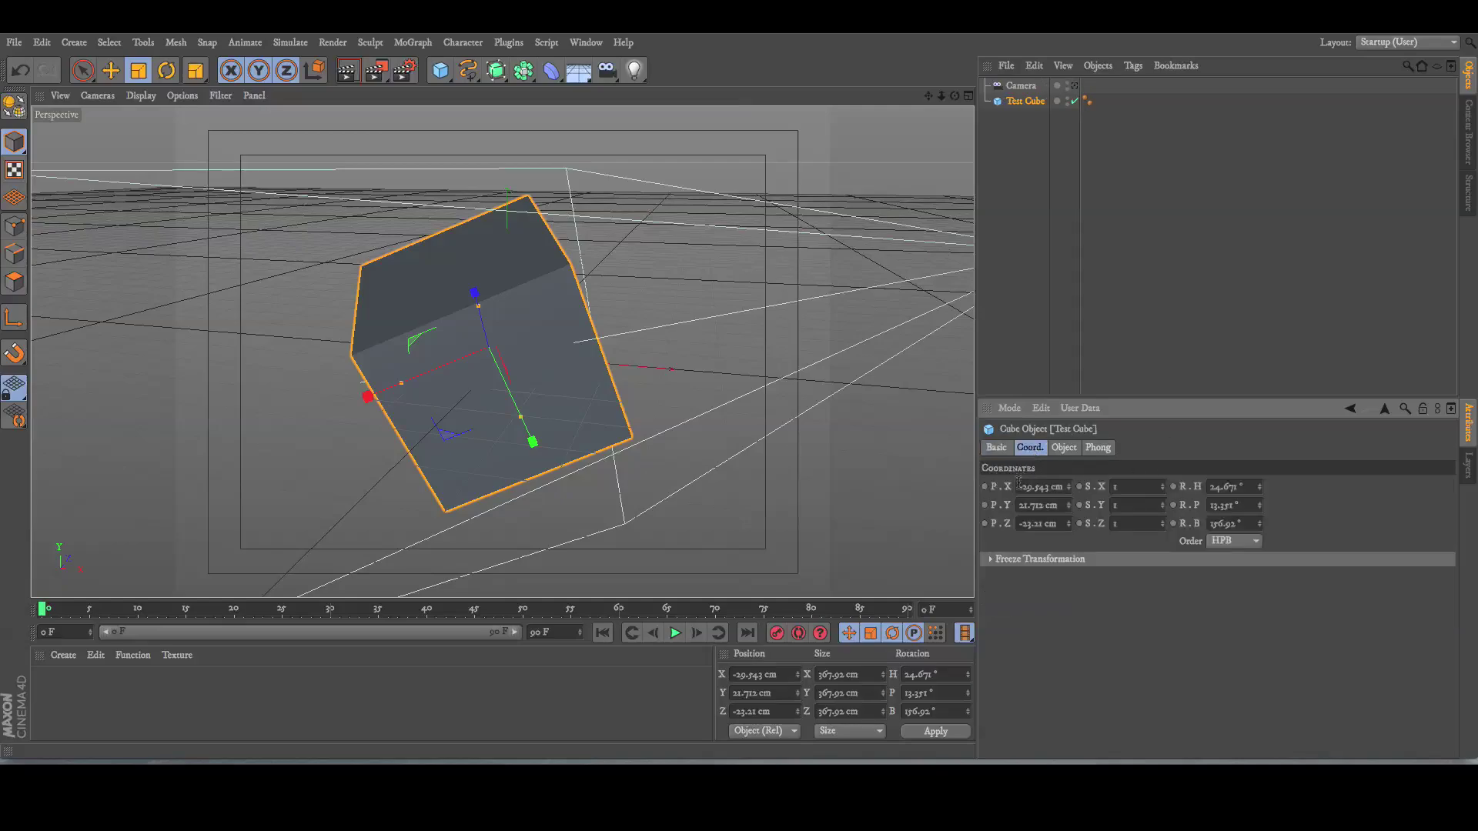
{"action": "left_click_drag", "start_coordinate": [1247, 487], "coordinate": [1152, 481]}
{"action": "left_click", "coordinate": [1227, 511]}
{"action": "mouse_move", "coordinate": [1244, 506]}
{"action": "left_mouse_down"}
{"action": "mouse_move", "coordinate": [1186, 505]}
{"action": "mouse_move", "coordinate": [1223, 488]}
{"action": "mouse_move", "coordinate": [1182, 506]}
{"action": "mouse_move", "coordinate": [1216, 524]}
{"action": "left_mouse_up"}
{"action": "type", "text": "00"}
{"action": "left_click_drag", "start_coordinate": [1057, 487], "coordinate": [1008, 508]}
{"action": "type", "text": "0"}
{"action": "type", "text": "0"}
{"action": "type", "text": "0"}
{"action": "key", "text": "Return"}
Step: Set the cube's Size X, Y and Z all to 400 cm
{"action": "left_click", "coordinate": [1064, 448]}
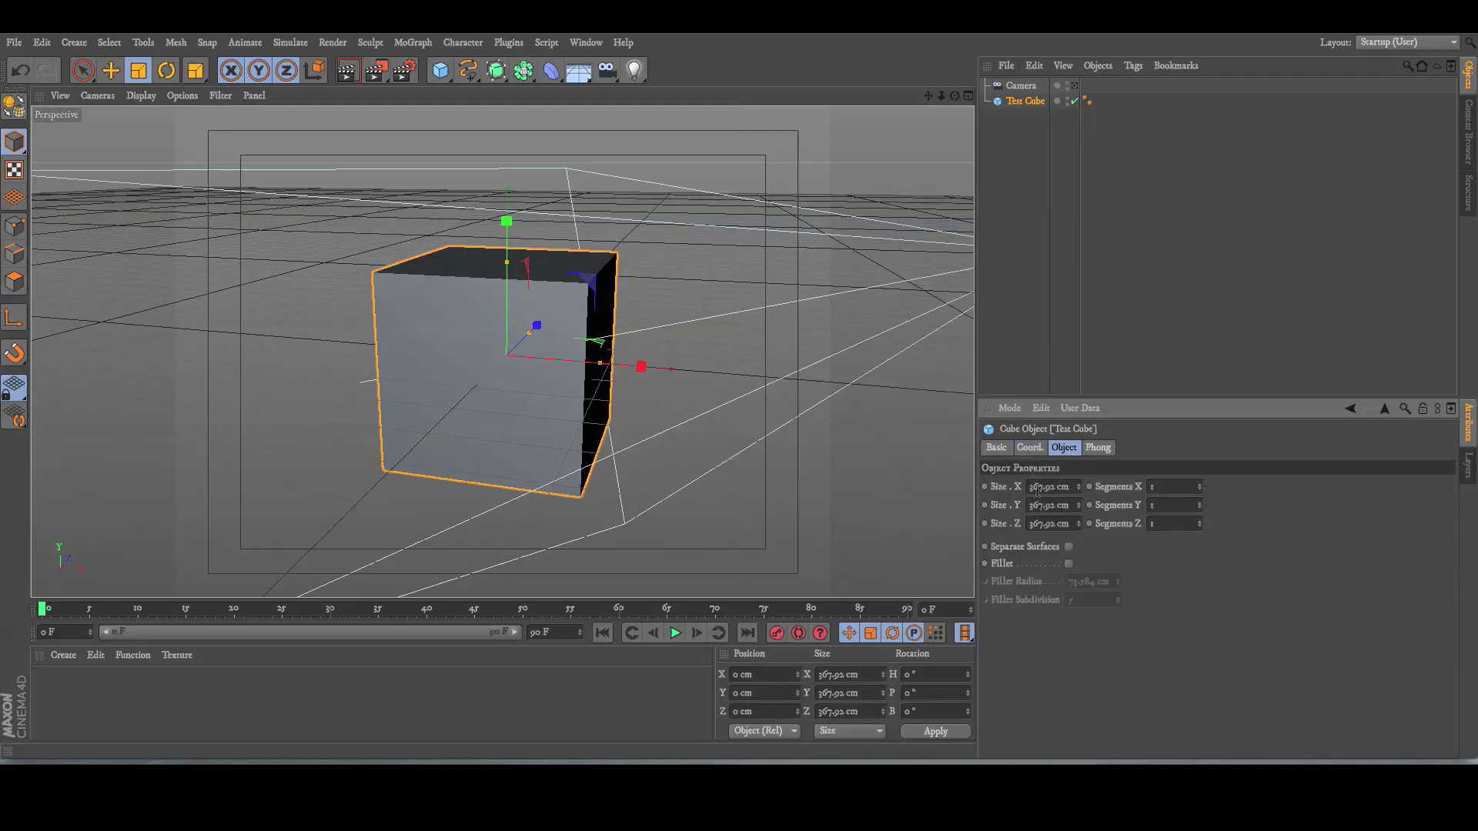
{"action": "left_click_drag", "start_coordinate": [1060, 487], "coordinate": [965, 486]}
{"action": "type", "text": "400"}
{"action": "key", "text": "Tab"}
{"action": "type", "text": "4000"}
{"action": "key", "text": "Tab"}
{"action": "type", "text": "4"}
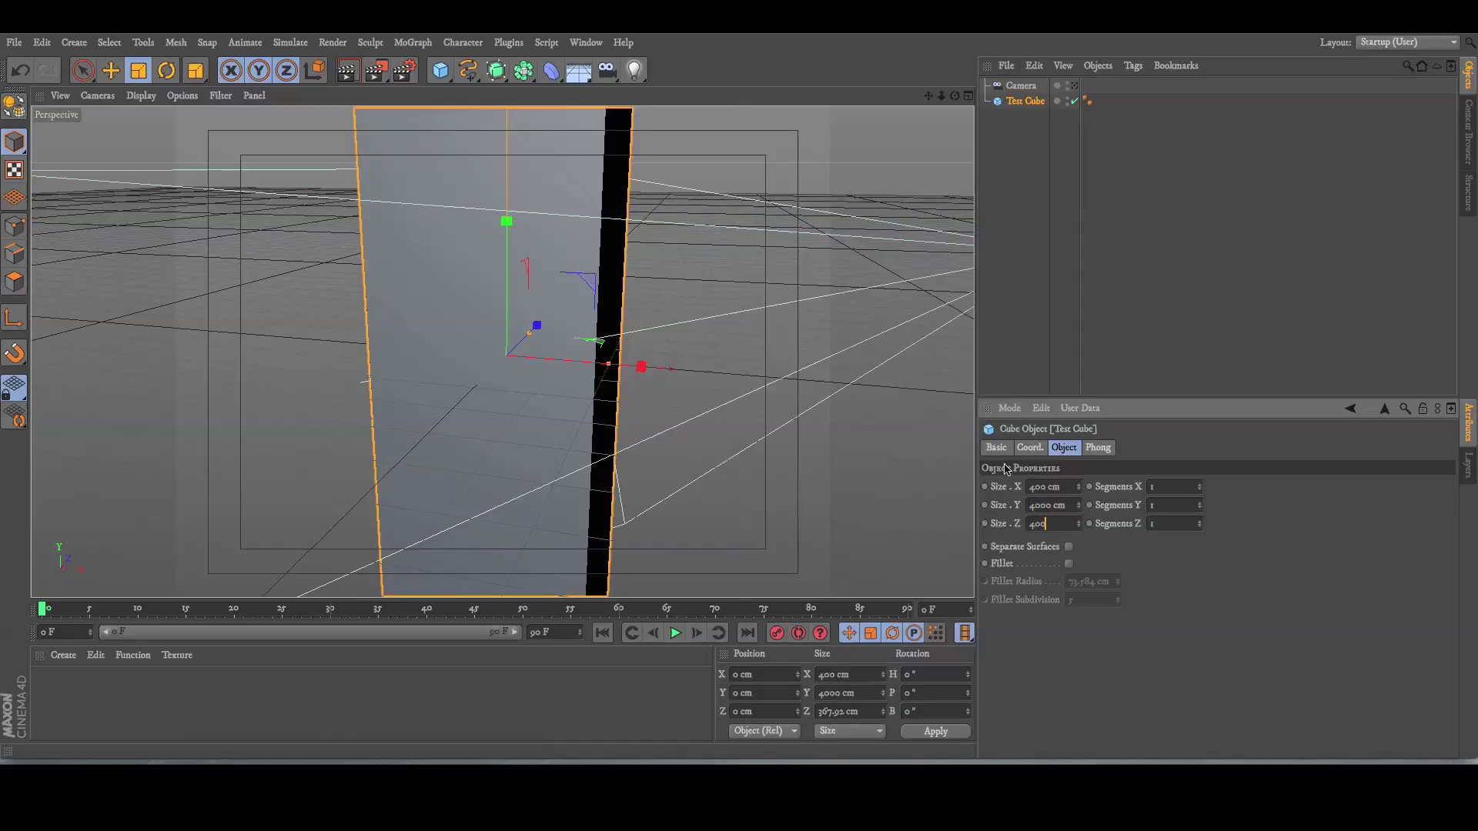
{"action": "left_click", "coordinate": [1048, 505]}
{"action": "key", "text": "Return"}
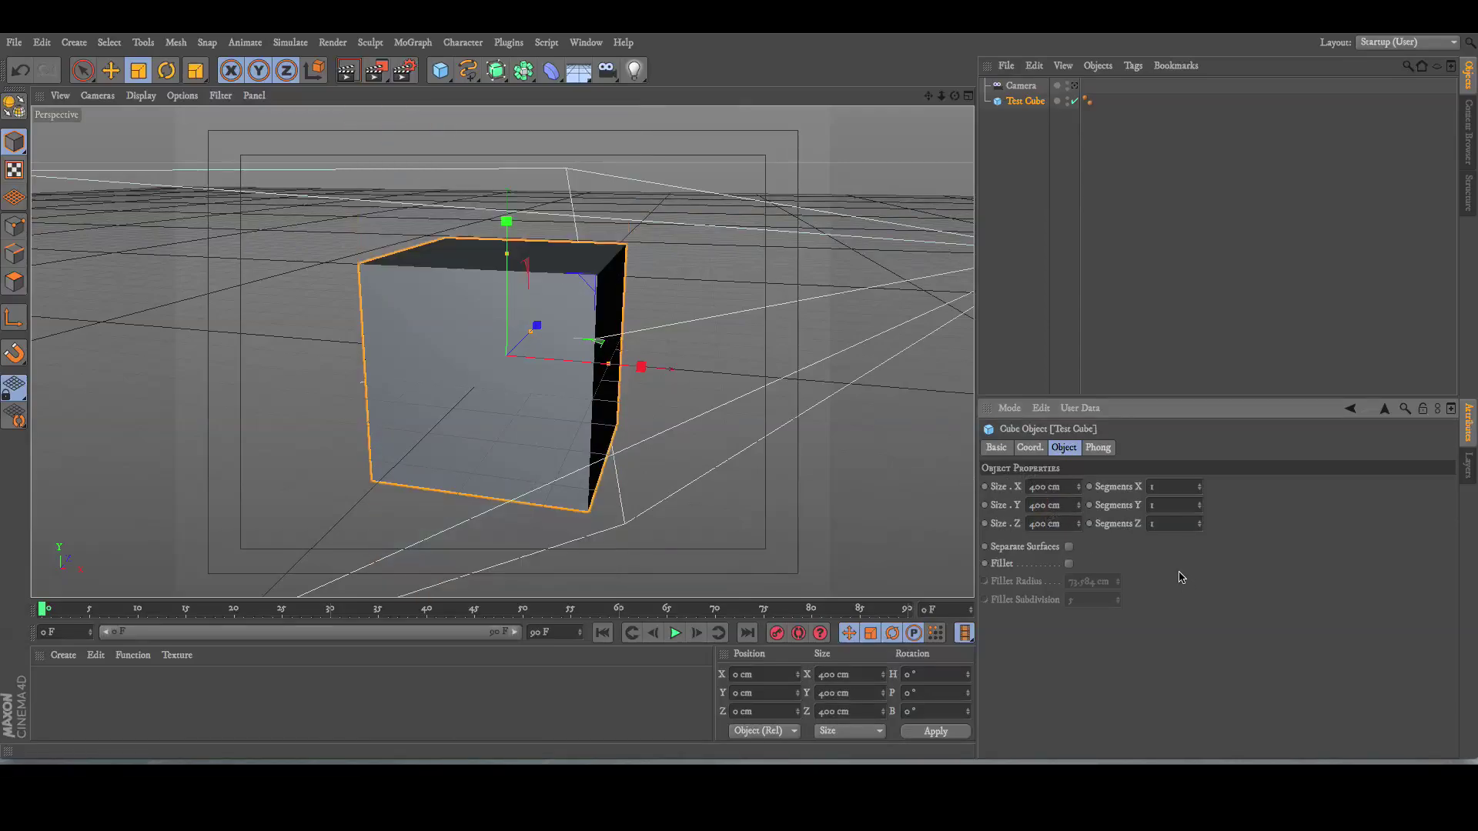
Step: Move the cube 40 cm left to X -40 cm
{"action": "key", "text": "e"}
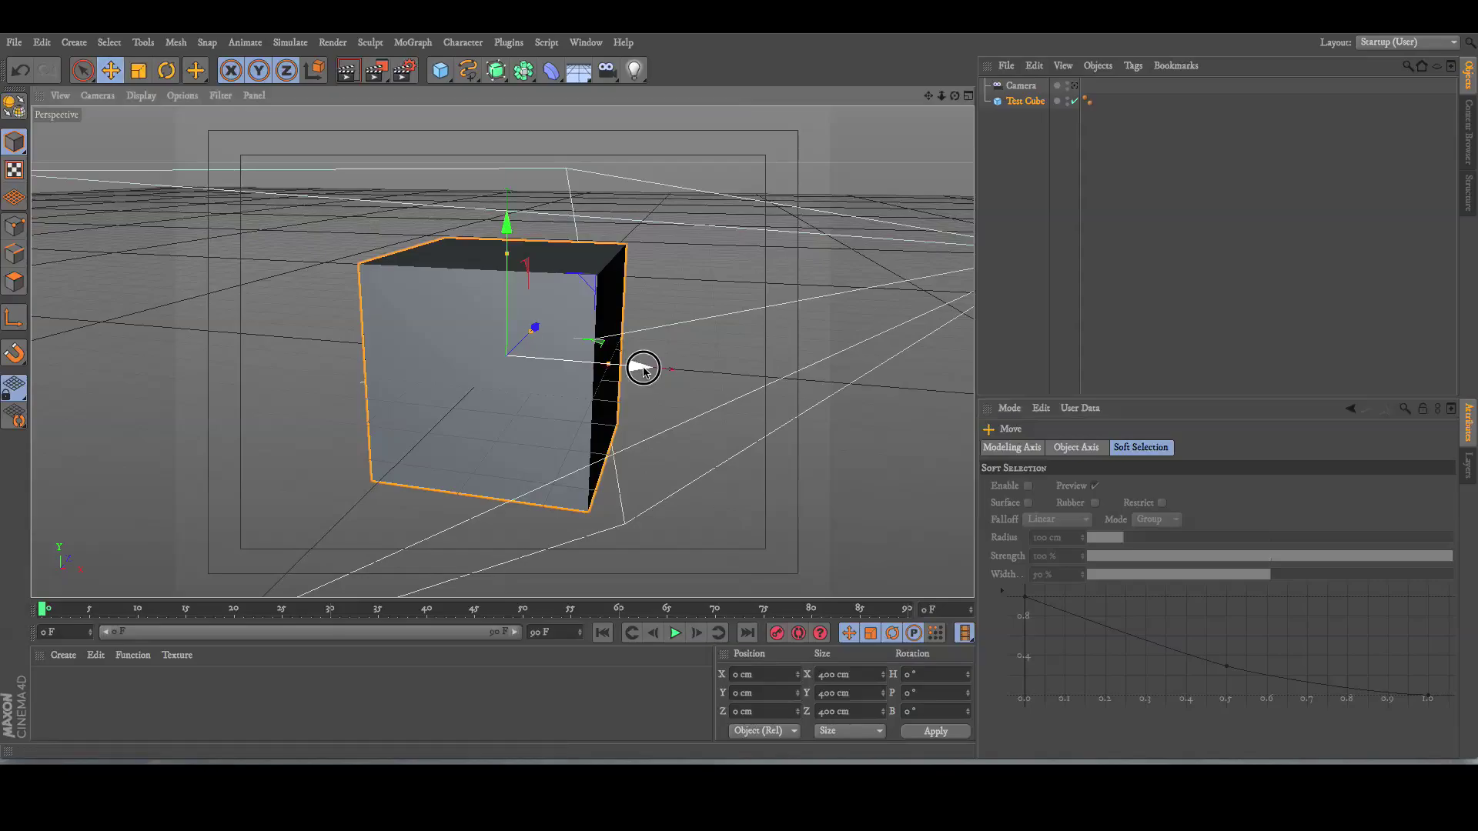
{"action": "left_click_drag", "start_coordinate": [637, 363], "coordinate": [618, 365]}
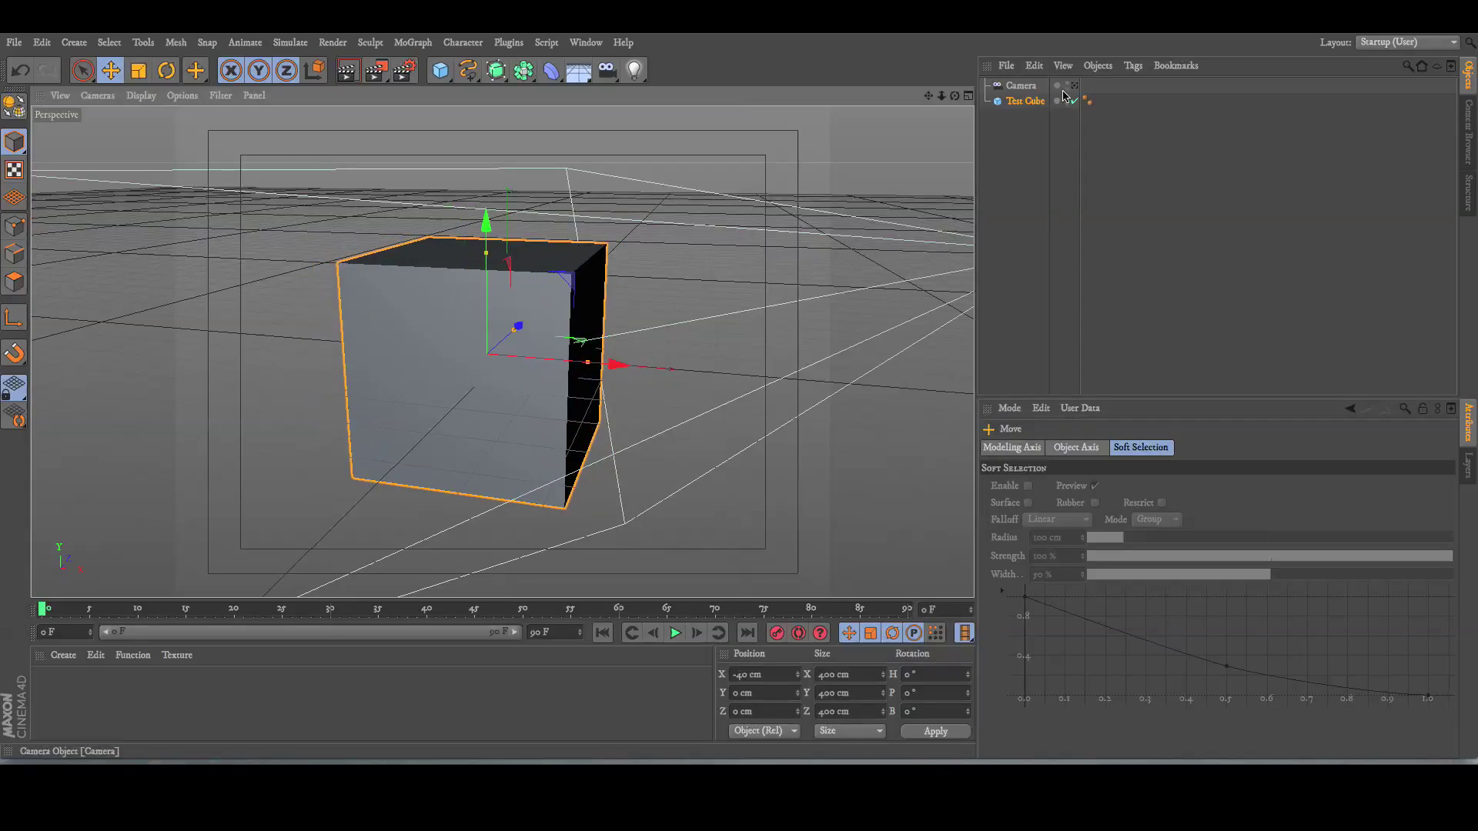
{"action": "left_click_drag", "start_coordinate": [946, 98], "coordinate": [508, 324]}
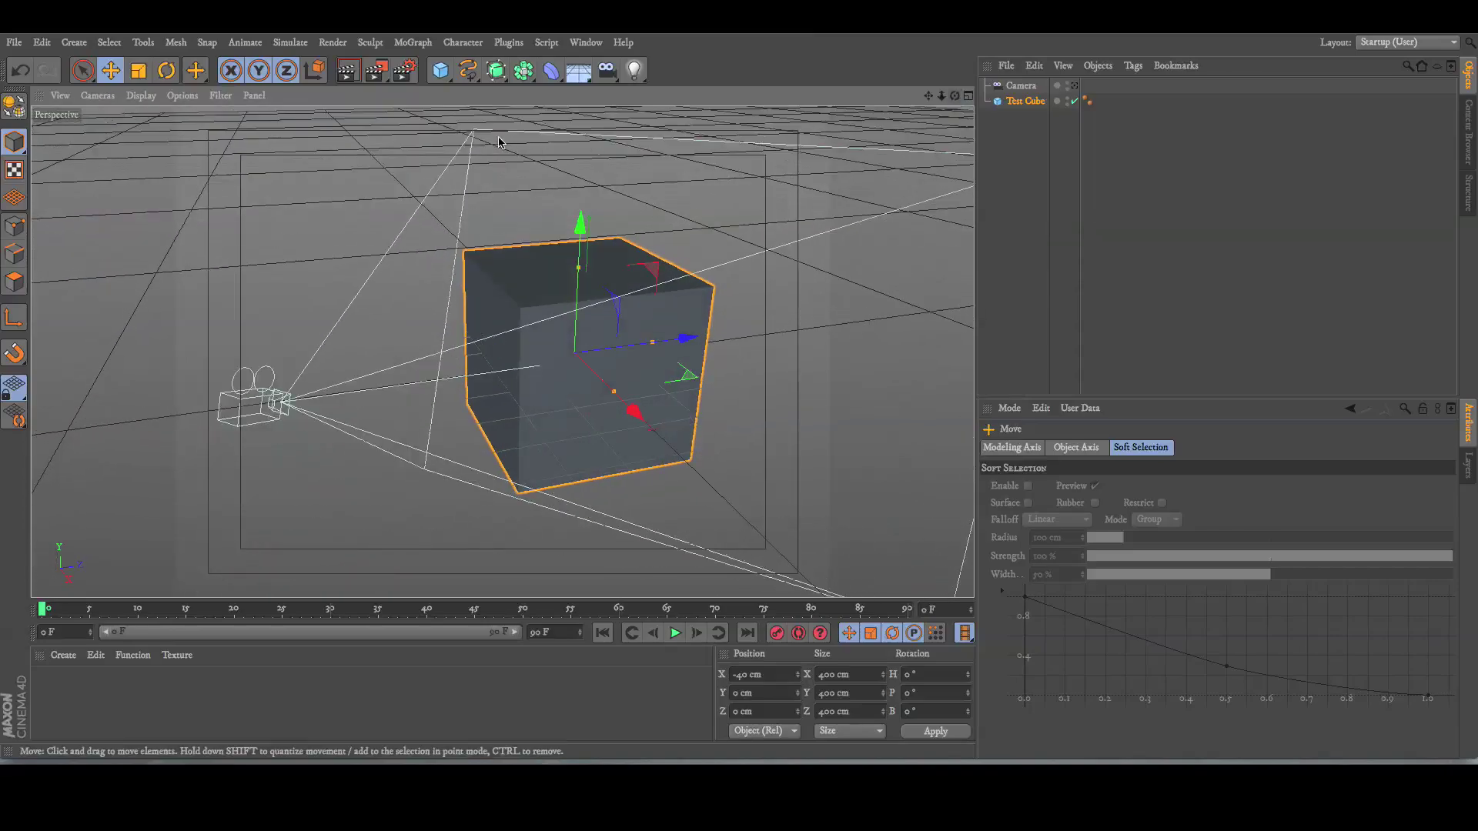
Step: Set the render output size to 1280 × 720, keeping pixels as the unit
{"action": "left_click", "coordinate": [403, 70]}
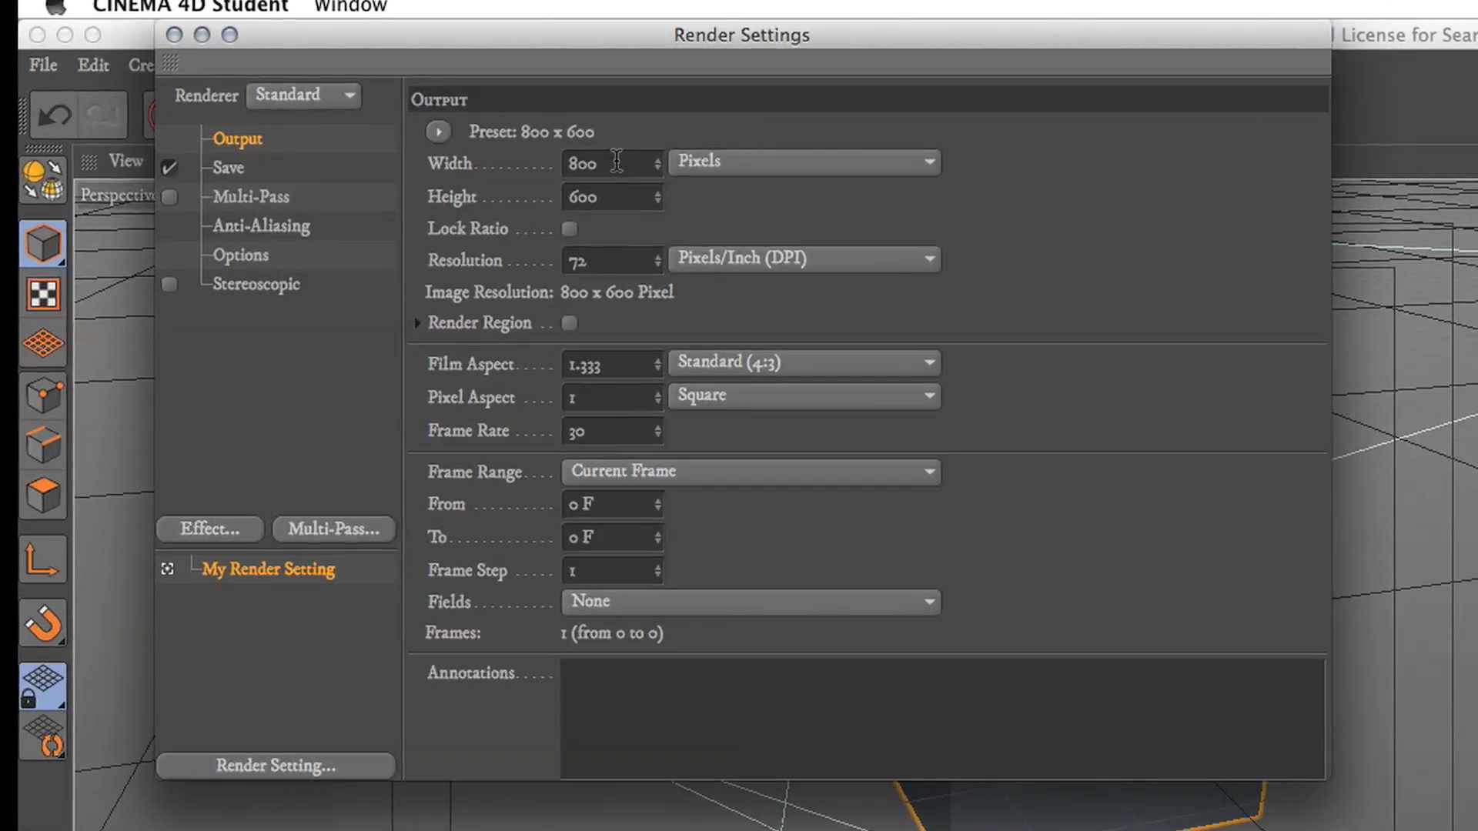
{"action": "double_click", "coordinate": [617, 162]}
{"action": "type", "text": "1280"}
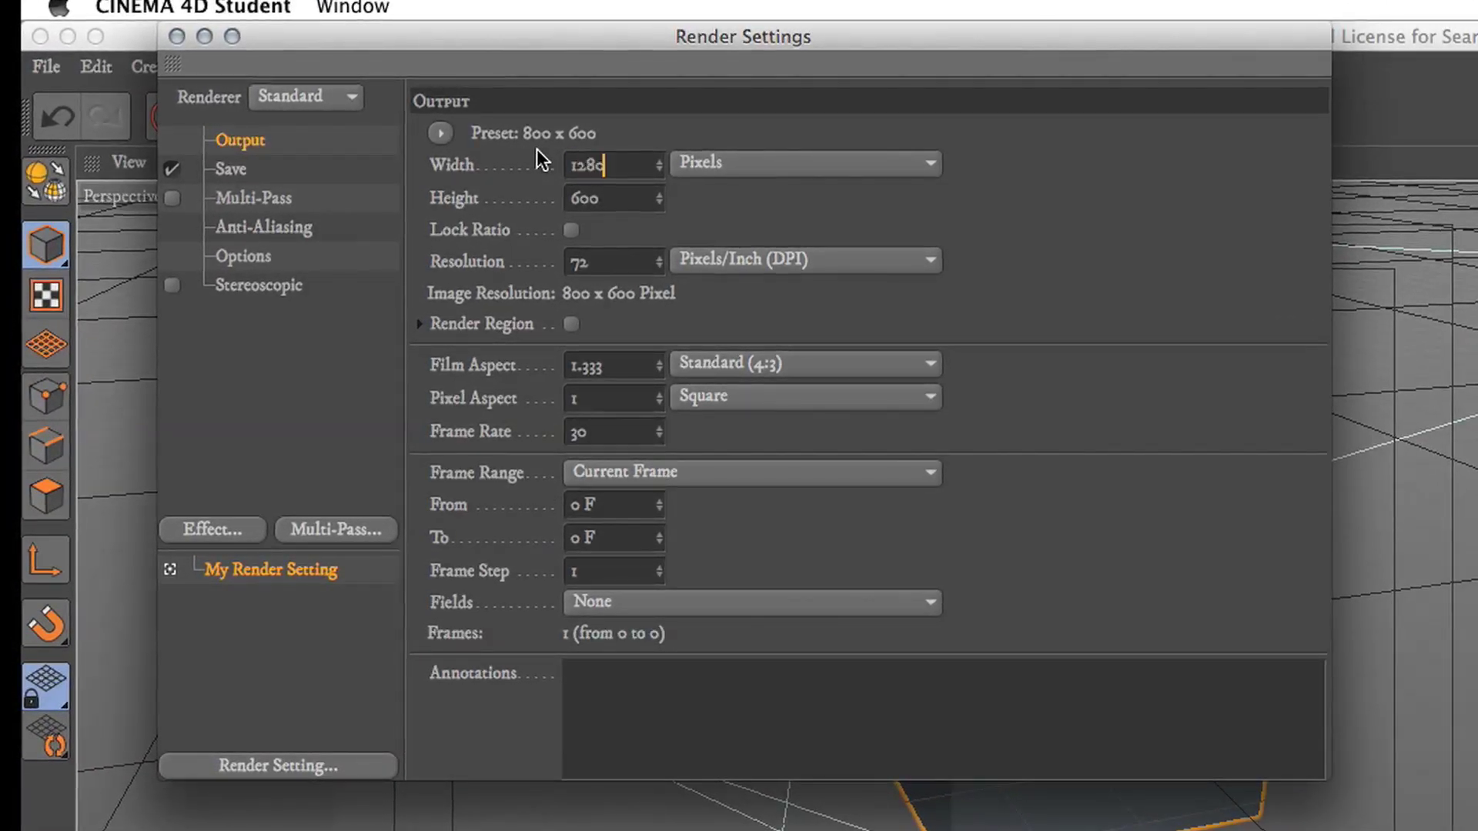
{"action": "key", "text": "Return"}
{"action": "left_click_drag", "start_coordinate": [600, 199], "coordinate": [528, 211]}
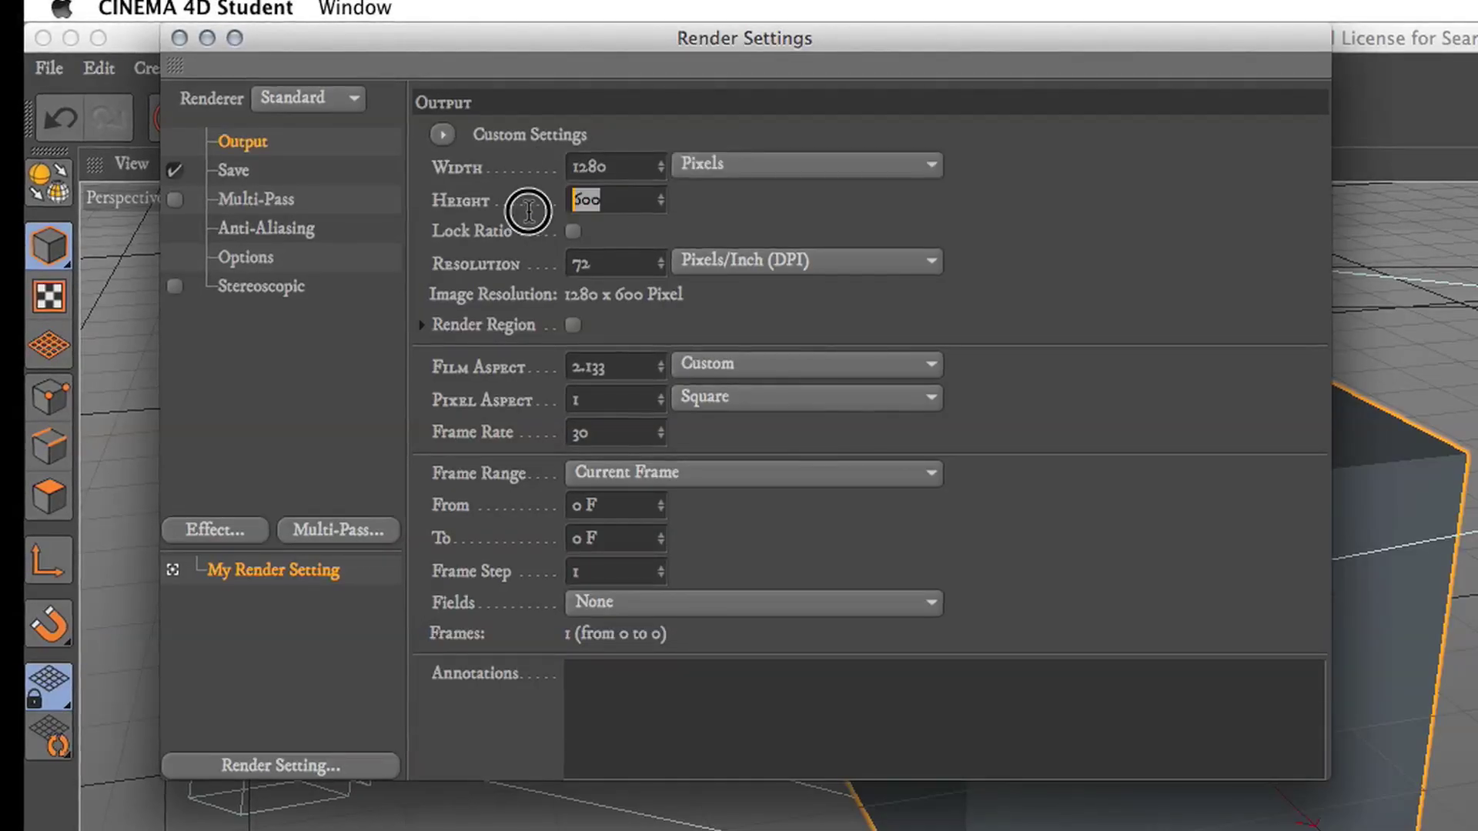
{"action": "type", "text": "7729"}
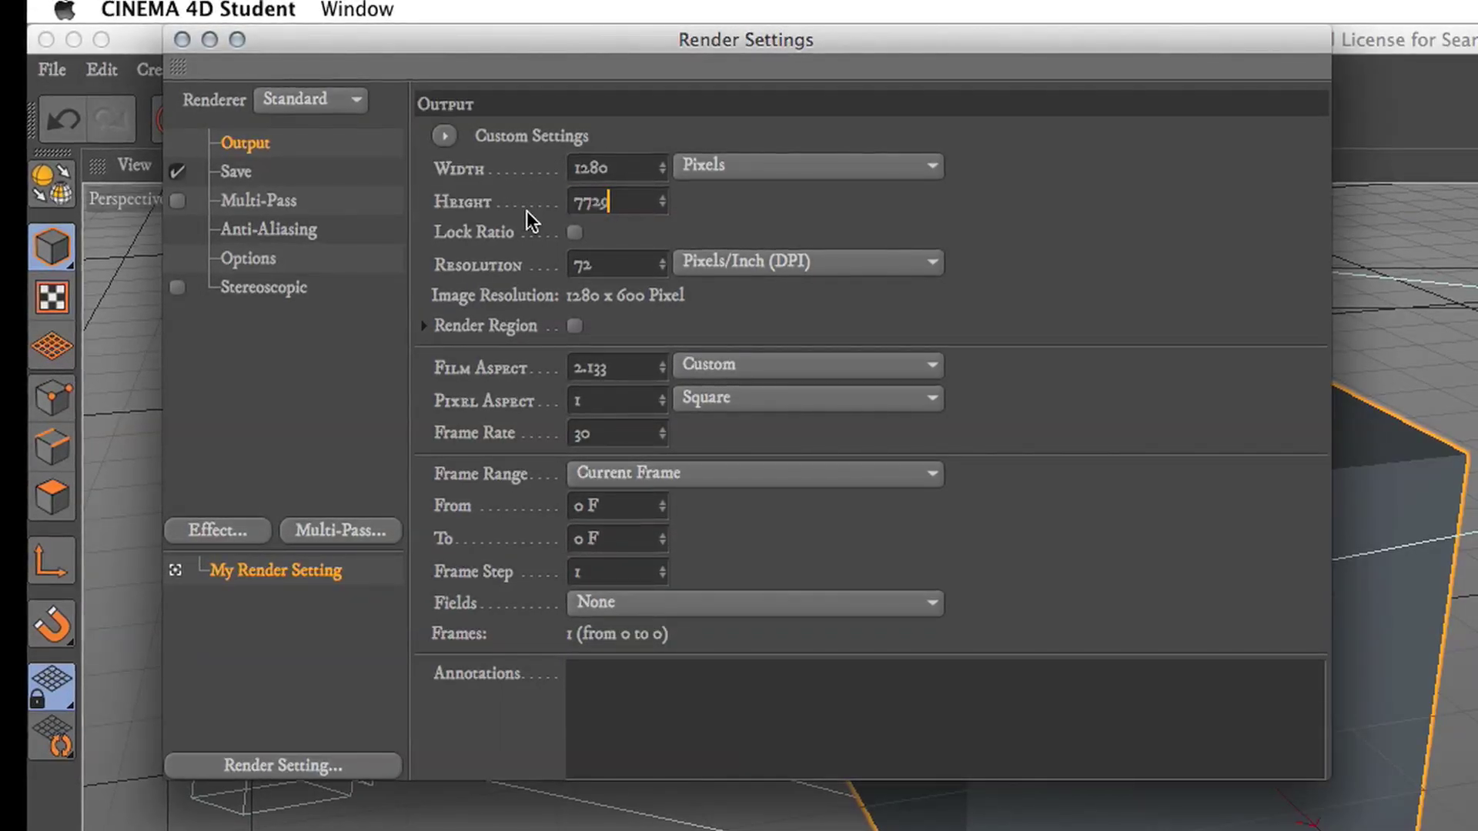
{"action": "type", "text": "2"}
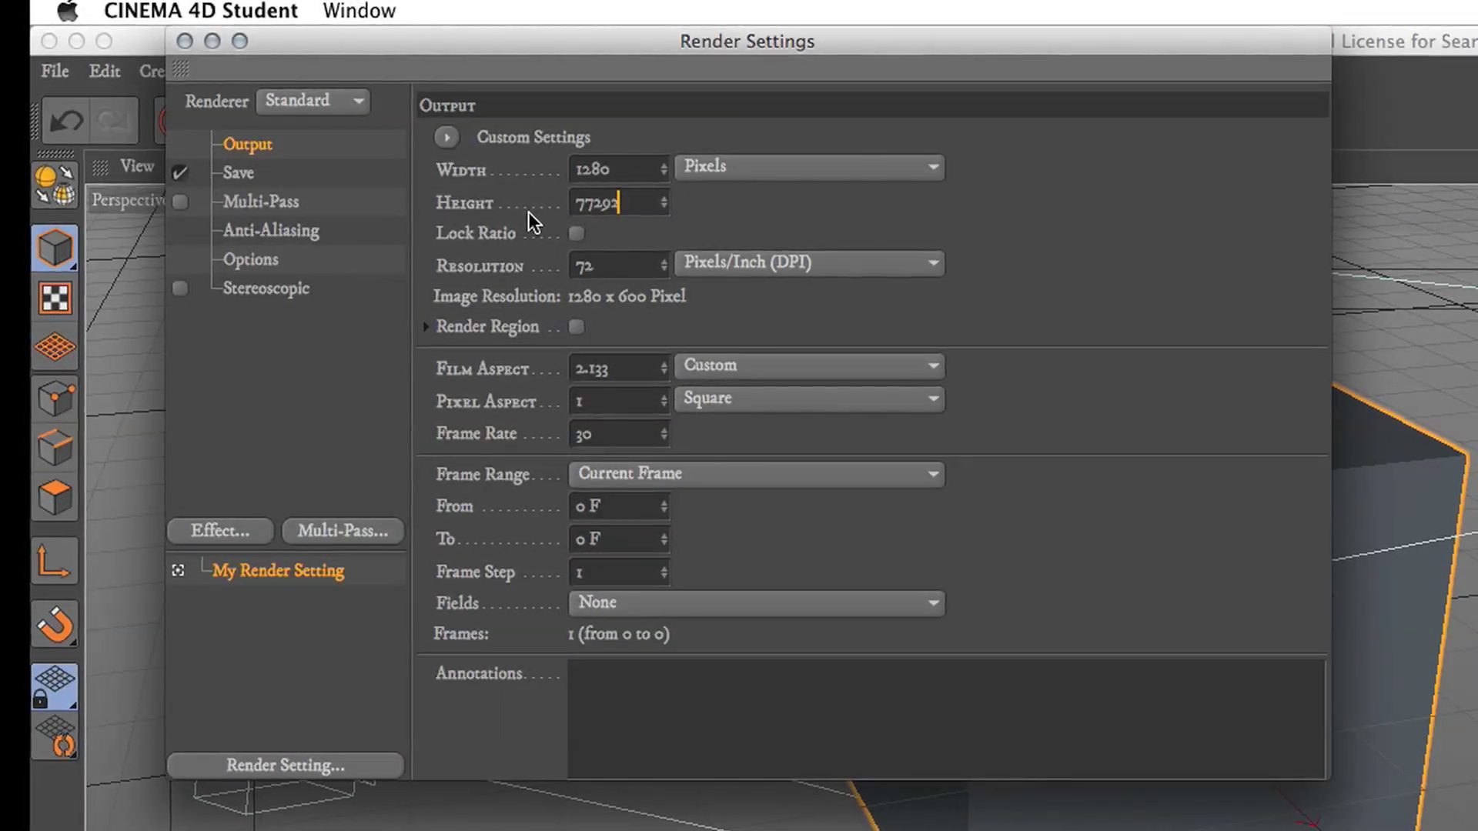
{"action": "key", "text": "BackSpace"}
{"action": "key", "text": "BackSpace"}
{"action": "key", "text": "BackSpace"}
{"action": "key", "text": "BackSpace"}
{"action": "key", "text": "BackSpace"}
{"action": "type", "text": "720"}
{"action": "left_click", "coordinate": [784, 219]}
{"action": "left_click", "coordinate": [789, 171]}
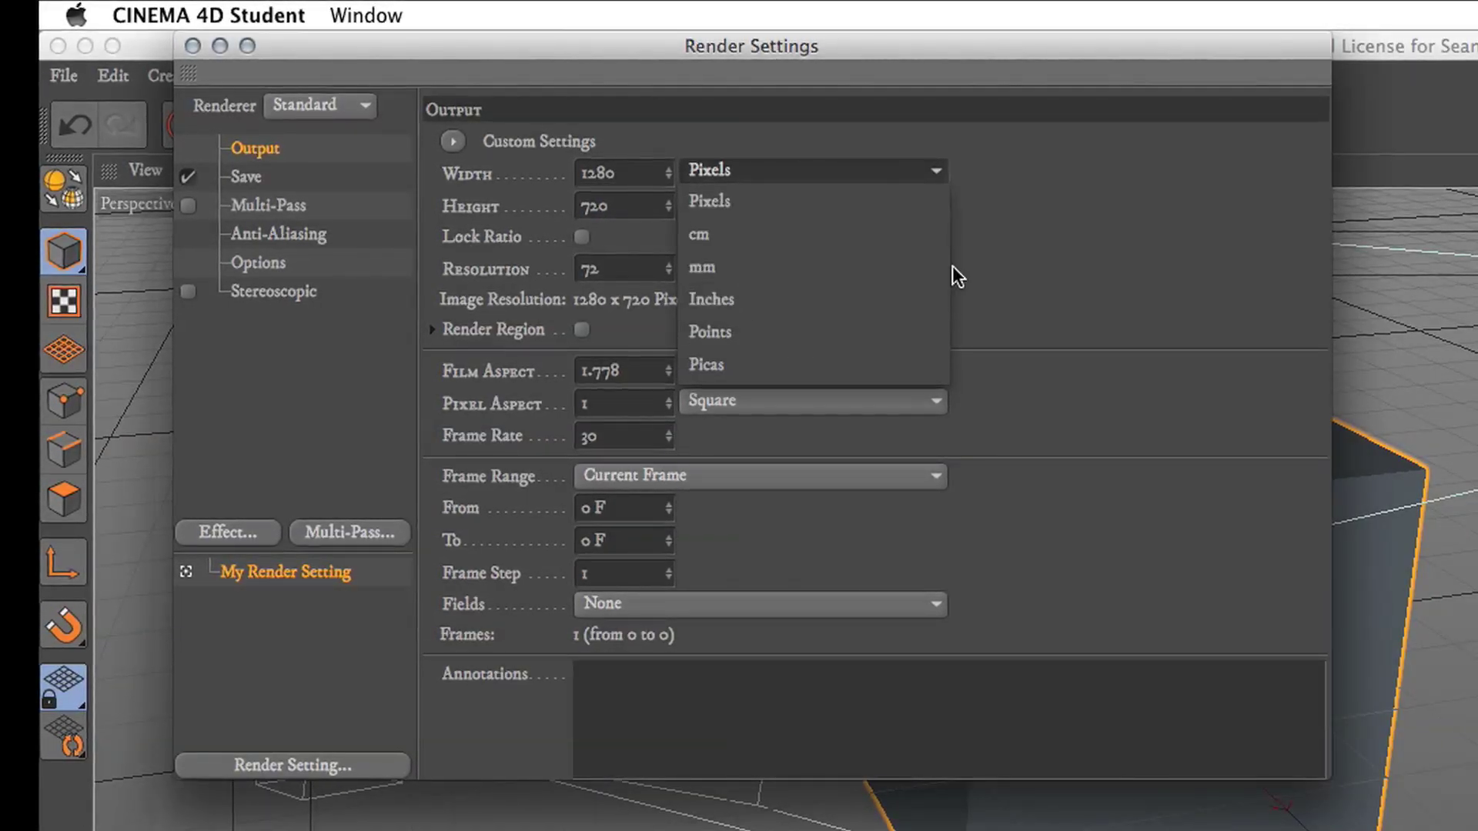
{"action": "left_click", "coordinate": [1076, 254]}
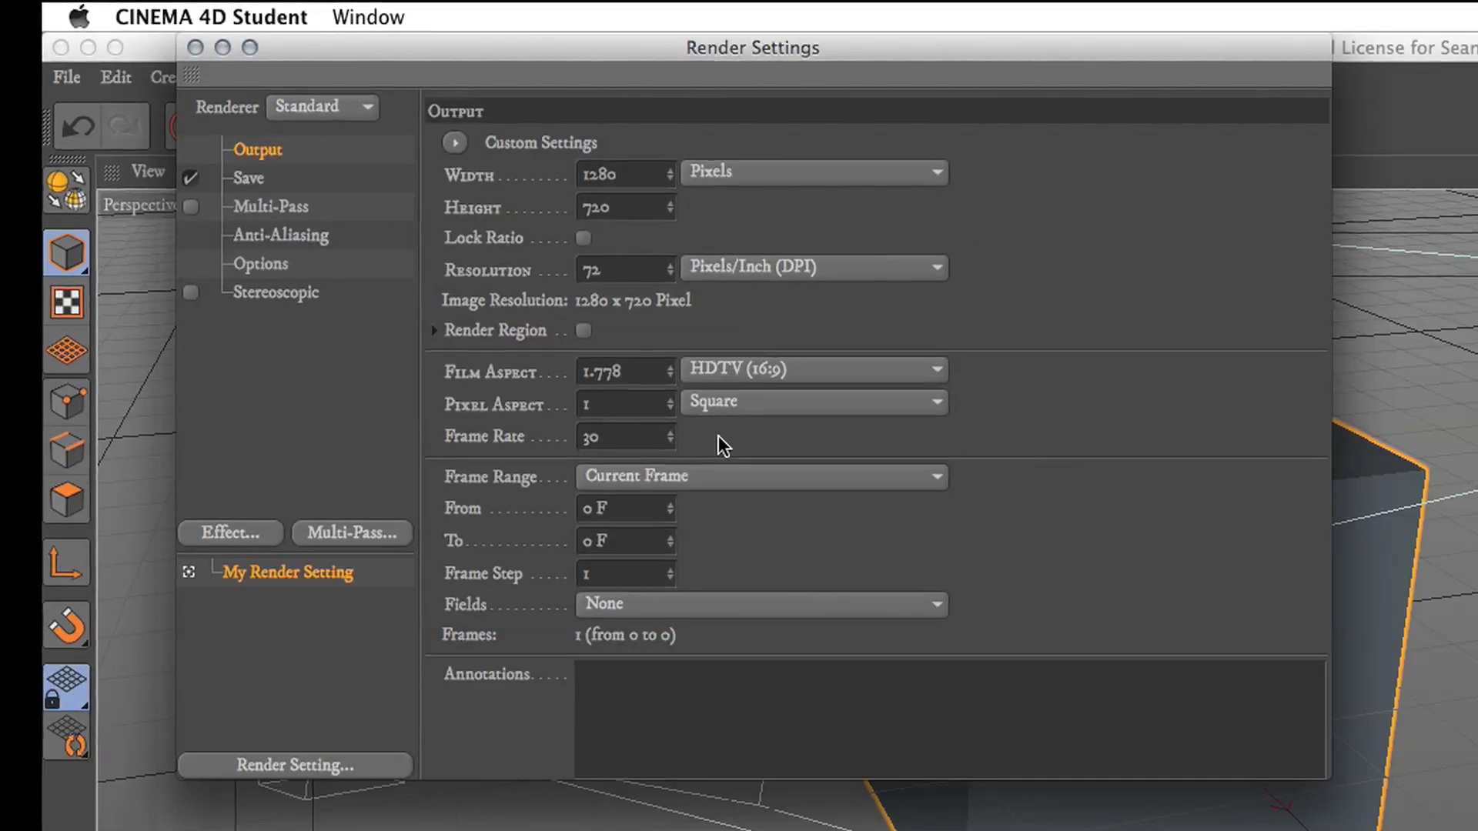
Step: Set the Frame Range to All Frames, ending at frame 300
{"action": "left_click", "coordinate": [694, 475]}
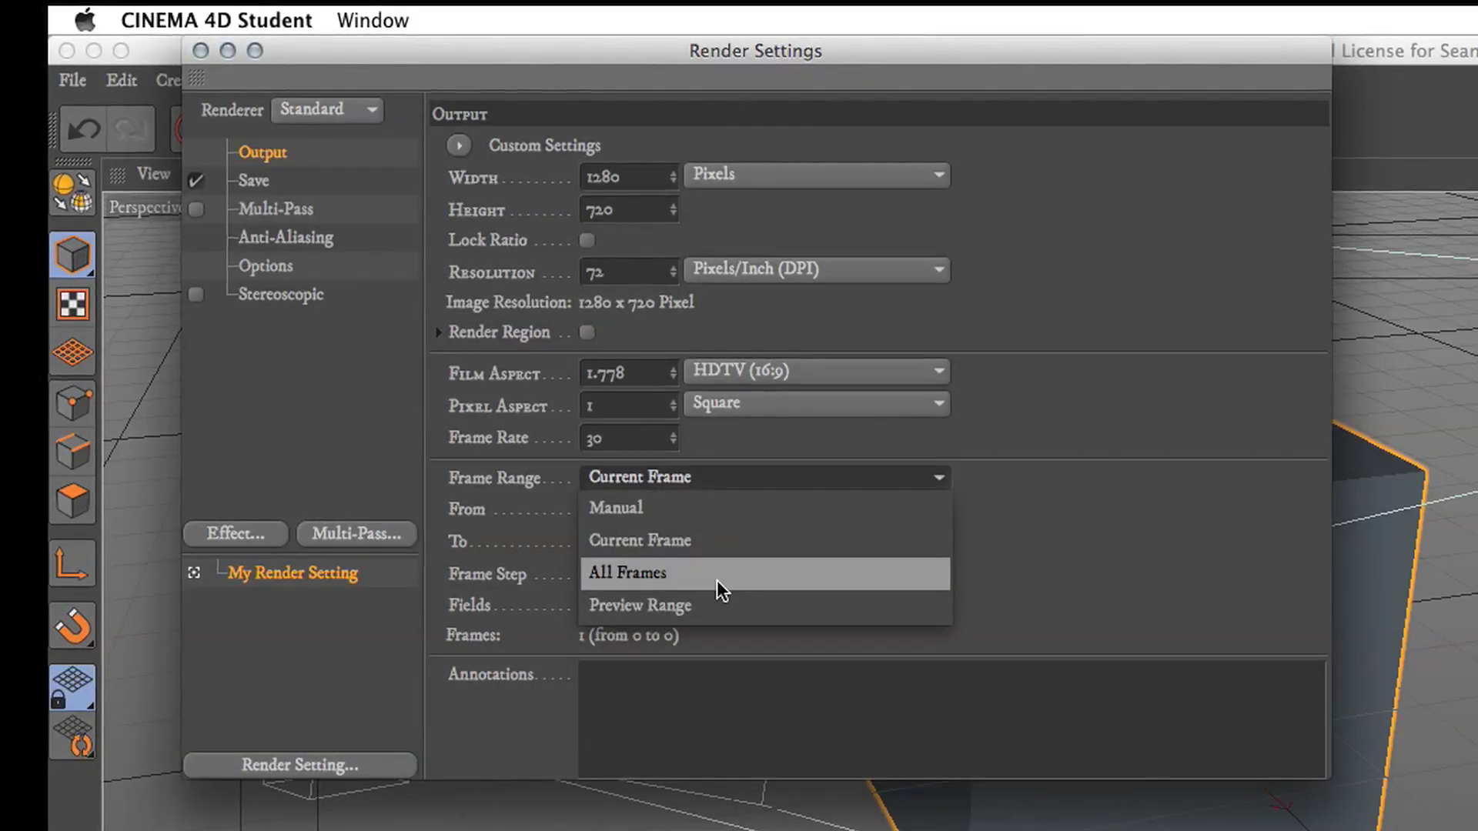
{"action": "left_click", "coordinate": [1027, 568]}
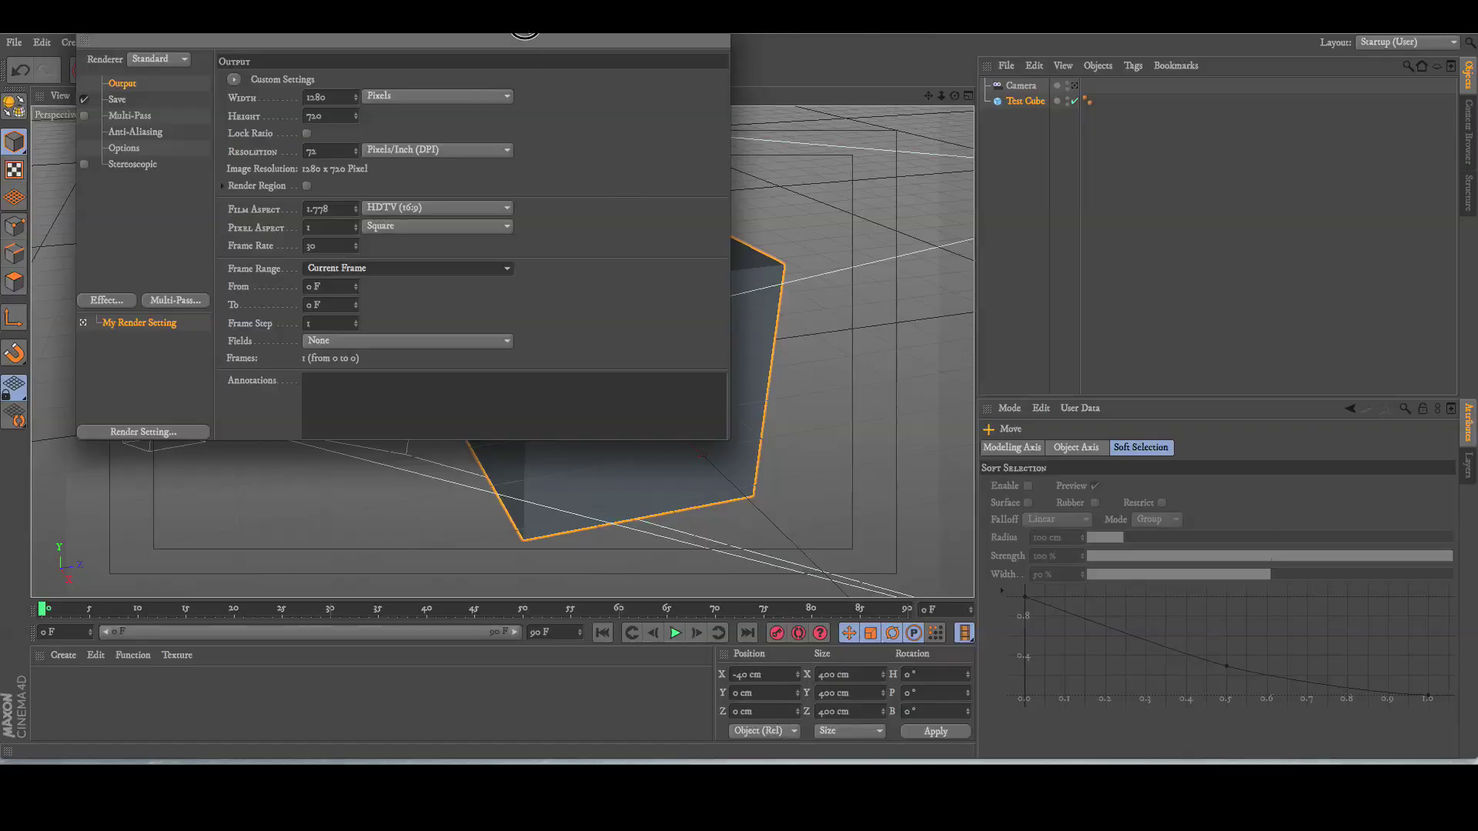
{"action": "left_click_drag", "start_coordinate": [531, 34], "coordinate": [1093, 141]}
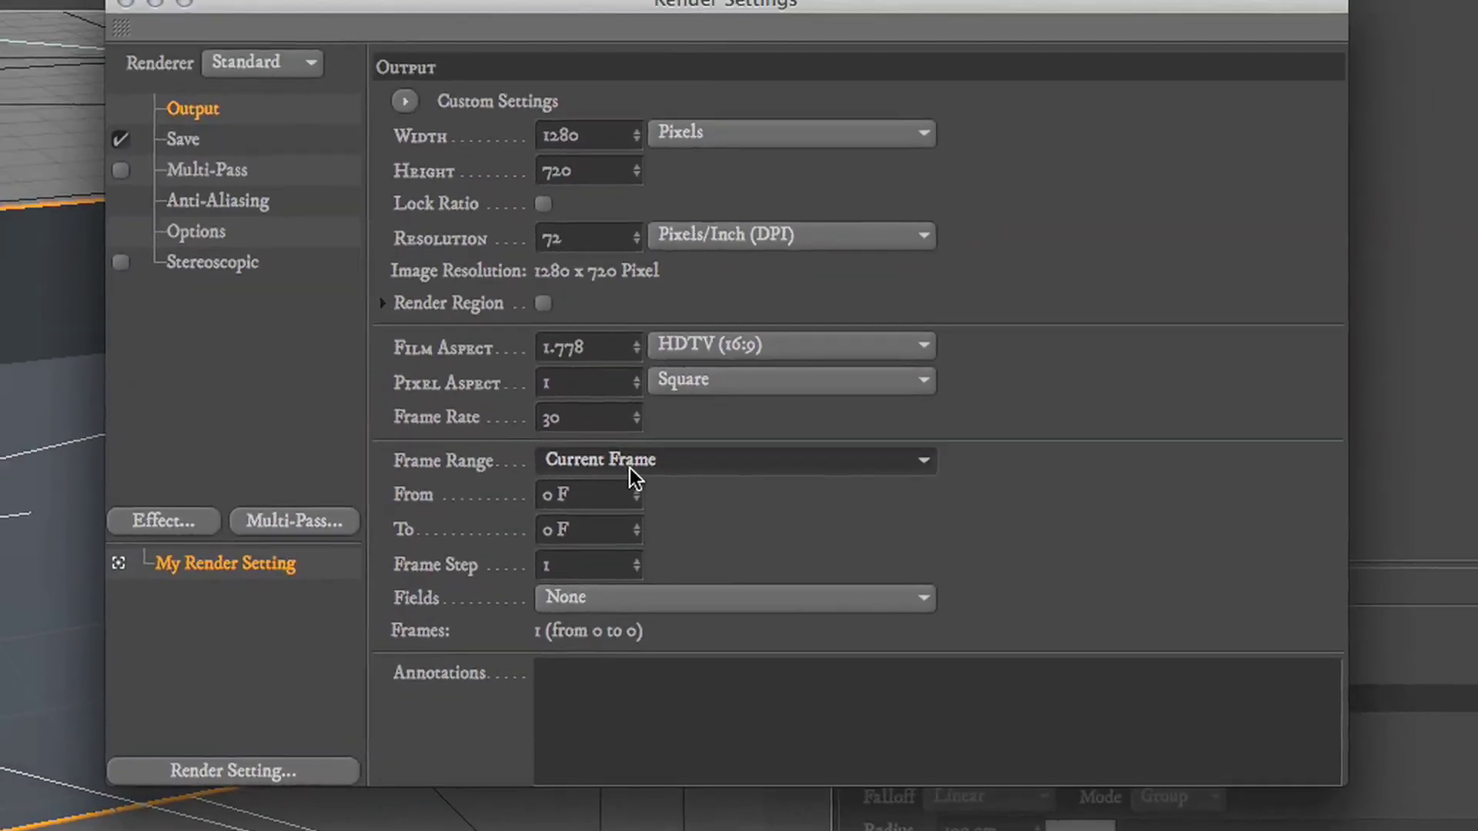
{"action": "left_click", "coordinate": [633, 478]}
{"action": "left_click", "coordinate": [642, 560]}
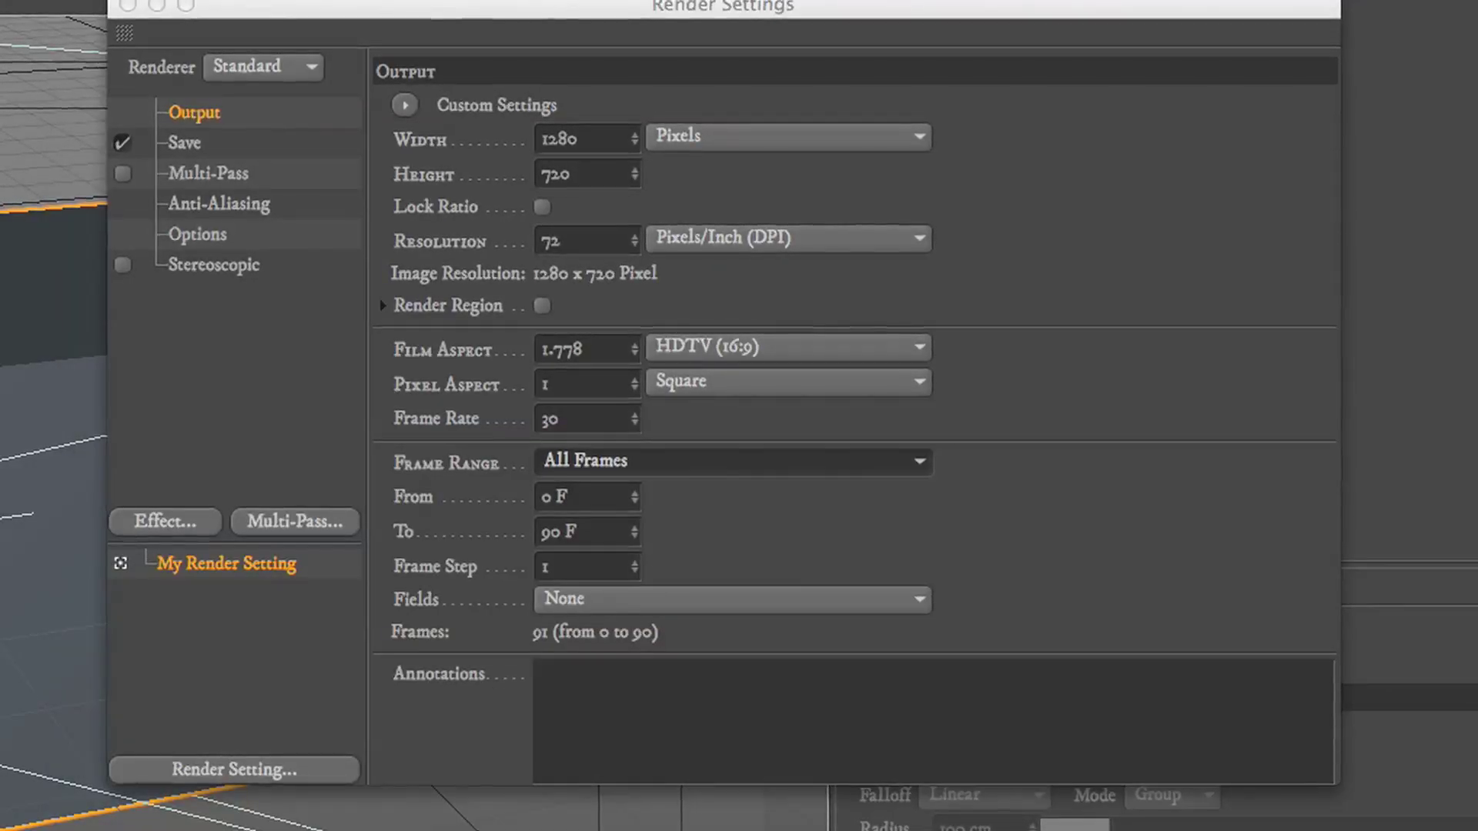
{"action": "type", "text": "300"}
{"action": "key", "text": "Return"}
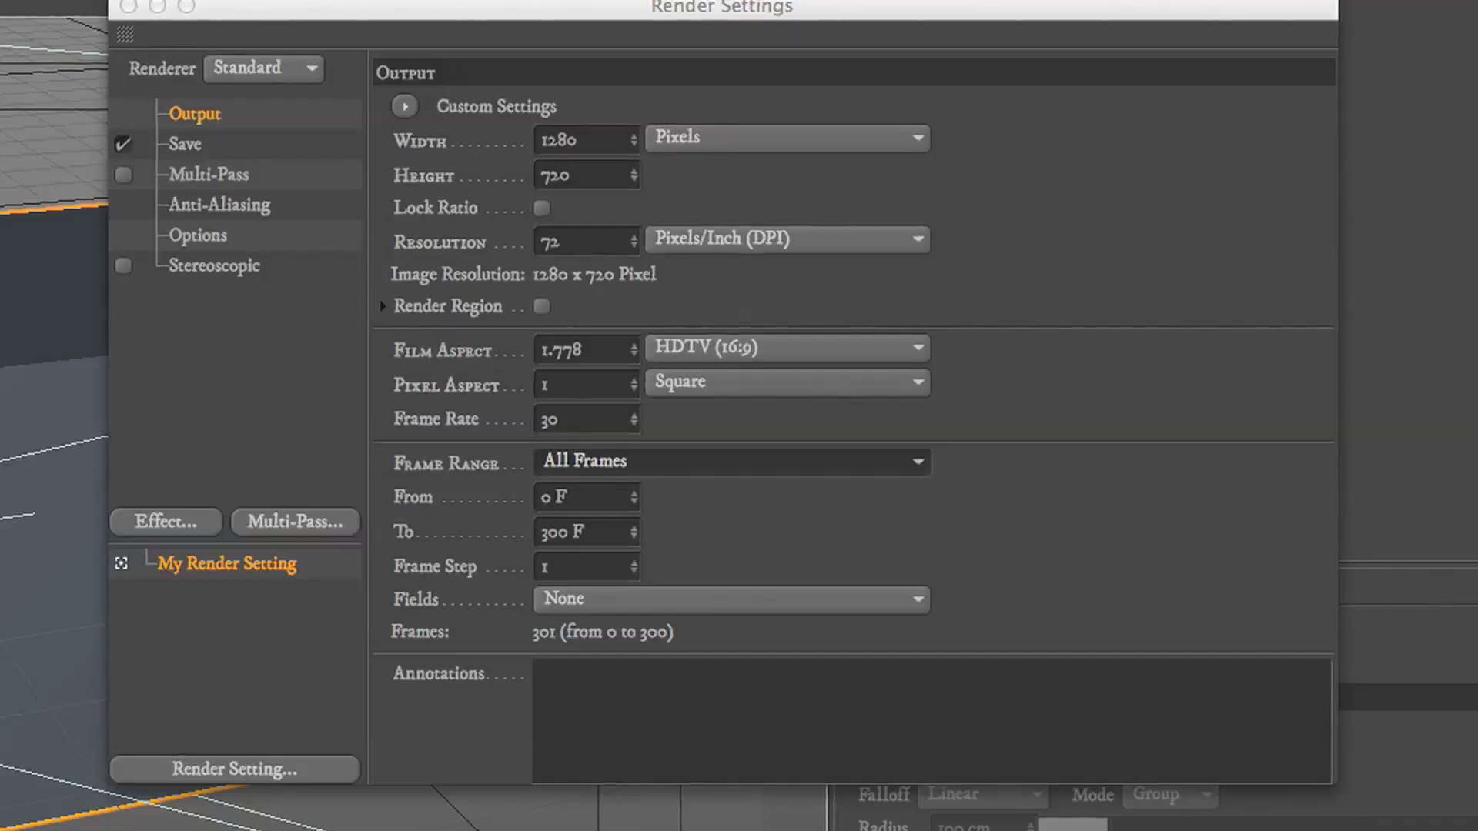
{"action": "left_click_drag", "start_coordinate": [792, 7], "coordinate": [703, 39]}
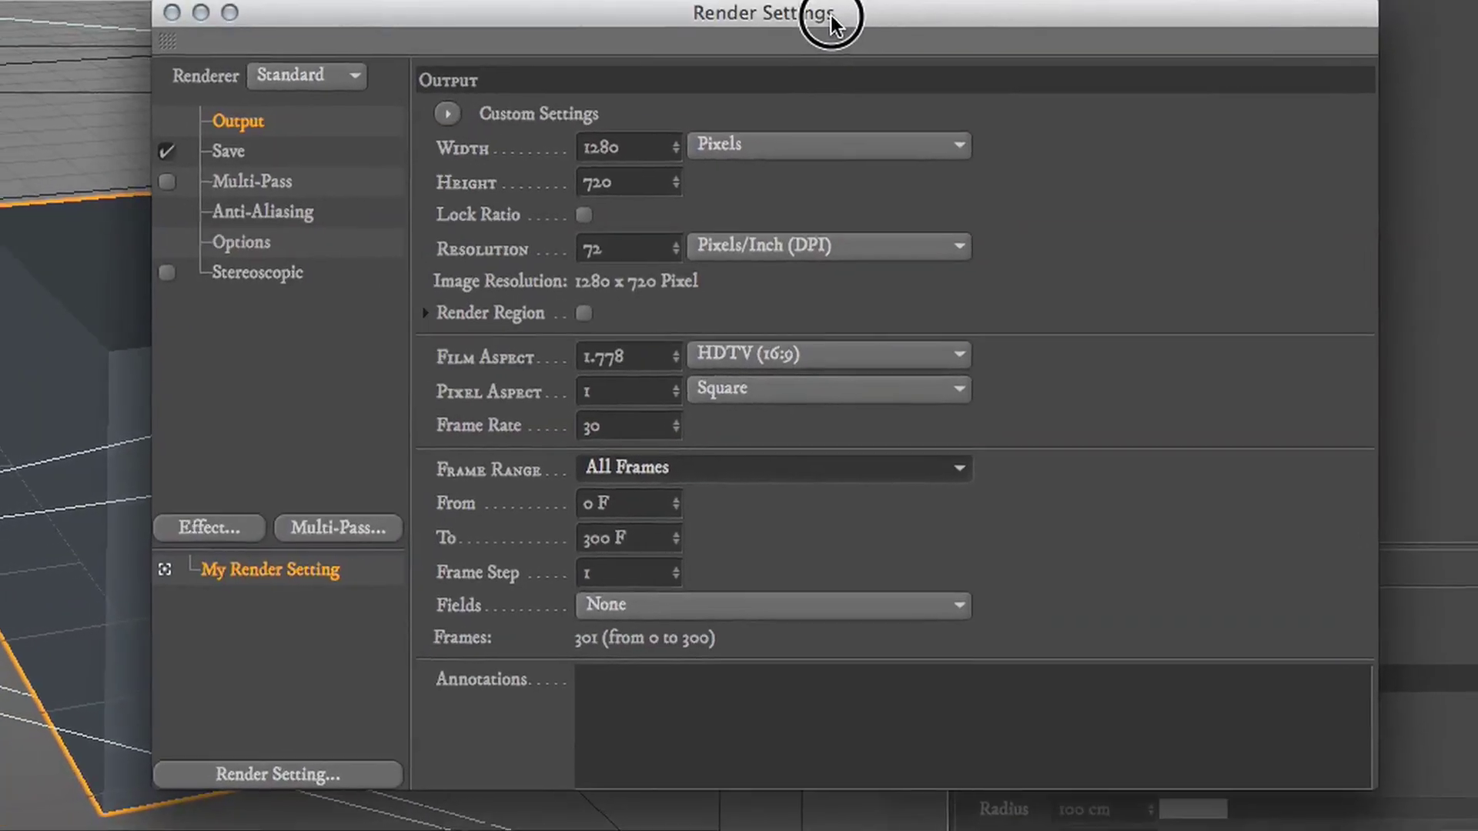
{"action": "left_click_drag", "start_coordinate": [828, 23], "coordinate": [789, 16]}
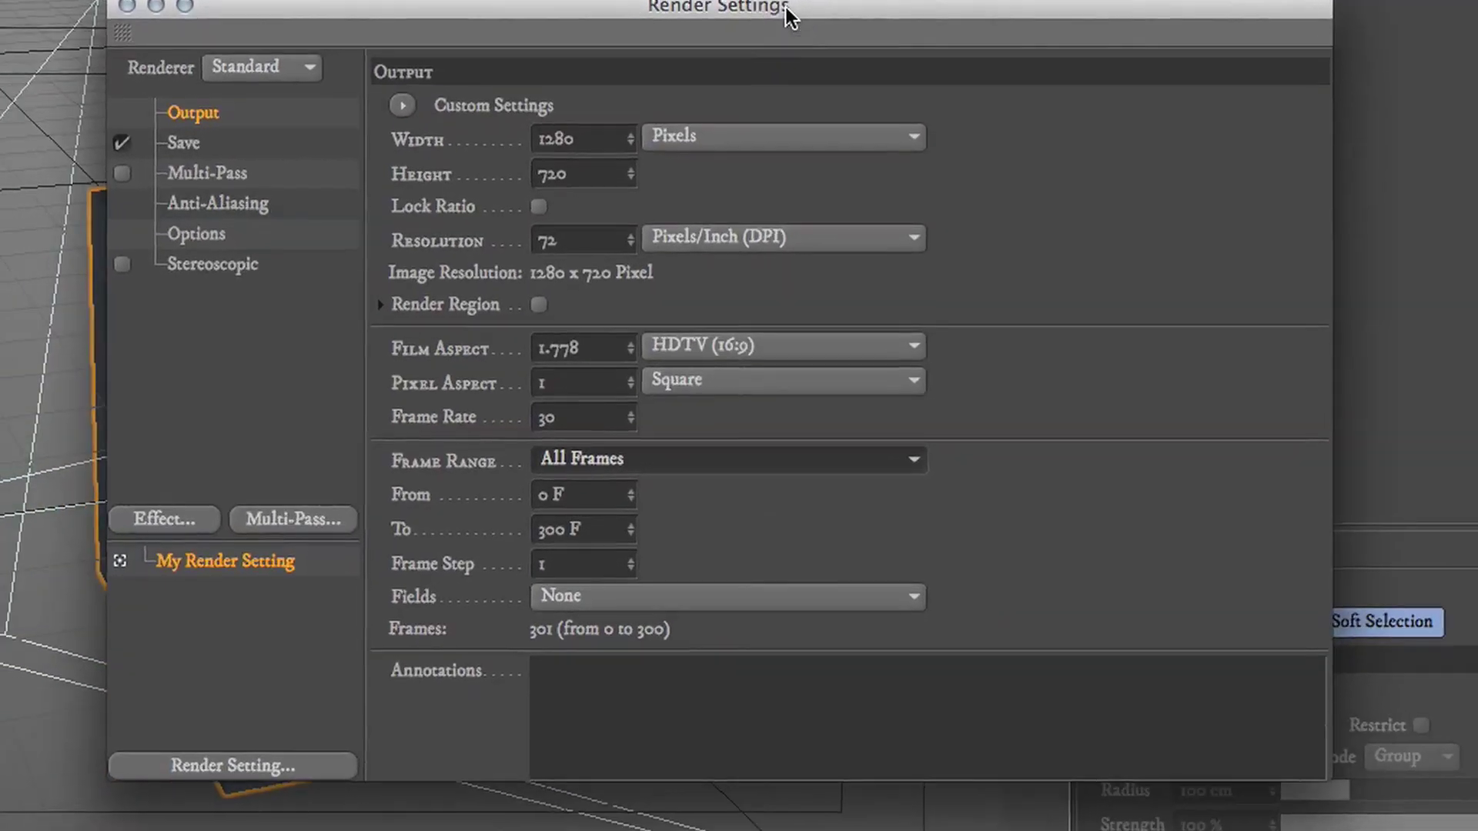
Step: Set the Save page's output format to QuickTime Movie
{"action": "left_click", "coordinate": [187, 154]}
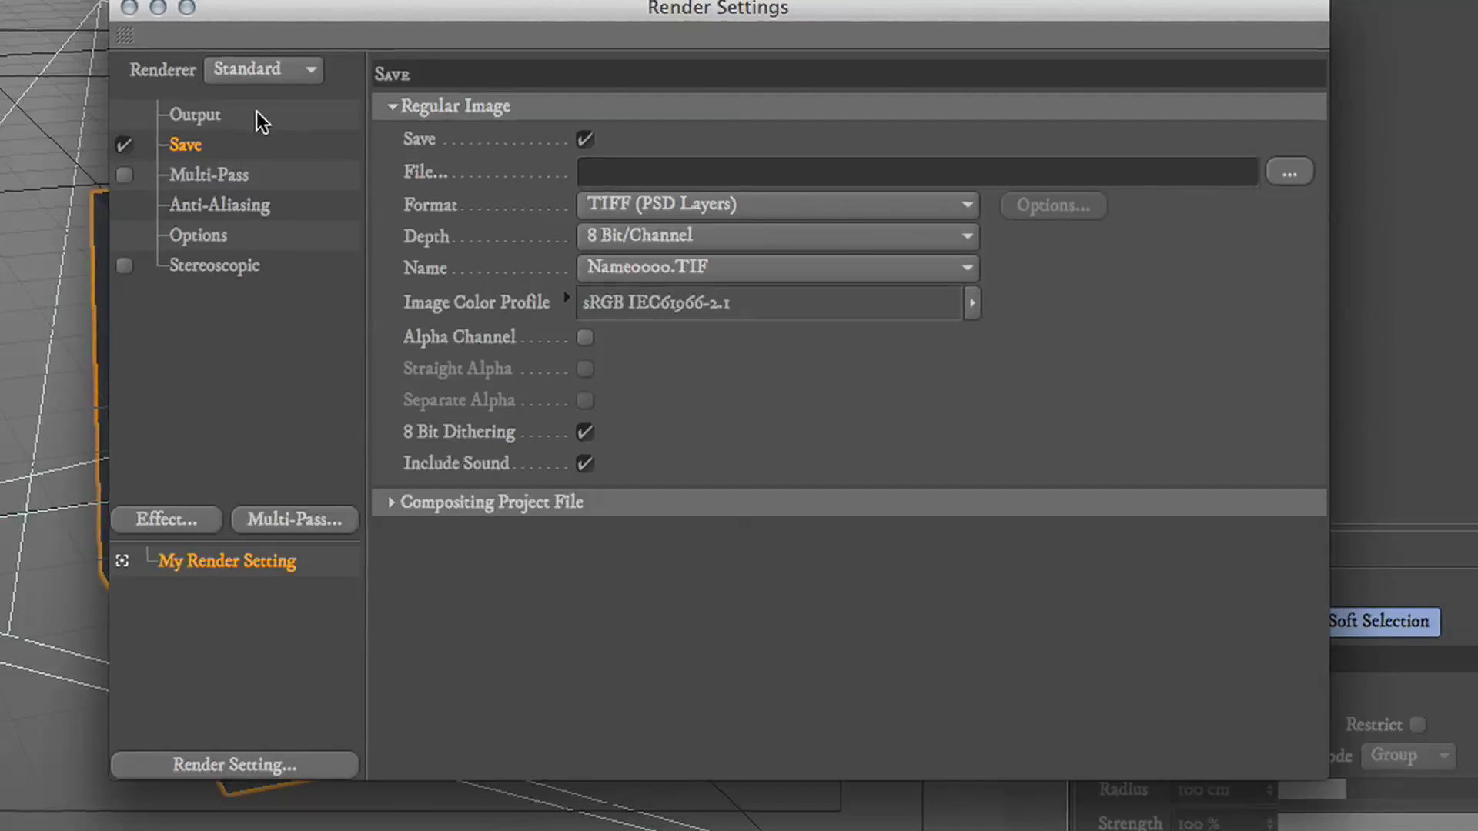
{"action": "left_click", "coordinate": [204, 117]}
{"action": "left_click", "coordinate": [188, 147]}
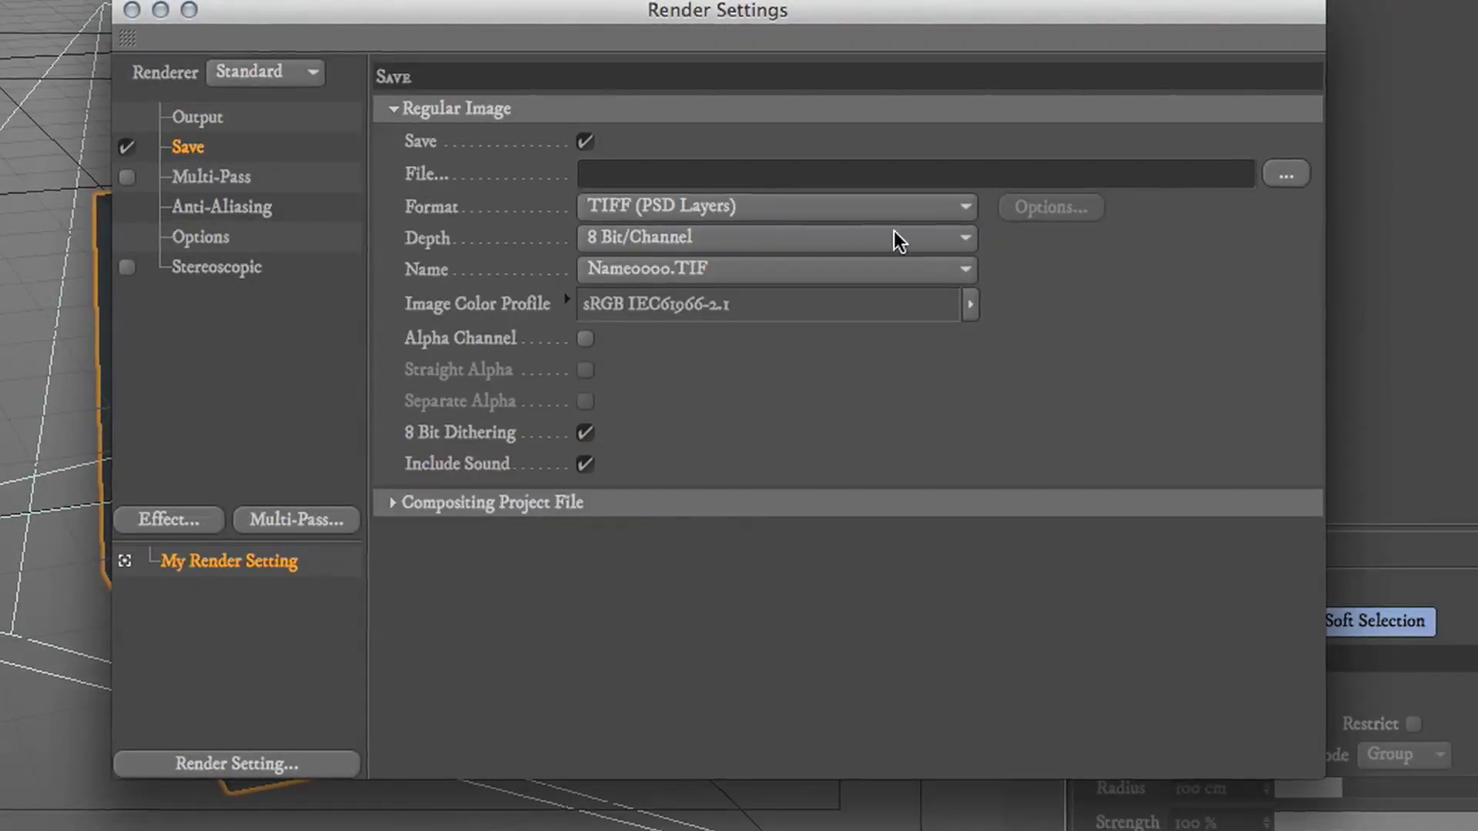
{"action": "left_click", "coordinate": [840, 209]}
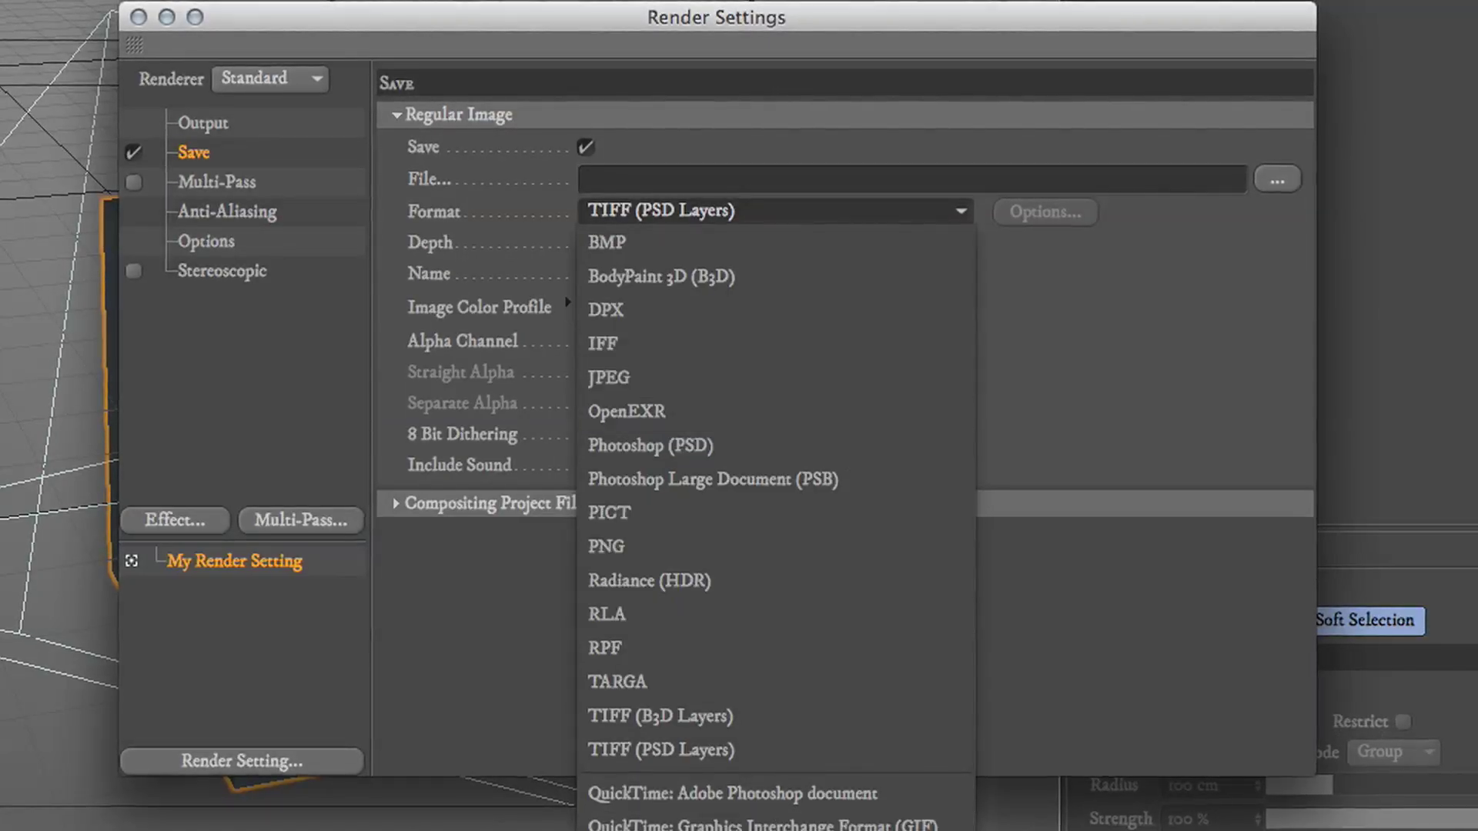
{"action": "left_click", "coordinate": [693, 830]}
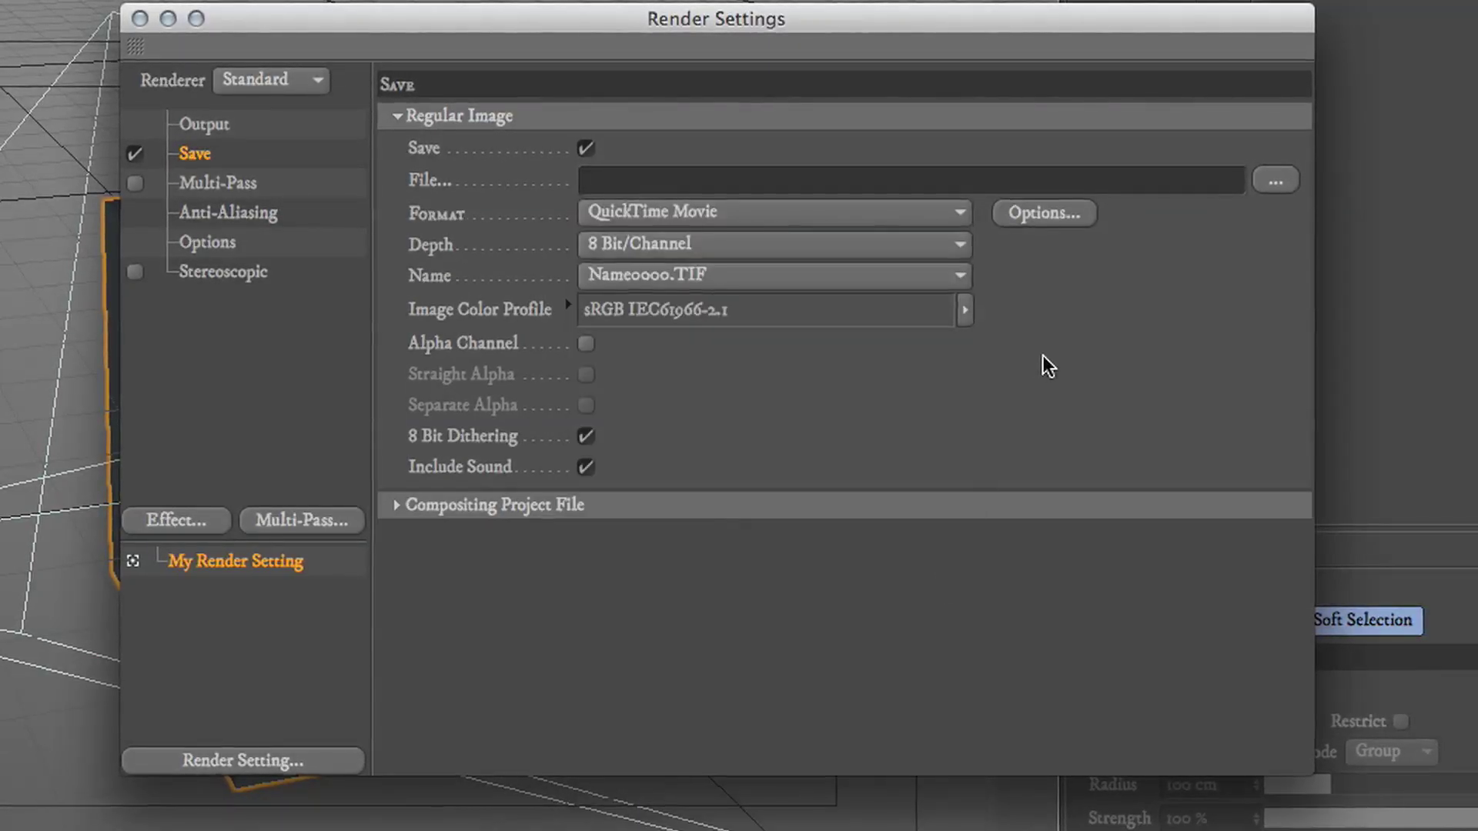
Step: Point the render file path to Test1 in the Renders folder
{"action": "left_click", "coordinate": [1282, 181]}
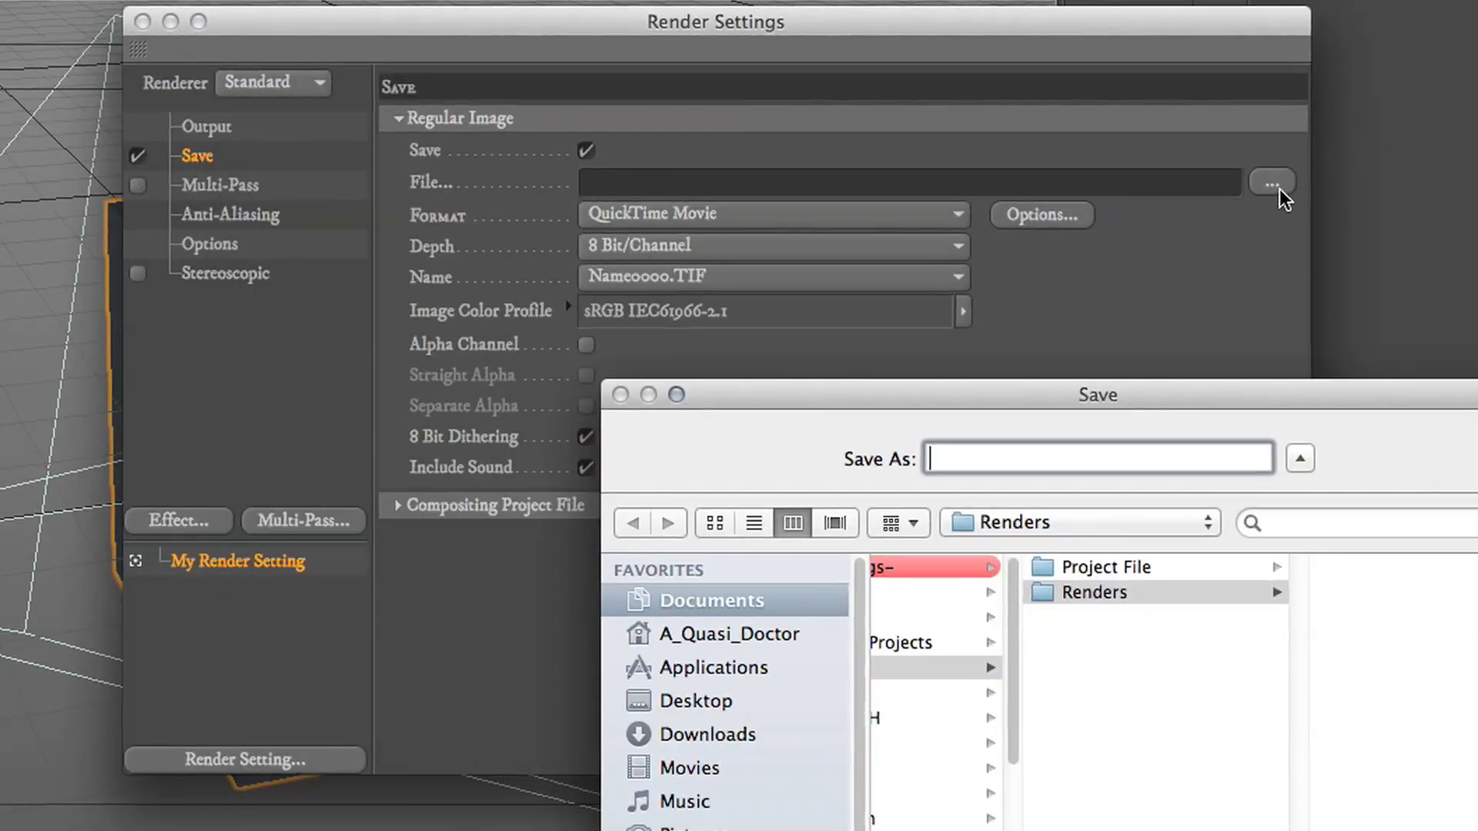
{"action": "left_click_drag", "start_coordinate": [1092, 395], "coordinate": [847, 168]}
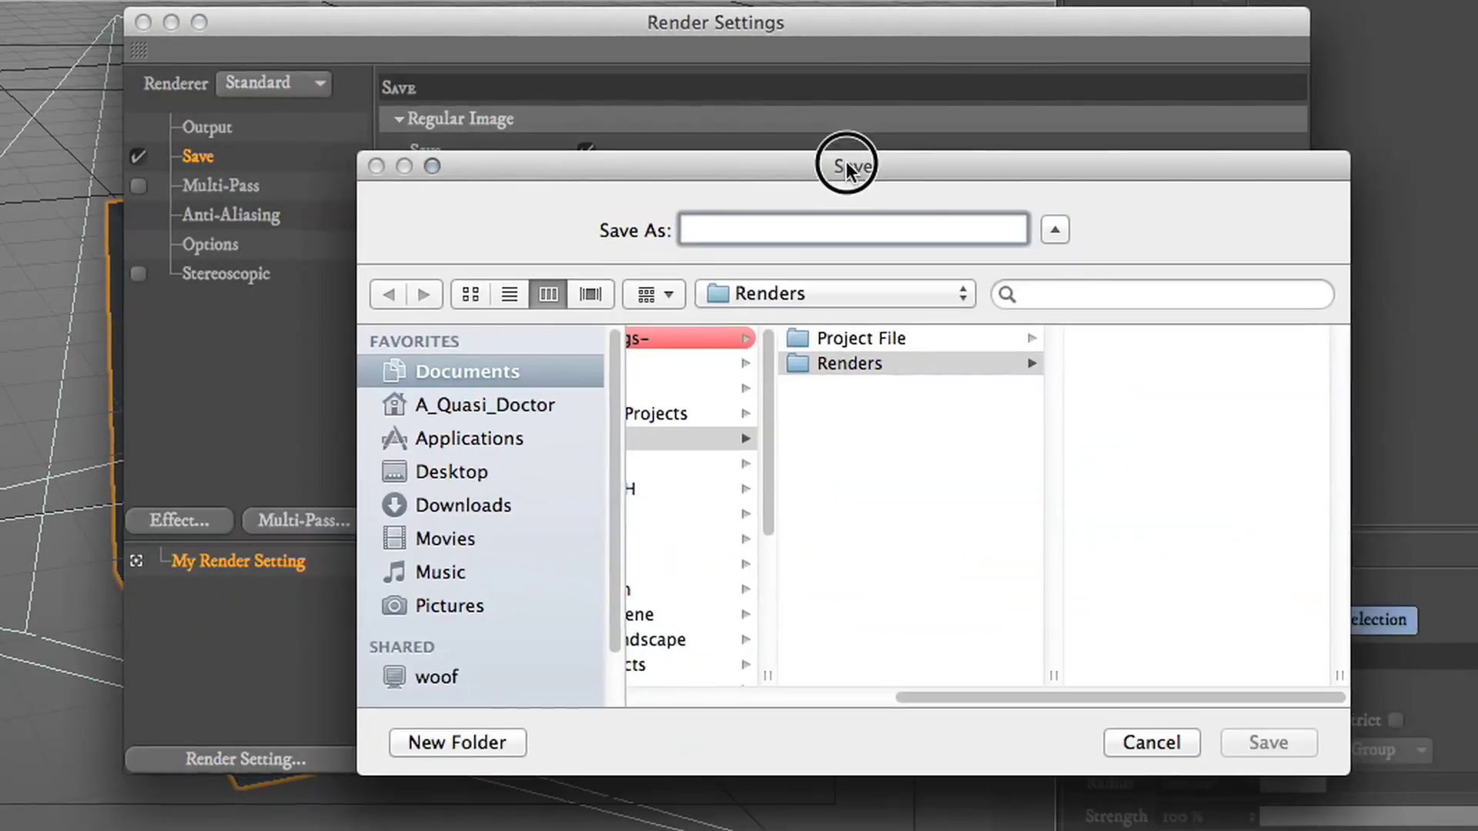
{"action": "left_click", "coordinate": [860, 339]}
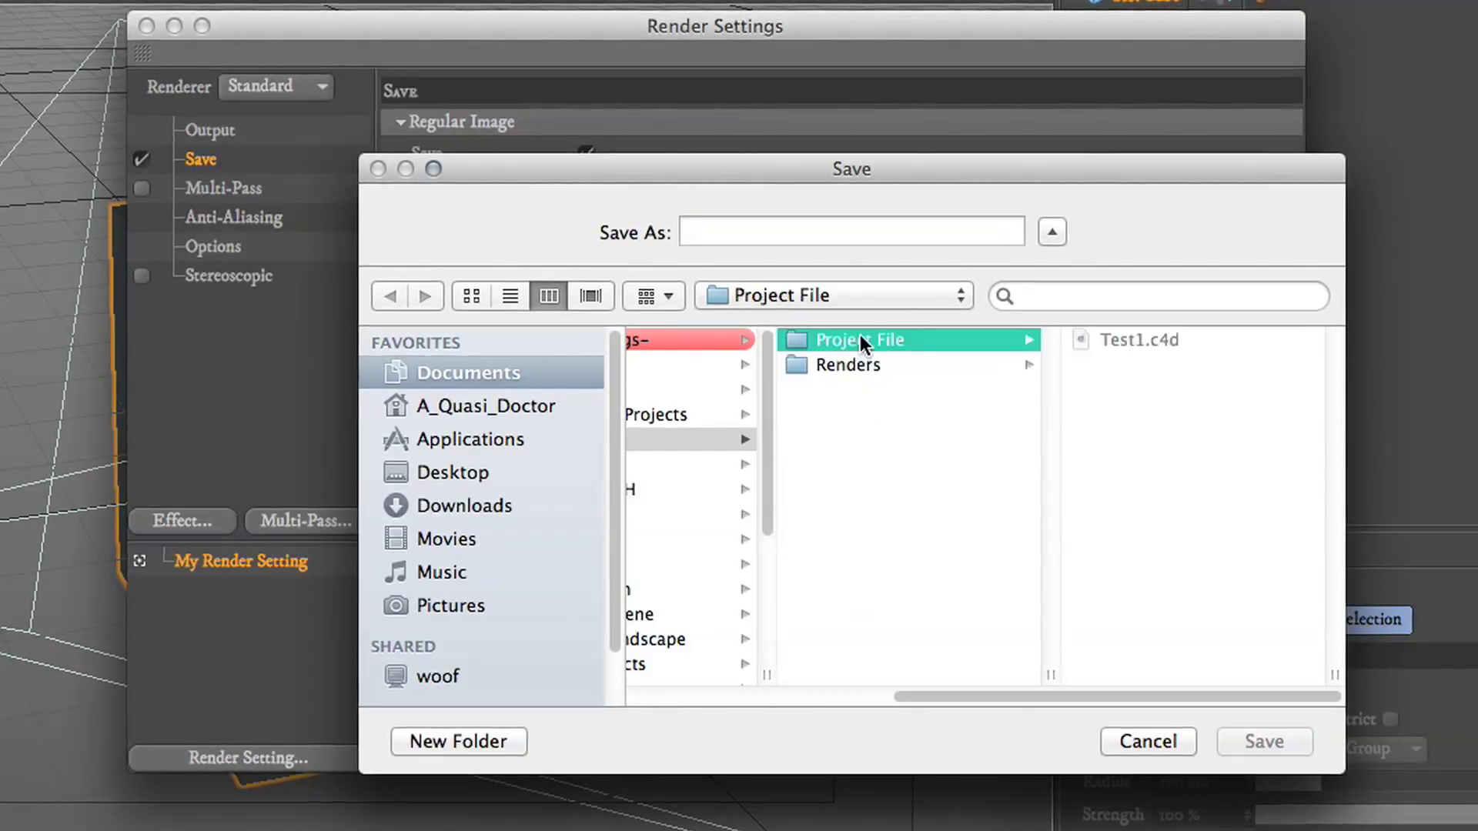
{"action": "left_click", "coordinate": [864, 365]}
{"action": "left_click", "coordinate": [865, 233]}
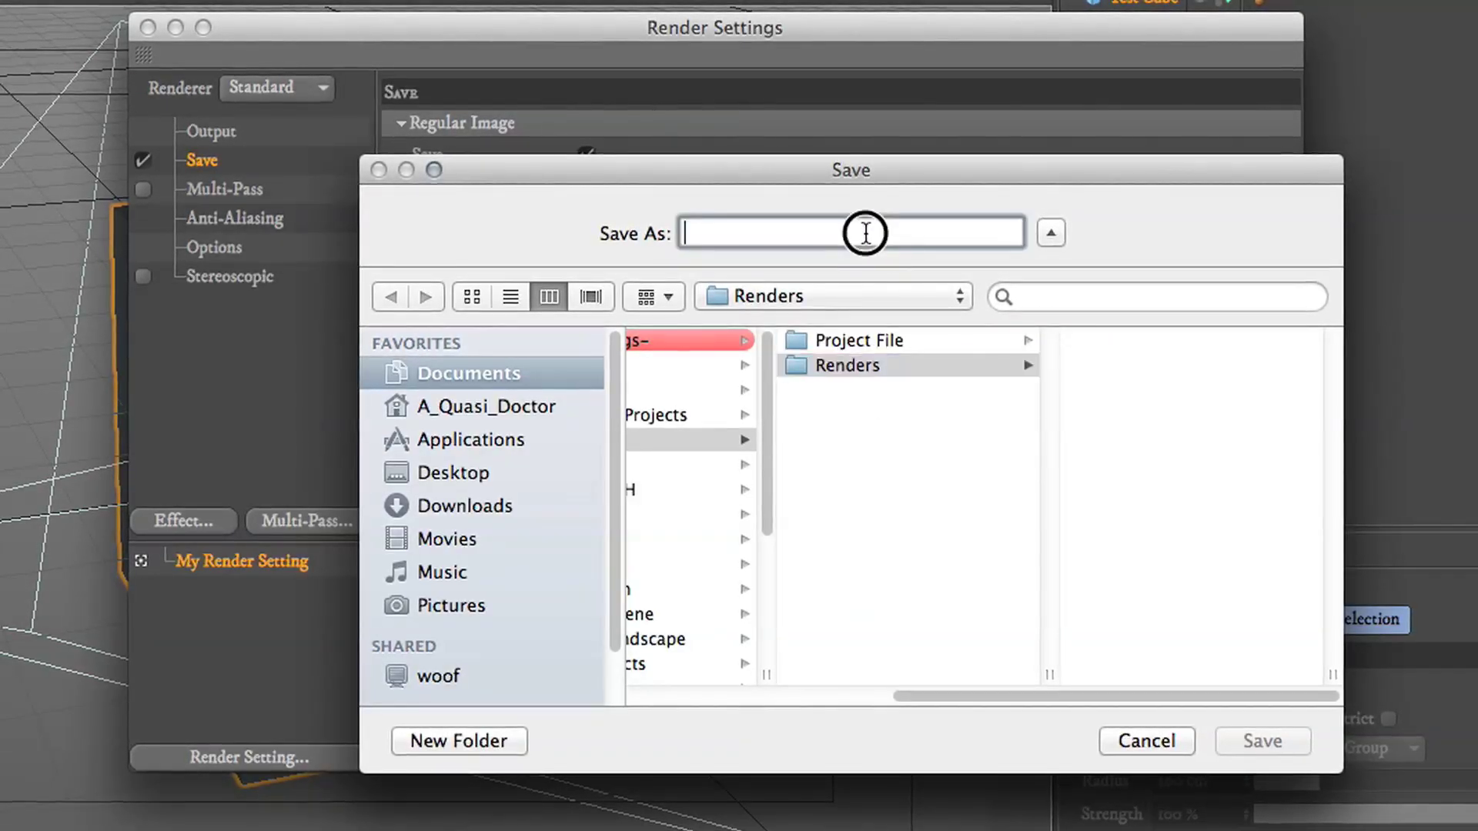
{"action": "type", "text": "Test1"}
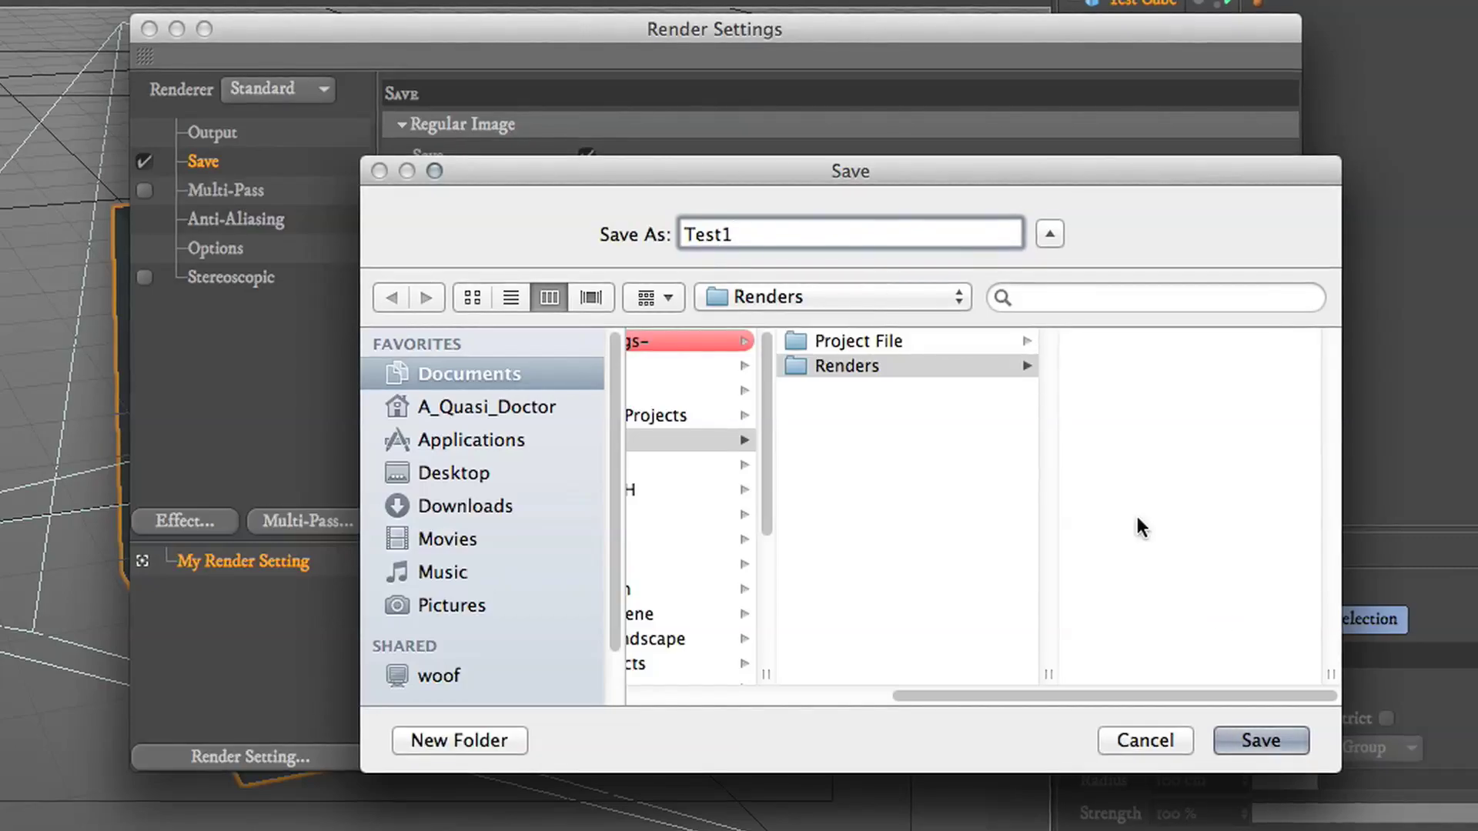
{"action": "left_click_drag", "start_coordinate": [1013, 172], "coordinate": [1007, 277]}
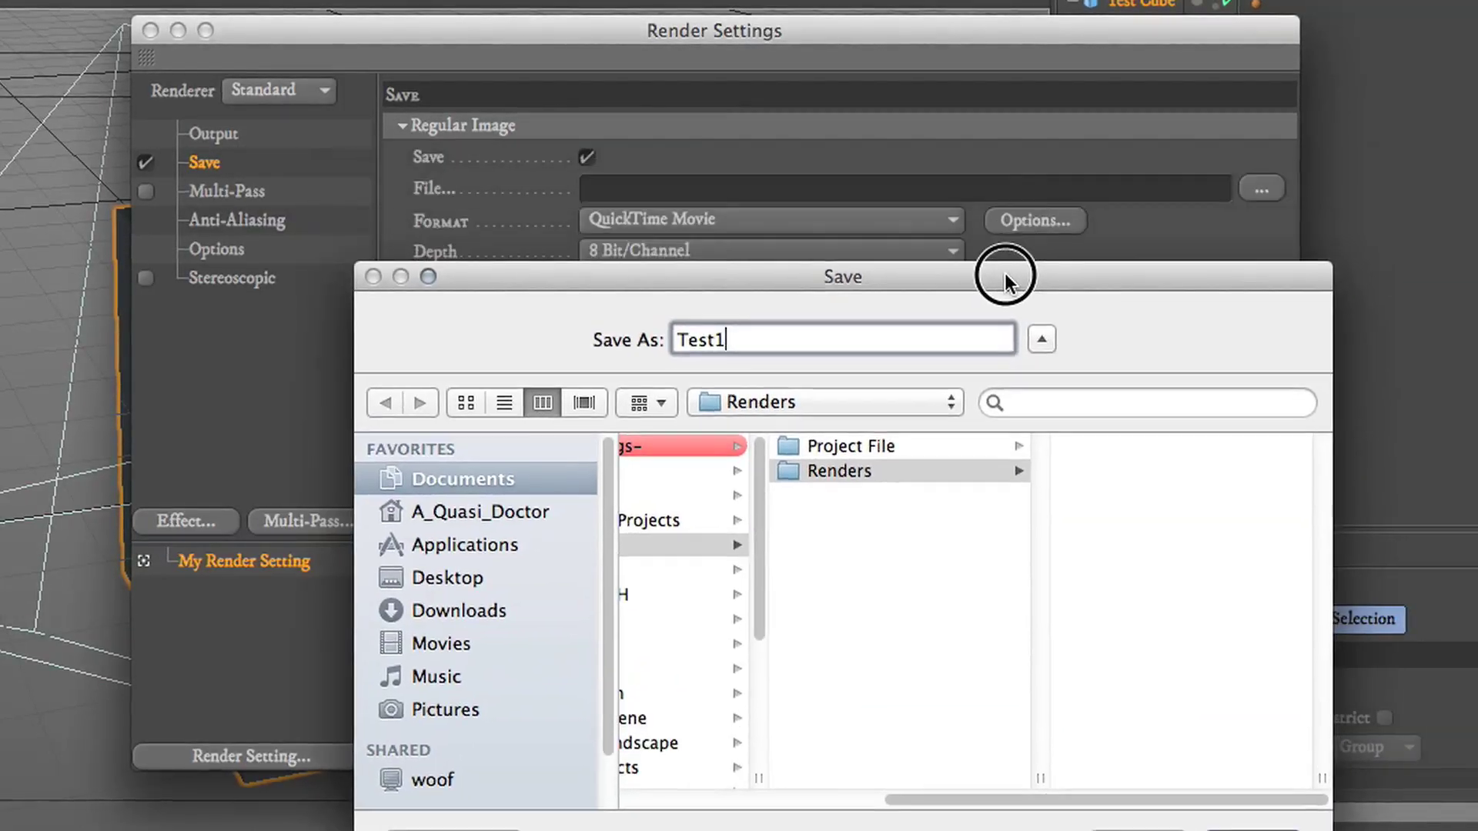
{"action": "key", "text": "Return"}
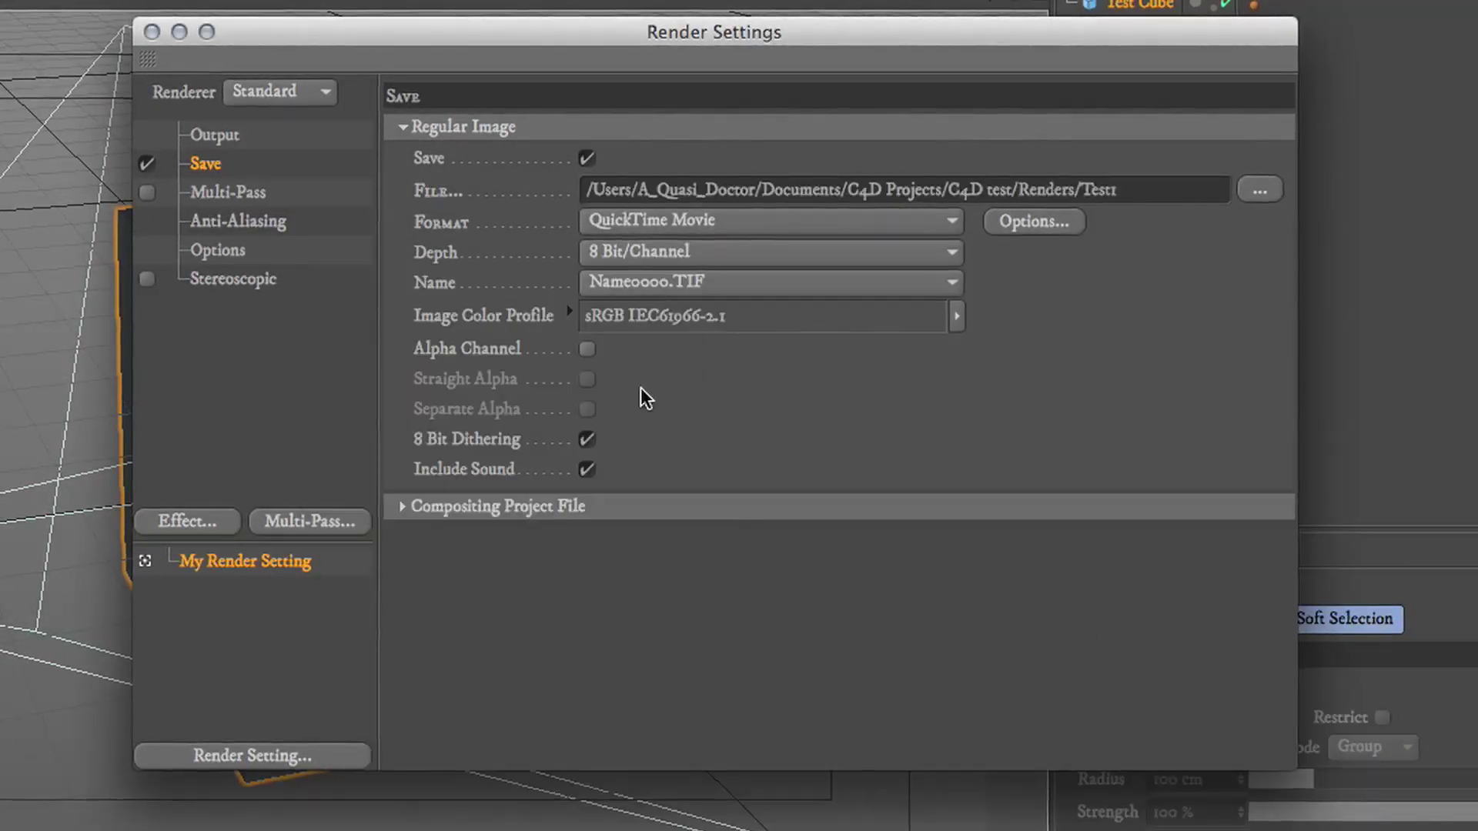
Step: Reopen Render Settings, set Anti-Aliasing to None, and close the window
{"action": "left_click", "coordinate": [152, 32]}
{"action": "key", "text": "super+b"}
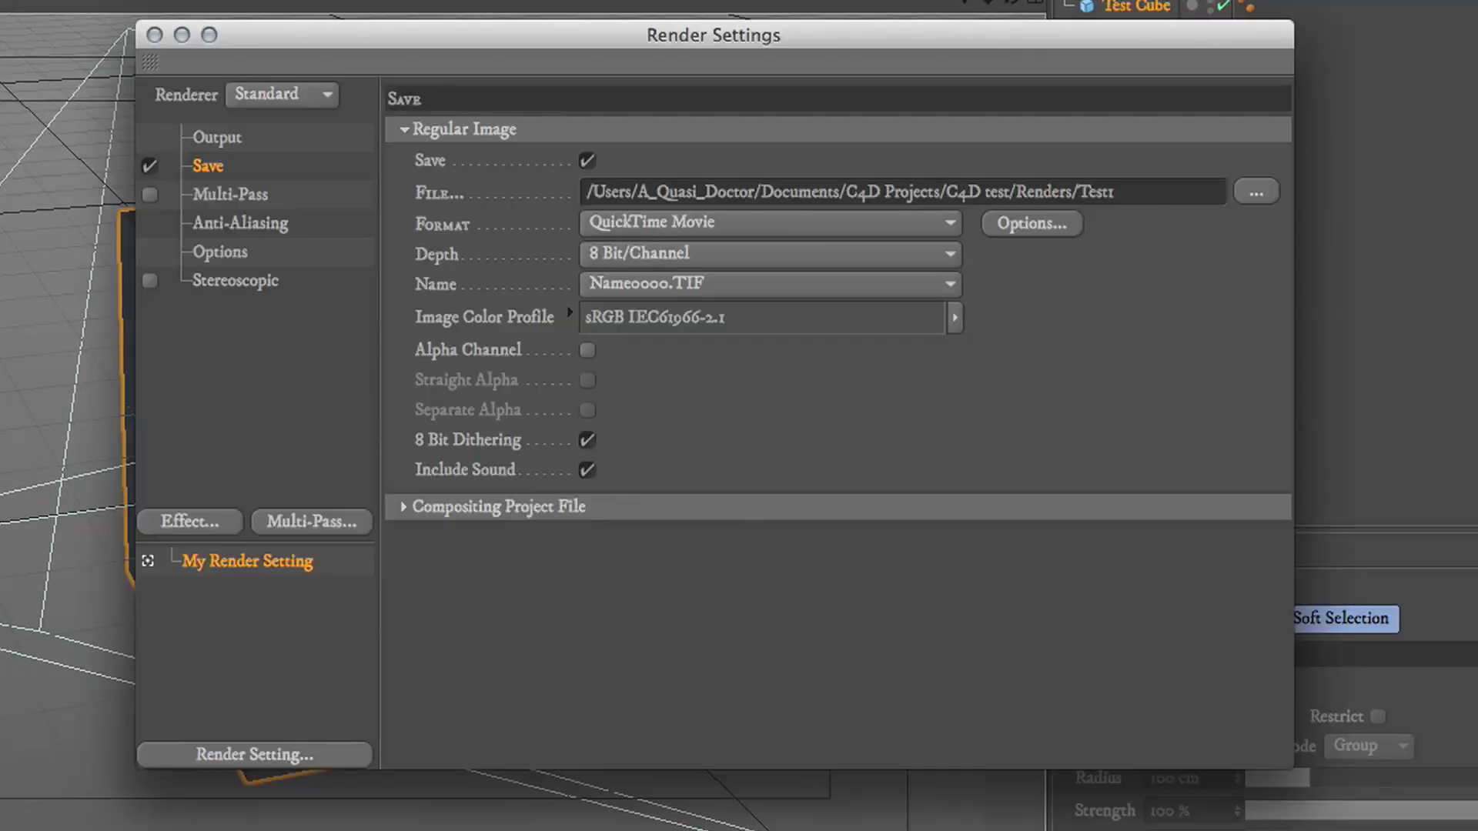
{"action": "left_click", "coordinate": [224, 195]}
{"action": "left_click", "coordinate": [228, 225]}
{"action": "left_click", "coordinate": [229, 253]}
{"action": "left_click", "coordinate": [232, 212]}
{"action": "left_click", "coordinate": [232, 196]}
{"action": "left_click", "coordinate": [237, 226]}
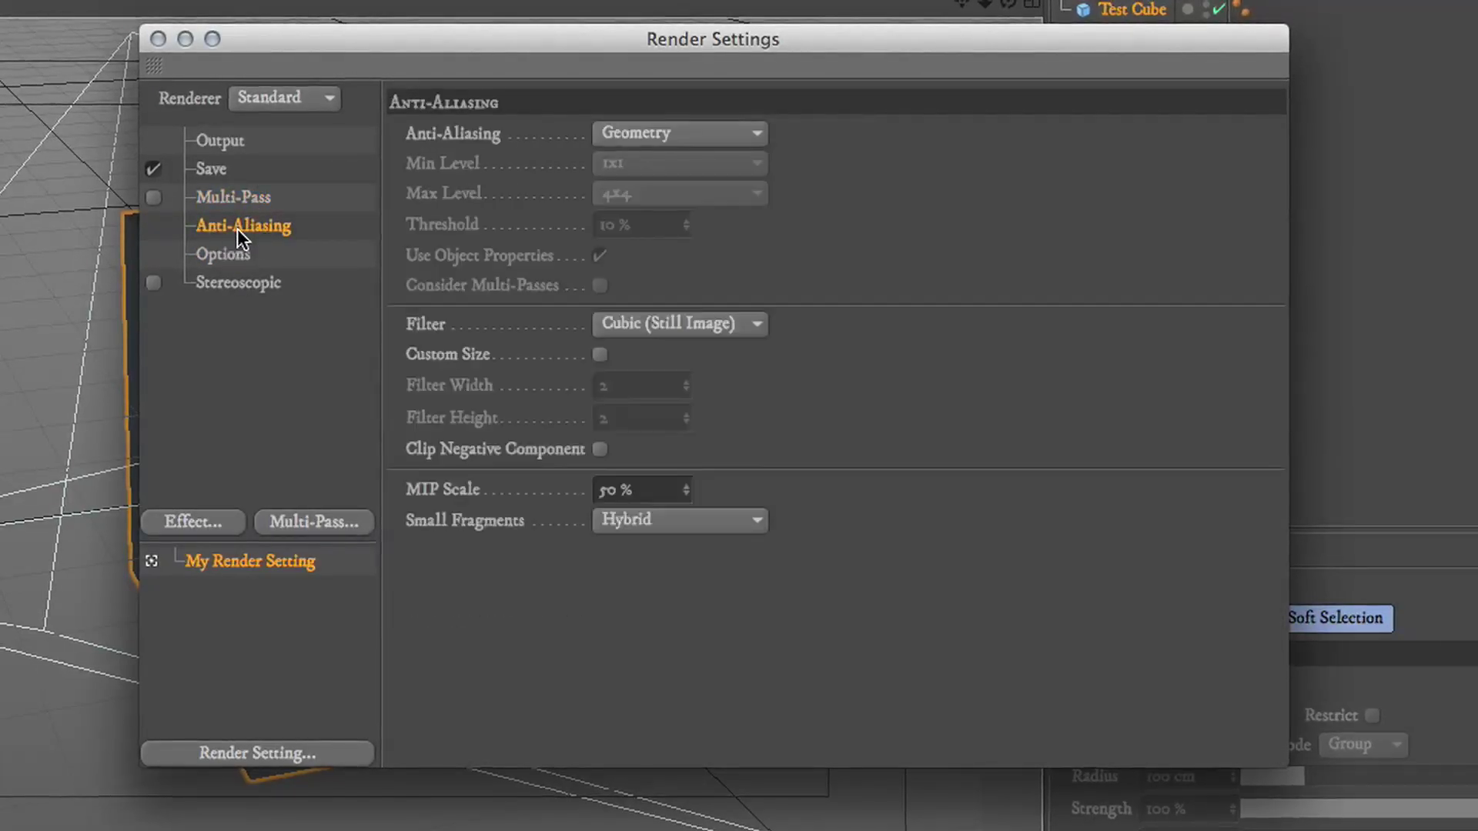
{"action": "left_click", "coordinate": [721, 133]}
{"action": "left_click", "coordinate": [716, 164]}
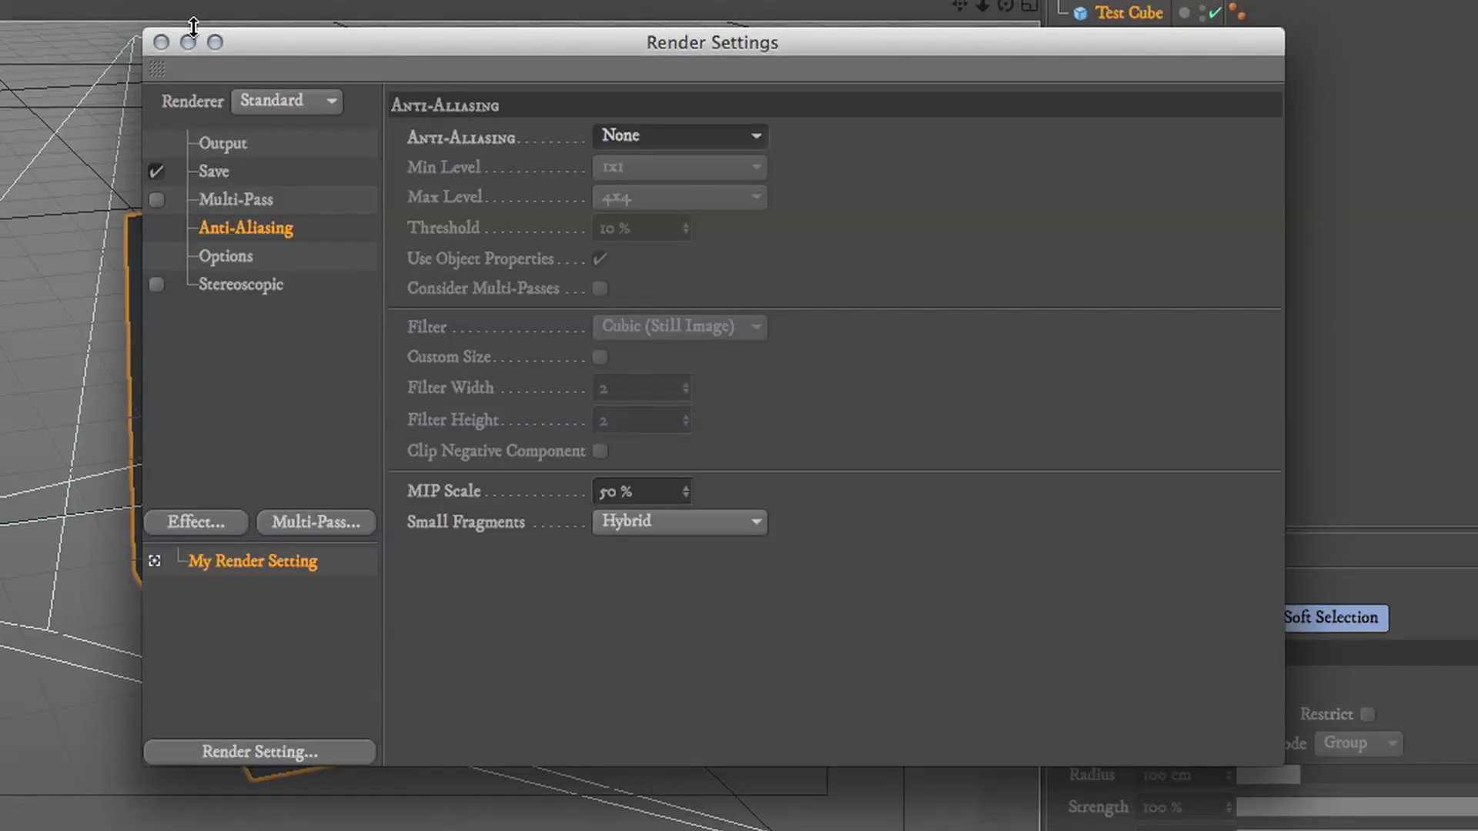
{"action": "left_click", "coordinate": [161, 41]}
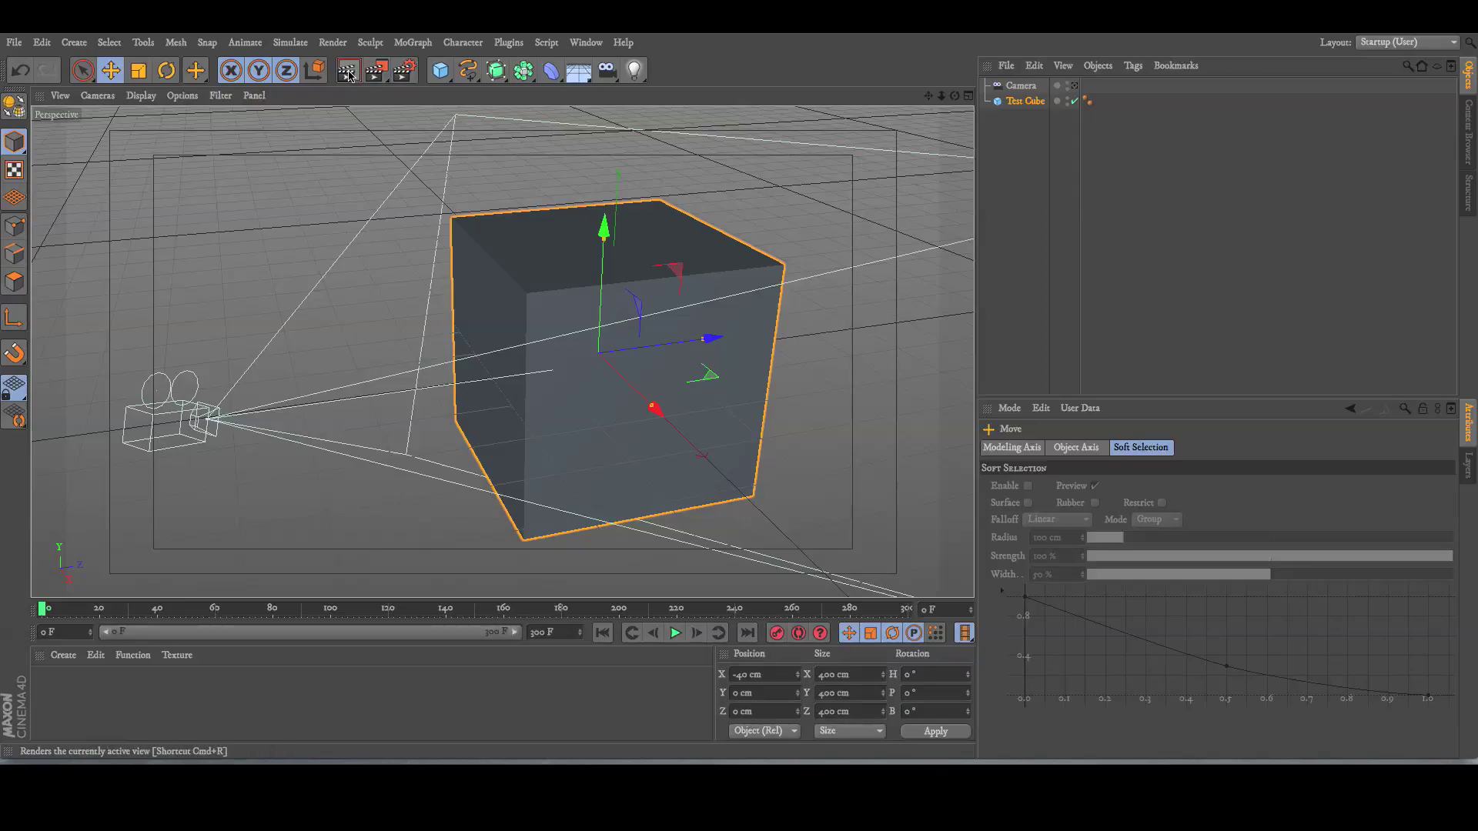
{"action": "left_click", "coordinate": [348, 73]}
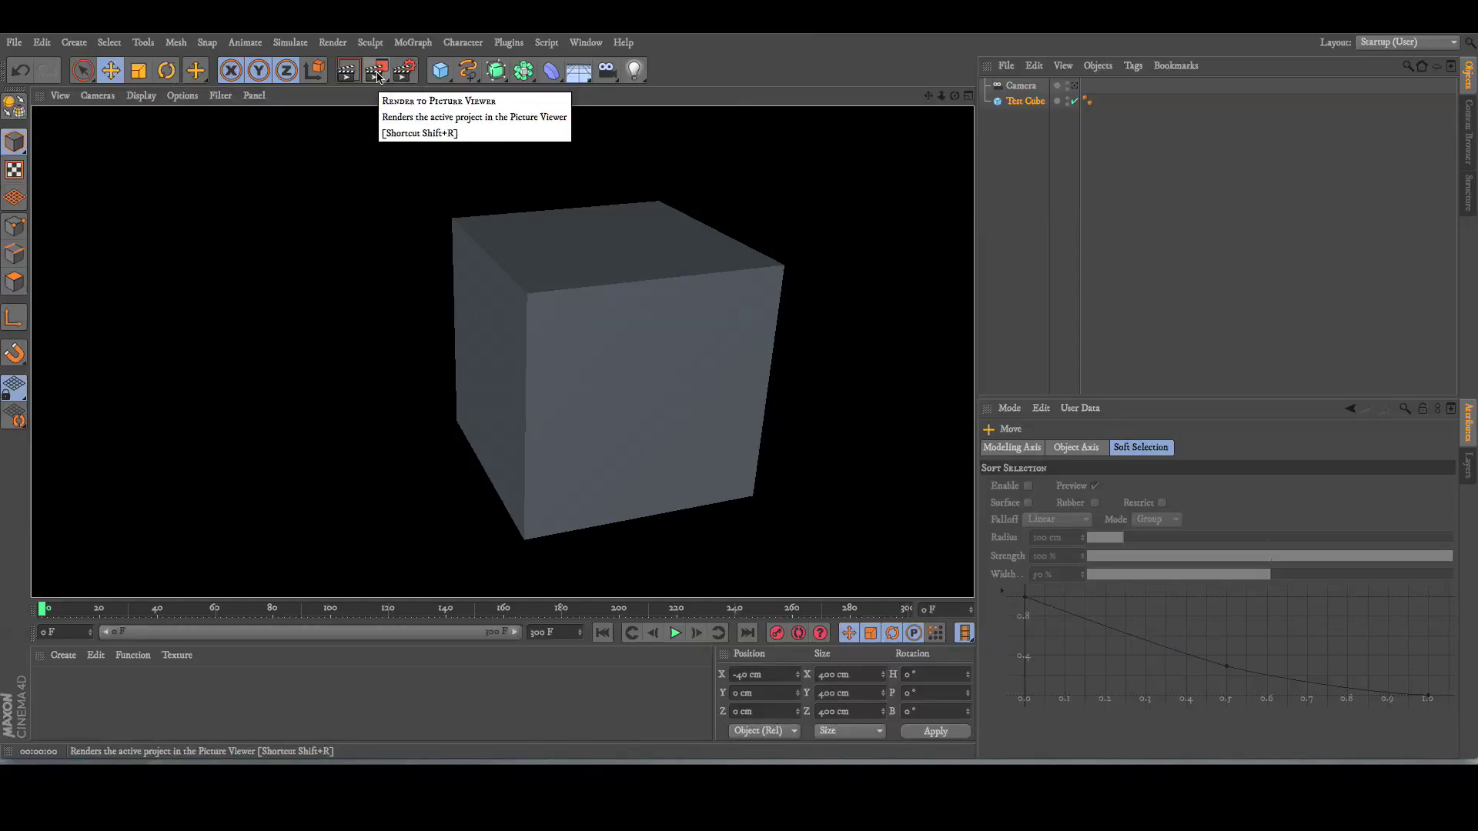
{"action": "left_click", "coordinate": [335, 44]}
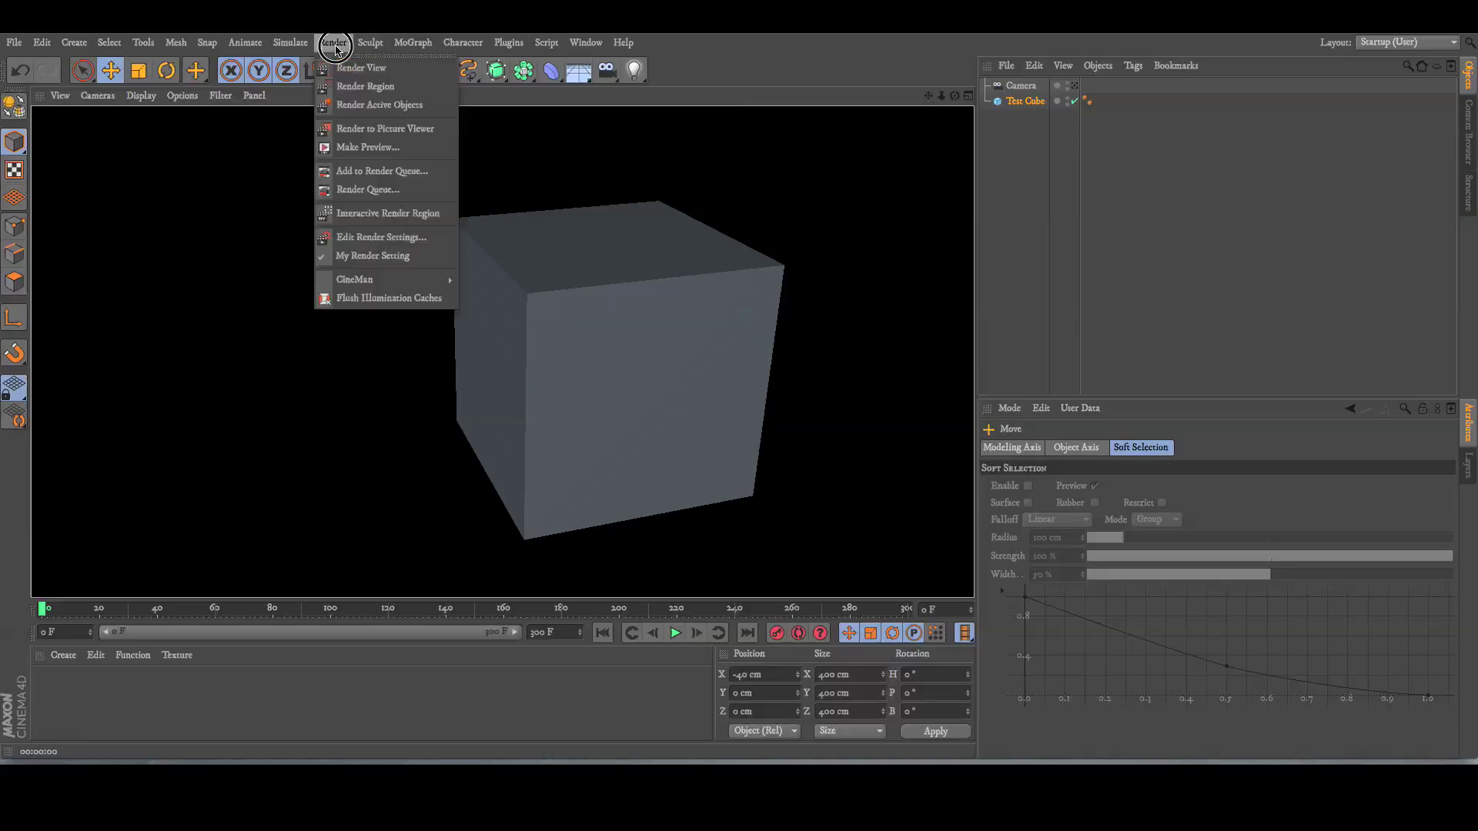
{"action": "left_click", "coordinate": [336, 50]}
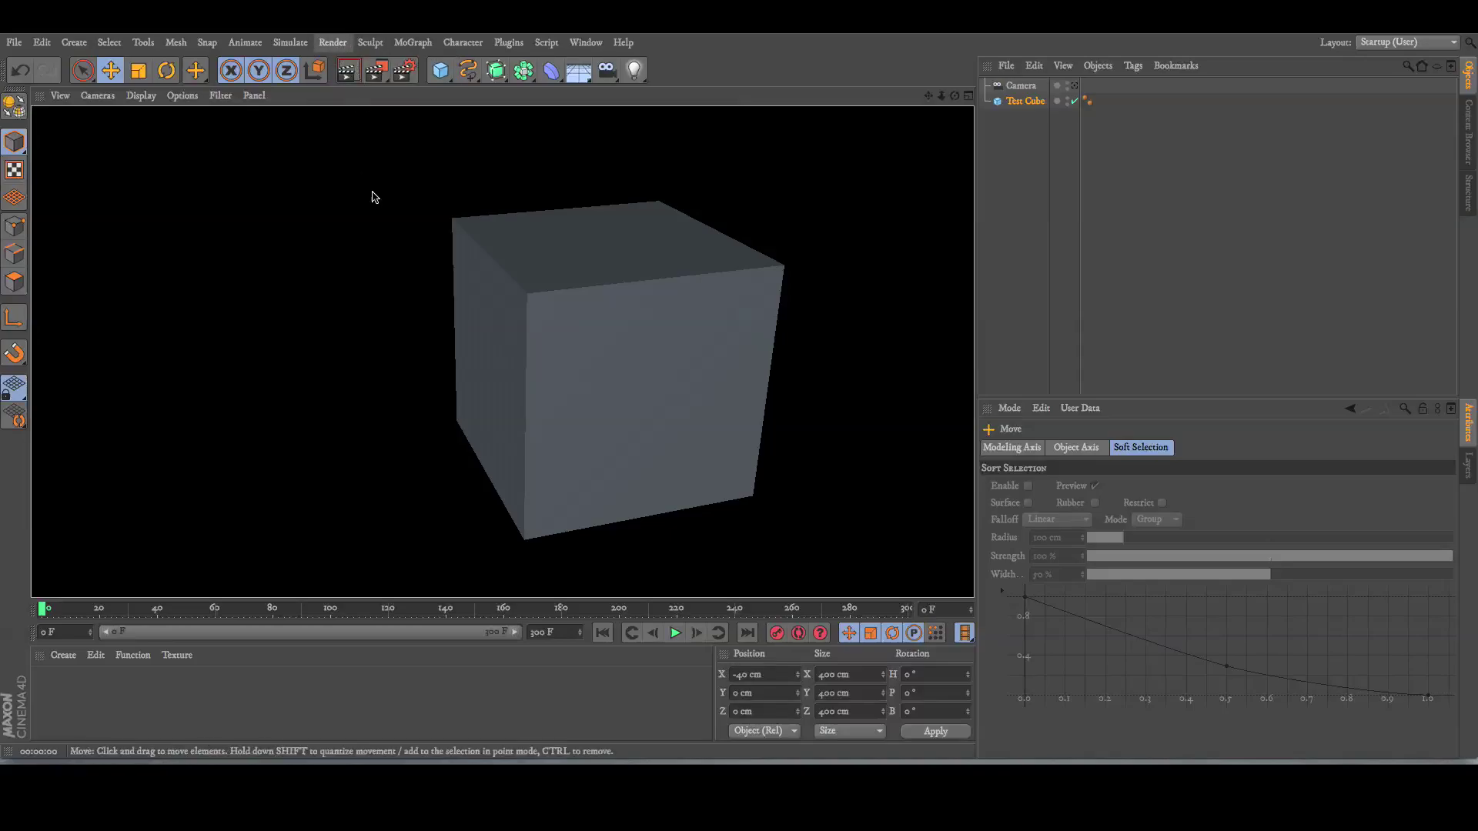
{"action": "left_click", "coordinate": [759, 294]}
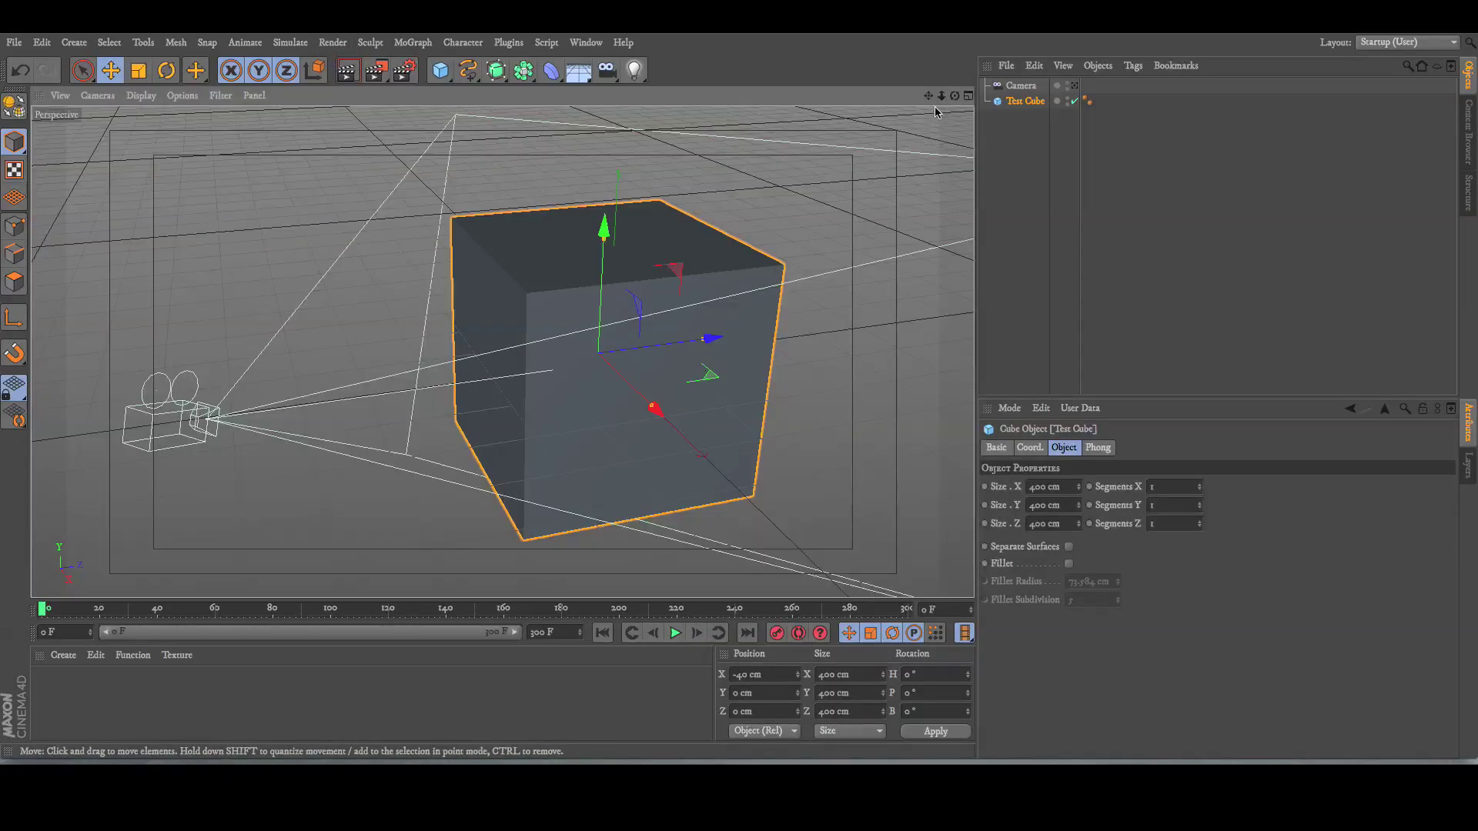
{"action": "left_click_drag", "start_coordinate": [478, 348], "coordinate": [539, 337], "text": "alt"}
Step: Look through the Camera object and reframe it to X 1200.51, Y 436.879, Z -650.876 so the whole Test Cube fits
{"action": "left_click", "coordinate": [1037, 87]}
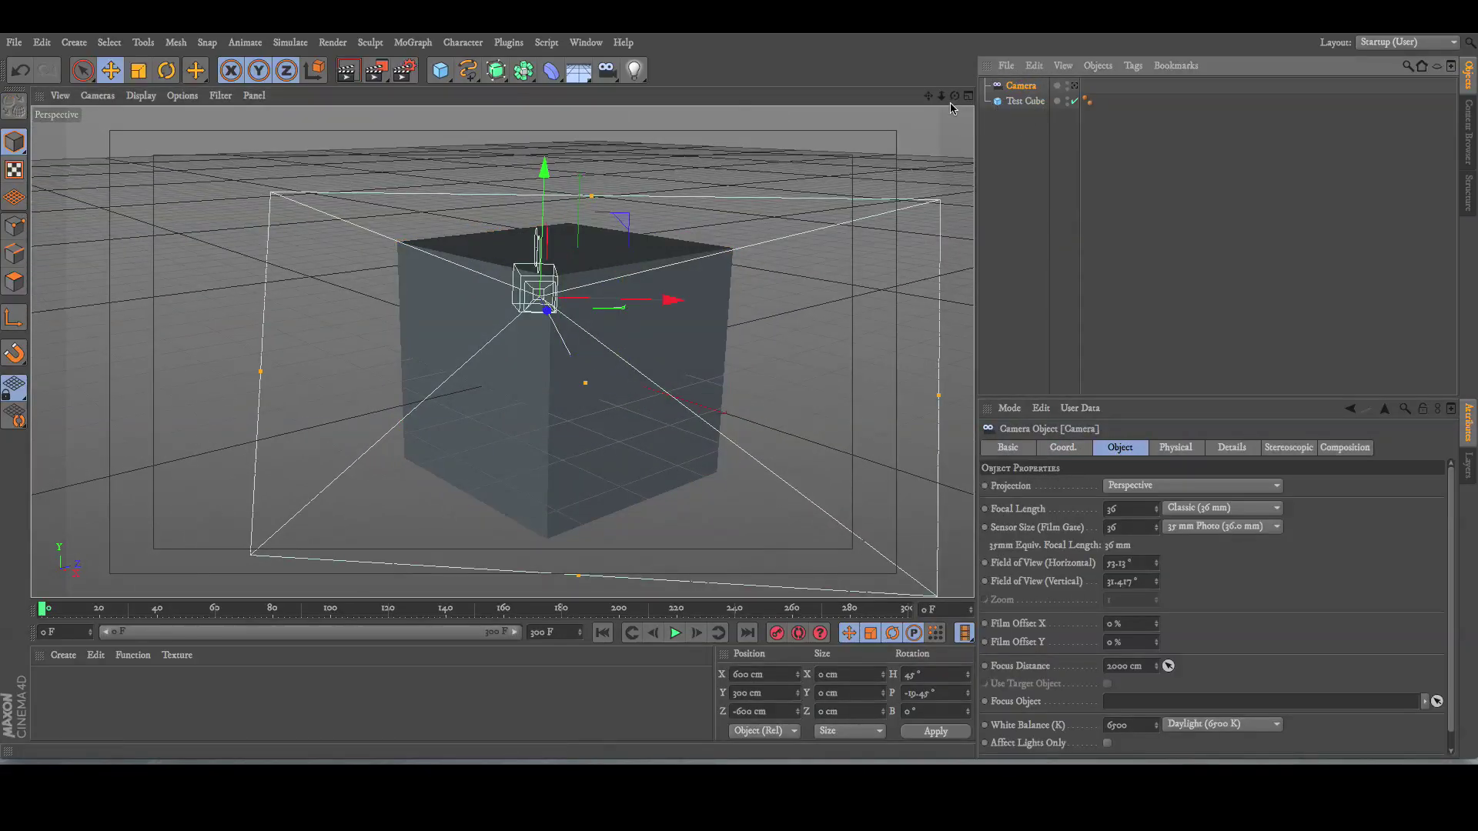
{"action": "left_click", "coordinate": [1076, 87]}
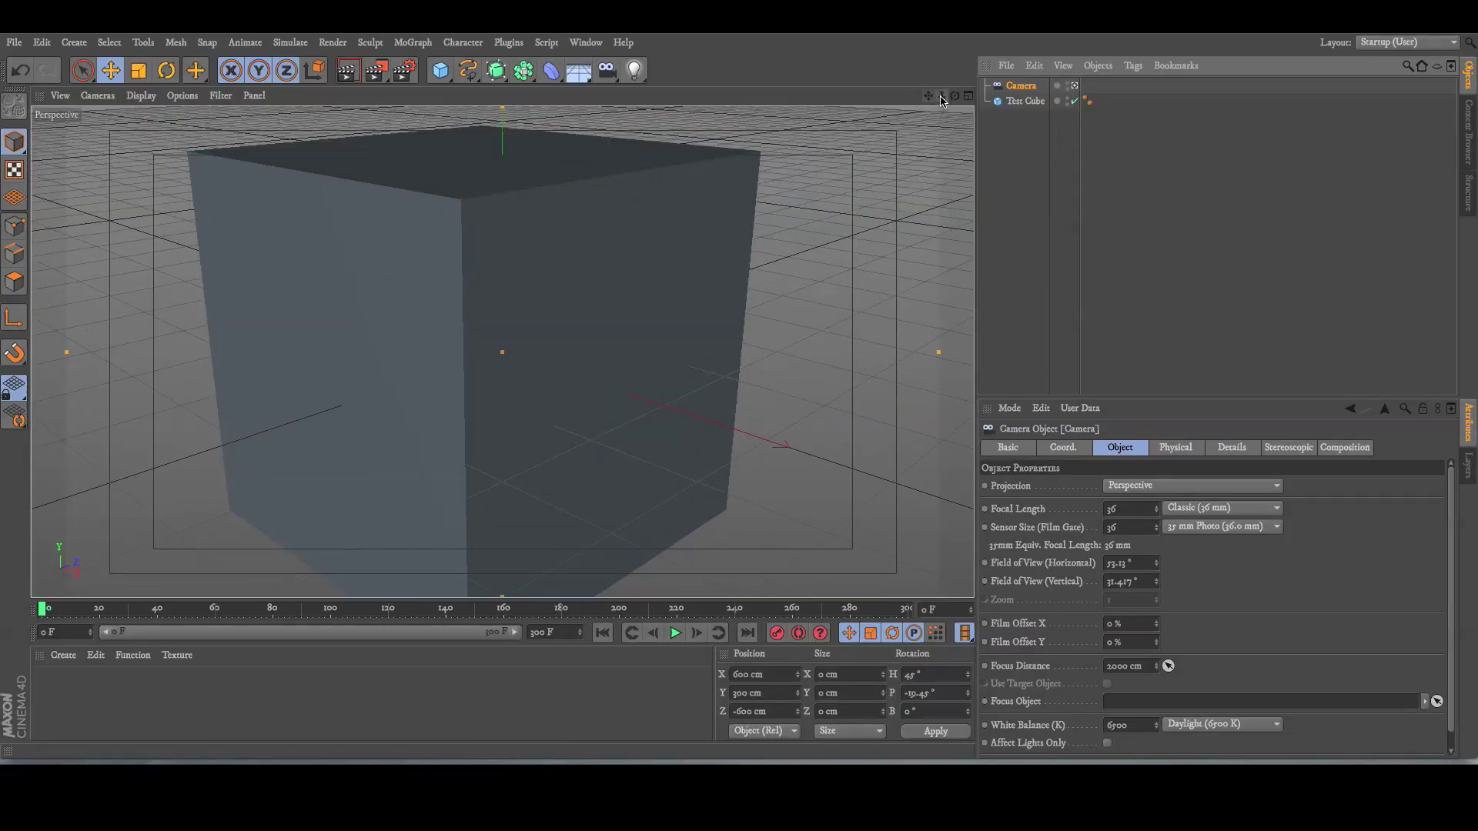
{"action": "left_click_drag", "start_coordinate": [941, 100], "coordinate": [981, 100]}
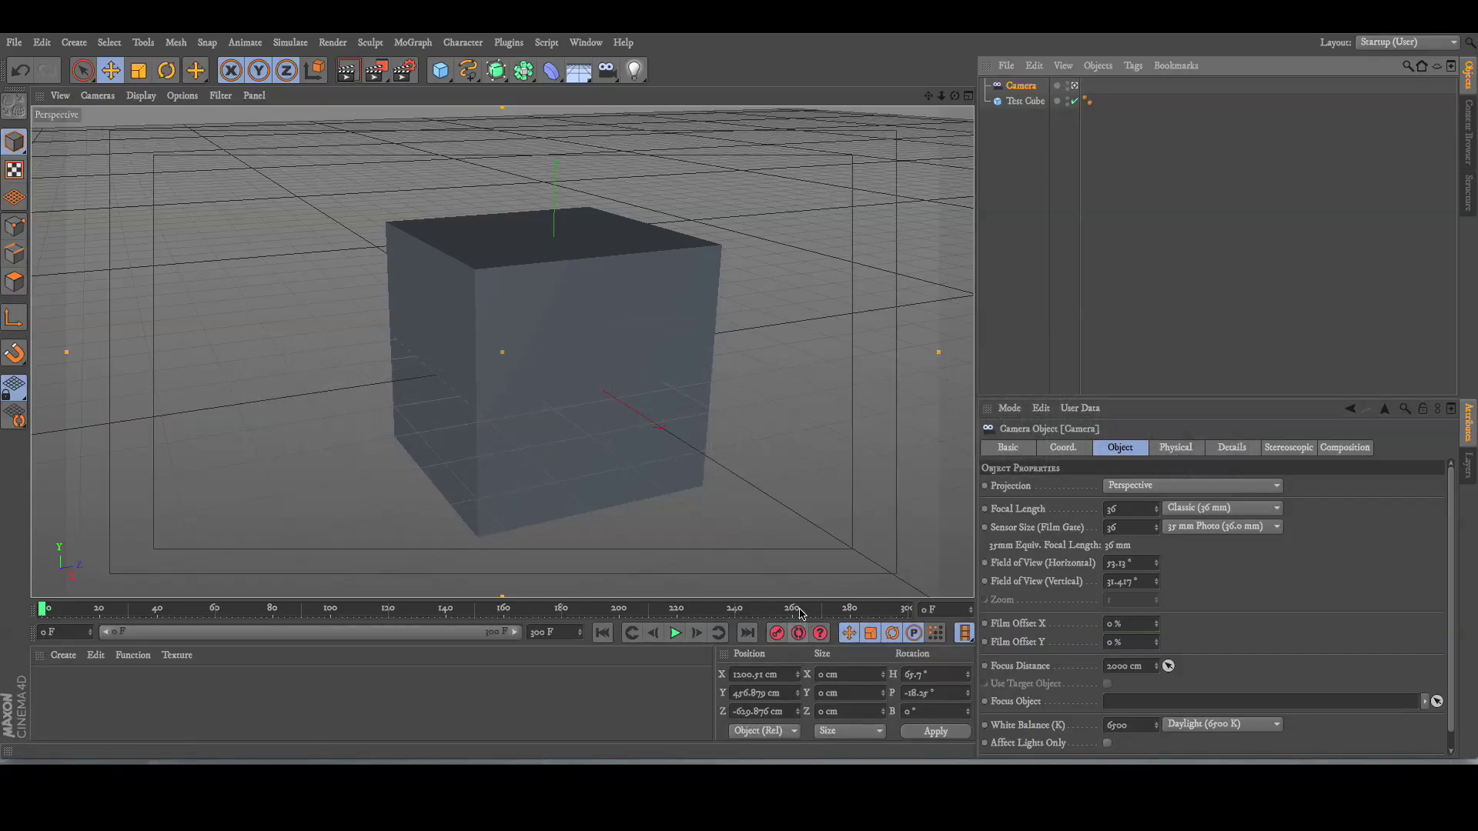
Step: With Auto Keyframing on, key the Camera near the cube at frame 0, then pulled back and up at frame 100
{"action": "left_click", "coordinate": [1076, 86]}
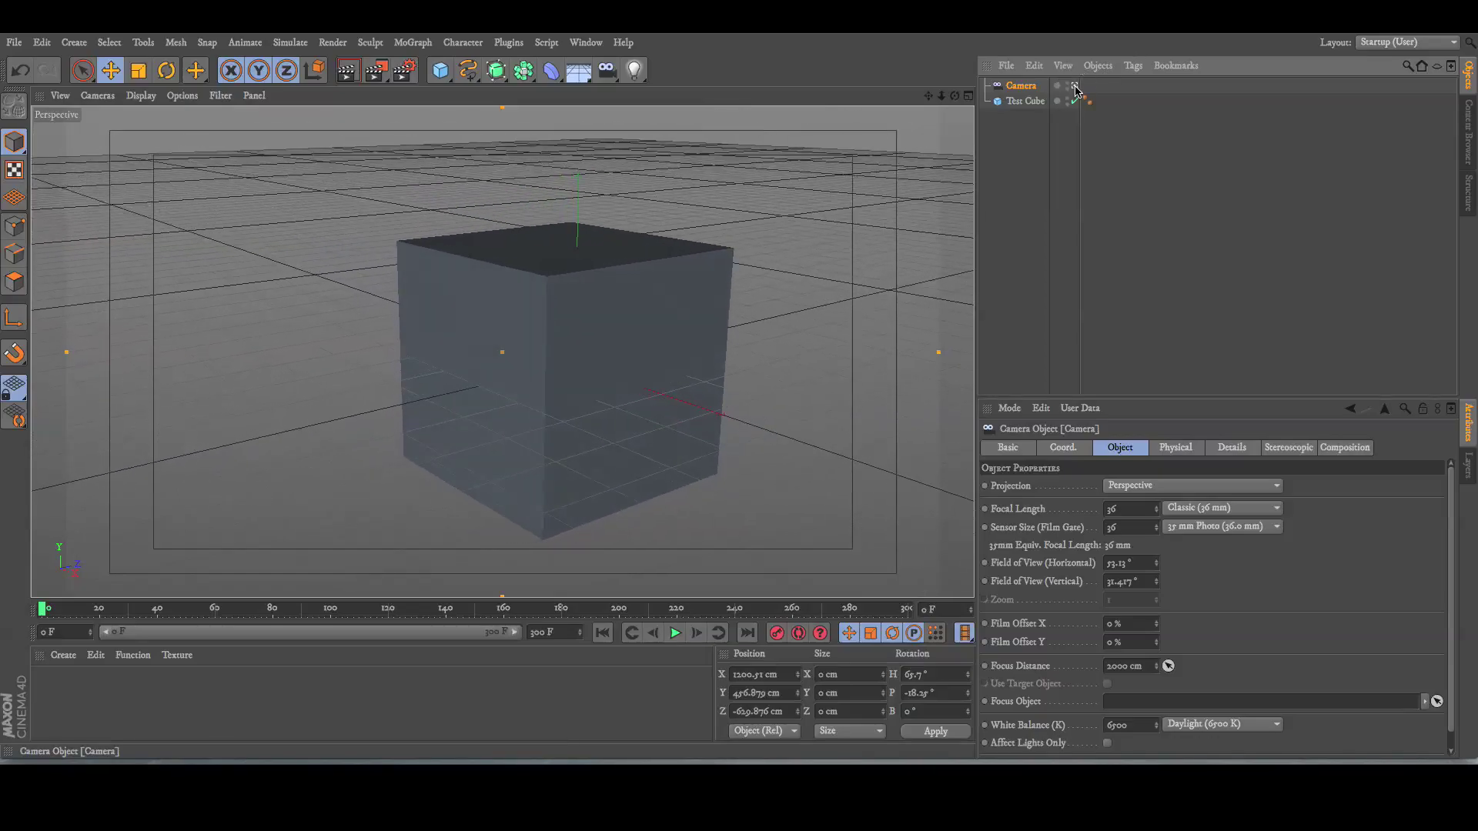
{"action": "mouse_move", "coordinate": [955, 96]}
{"action": "left_mouse_down"}
{"action": "mouse_move", "coordinate": [932, 112]}
{"action": "mouse_move", "coordinate": [949, 100]}
{"action": "left_mouse_up"}
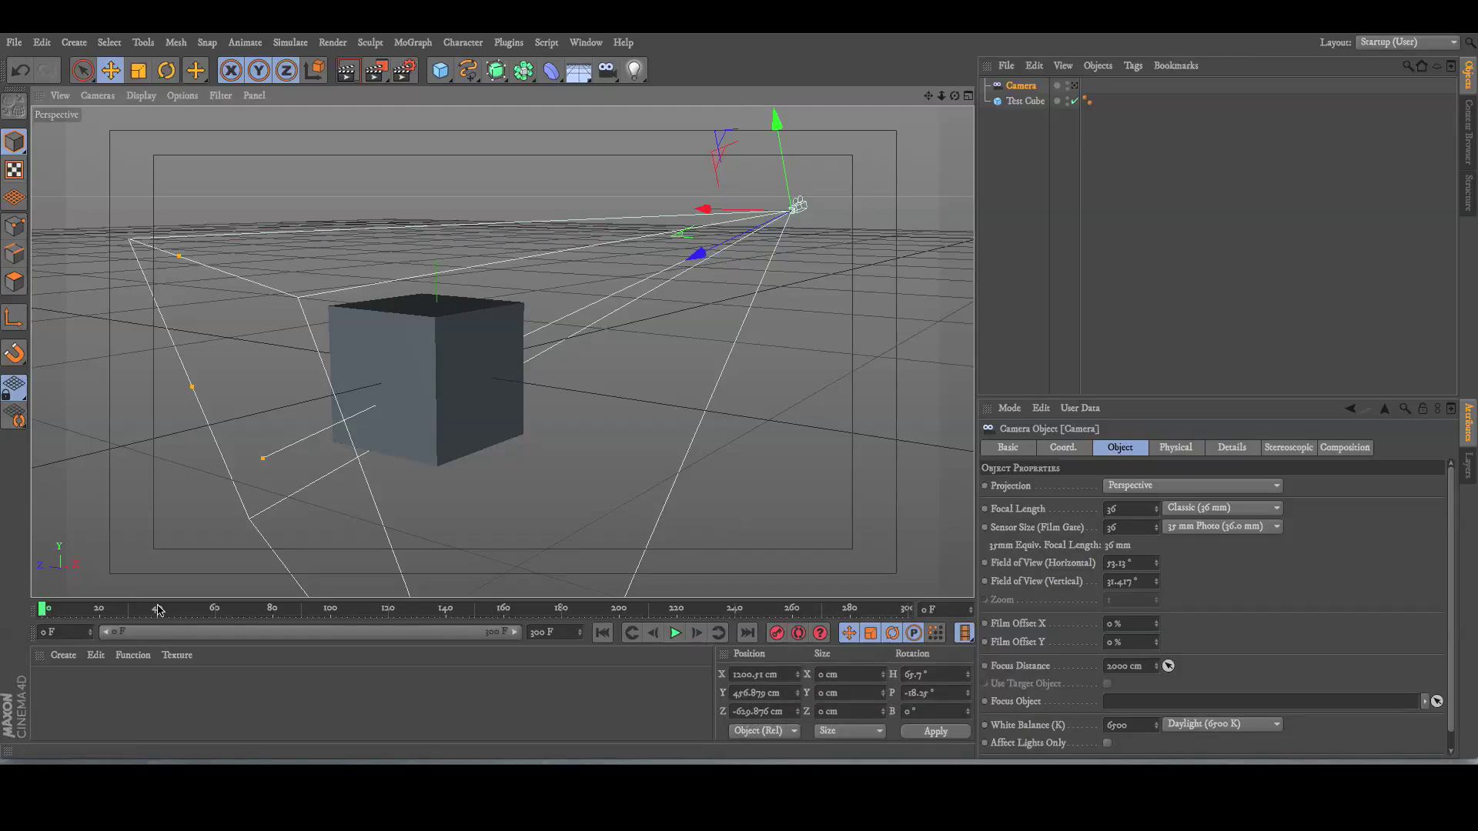
{"action": "left_click", "coordinate": [798, 636]}
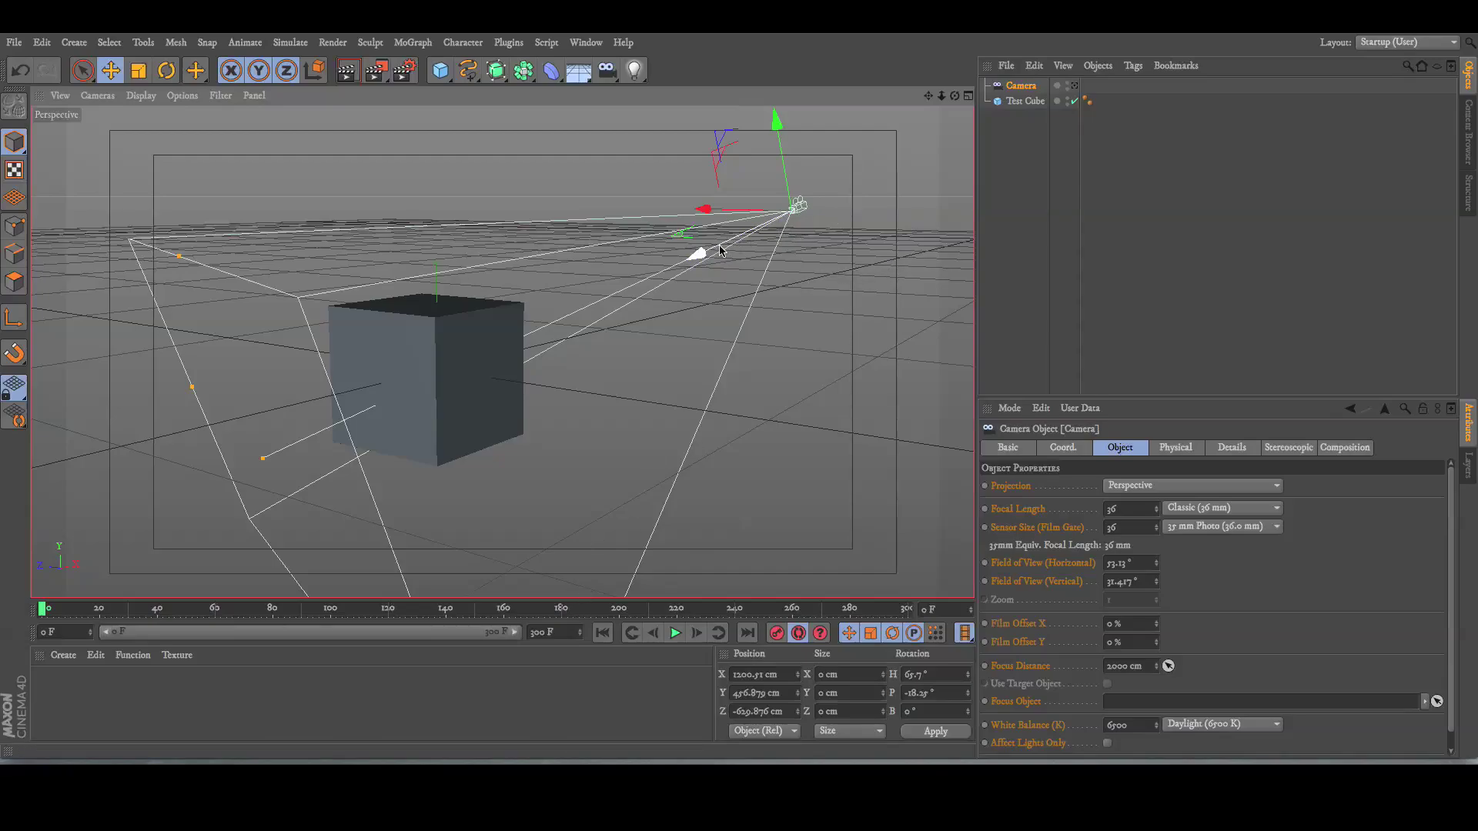
{"action": "left_click_drag", "start_coordinate": [721, 250], "coordinate": [552, 329]}
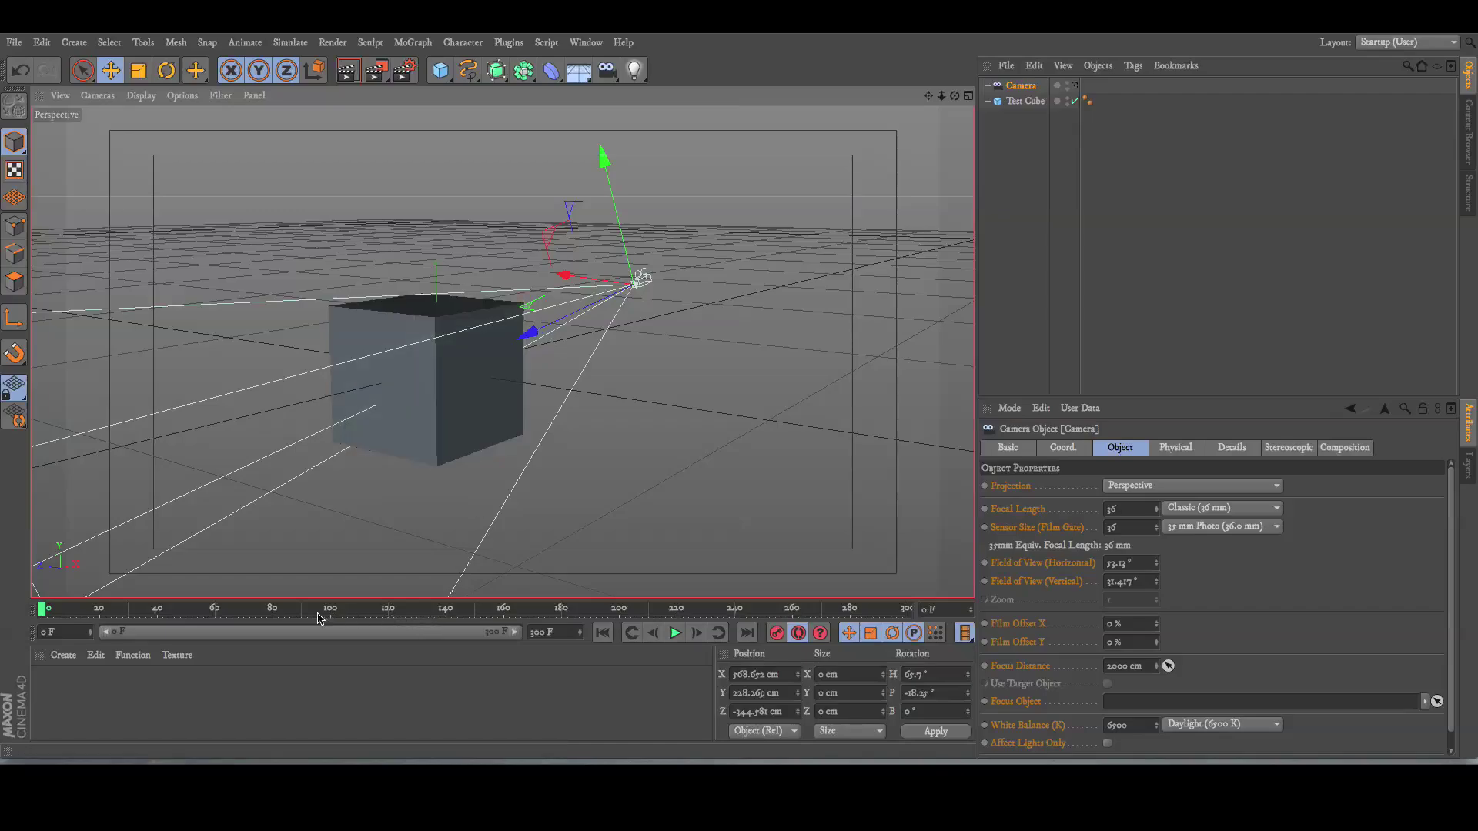
{"action": "mouse_move", "coordinate": [320, 618]}
{"action": "left_mouse_down"}
{"action": "mouse_move", "coordinate": [617, 612]}
{"action": "mouse_move", "coordinate": [329, 620]}
{"action": "left_mouse_up"}
{"action": "left_click_drag", "start_coordinate": [554, 322], "coordinate": [784, 238]}
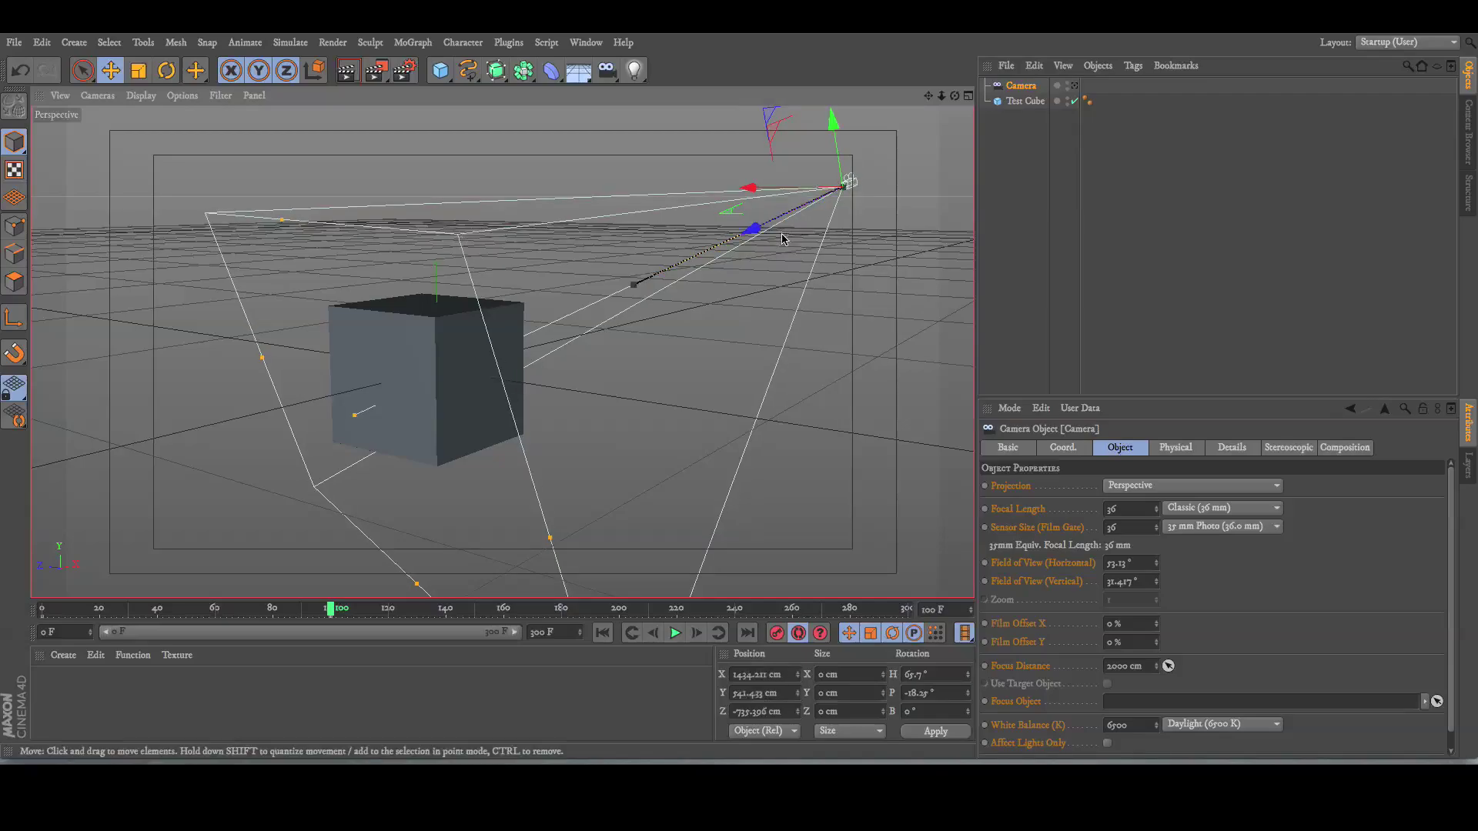
Step: Keyframe the Test Cube moving to Z 300 cm at frame 100
{"action": "left_click", "coordinate": [848, 356]}
{"action": "left_click", "coordinate": [416, 370]}
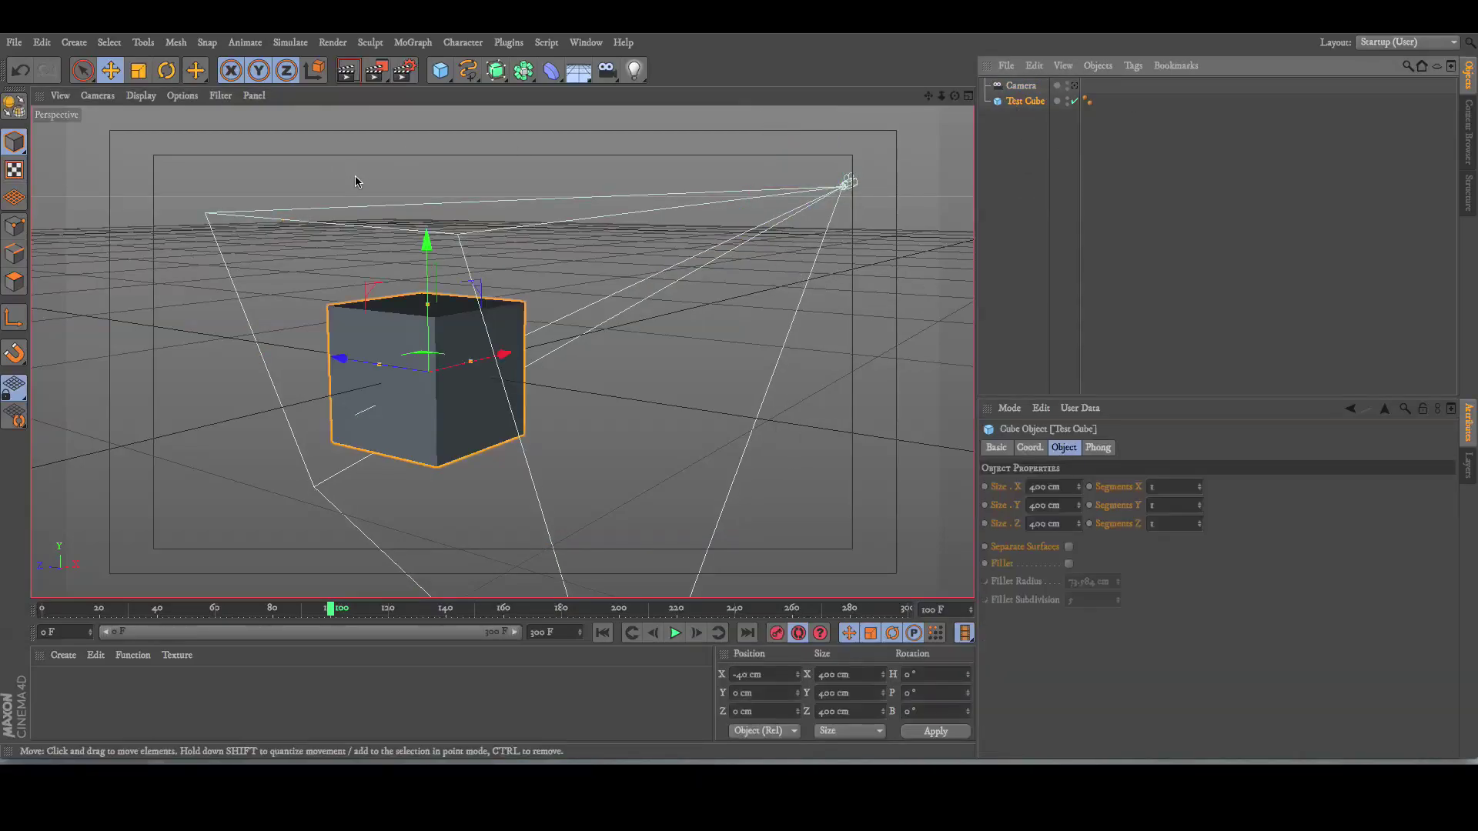
{"action": "left_click", "coordinate": [605, 633]}
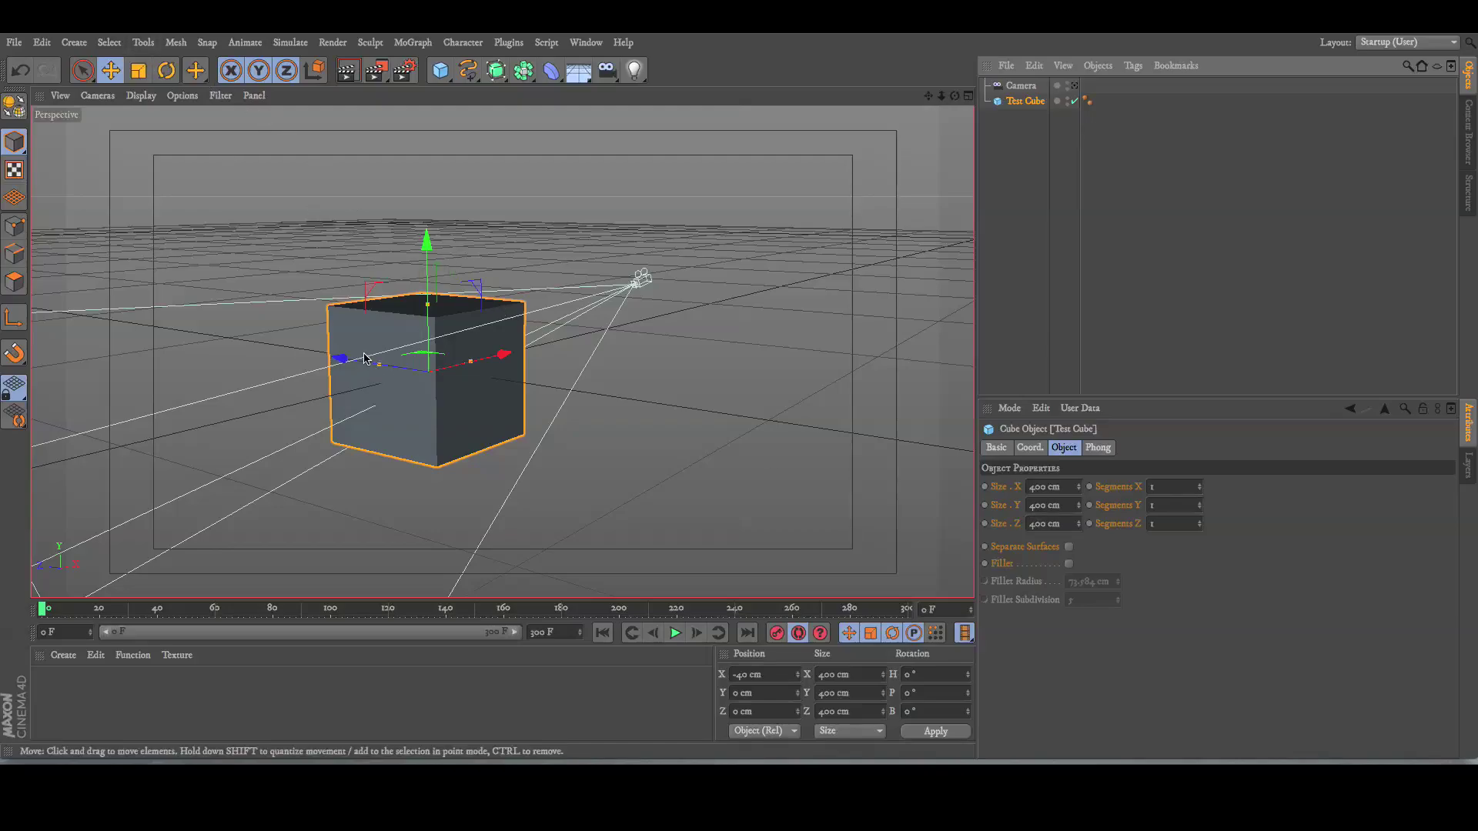
{"action": "left_click", "coordinate": [331, 609]}
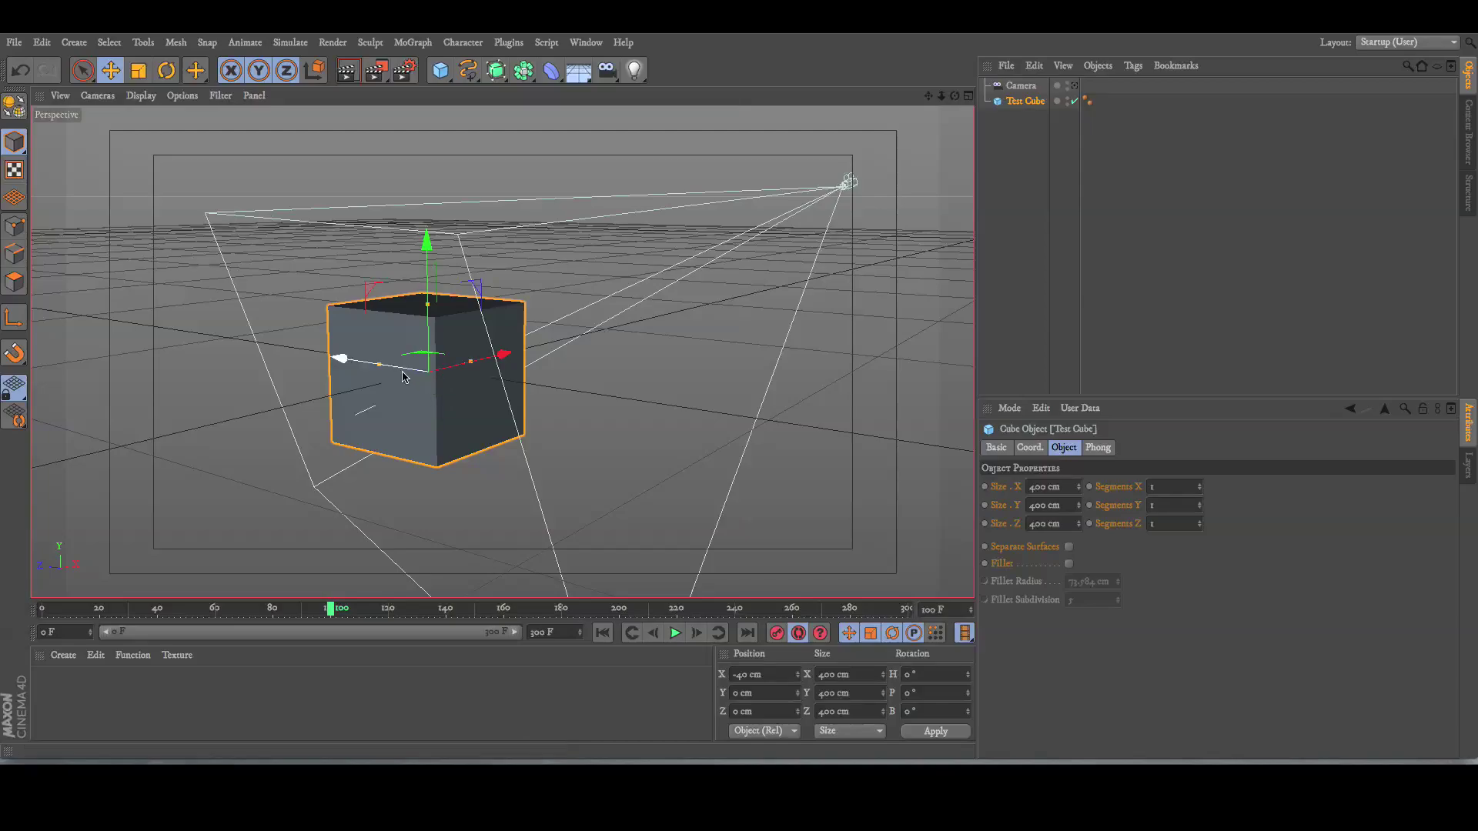
{"action": "left_click_drag", "start_coordinate": [384, 374], "coordinate": [291, 357]}
Step: Play the cube and camera animation from the start, step to frame 100, and replay it
{"action": "left_click", "coordinate": [603, 633]}
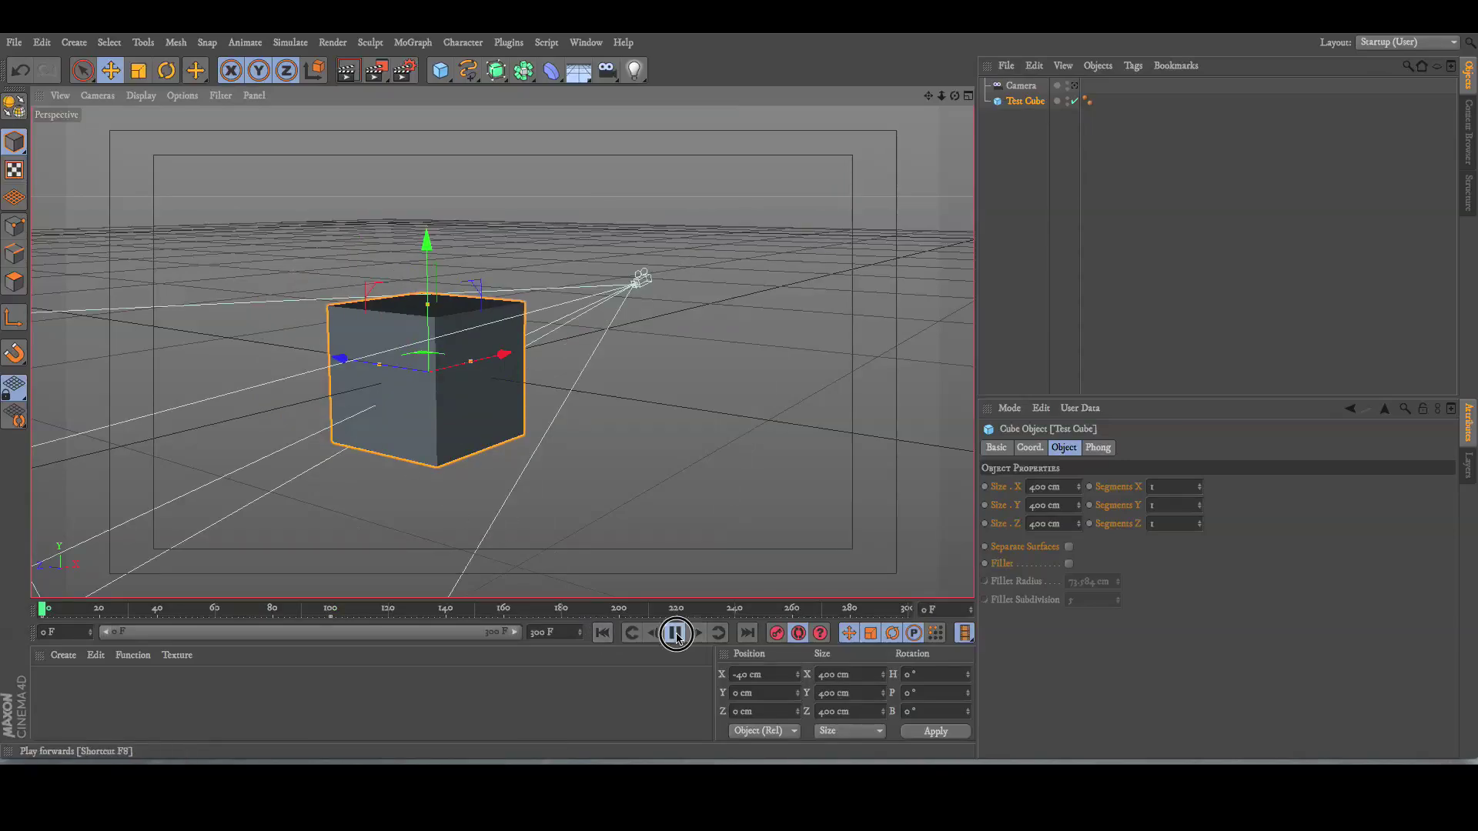
{"action": "left_click", "coordinate": [676, 635]}
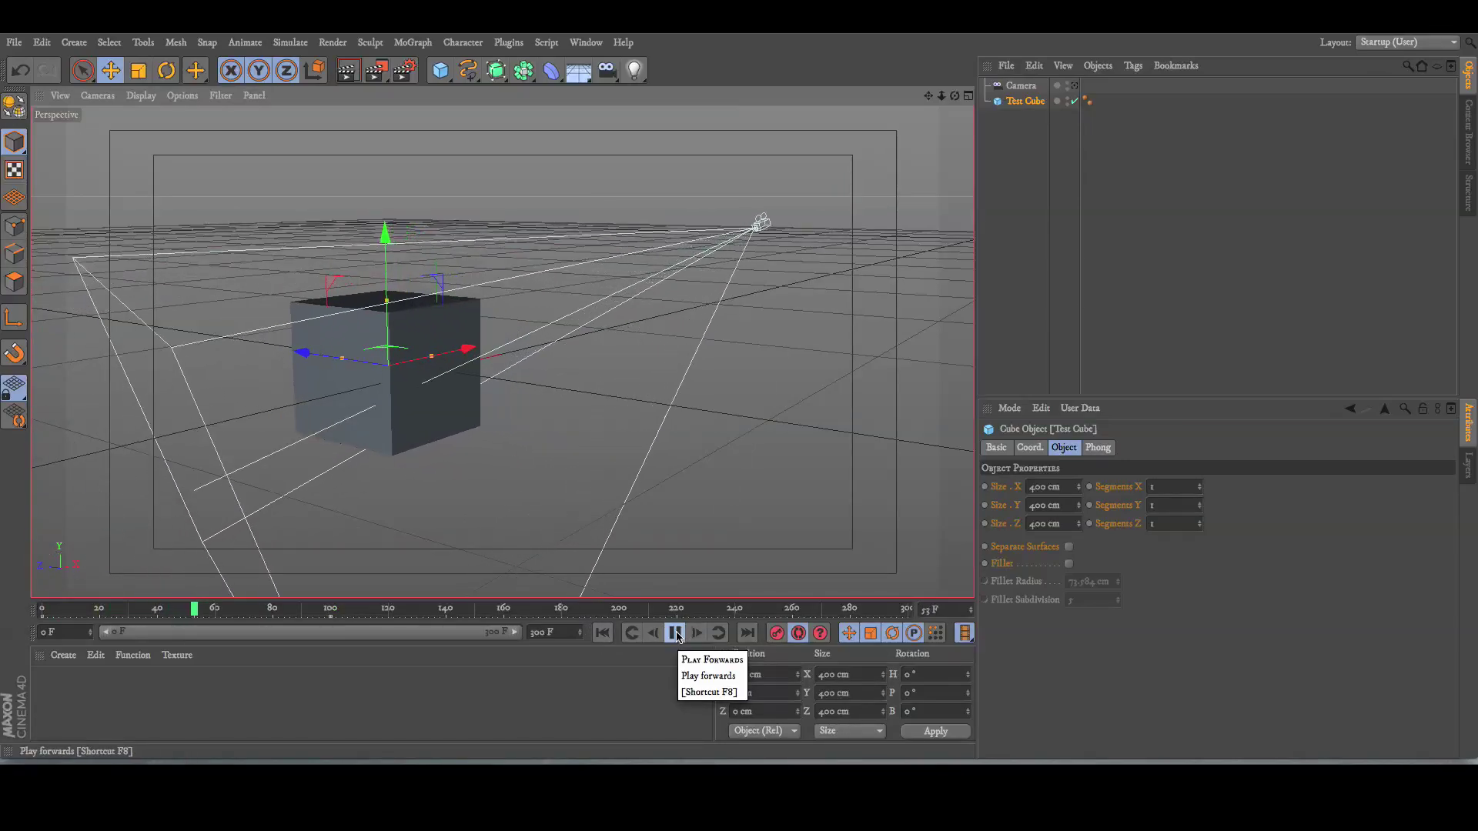
{"action": "left_click", "coordinate": [676, 635]}
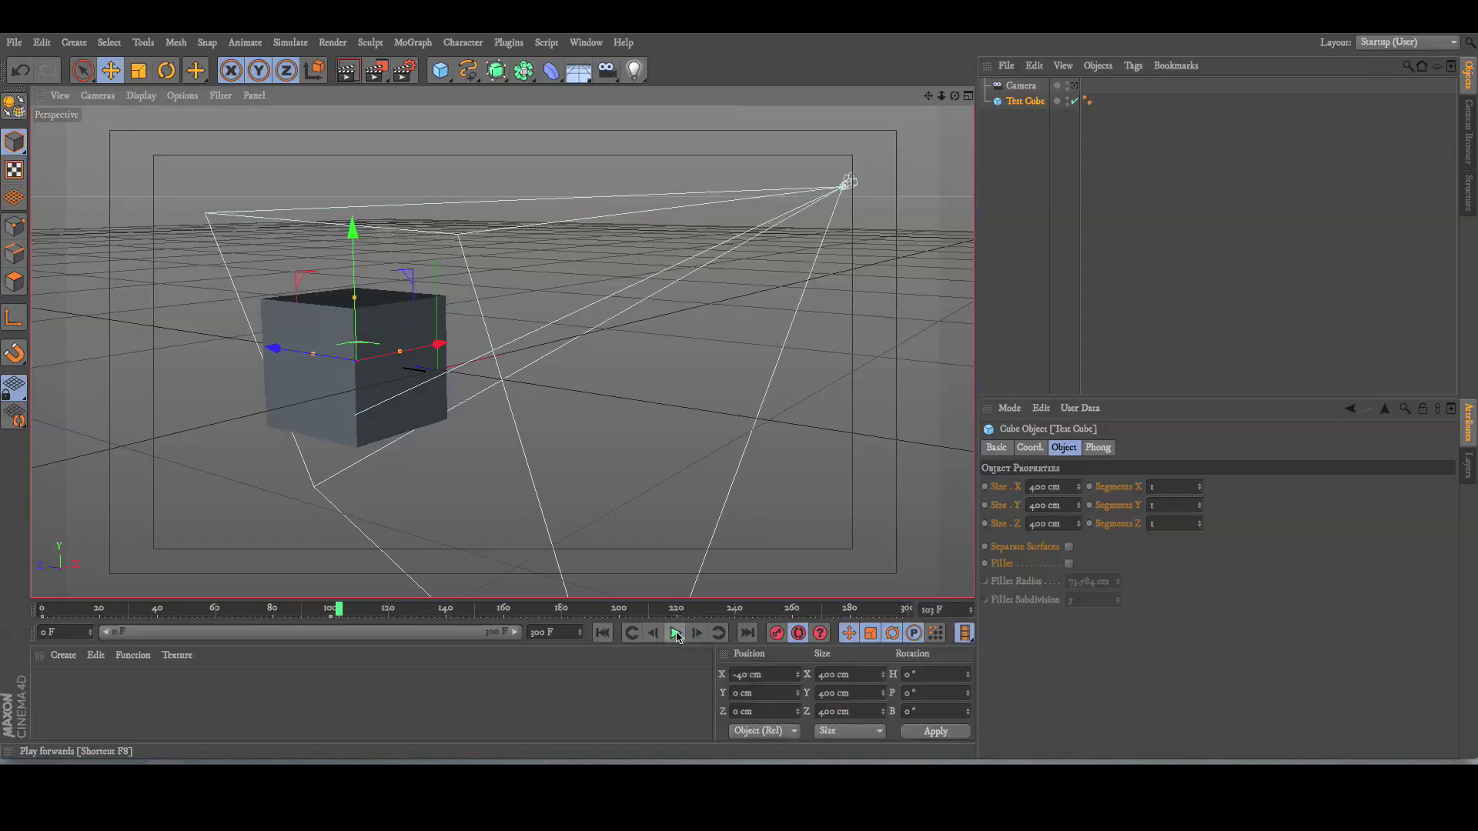
{"action": "left_click_drag", "start_coordinate": [337, 610], "coordinate": [318, 599]}
{"action": "left_click", "coordinate": [697, 632]}
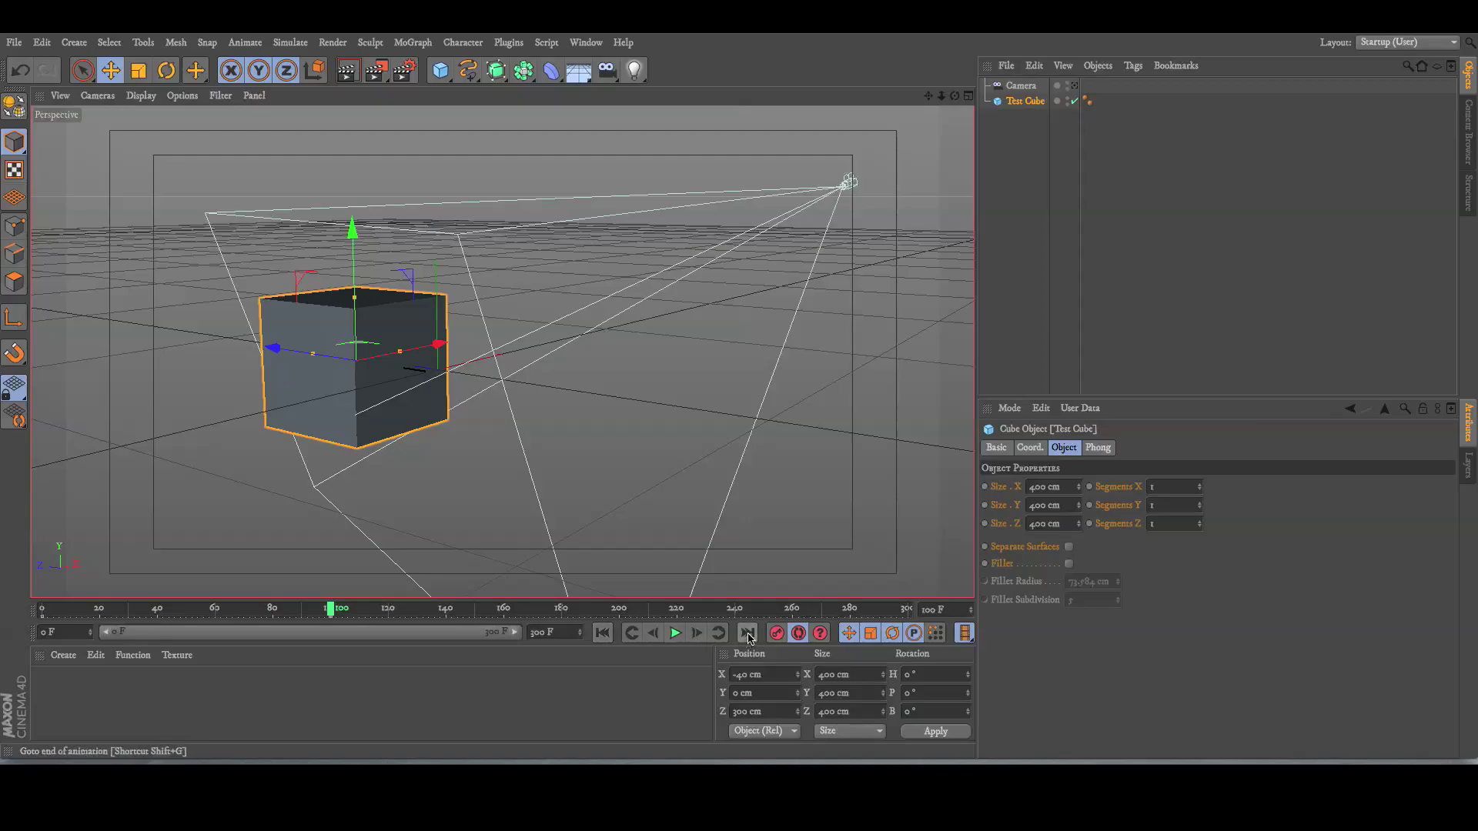
{"action": "left_click", "coordinate": [631, 633]}
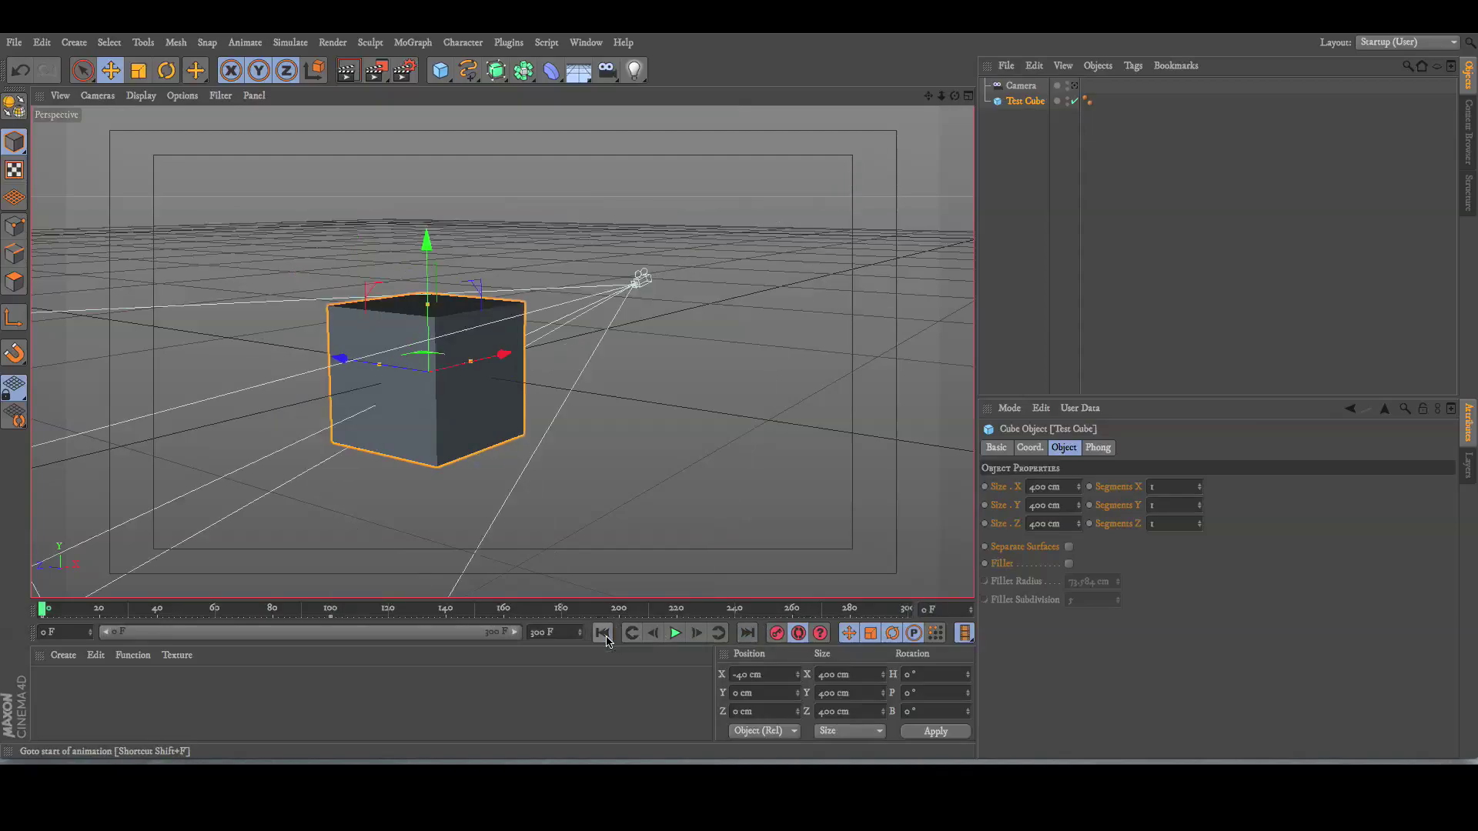
{"action": "left_click", "coordinate": [676, 633]}
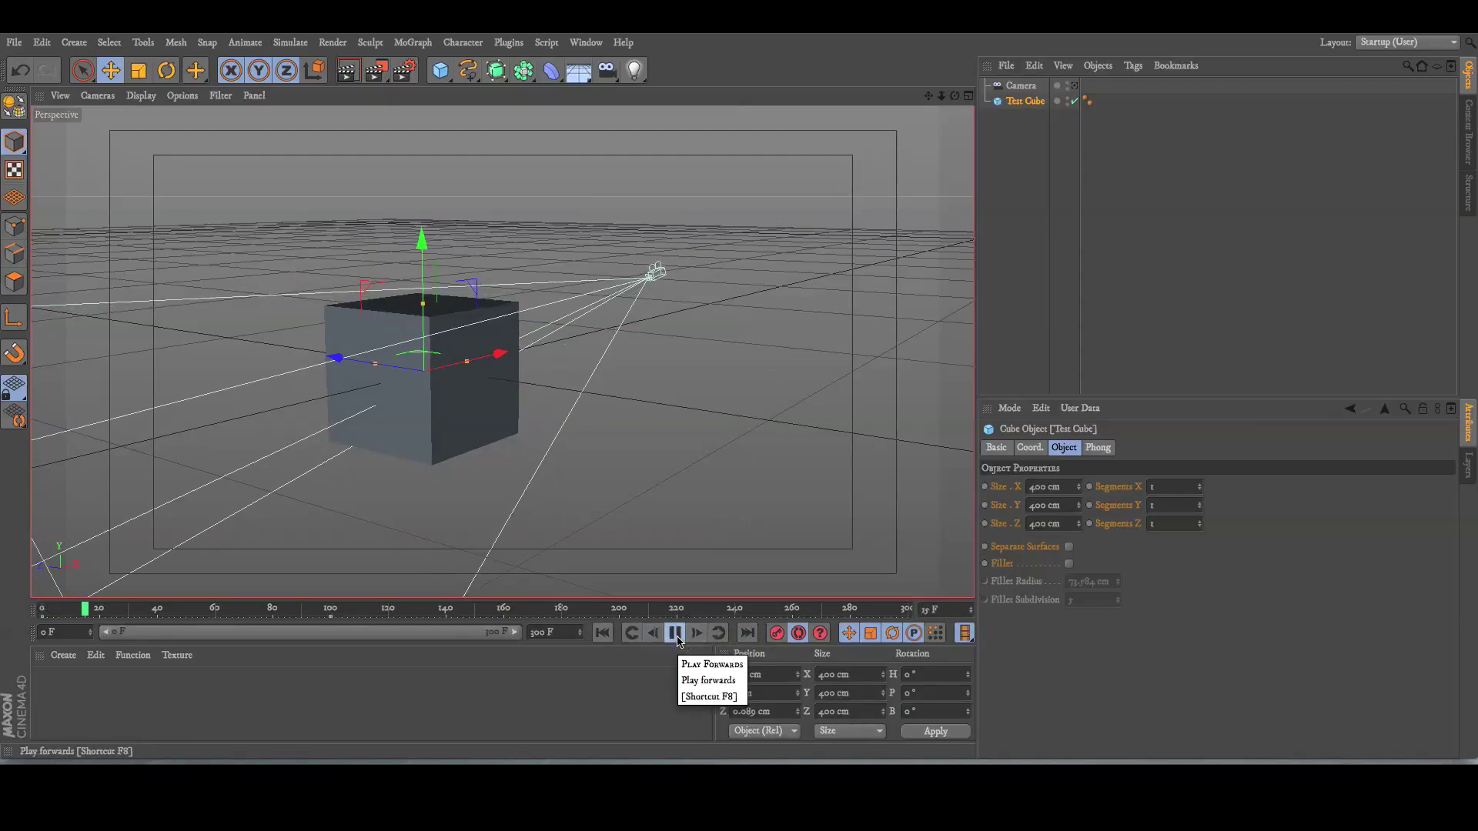
{"action": "left_click", "coordinate": [676, 633]}
Step: Jump back and forth between the keyframes at frame 0 and frame 100
{"action": "left_click", "coordinate": [717, 633]}
{"action": "left_click", "coordinate": [632, 633]}
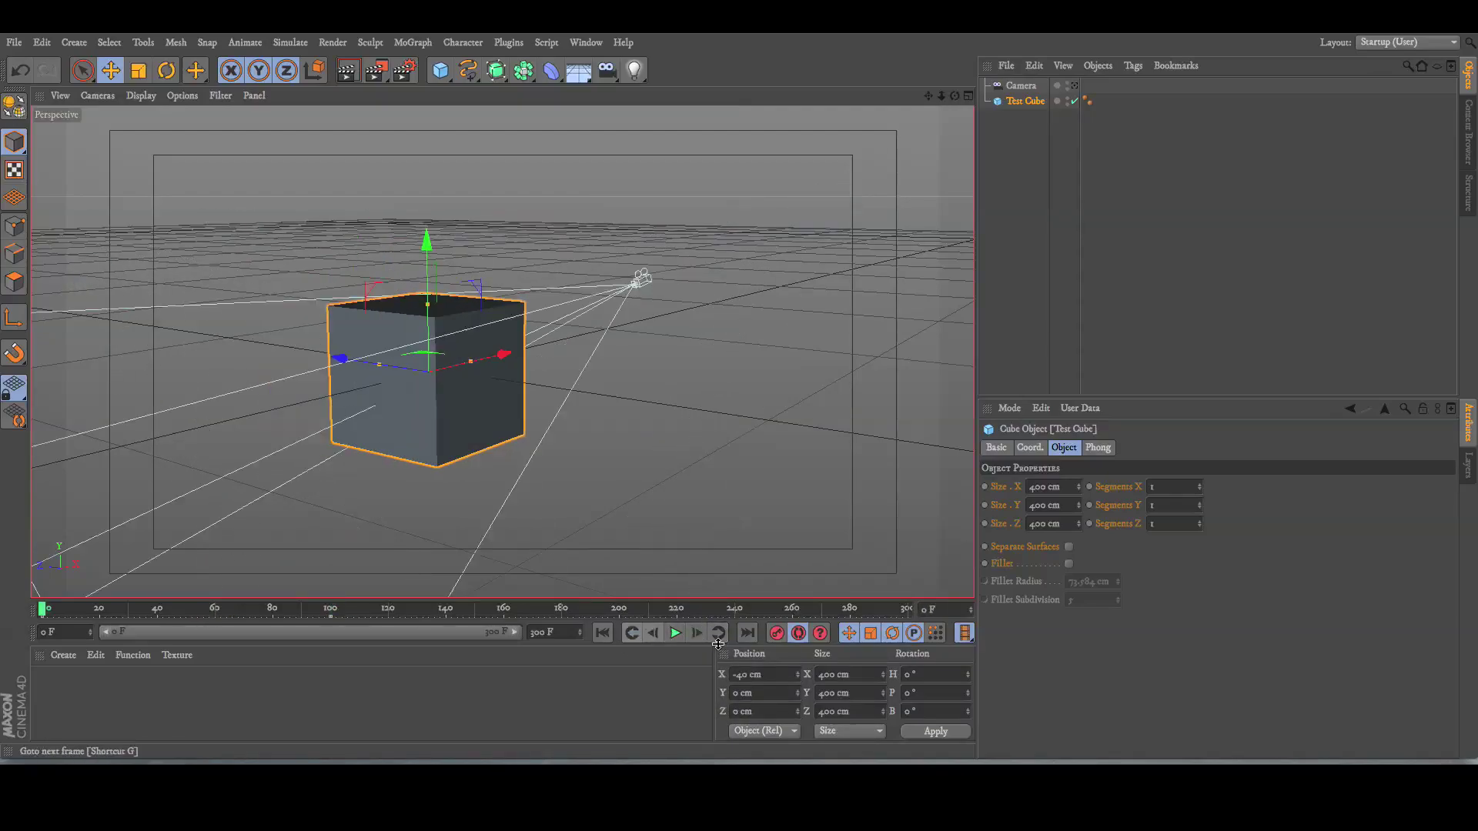
{"action": "left_click", "coordinate": [719, 635]}
{"action": "left_click", "coordinate": [633, 632]}
{"action": "left_click", "coordinate": [719, 633]}
{"action": "left_click", "coordinate": [633, 633]}
{"action": "left_click", "coordinate": [718, 633]}
{"action": "left_click", "coordinate": [632, 633]}
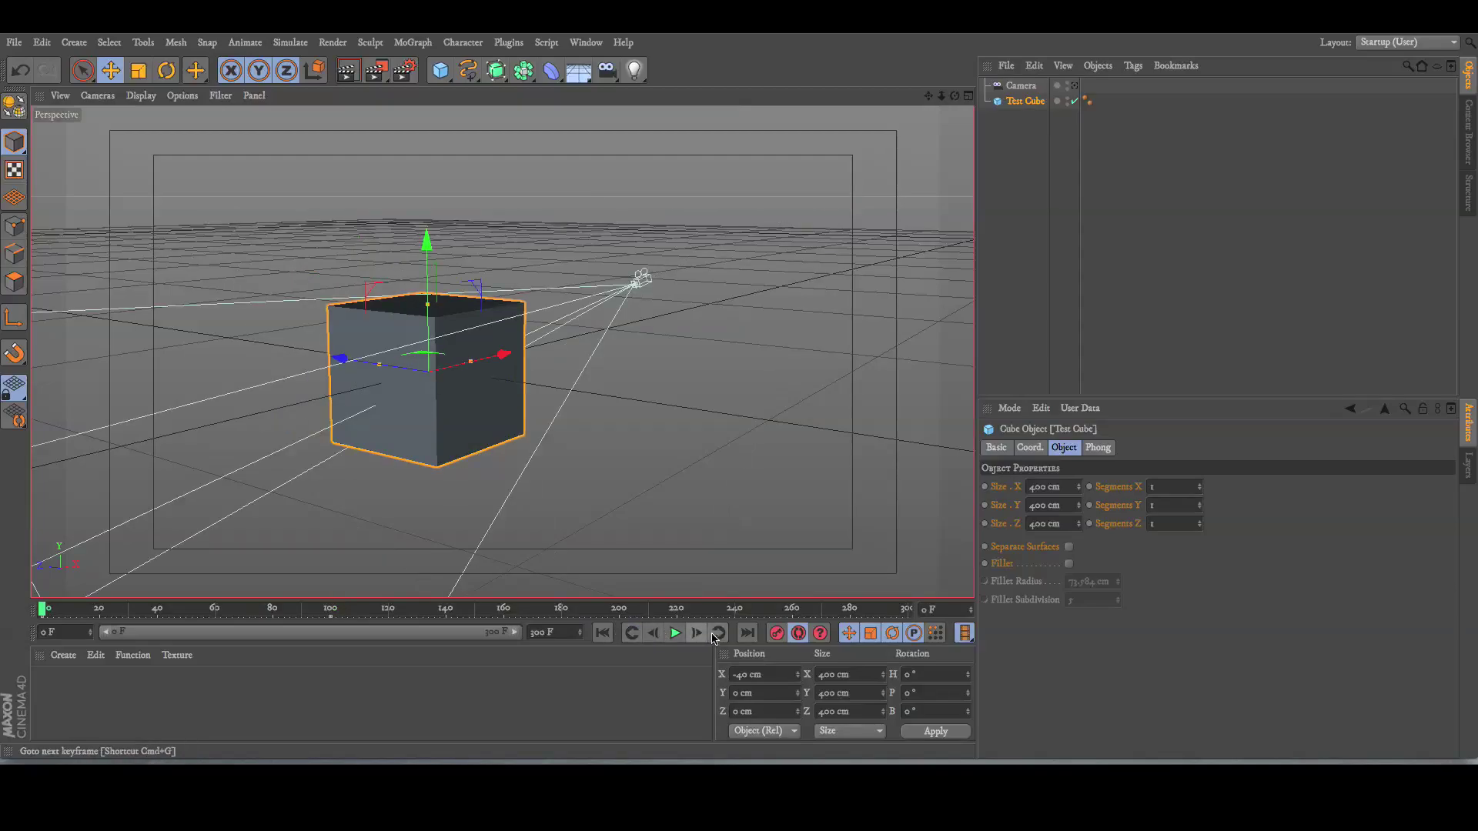
{"action": "left_click", "coordinate": [717, 634]}
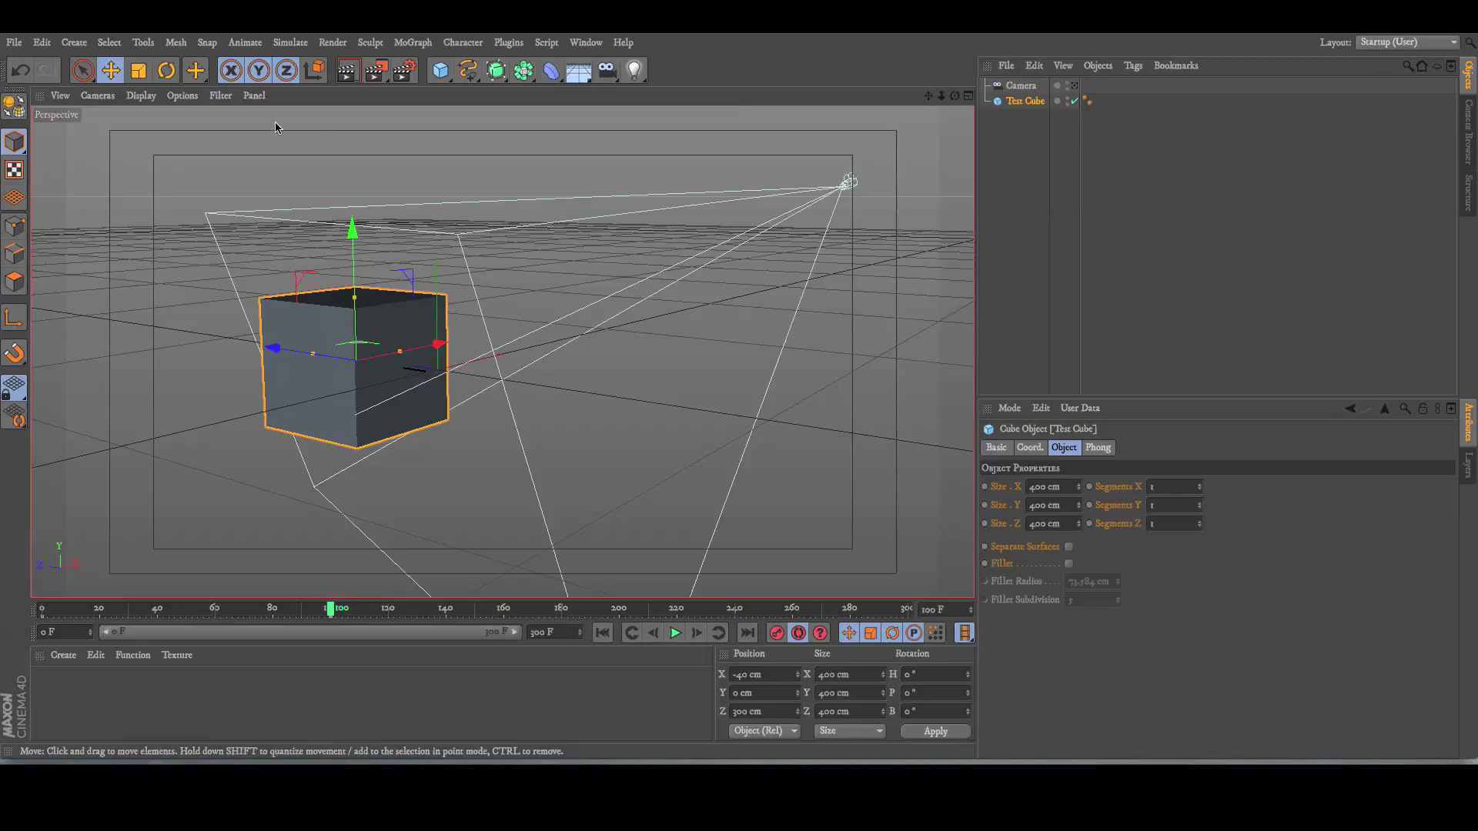
Step: Scale the Test Cube up at frame 200 and tip it 90° in pitch at the end of the timeline
{"action": "left_click", "coordinate": [137, 72]}
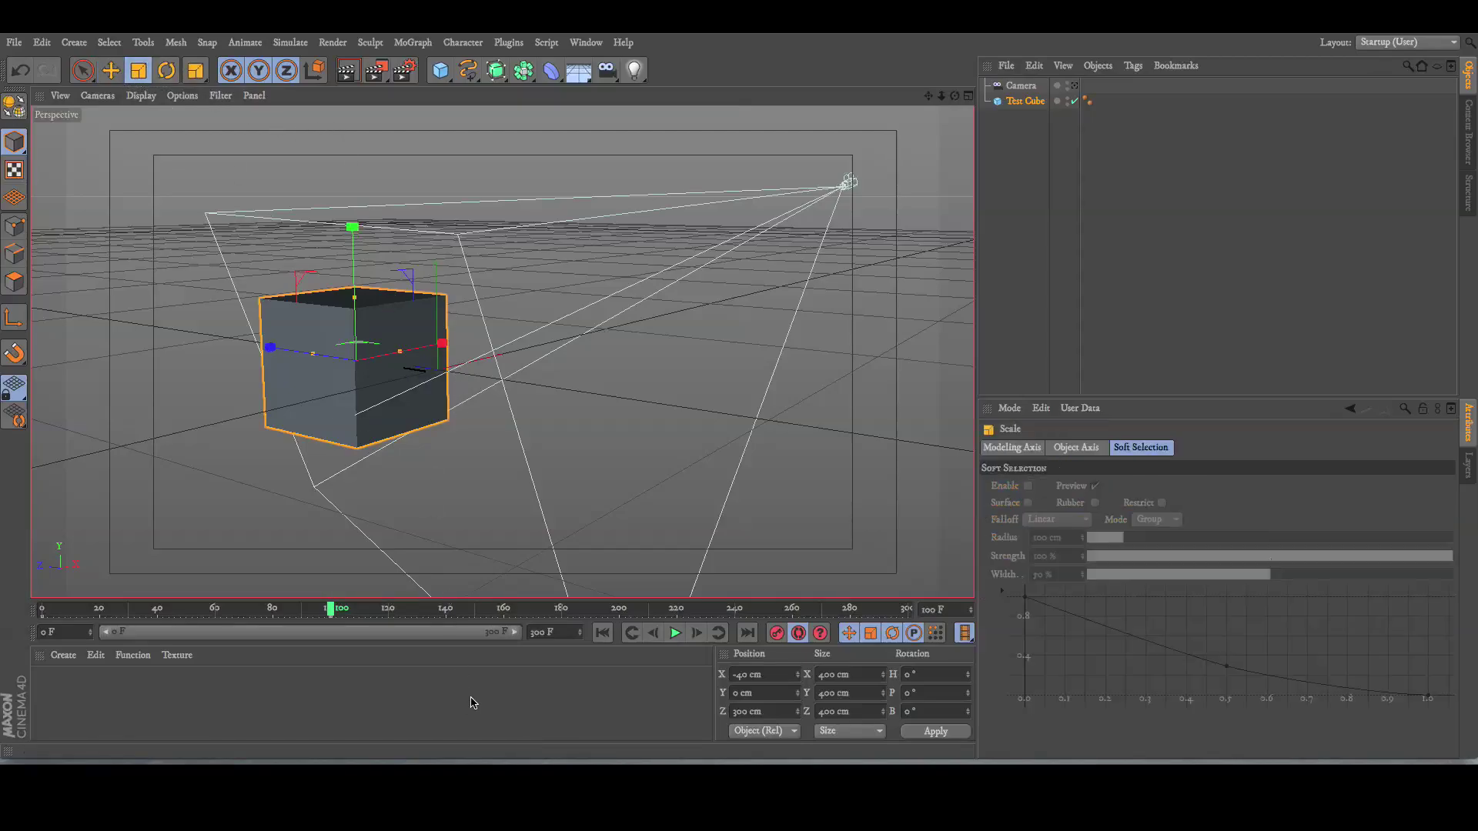
{"action": "left_click_drag", "start_coordinate": [604, 609], "coordinate": [619, 608]}
{"action": "left_click_drag", "start_coordinate": [353, 231], "coordinate": [350, 97]}
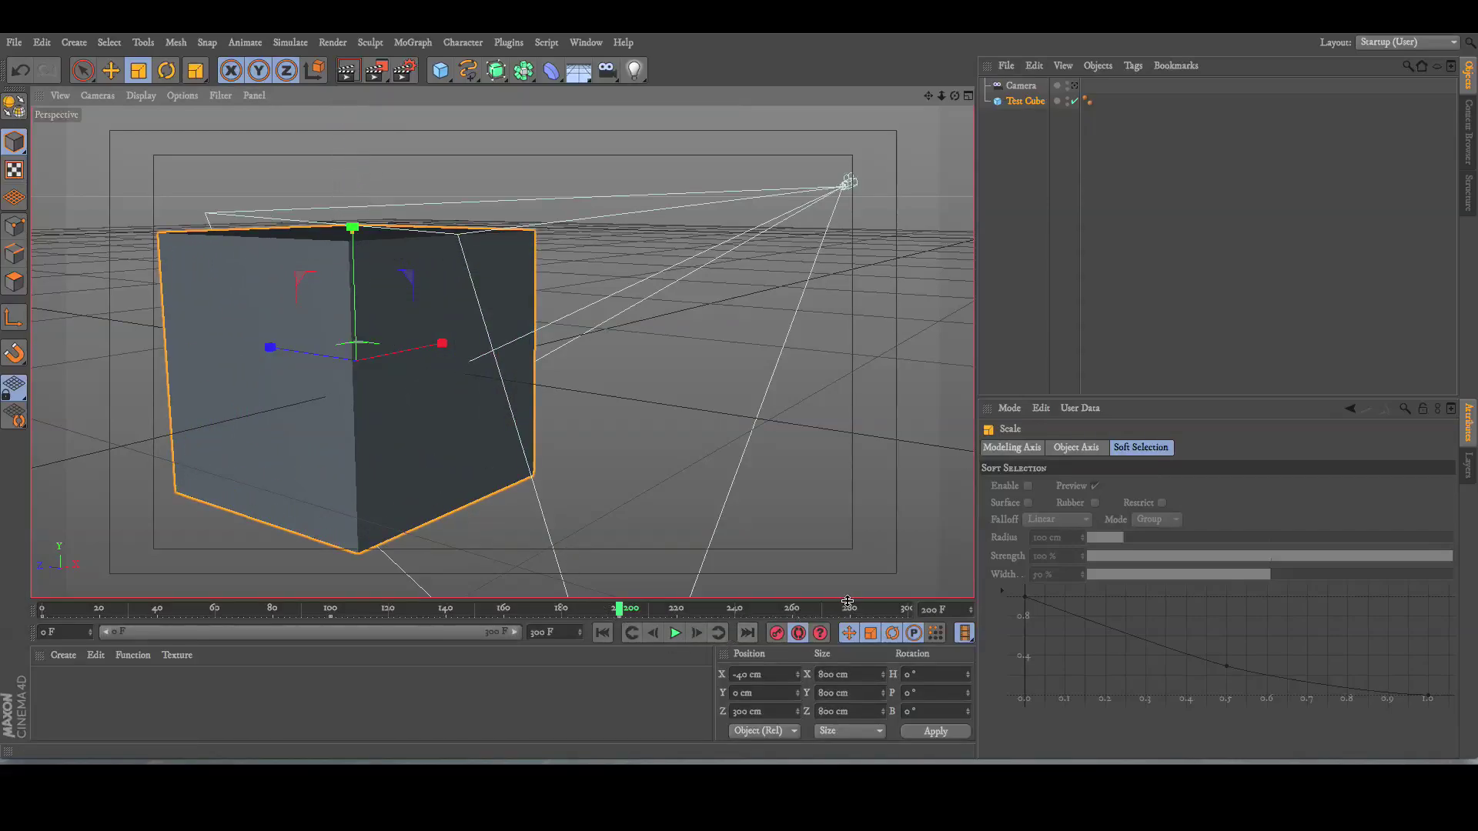
{"action": "left_click", "coordinate": [907, 610]}
{"action": "left_click", "coordinate": [166, 70]}
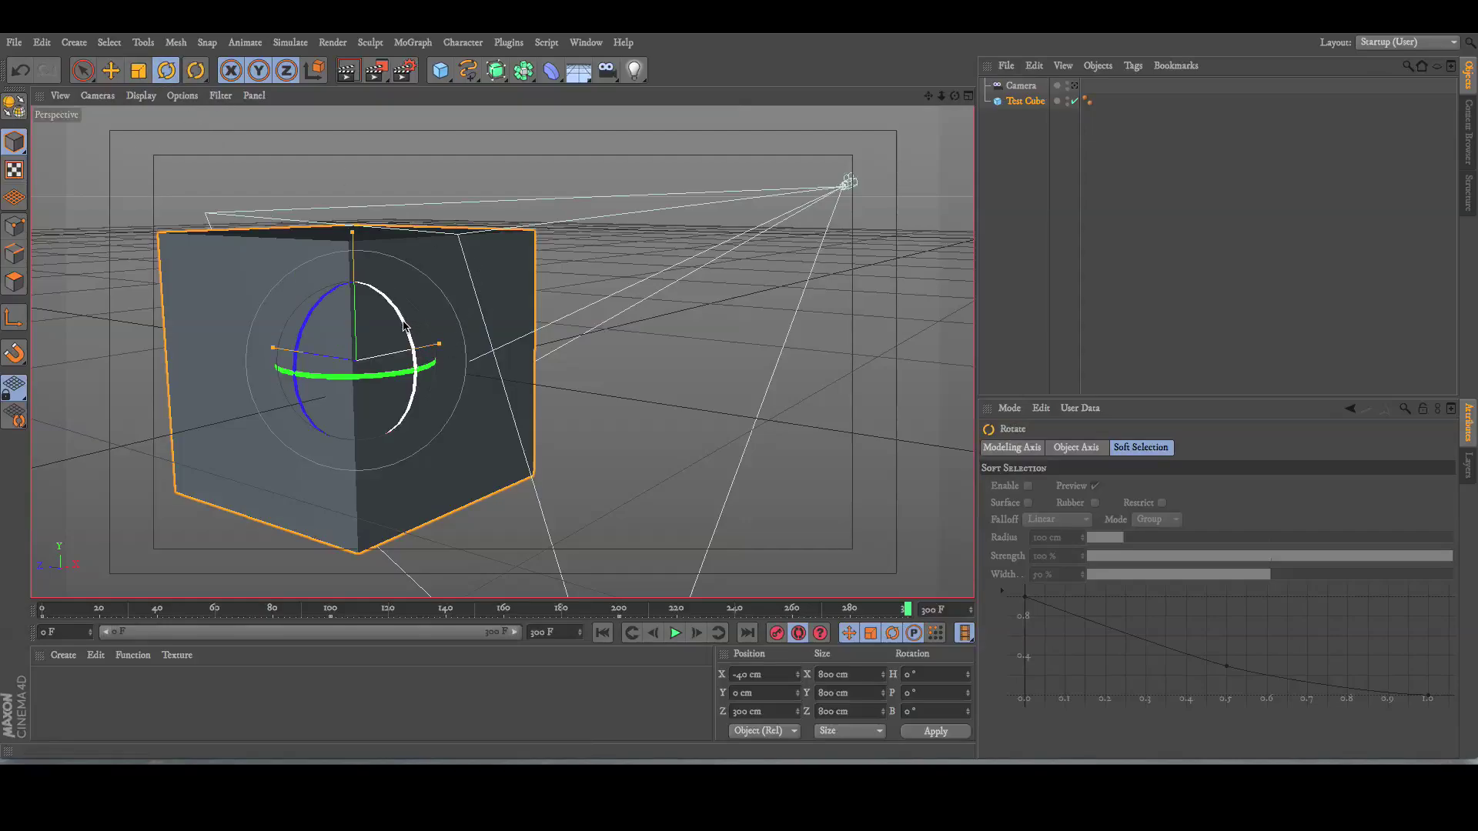
{"action": "left_click_drag", "start_coordinate": [401, 318], "coordinate": [419, 467]}
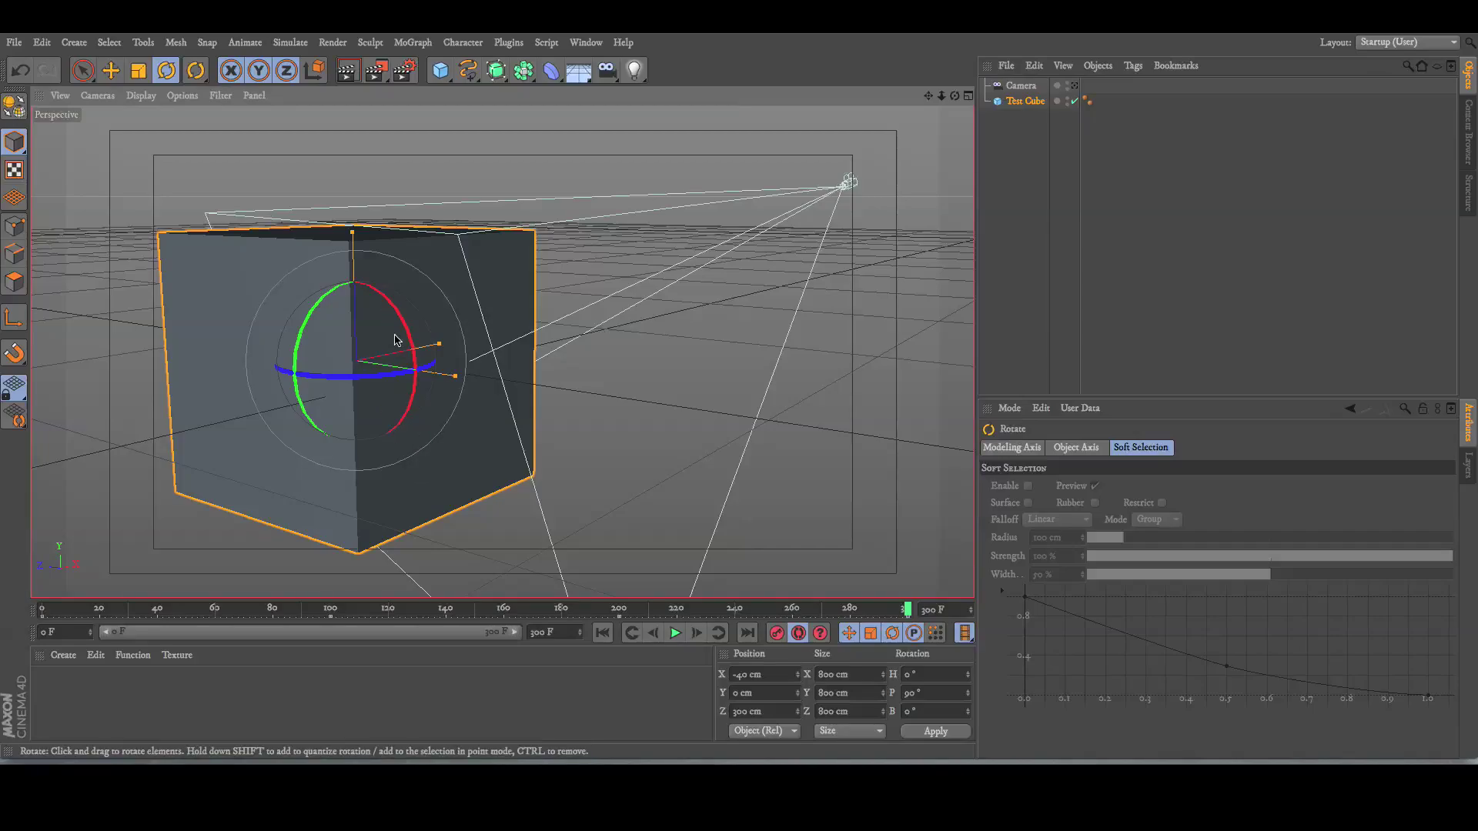
Step: Play the animation from frame 0, stop it, and turn off Auto Keyframing
{"action": "left_click", "coordinate": [608, 638]}
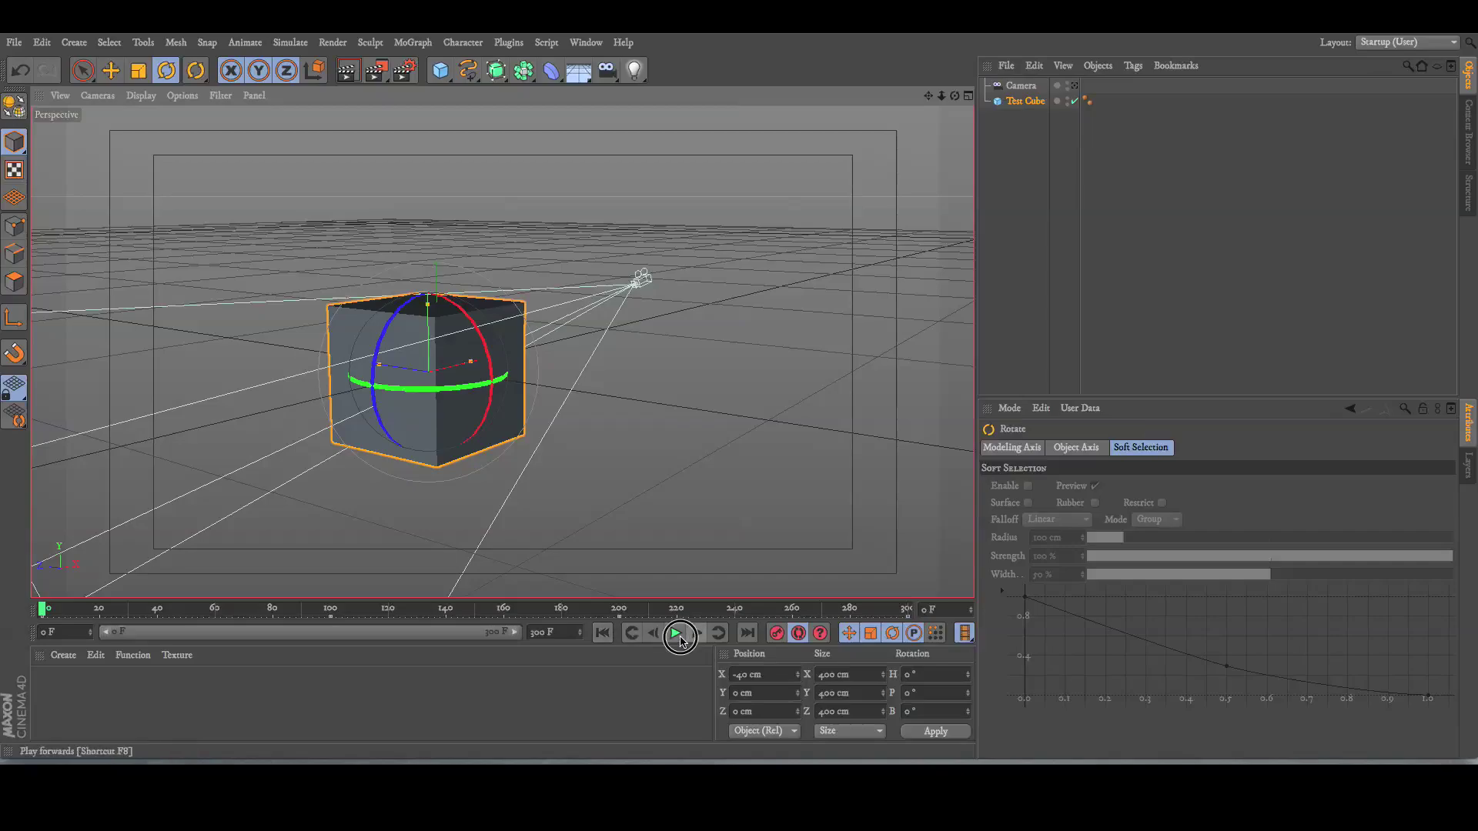
{"action": "left_click", "coordinate": [678, 635]}
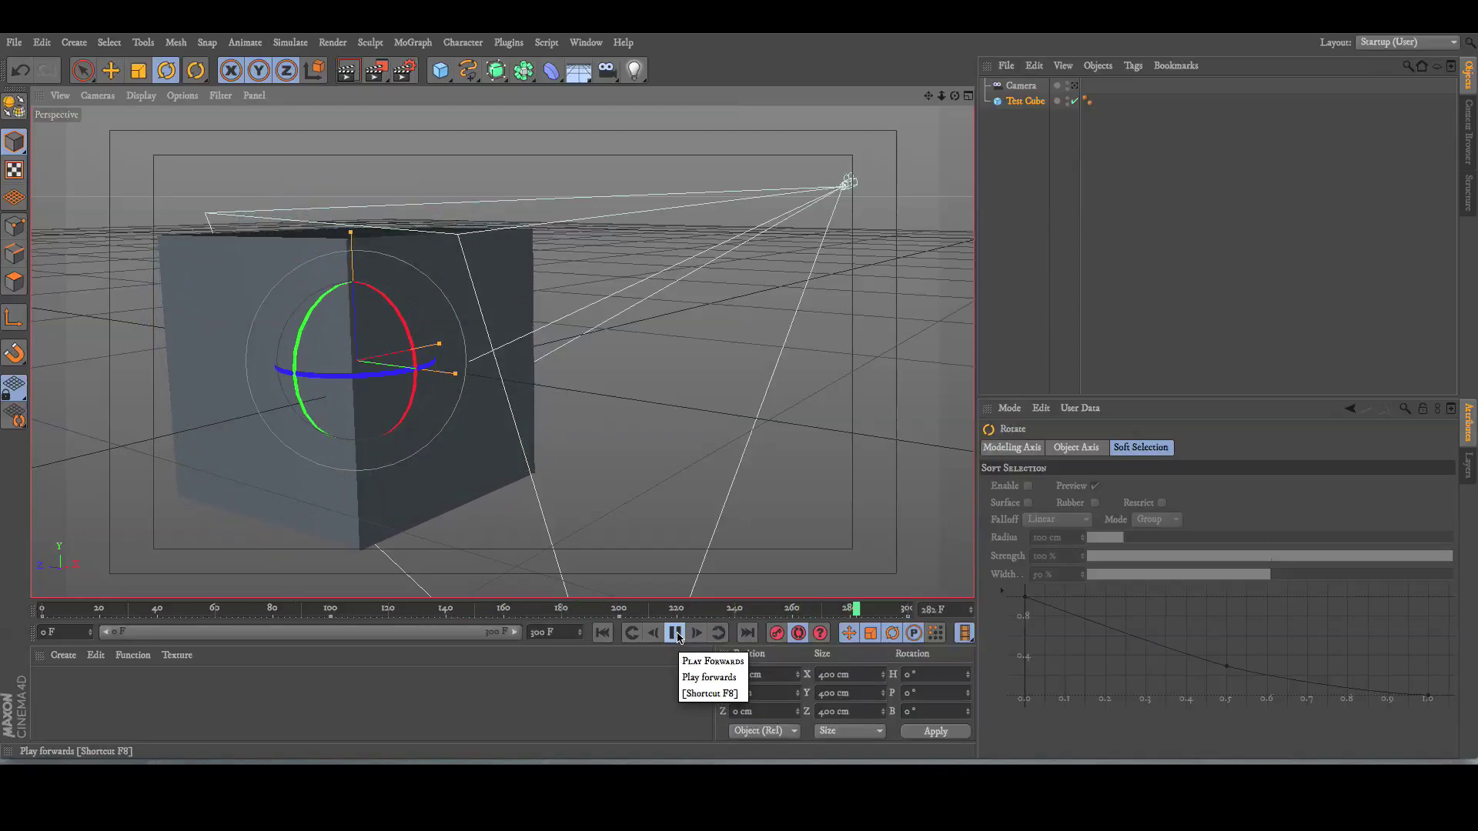
{"action": "left_click", "coordinate": [676, 633]}
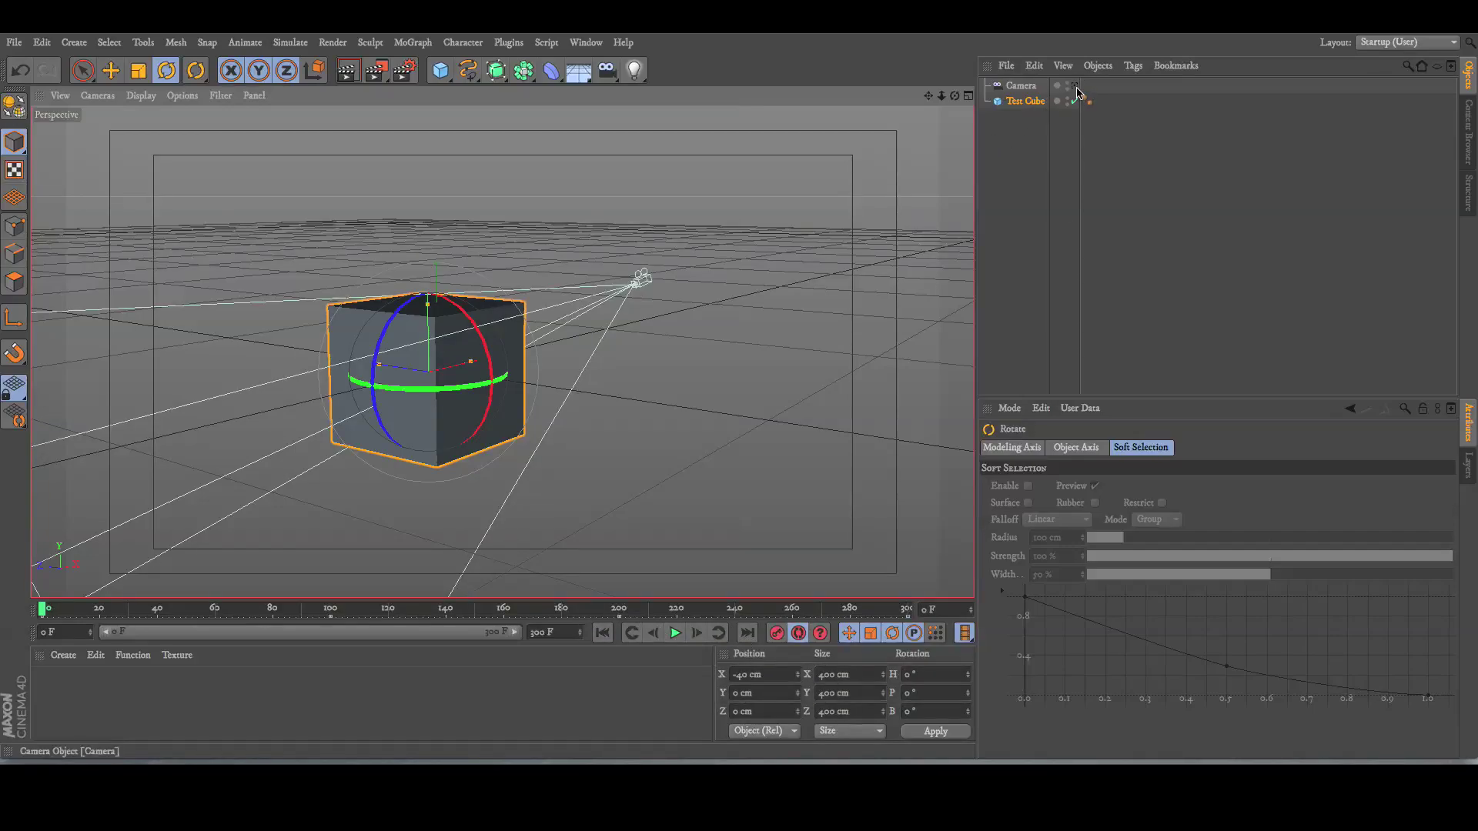
{"action": "left_click", "coordinate": [799, 633]}
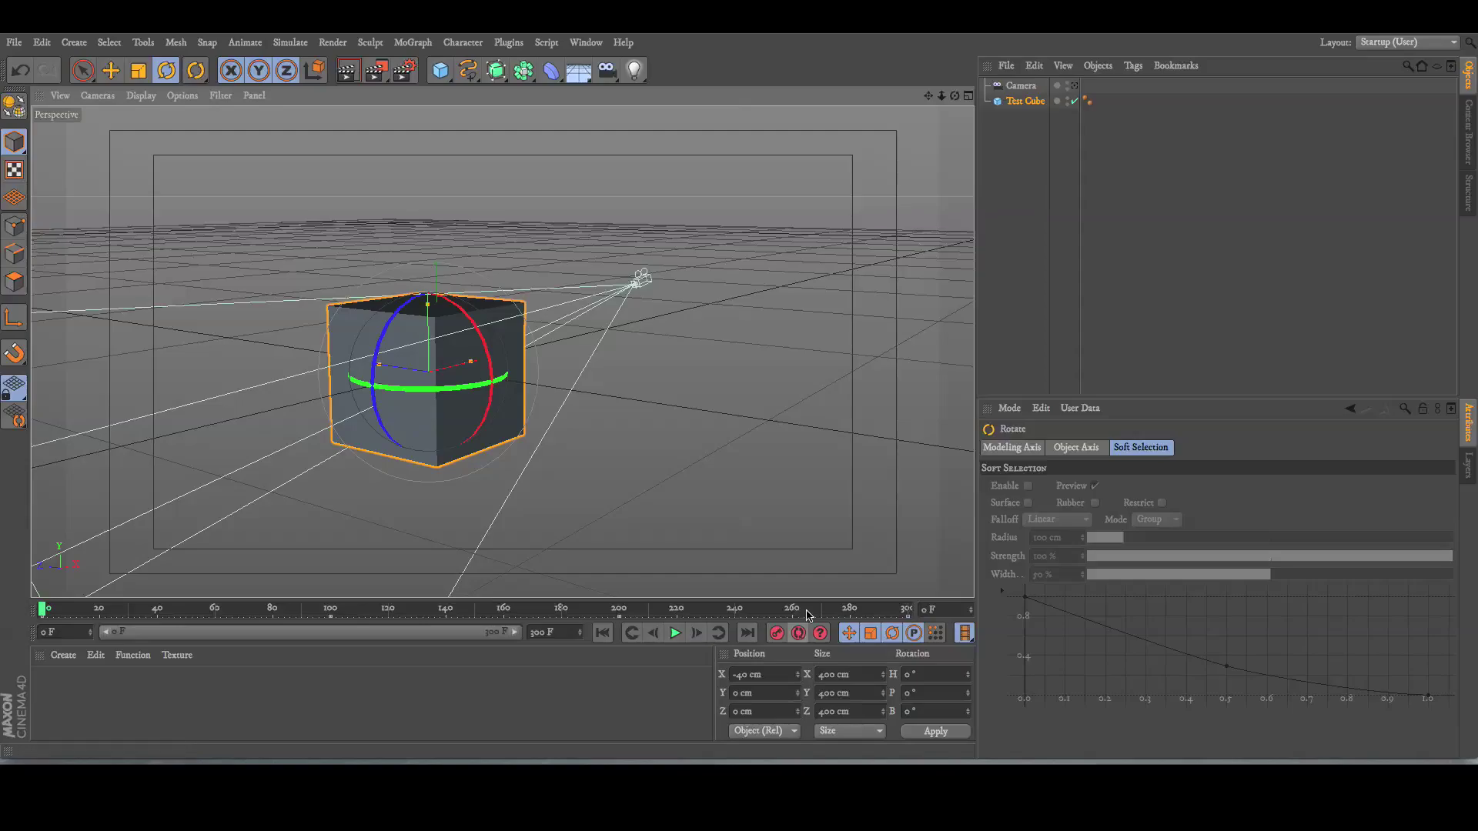
Step: Play the animation through the scene Camera, rewind, and return to the Perspective view with Autokey off
{"action": "left_click", "coordinate": [1076, 86]}
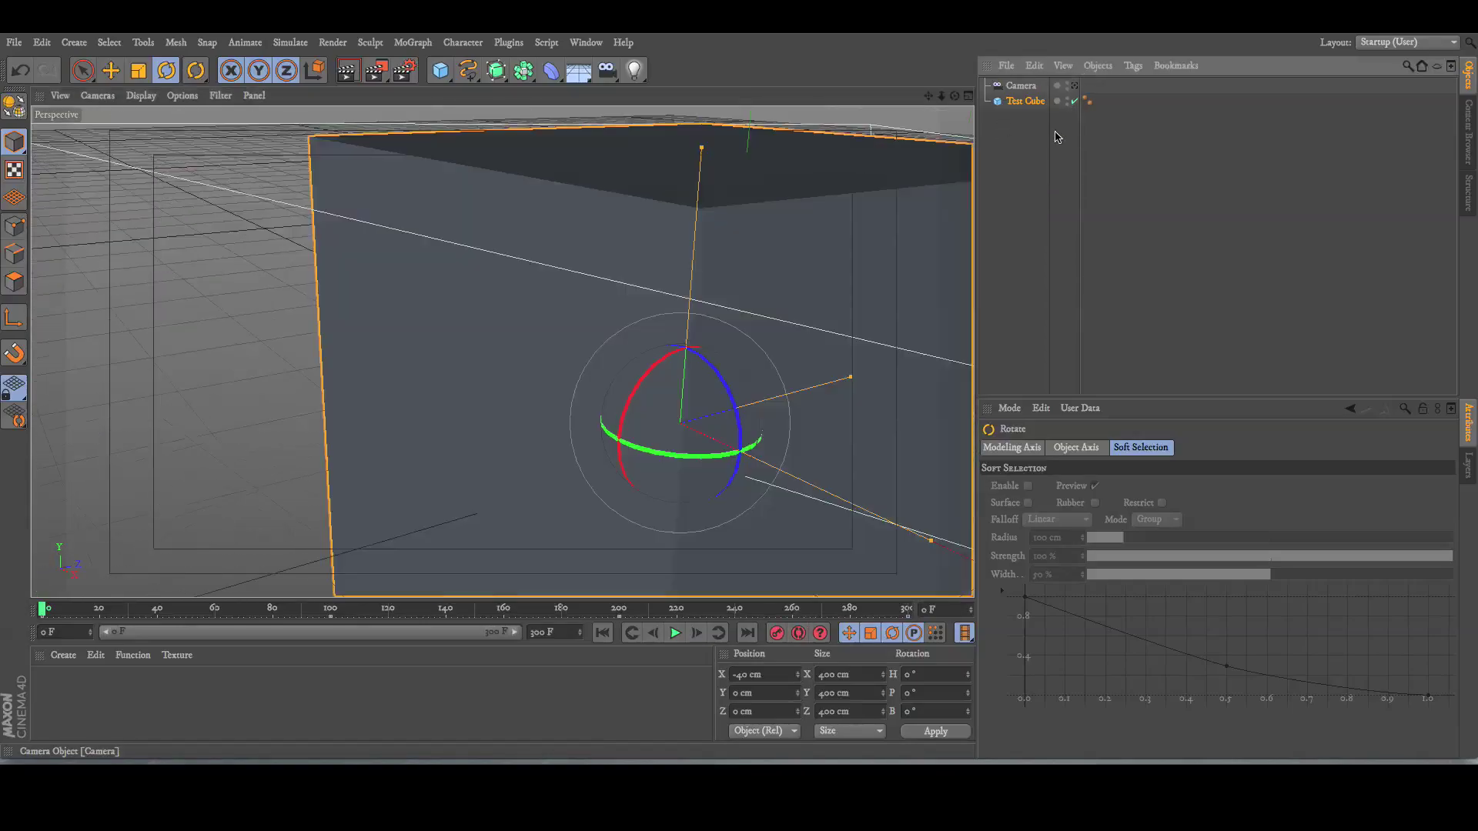
{"action": "left_click", "coordinate": [678, 634]}
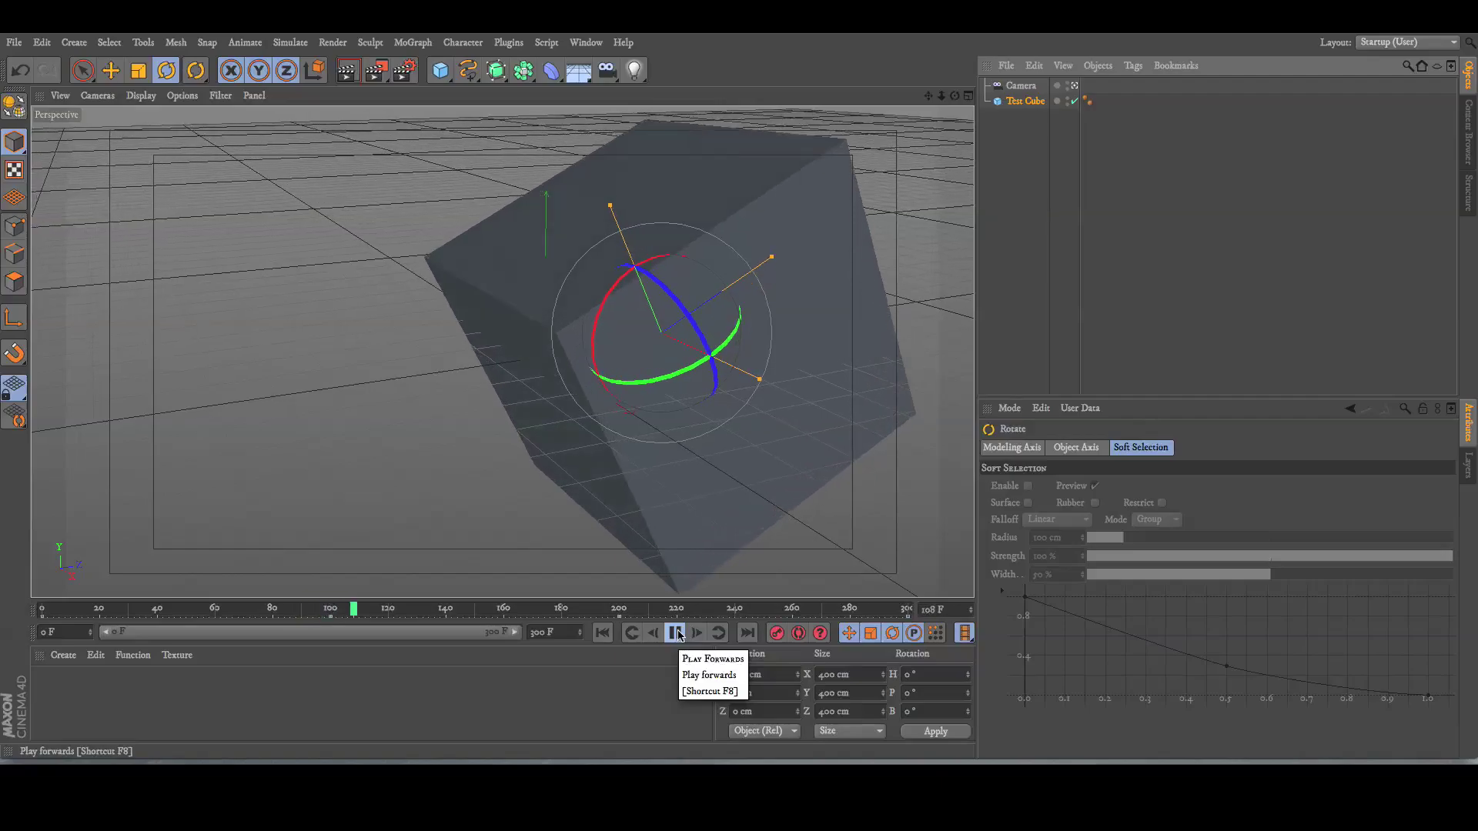
{"action": "left_click", "coordinate": [677, 634]}
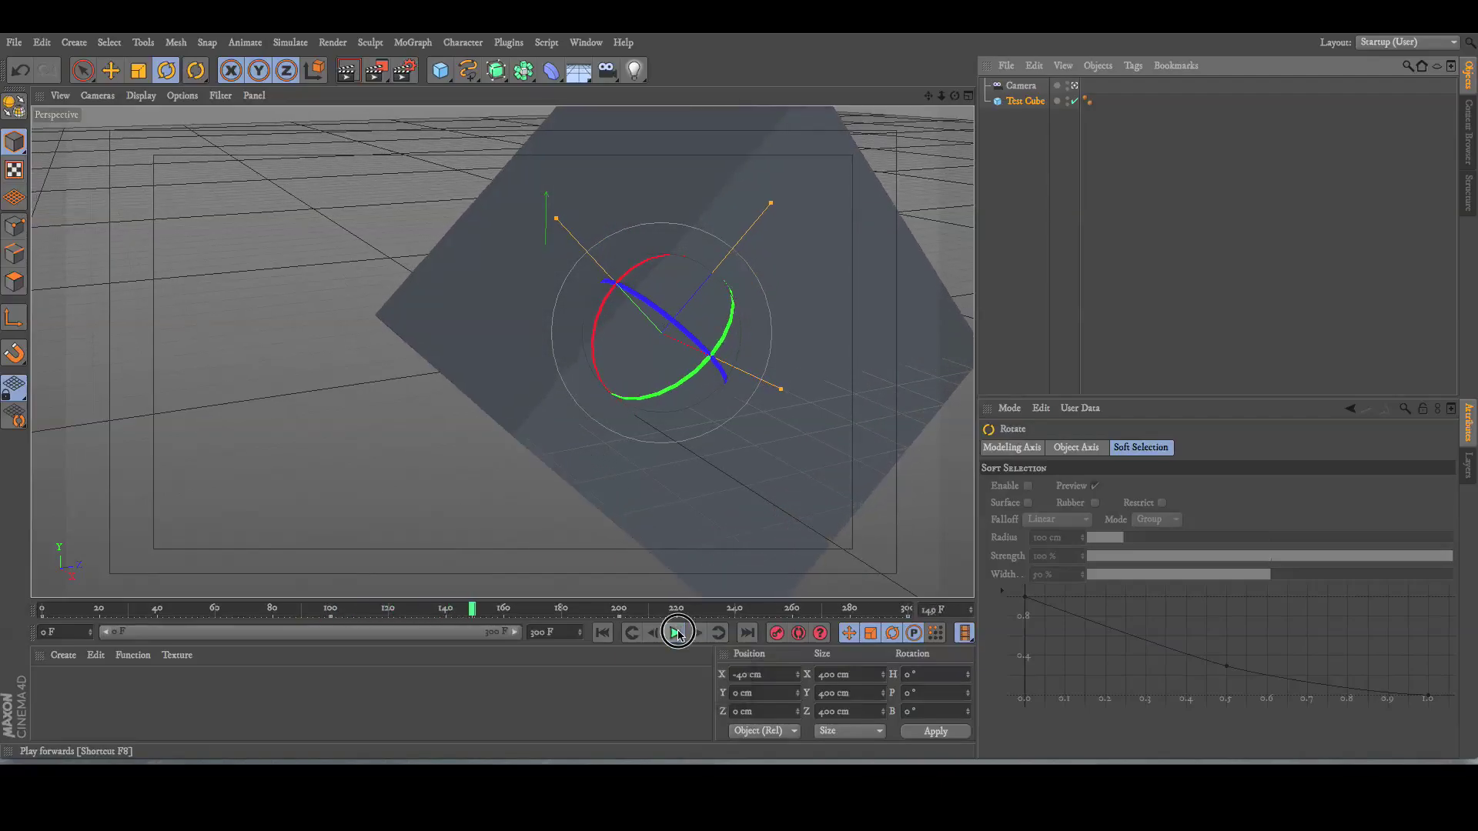
{"action": "left_click", "coordinate": [615, 633]}
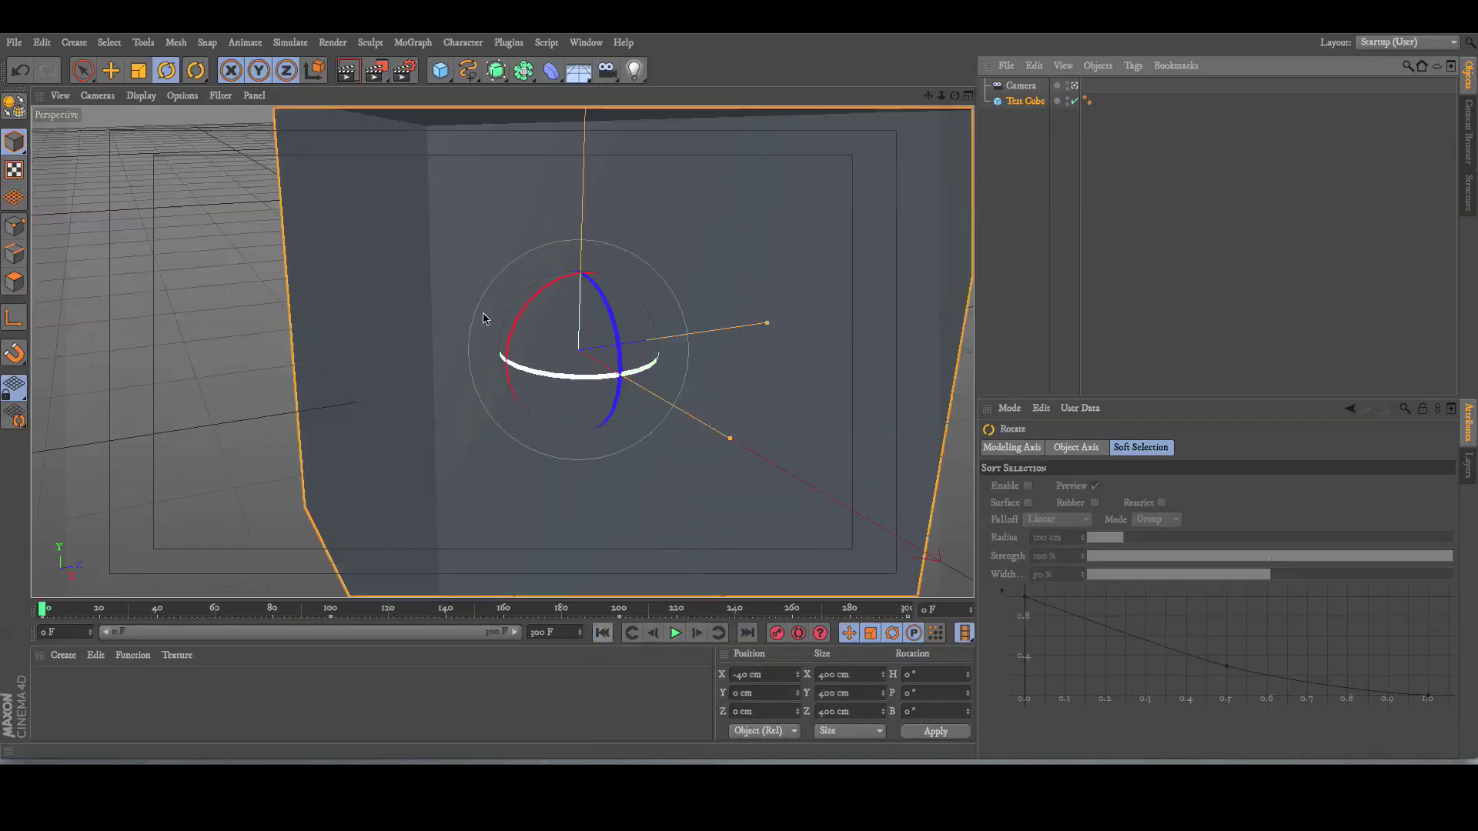
{"action": "left_click", "coordinate": [1075, 86]}
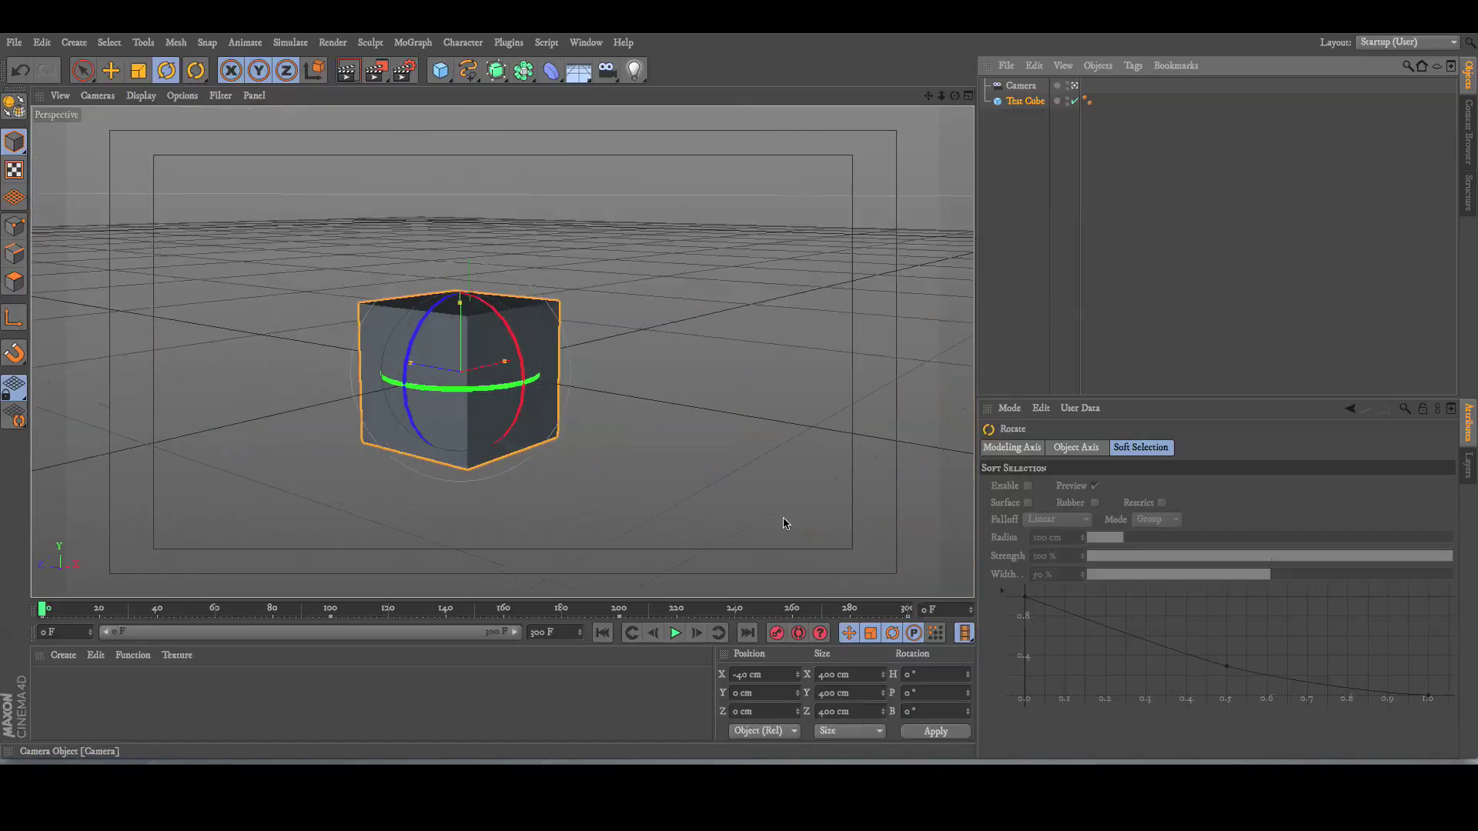
{"action": "left_click", "coordinate": [798, 635]}
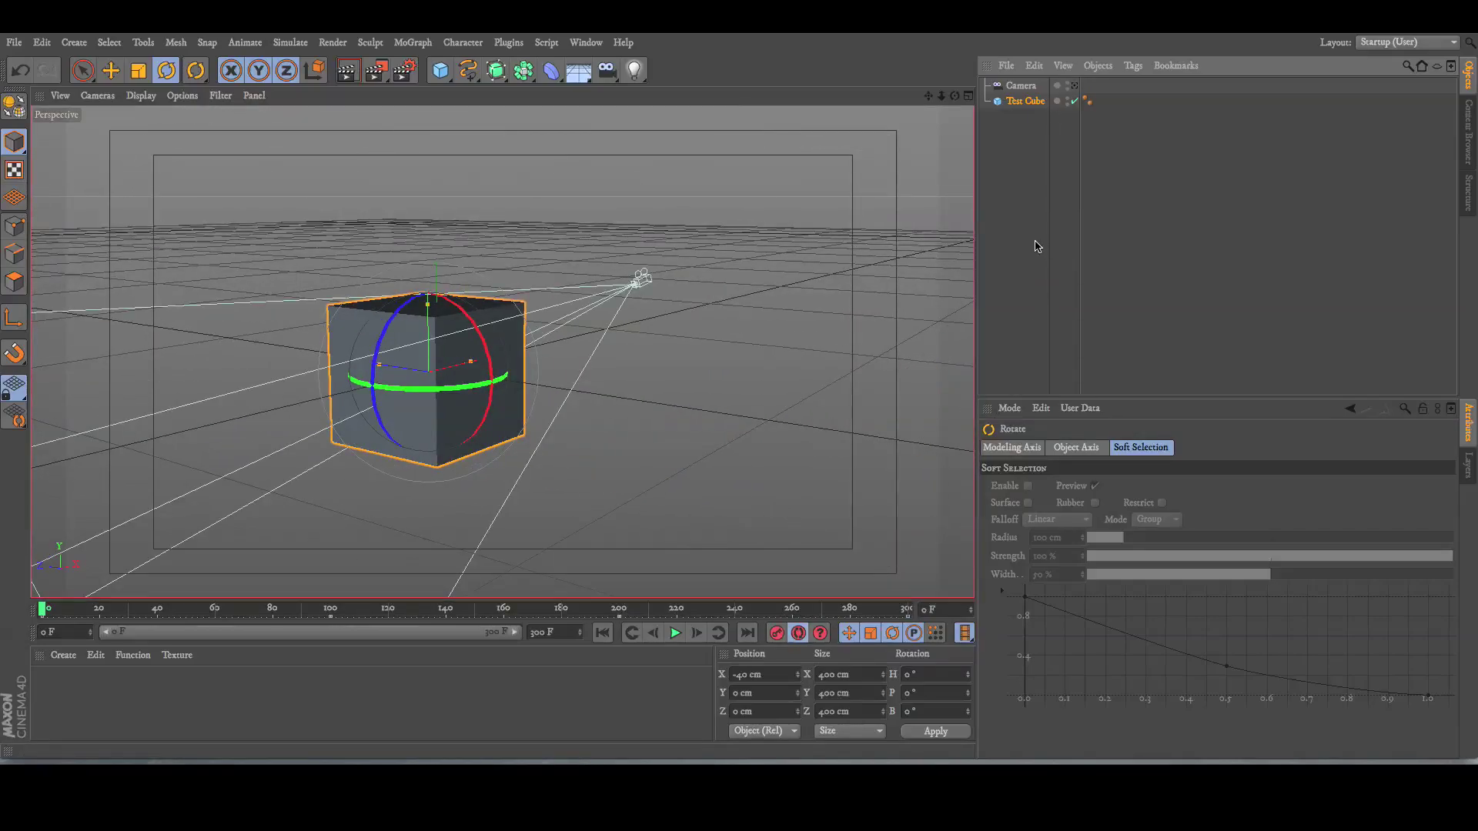
{"action": "left_click", "coordinate": [797, 633]}
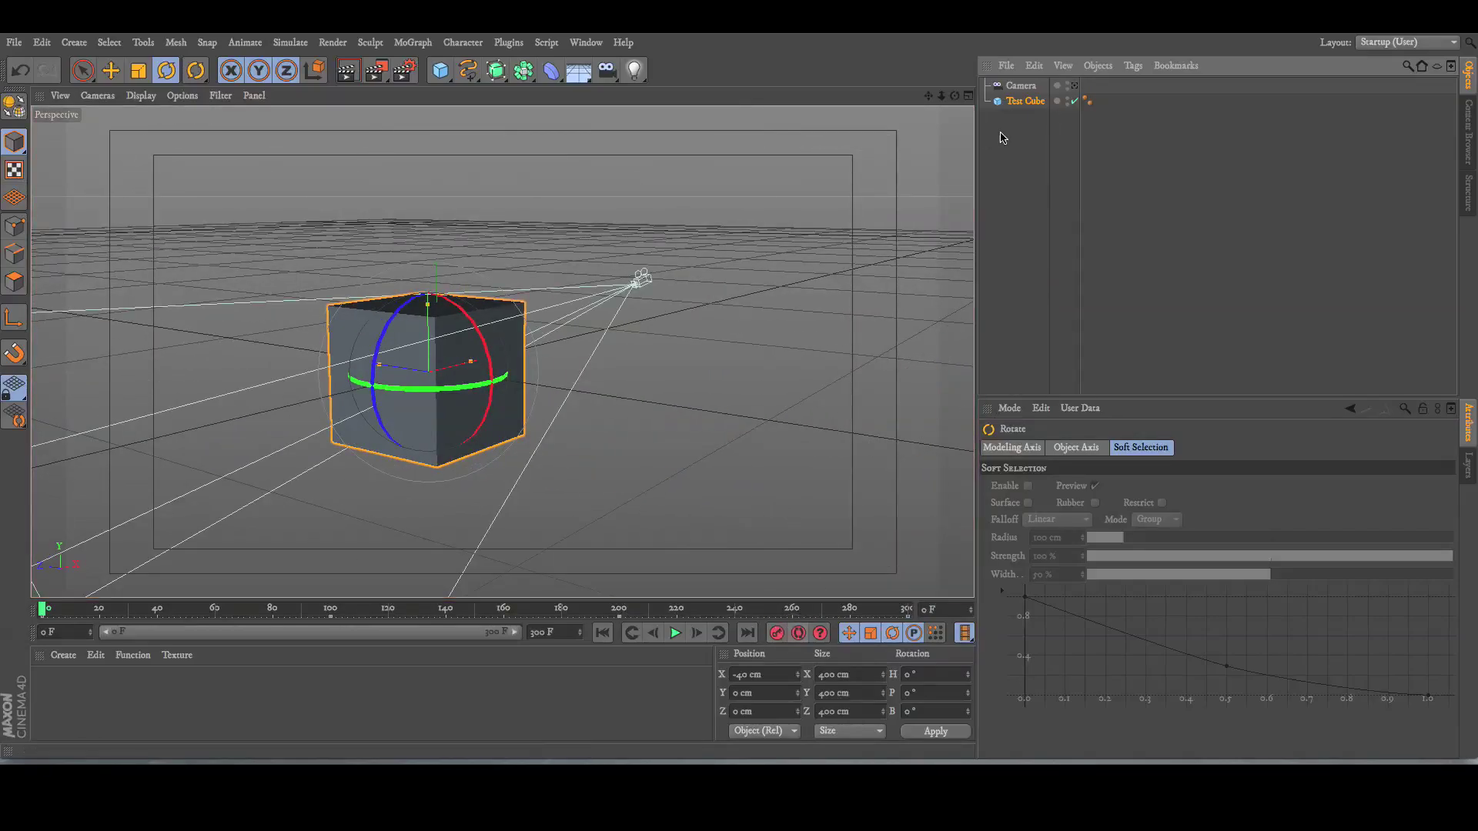
Step: Copy and paste the Camera and rename the copy 'Back Up'
{"action": "left_click", "coordinate": [1021, 86]}
{"action": "key", "text": "ctrl+c"}
{"action": "key", "text": "ctrl+v"}
{"action": "double_click", "coordinate": [1036, 90]}
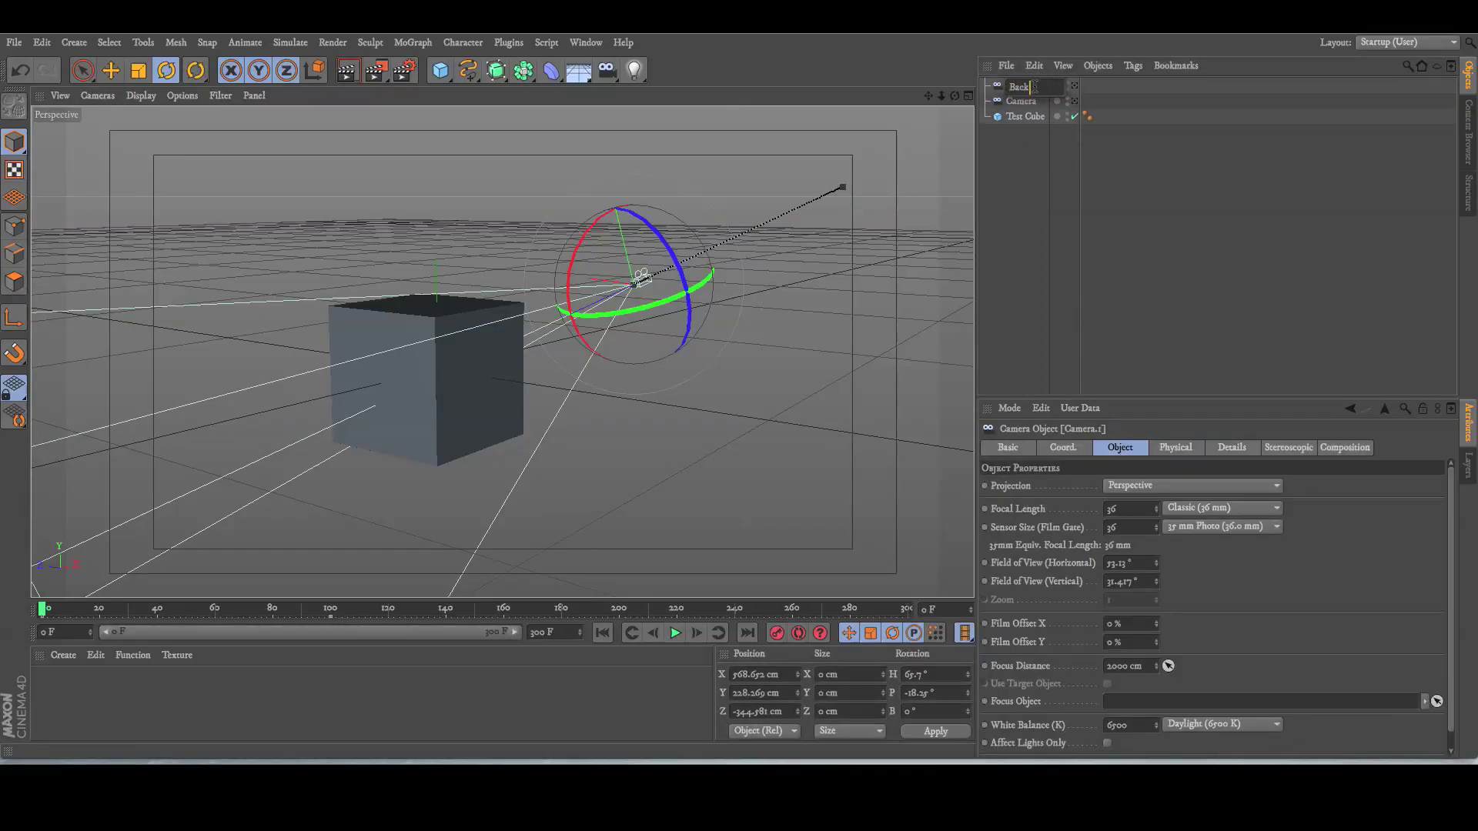
{"action": "type", "text": "Back Up"}
{"action": "key", "text": "Return"}
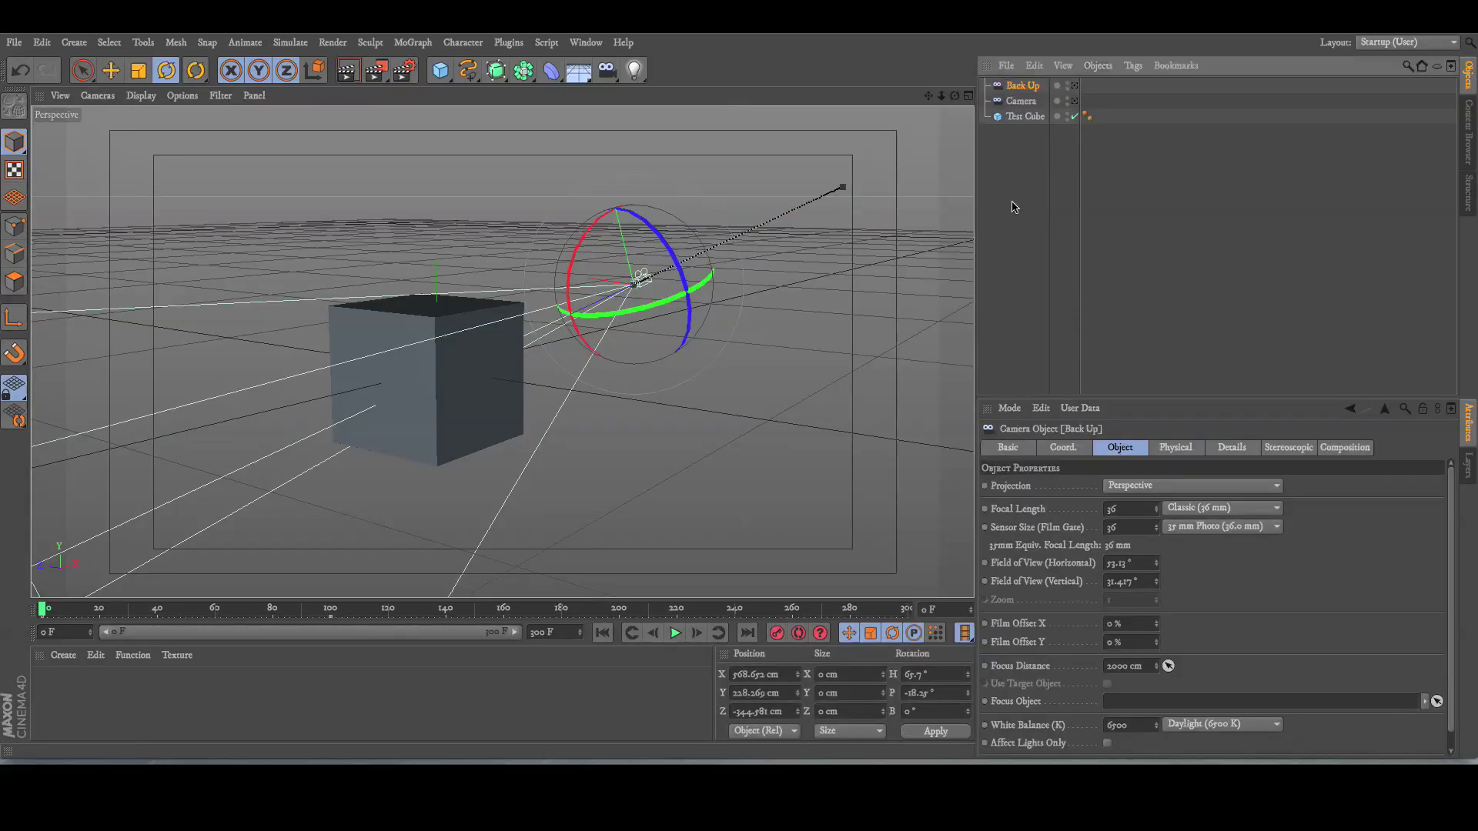
{"action": "left_click", "coordinate": [1193, 270]}
{"action": "left_click", "coordinate": [1022, 86]}
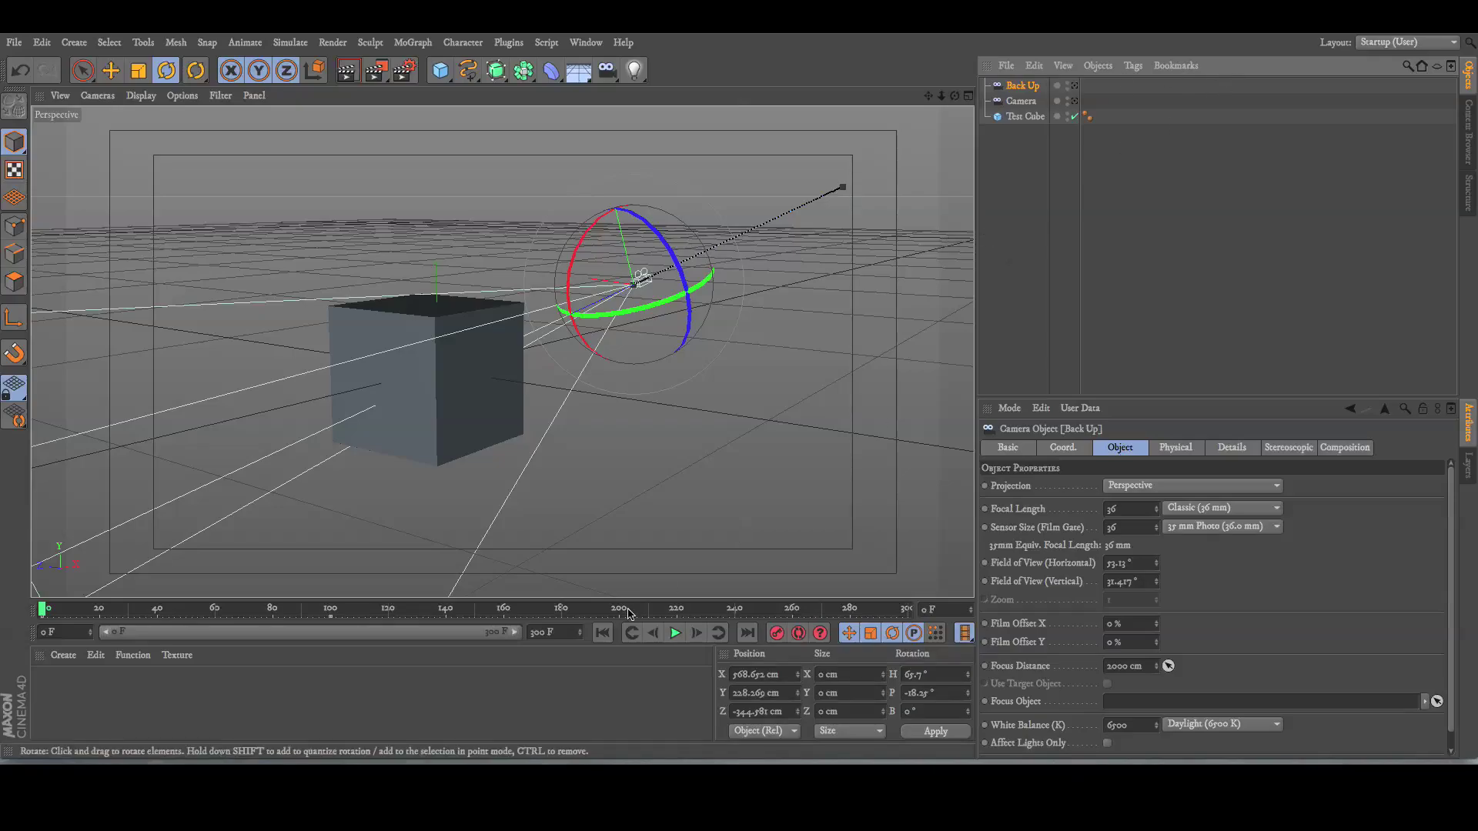
Step: Play the animation, rewind it to the start, and deselect the Back Up camera
{"action": "left_click", "coordinate": [557, 683]}
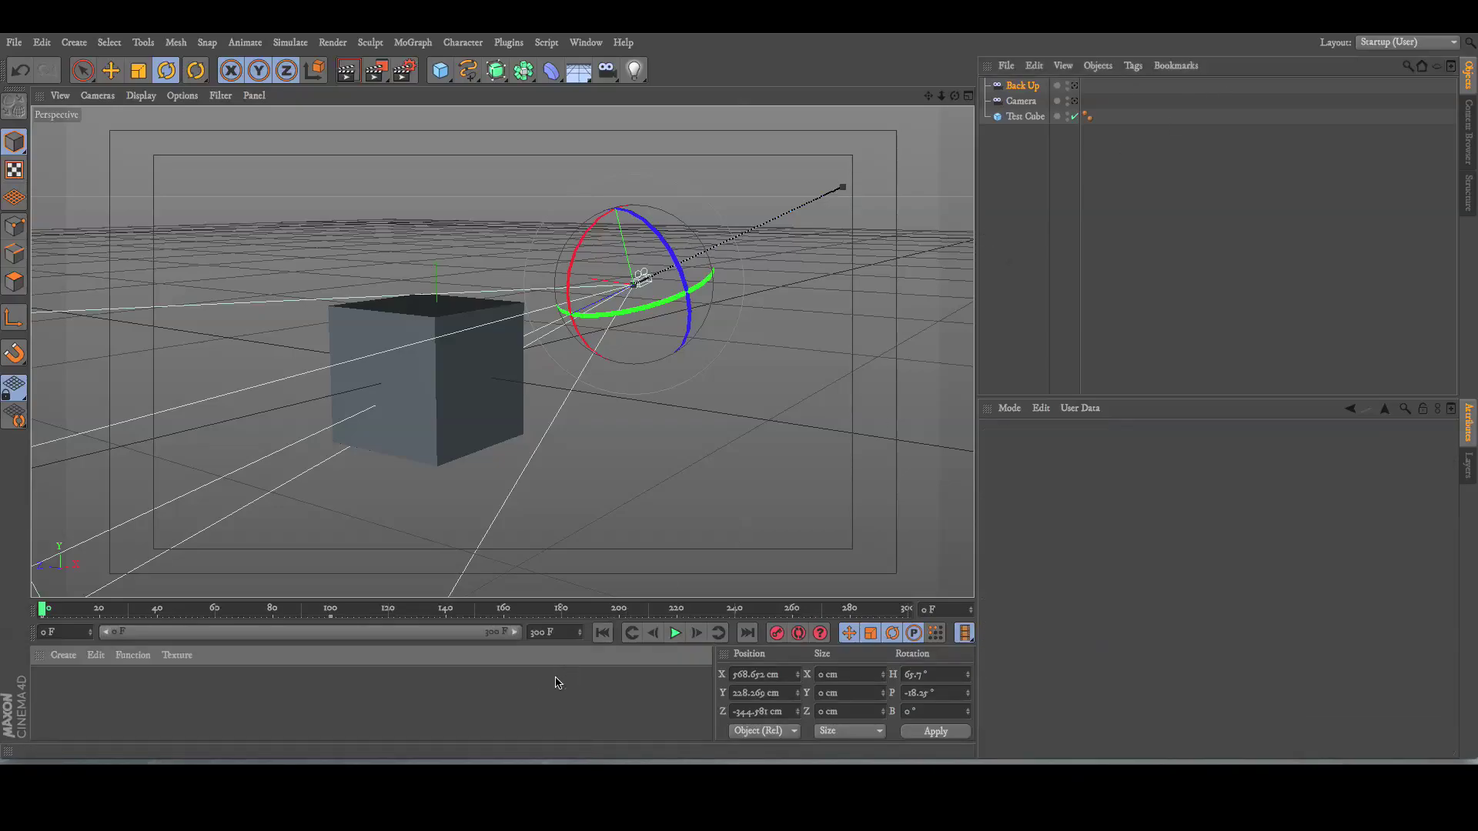
{"action": "left_click", "coordinate": [674, 632]}
{"action": "left_click", "coordinate": [673, 630]}
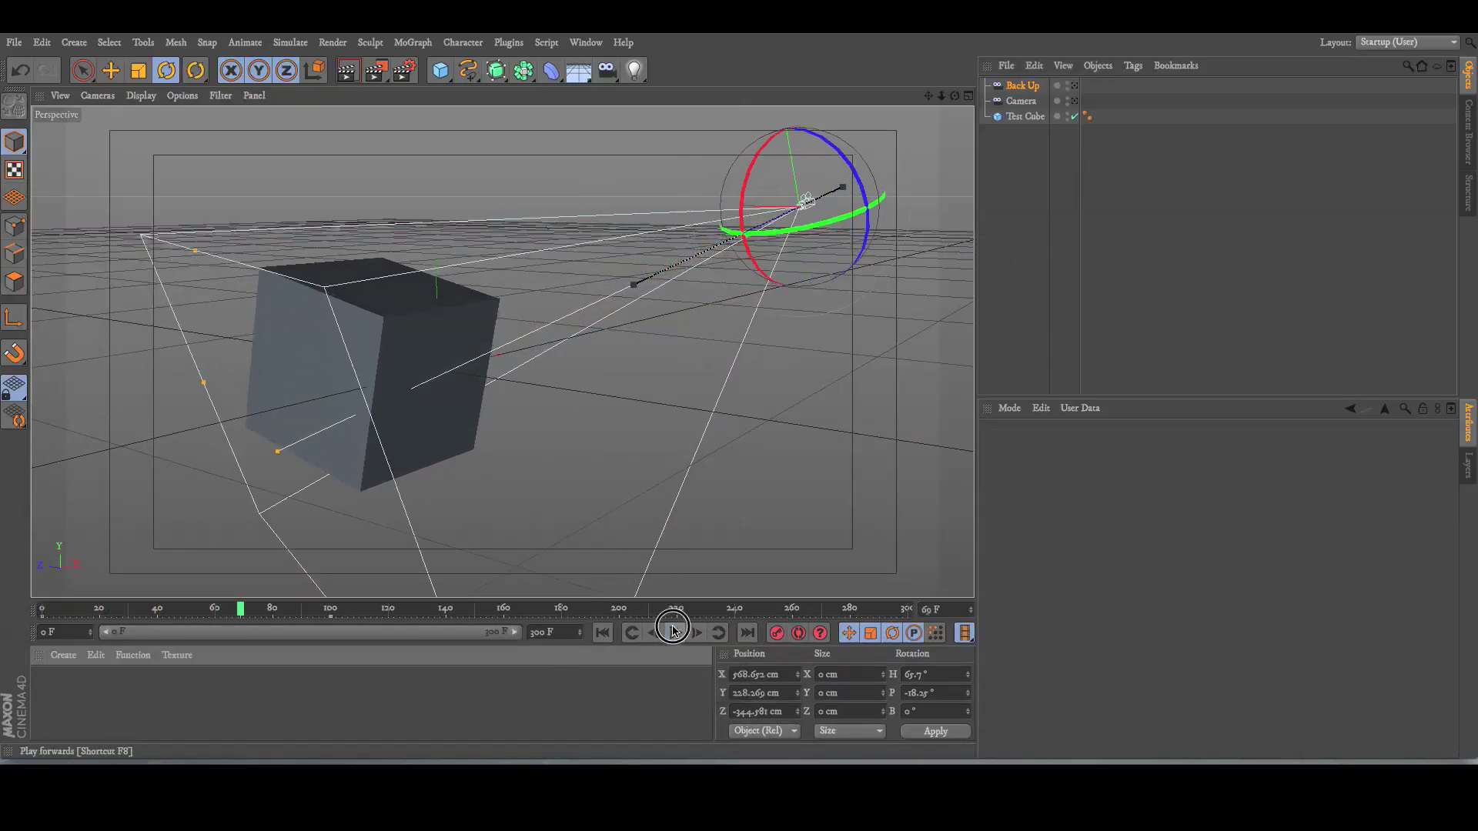
{"action": "left_click", "coordinate": [624, 633]}
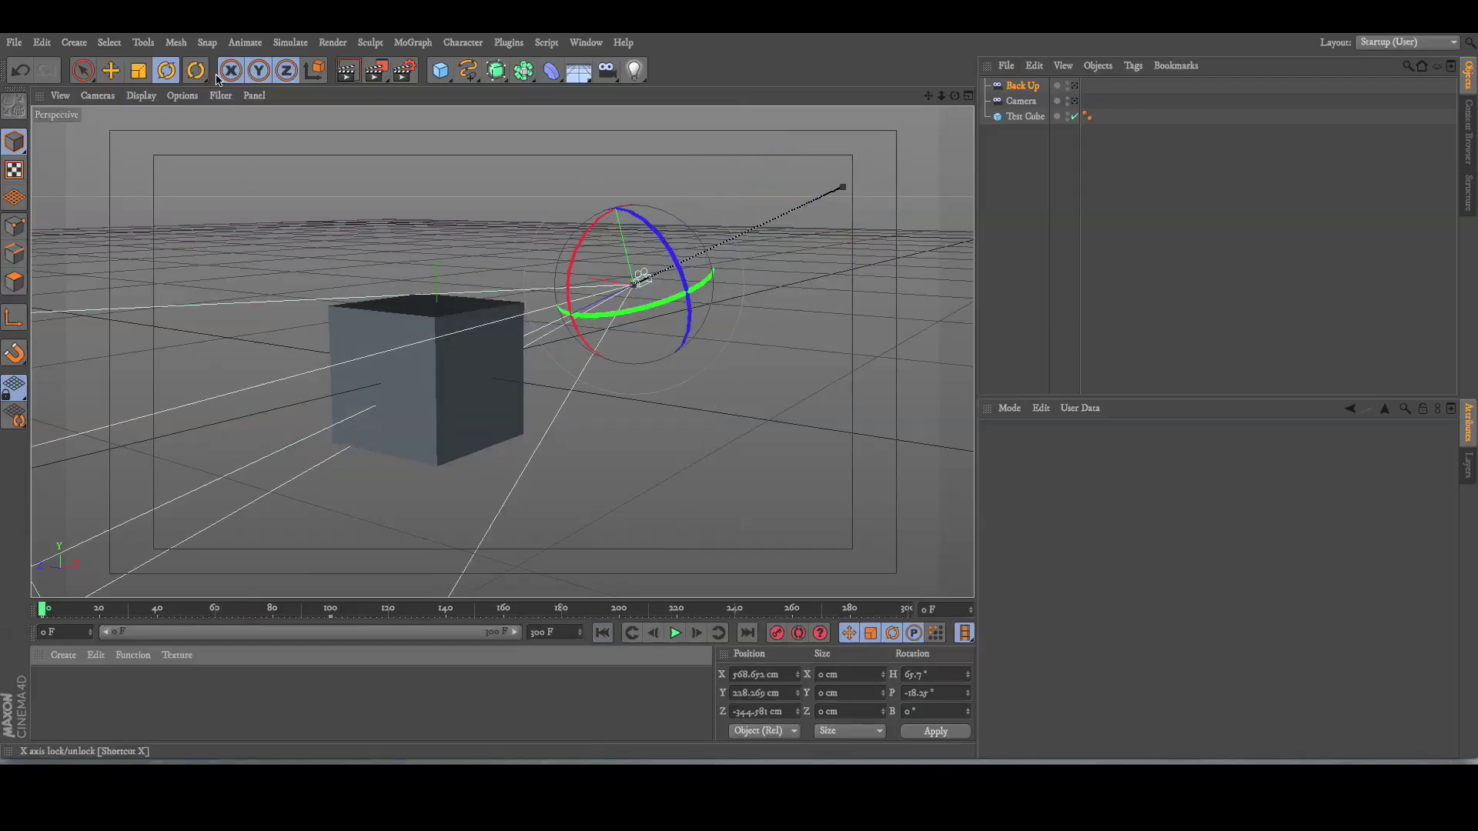
{"action": "left_click", "coordinate": [1013, 218]}
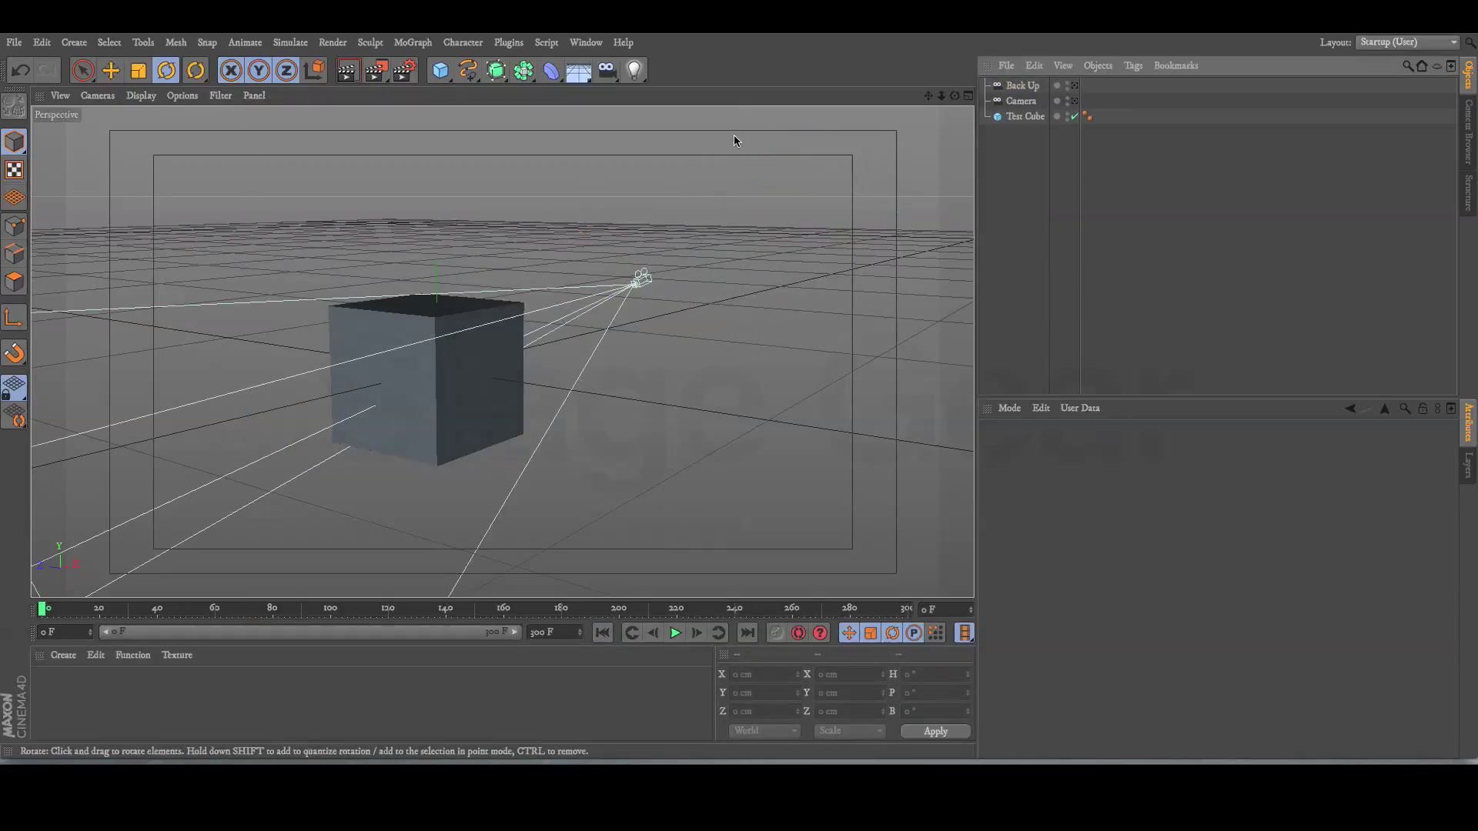
Step: Add a Floor object, lower it beneath the Test Cube, and render a preview
{"action": "left_click", "coordinate": [578, 72]}
{"action": "left_click_drag", "start_coordinate": [579, 71], "coordinate": [651, 91]}
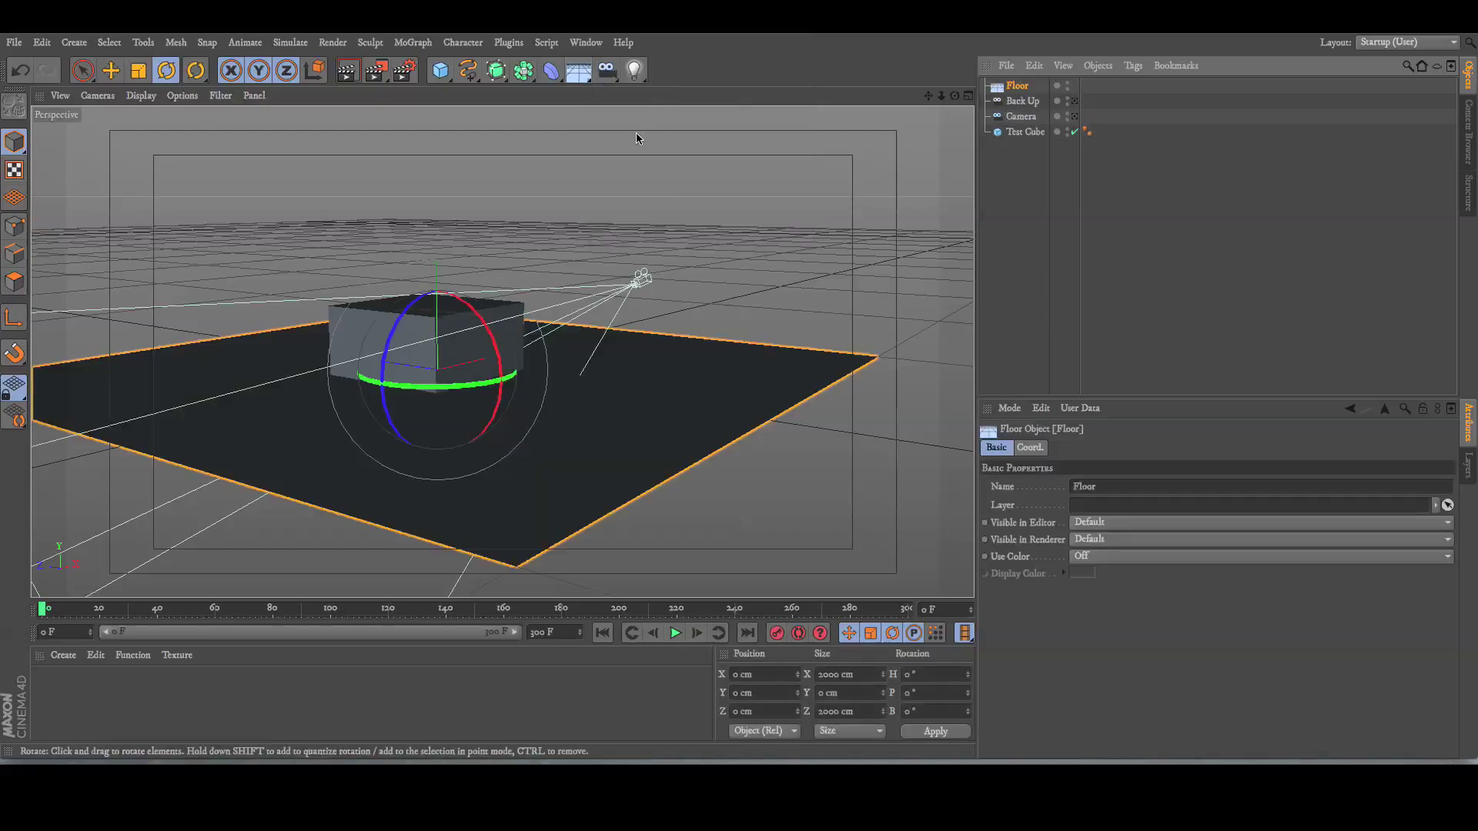
{"action": "left_click", "coordinate": [110, 70]}
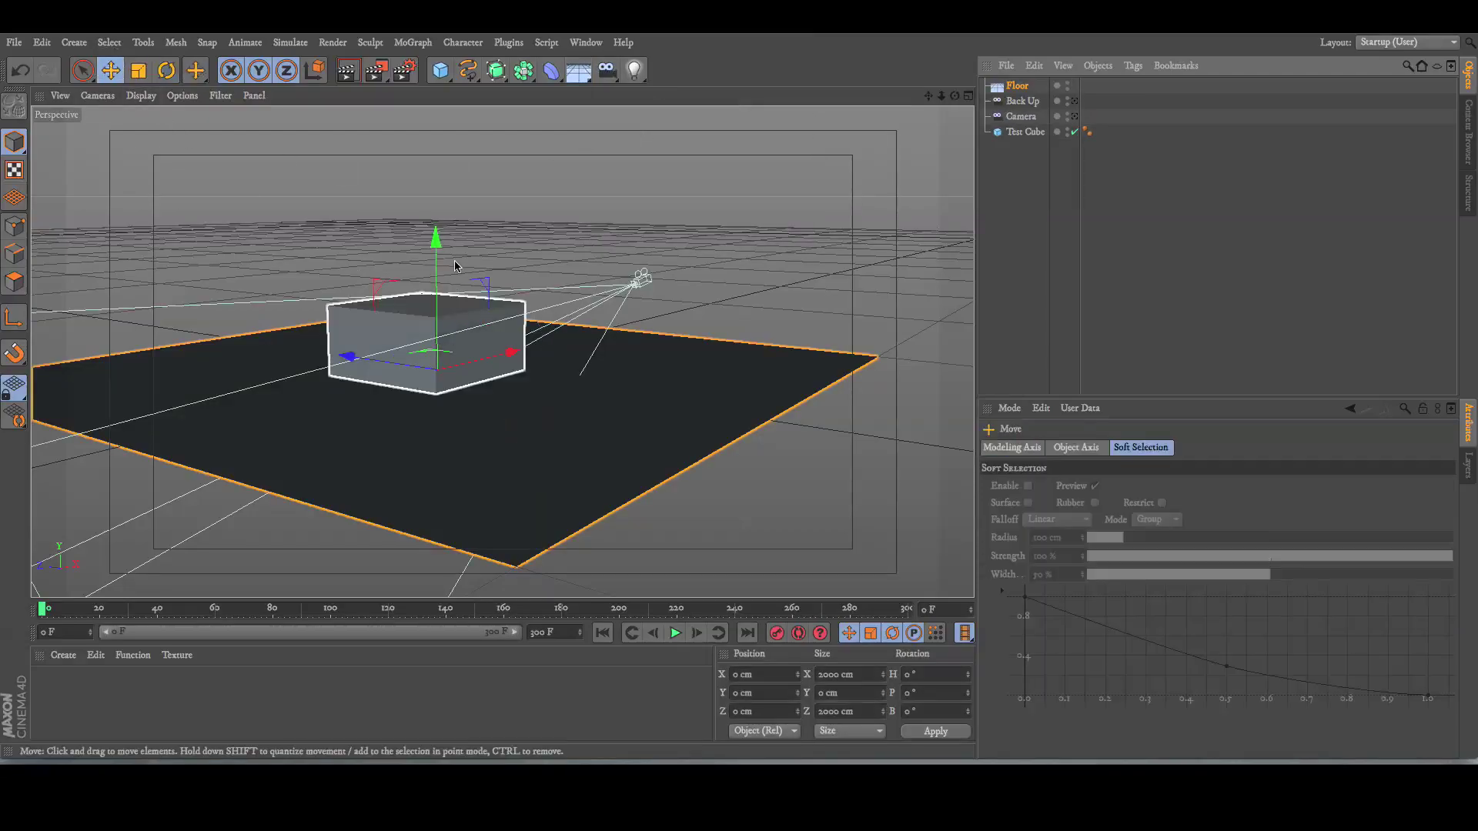
{"action": "left_click_drag", "start_coordinate": [432, 237], "coordinate": [436, 369]}
{"action": "left_click", "coordinate": [347, 77]}
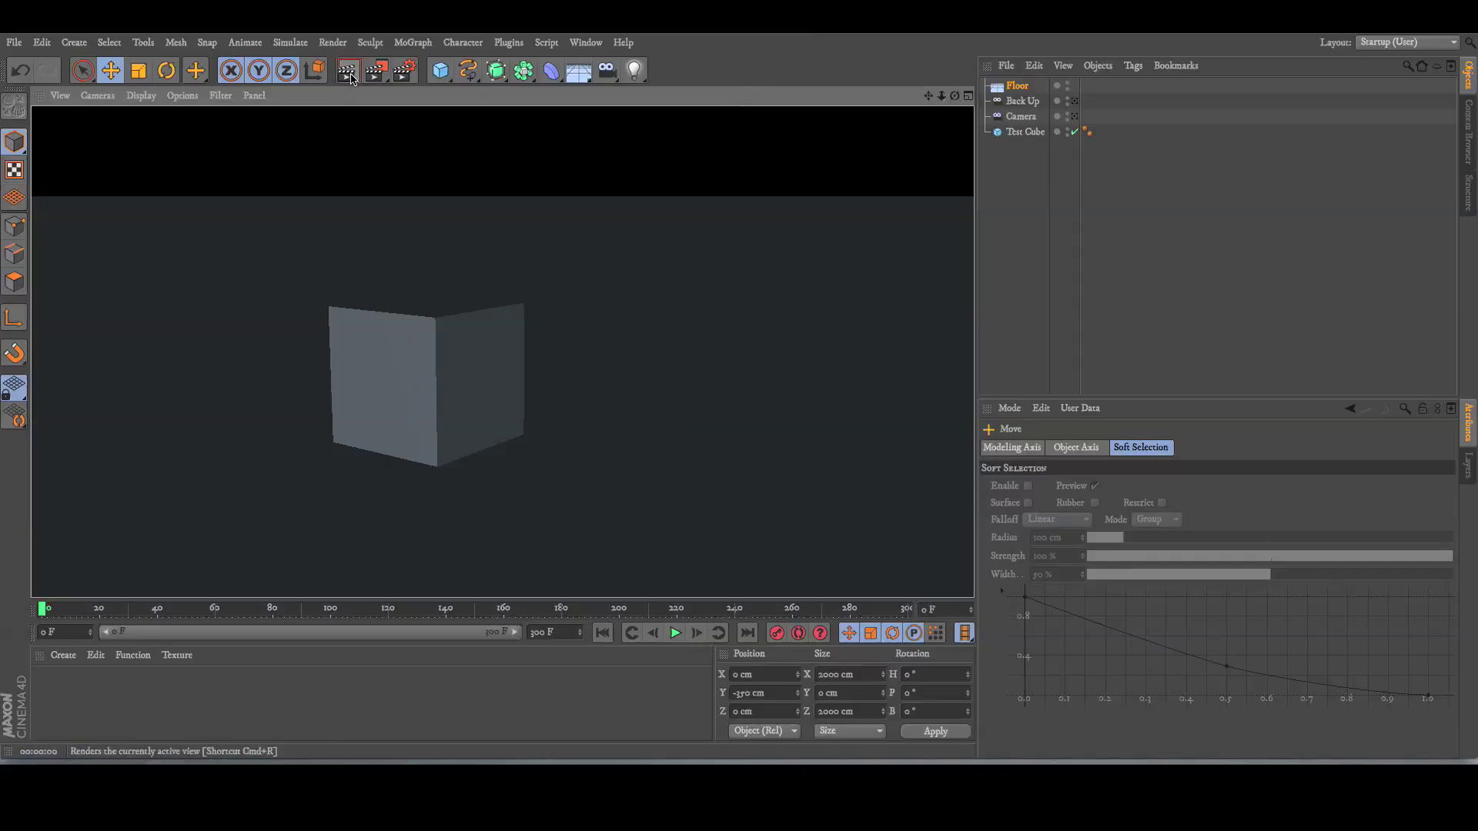
{"action": "left_click", "coordinate": [589, 429]}
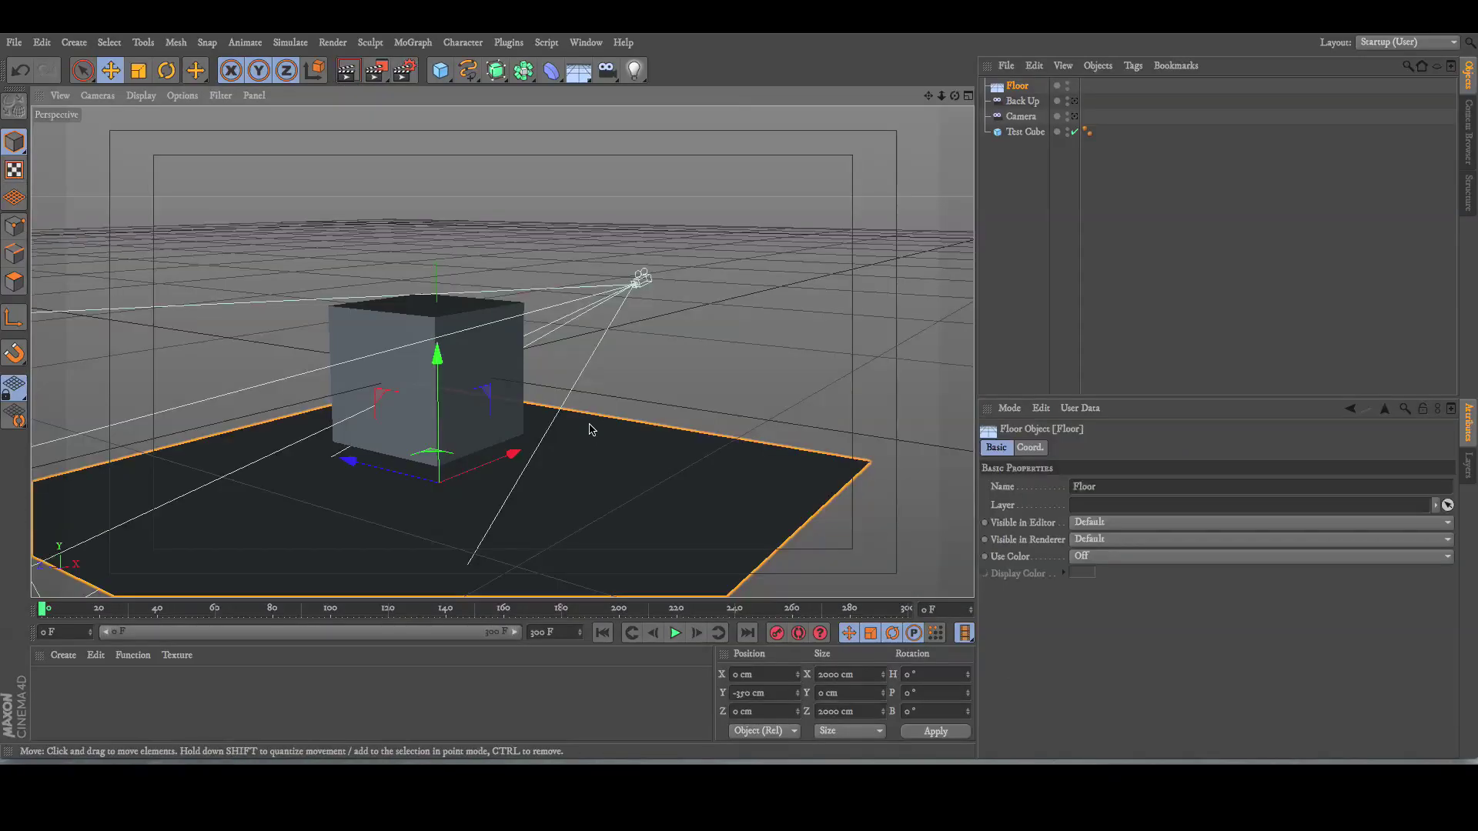
Step: Slide the Floor sideways along X and check the result with another preview render
{"action": "left_click", "coordinate": [737, 343]}
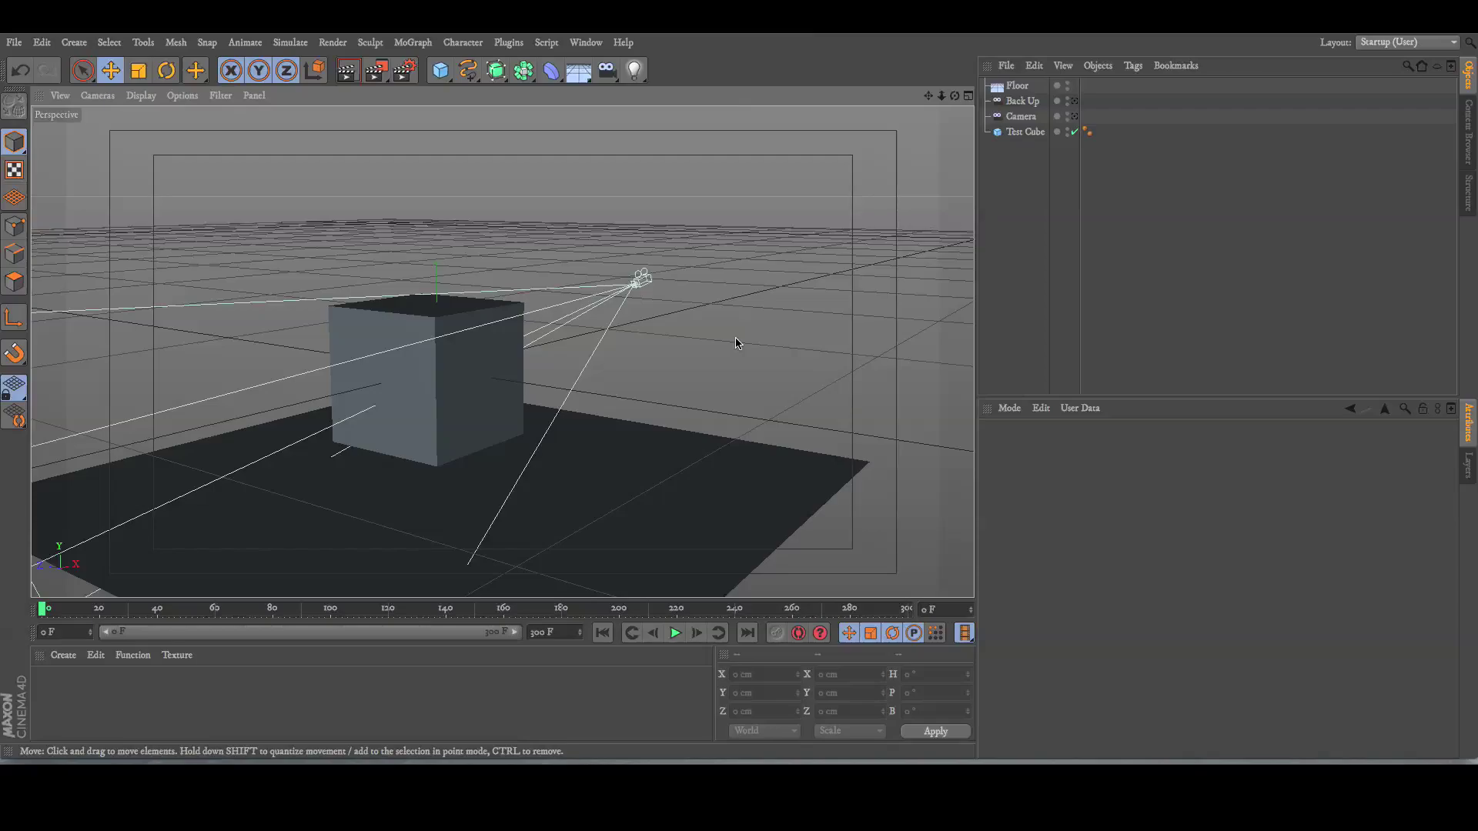
{"action": "key", "text": "ctrl+r"}
{"action": "left_click", "coordinate": [667, 354]}
{"action": "left_click", "coordinate": [590, 506]}
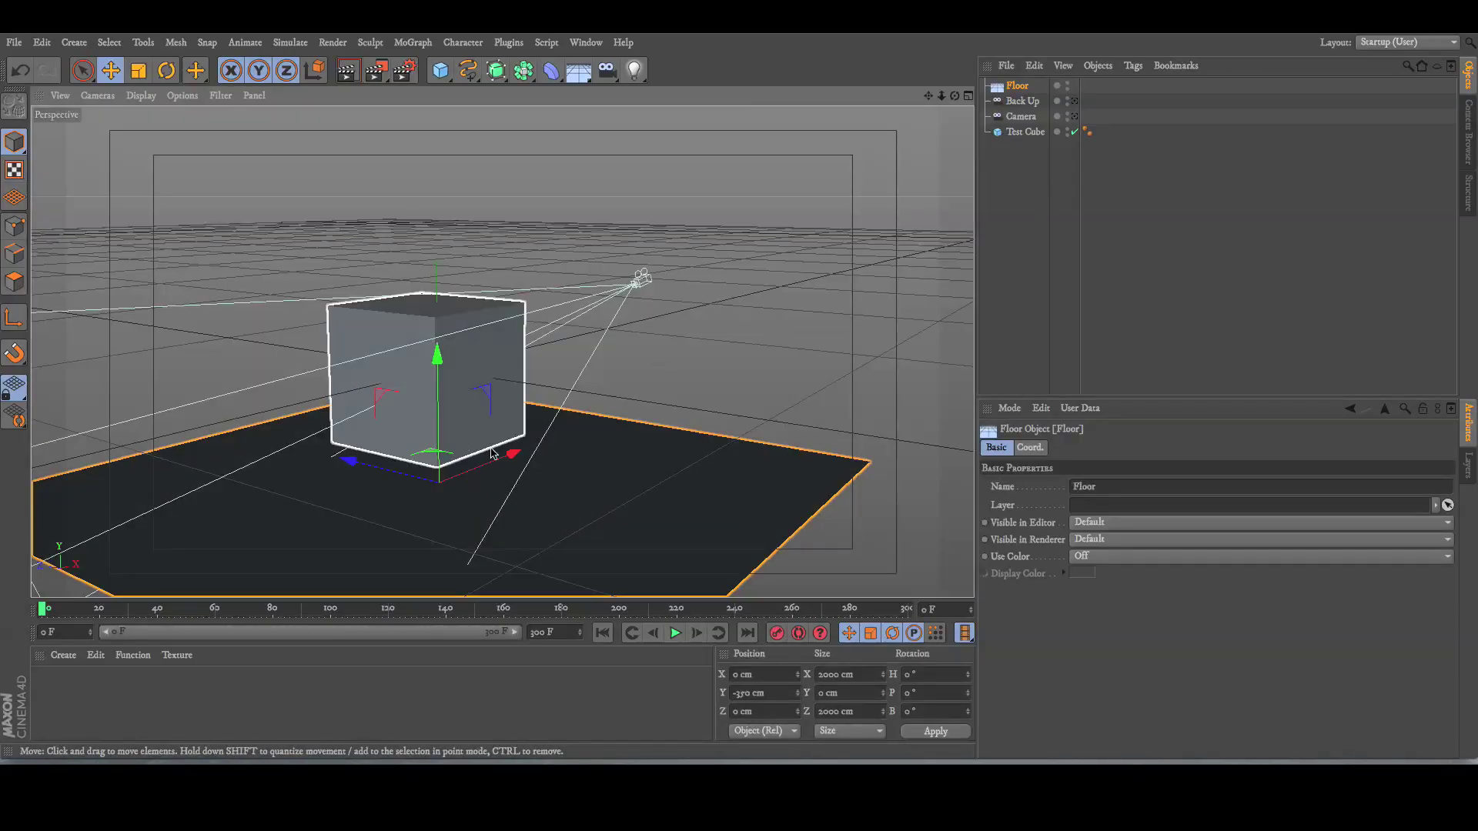
{"action": "left_click_drag", "start_coordinate": [498, 454], "coordinate": [414, 480]}
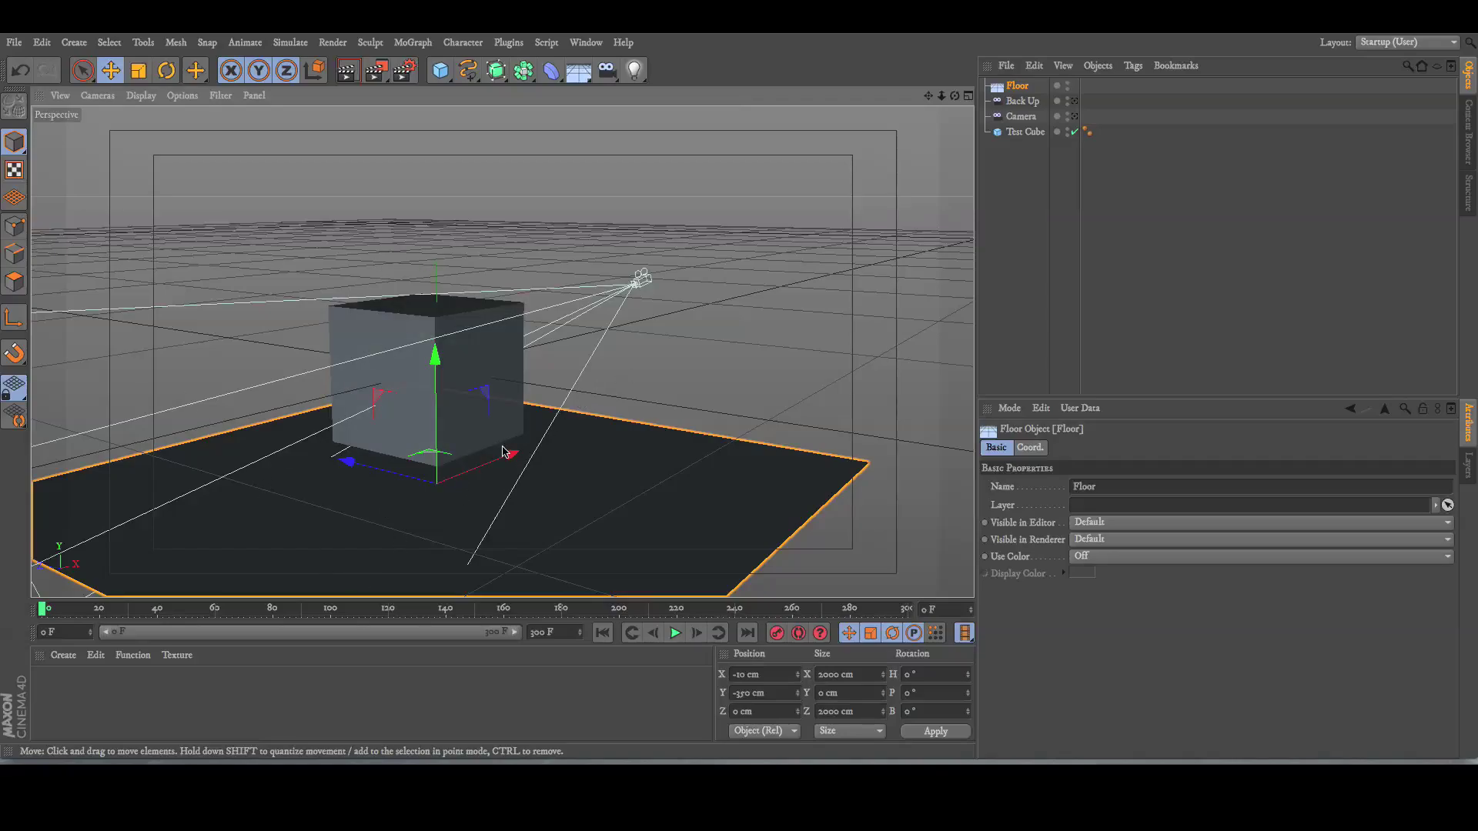
{"action": "left_click", "coordinate": [358, 74]}
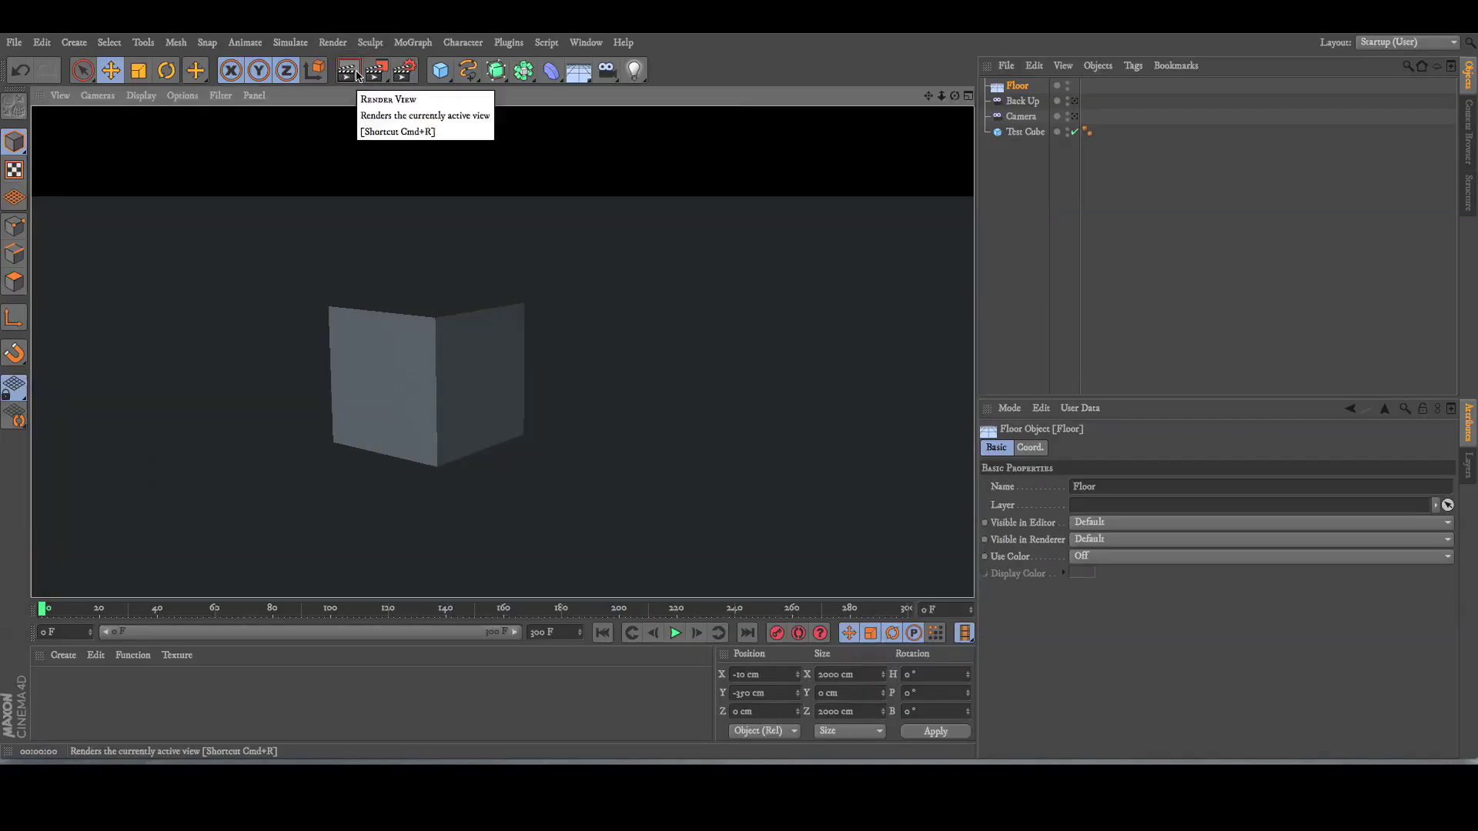
{"action": "left_click", "coordinate": [1012, 235]}
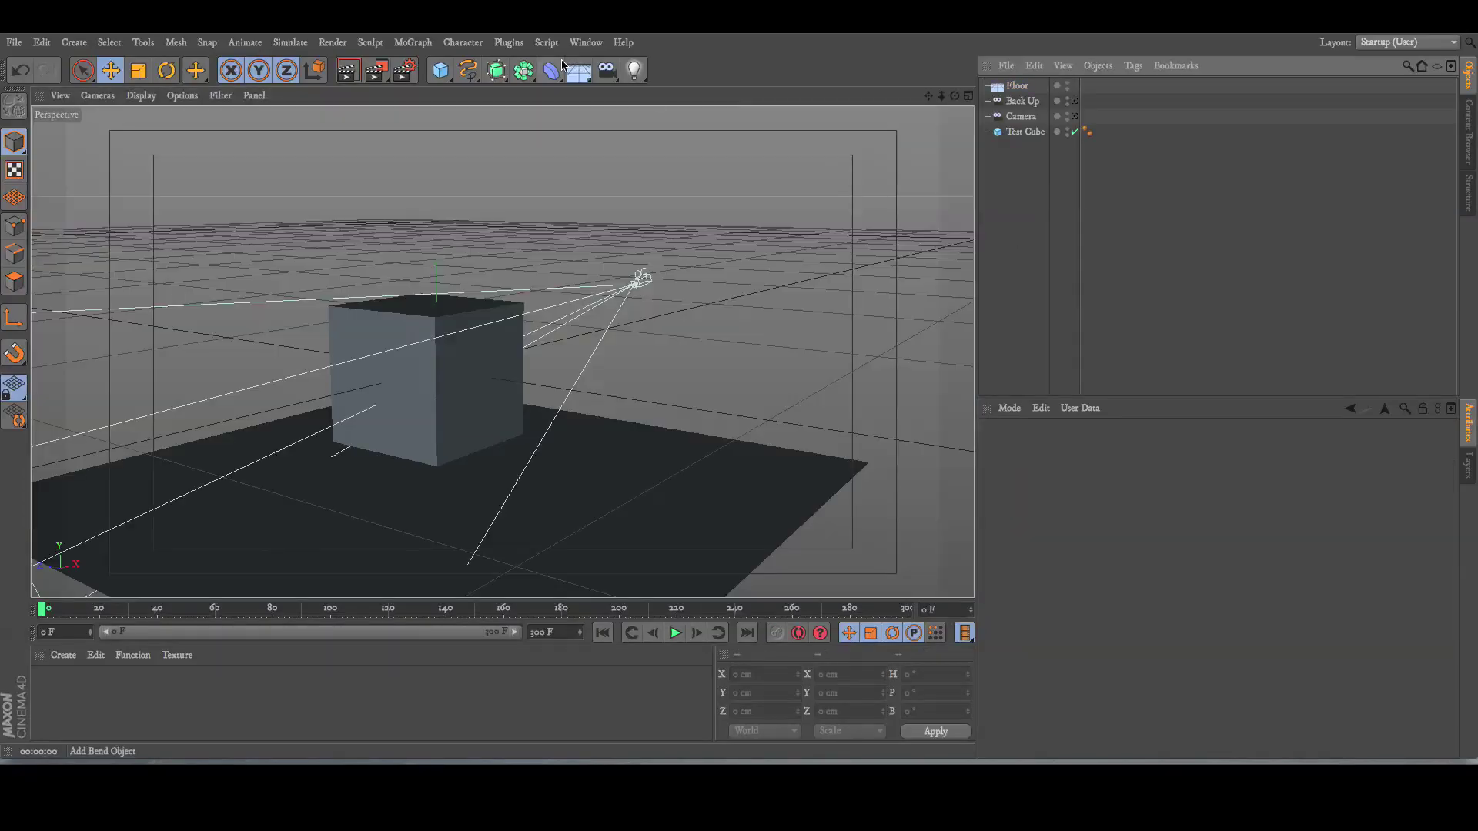
{"action": "left_click", "coordinate": [586, 74]}
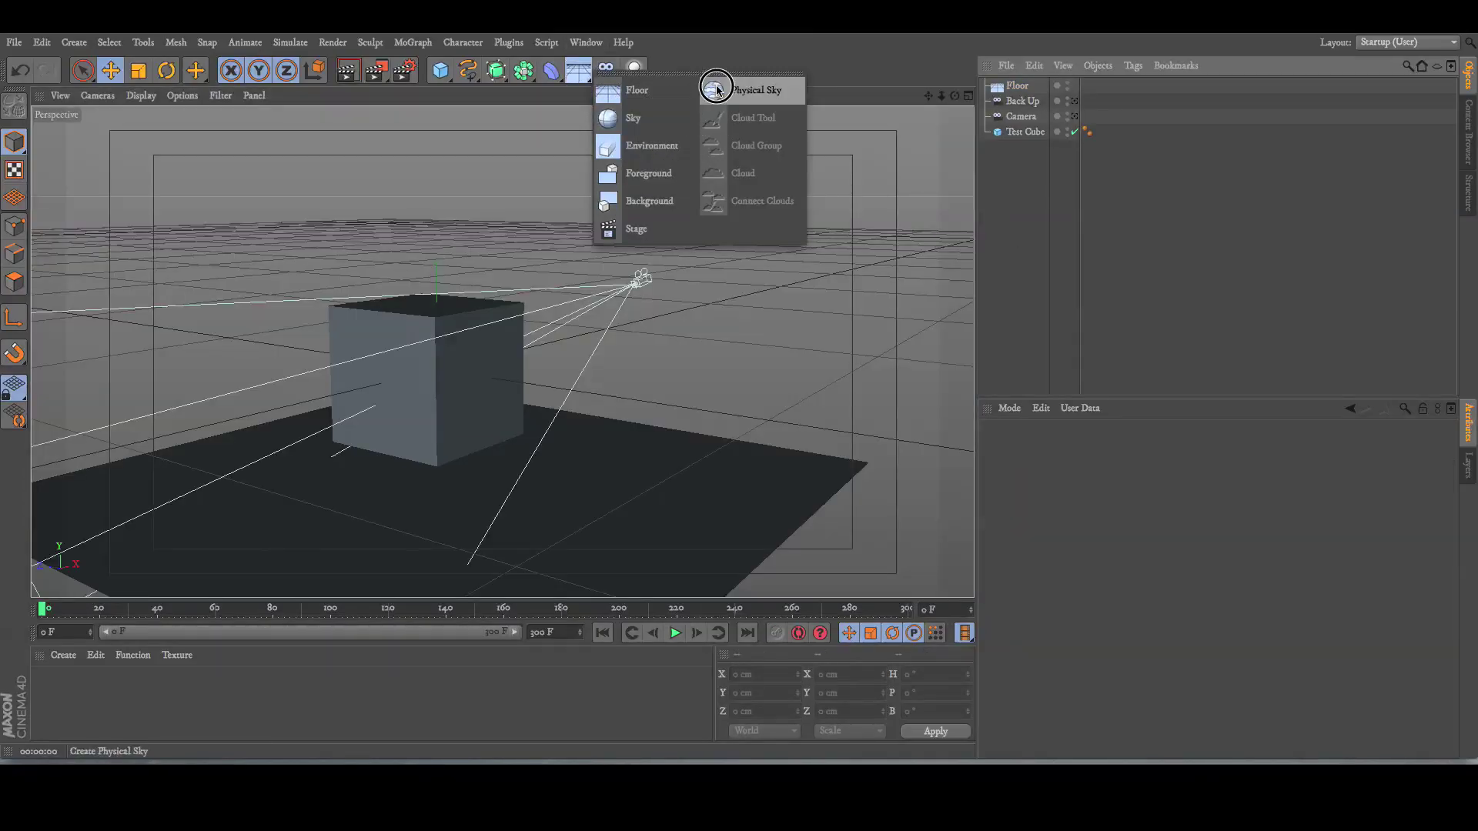
{"action": "left_click", "coordinate": [683, 57]}
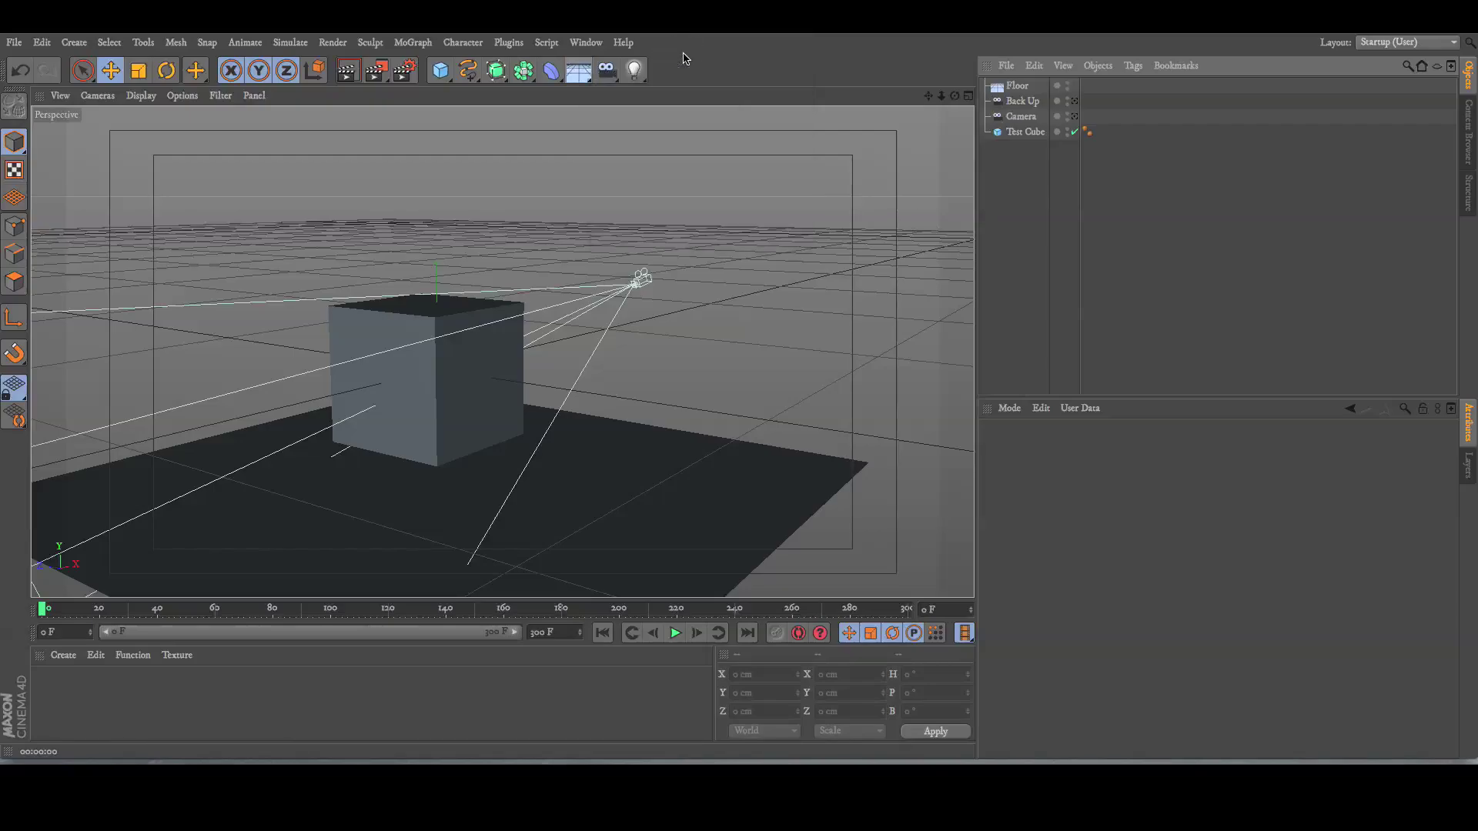
{"action": "left_click_drag", "start_coordinate": [635, 70], "coordinate": [805, 147]}
{"action": "left_click_drag", "start_coordinate": [433, 247], "coordinate": [445, 152]}
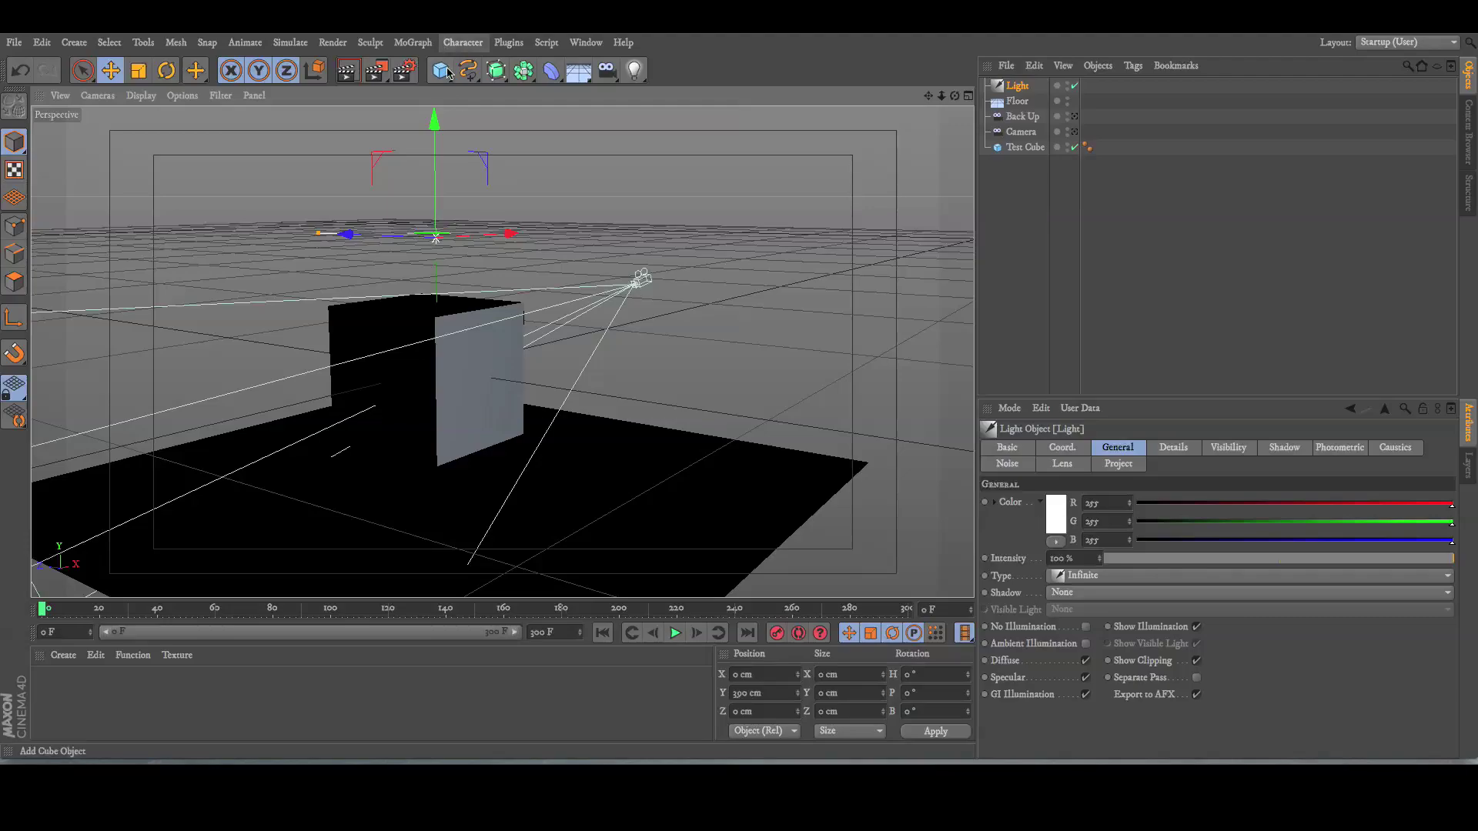
{"action": "key", "text": "ctrl+r"}
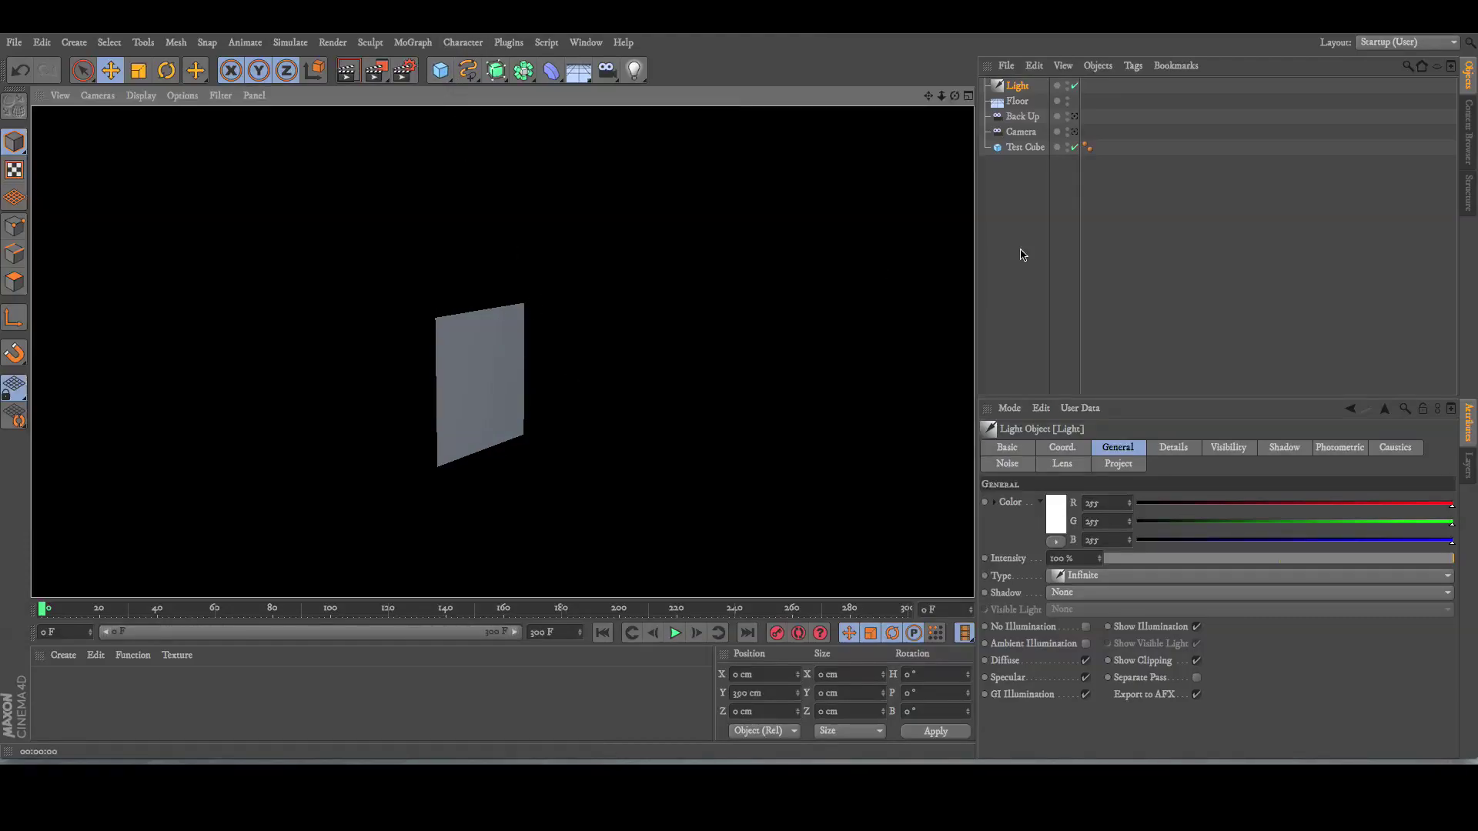
{"action": "left_click", "coordinate": [1051, 262]}
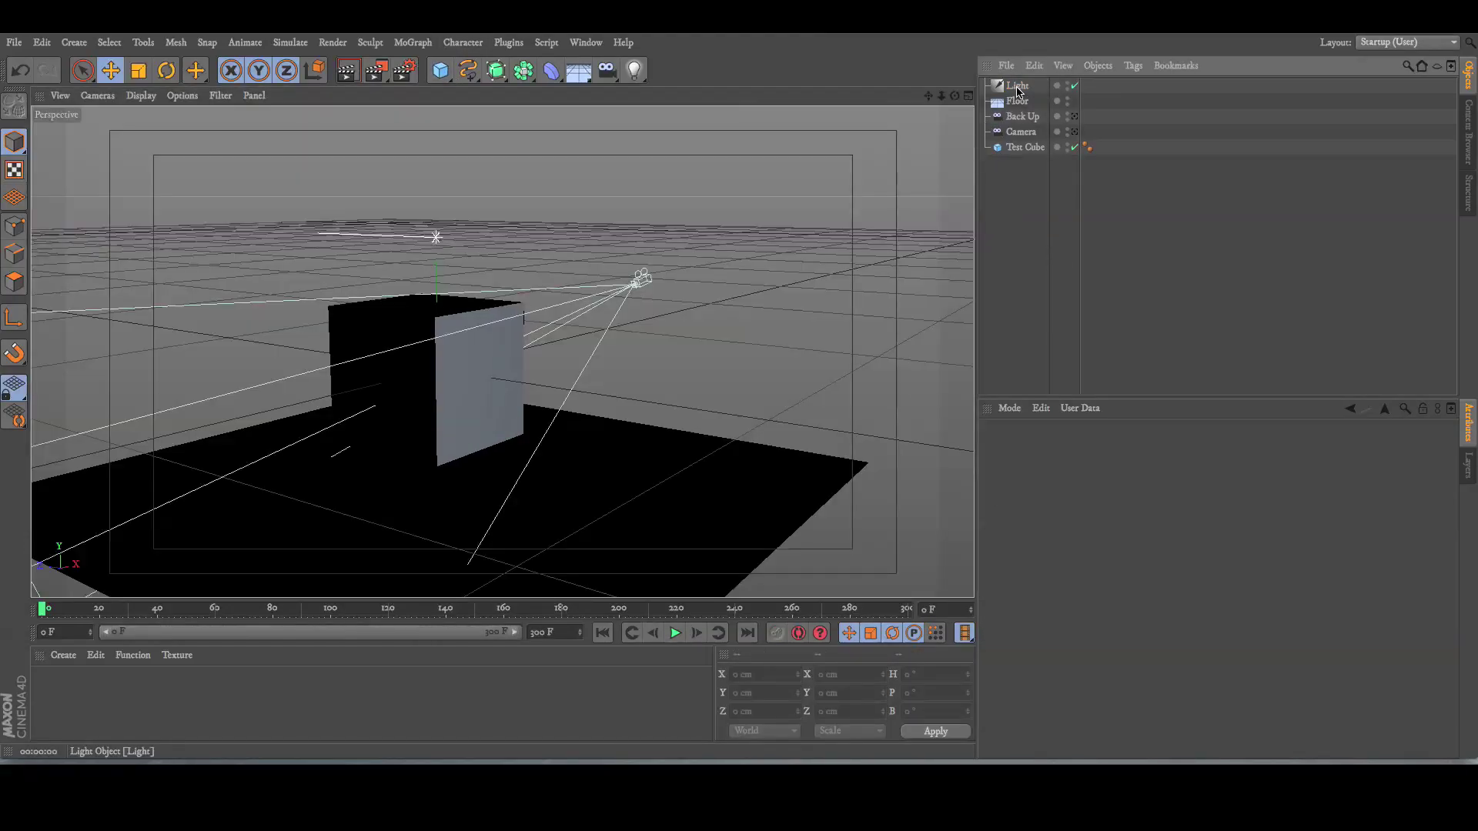
{"action": "left_click", "coordinate": [1017, 87]}
Step: Replace the infinite light with a Spot Light in front of the cube, preview it, then delete it
{"action": "key", "text": "Delete"}
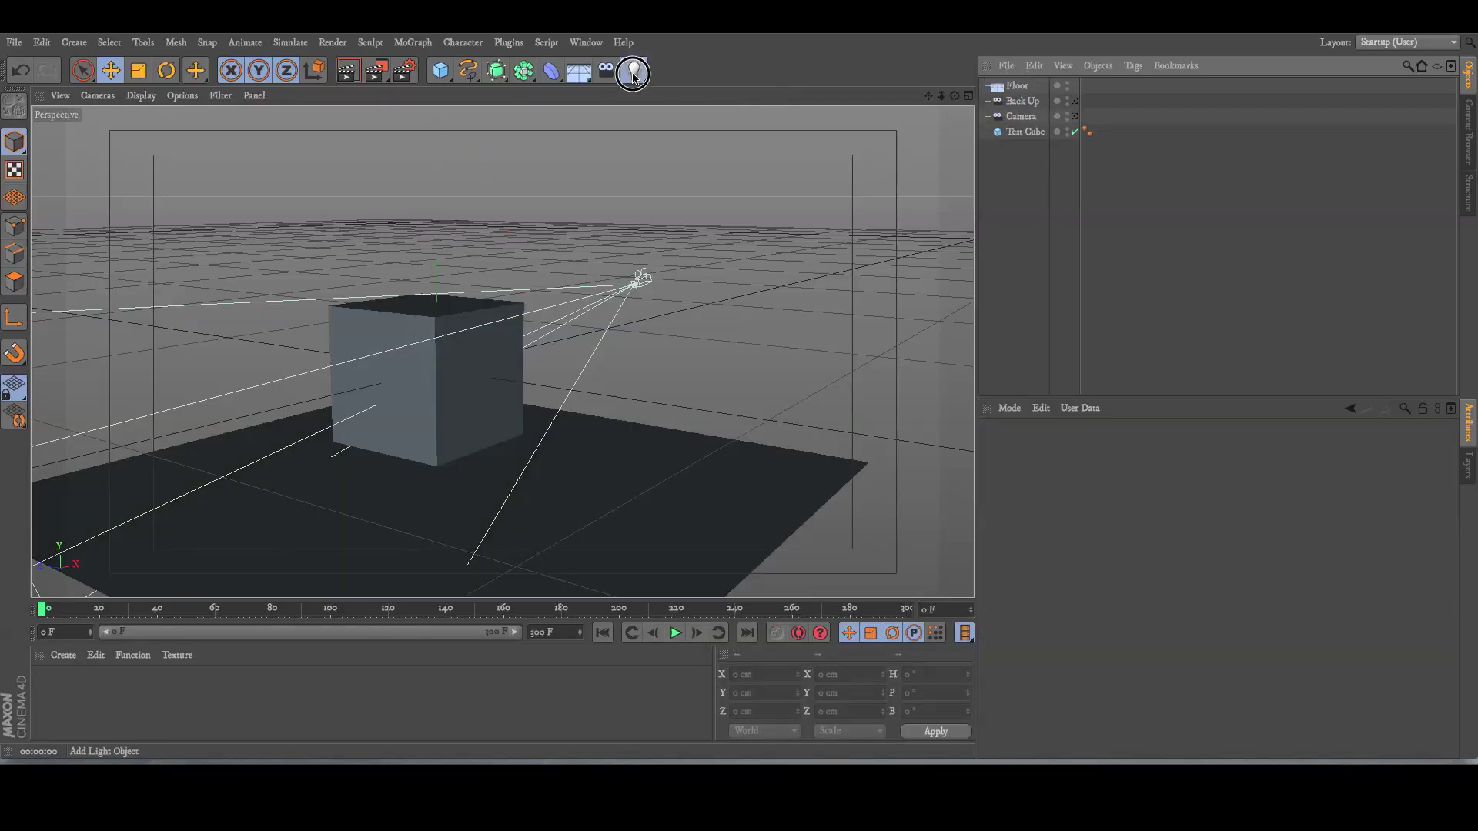
{"action": "left_click_drag", "start_coordinate": [634, 75], "coordinate": [814, 129]}
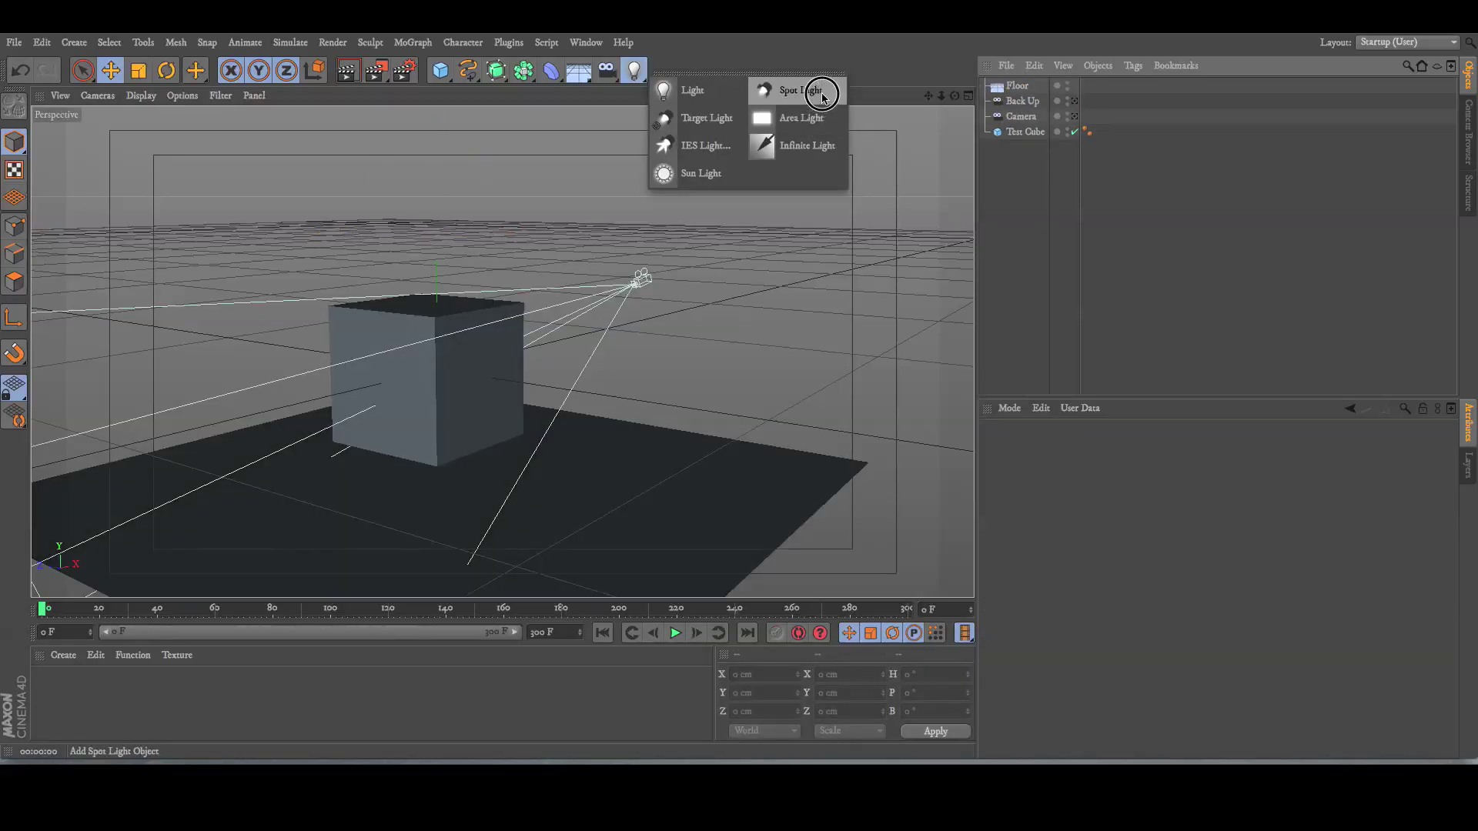
{"action": "left_click", "coordinate": [822, 96]}
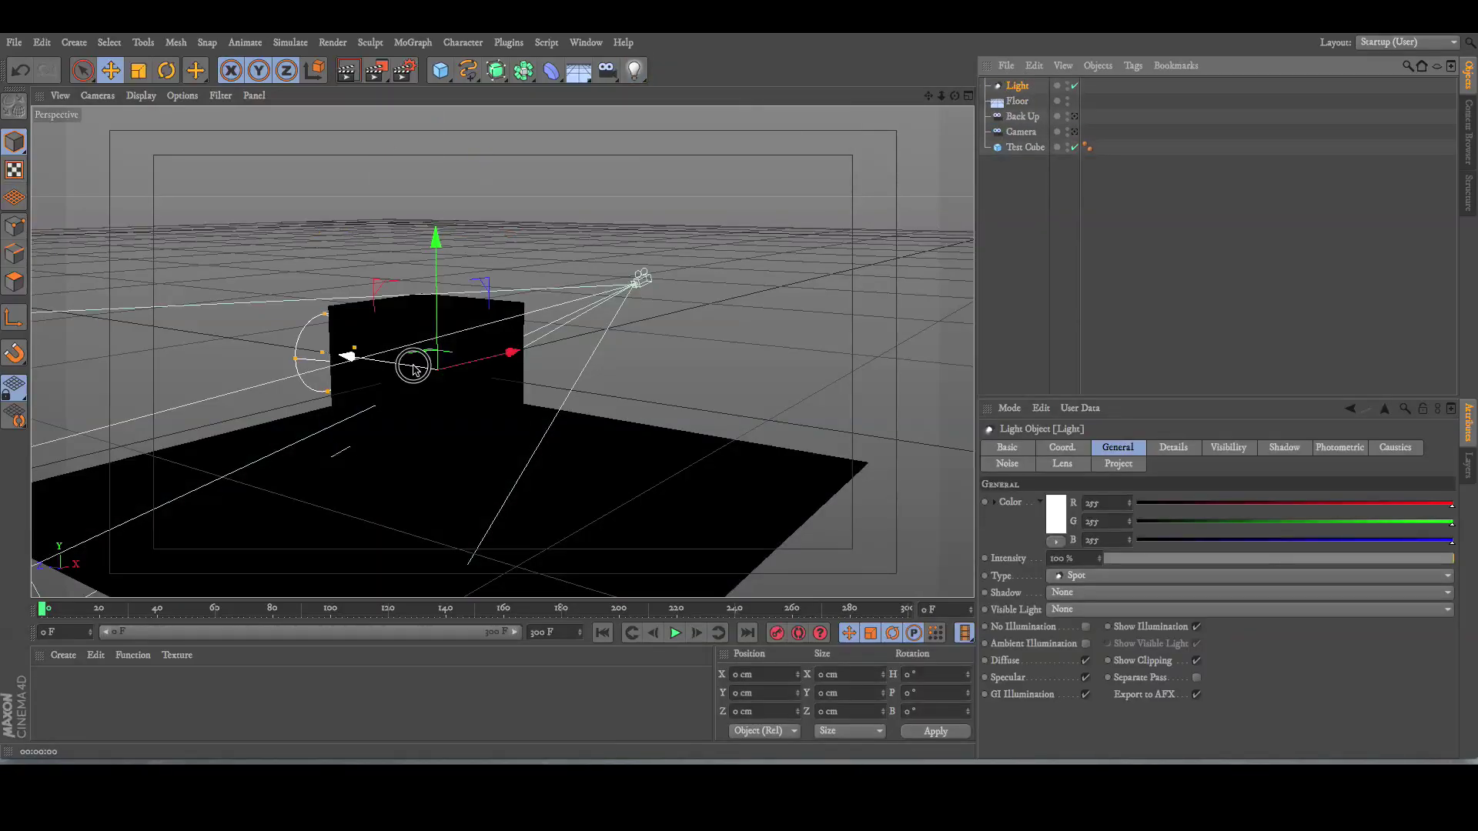
{"action": "left_click_drag", "start_coordinate": [413, 357], "coordinate": [871, 437]}
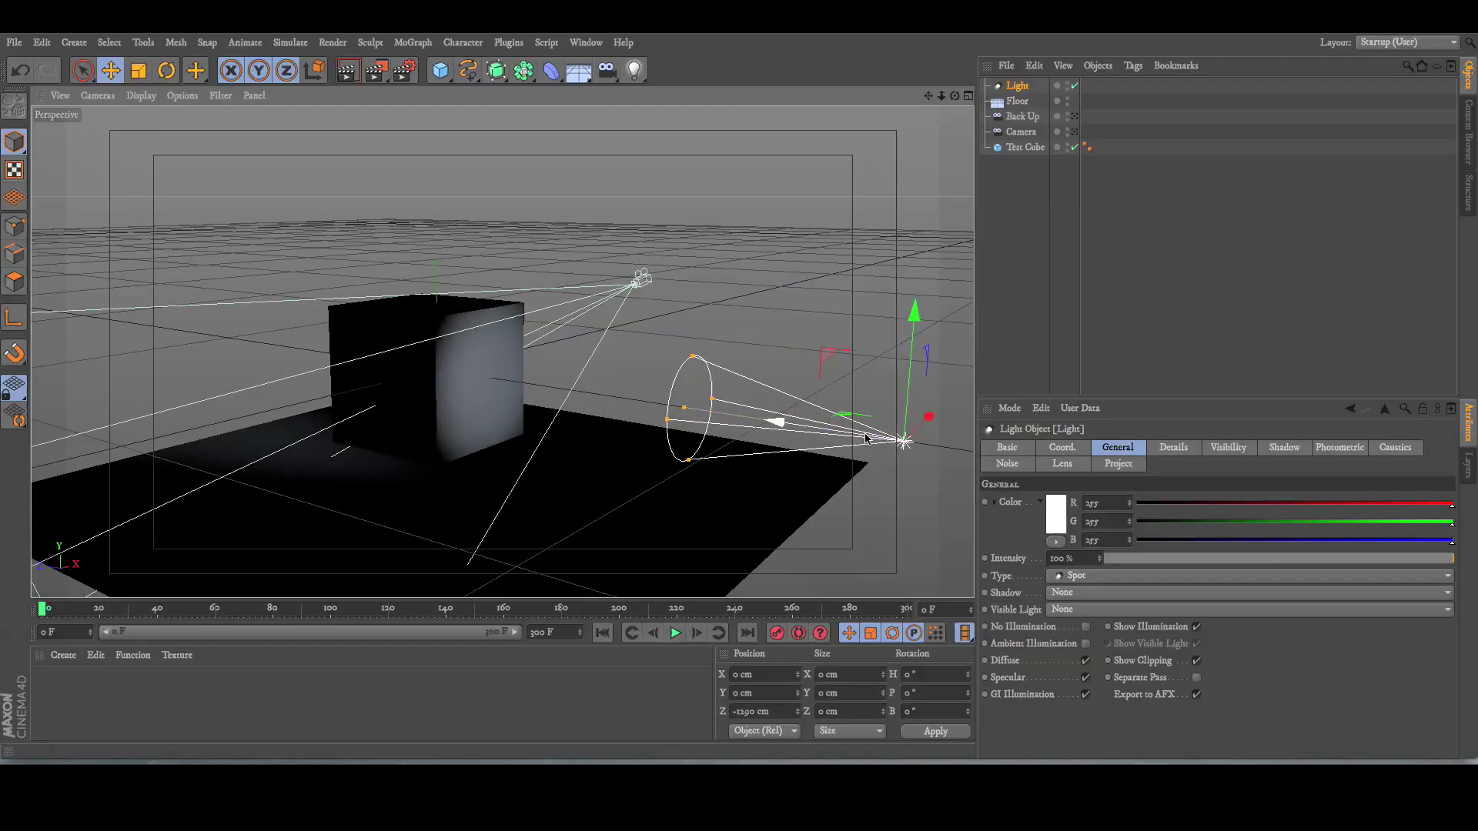
{"action": "key", "text": "ctrl+r"}
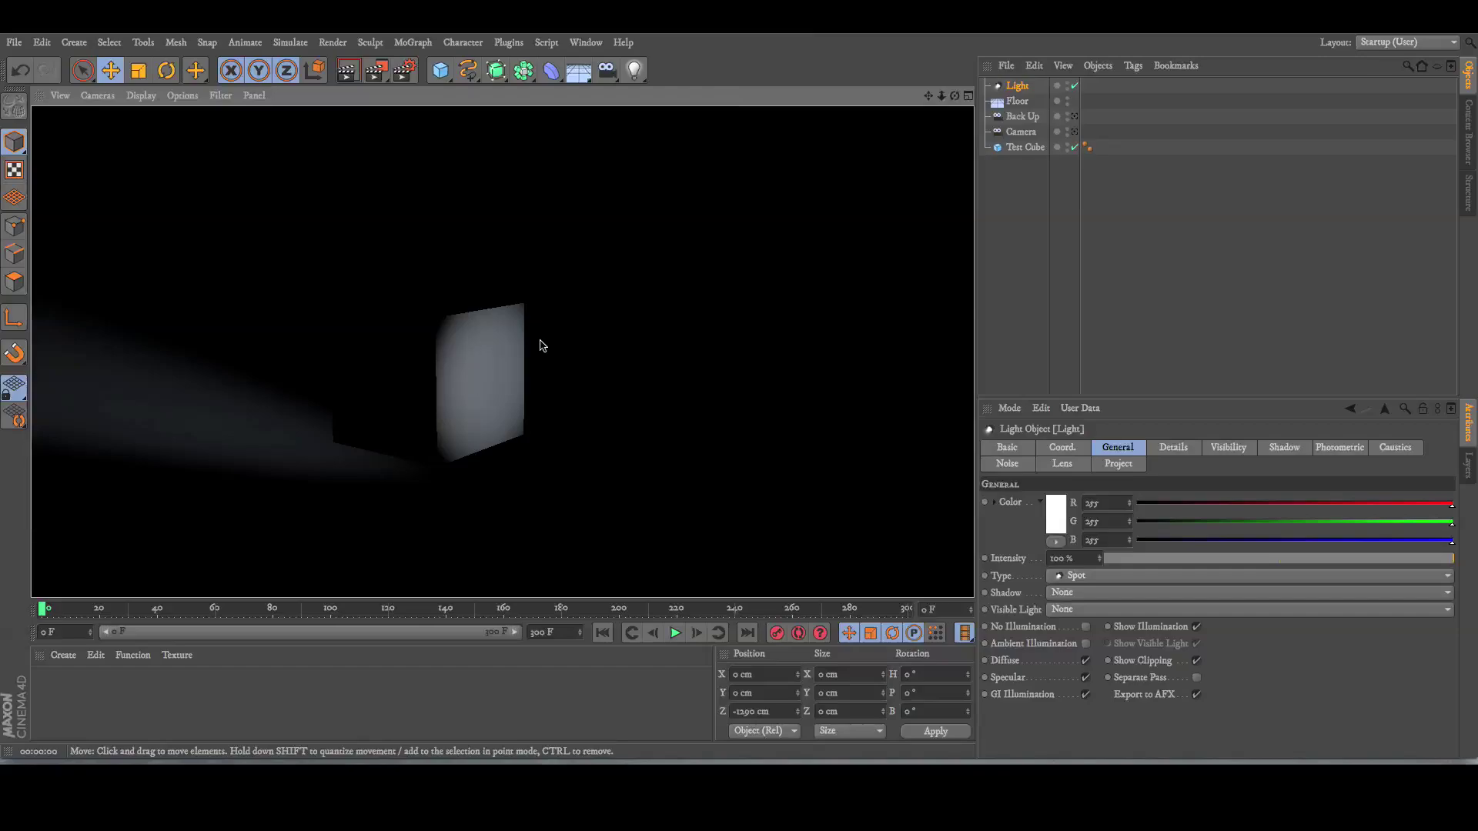
{"action": "left_click", "coordinate": [1089, 204]}
{"action": "left_click", "coordinate": [1015, 86]}
{"action": "key", "text": "Delete"}
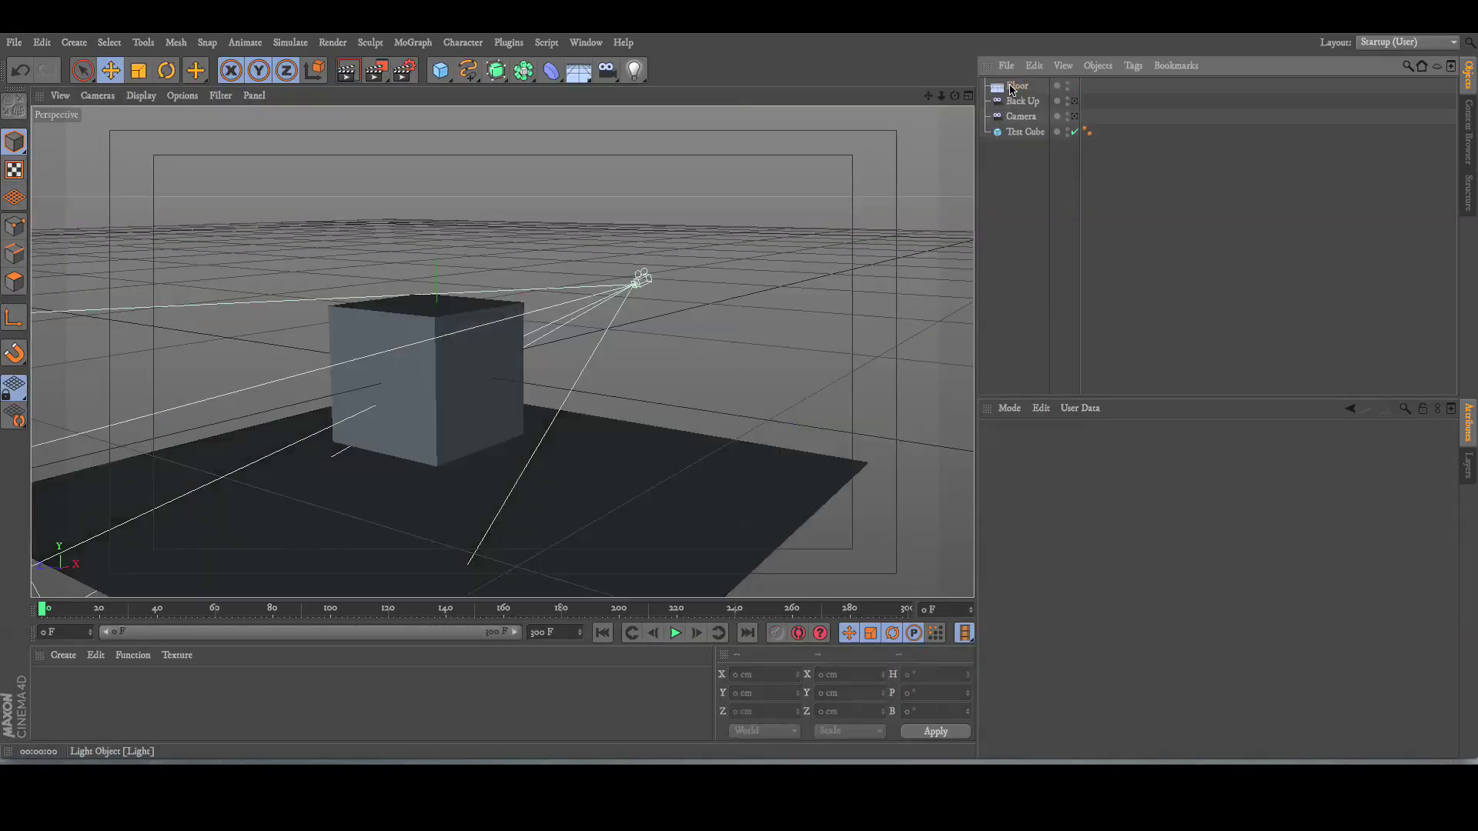
Step: Add an omni Light, raise it above the Test Cube, and preview the render
{"action": "left_click_drag", "start_coordinate": [628, 74], "coordinate": [674, 90]}
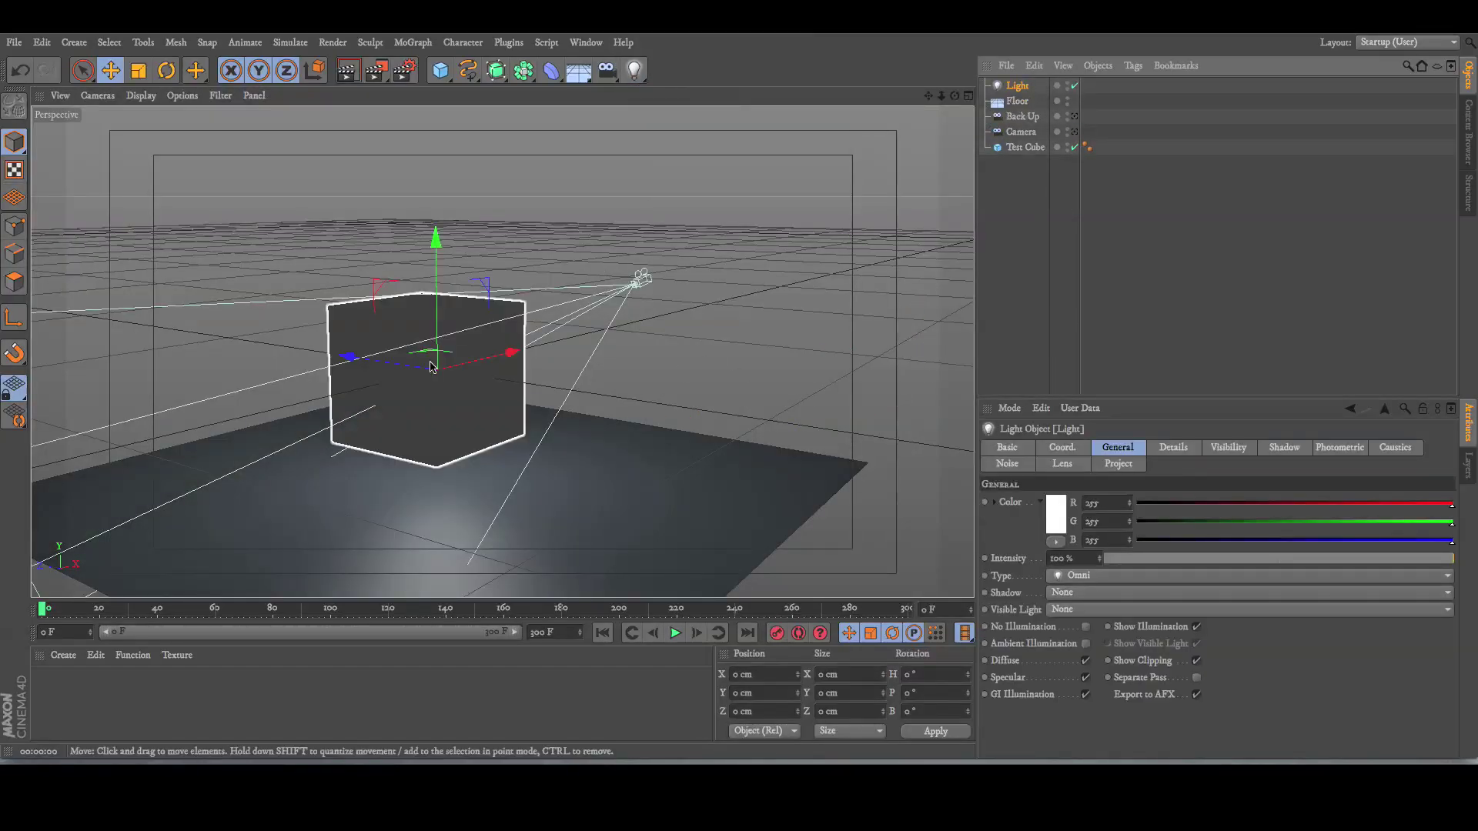
{"action": "left_click_drag", "start_coordinate": [435, 315], "coordinate": [435, 182]}
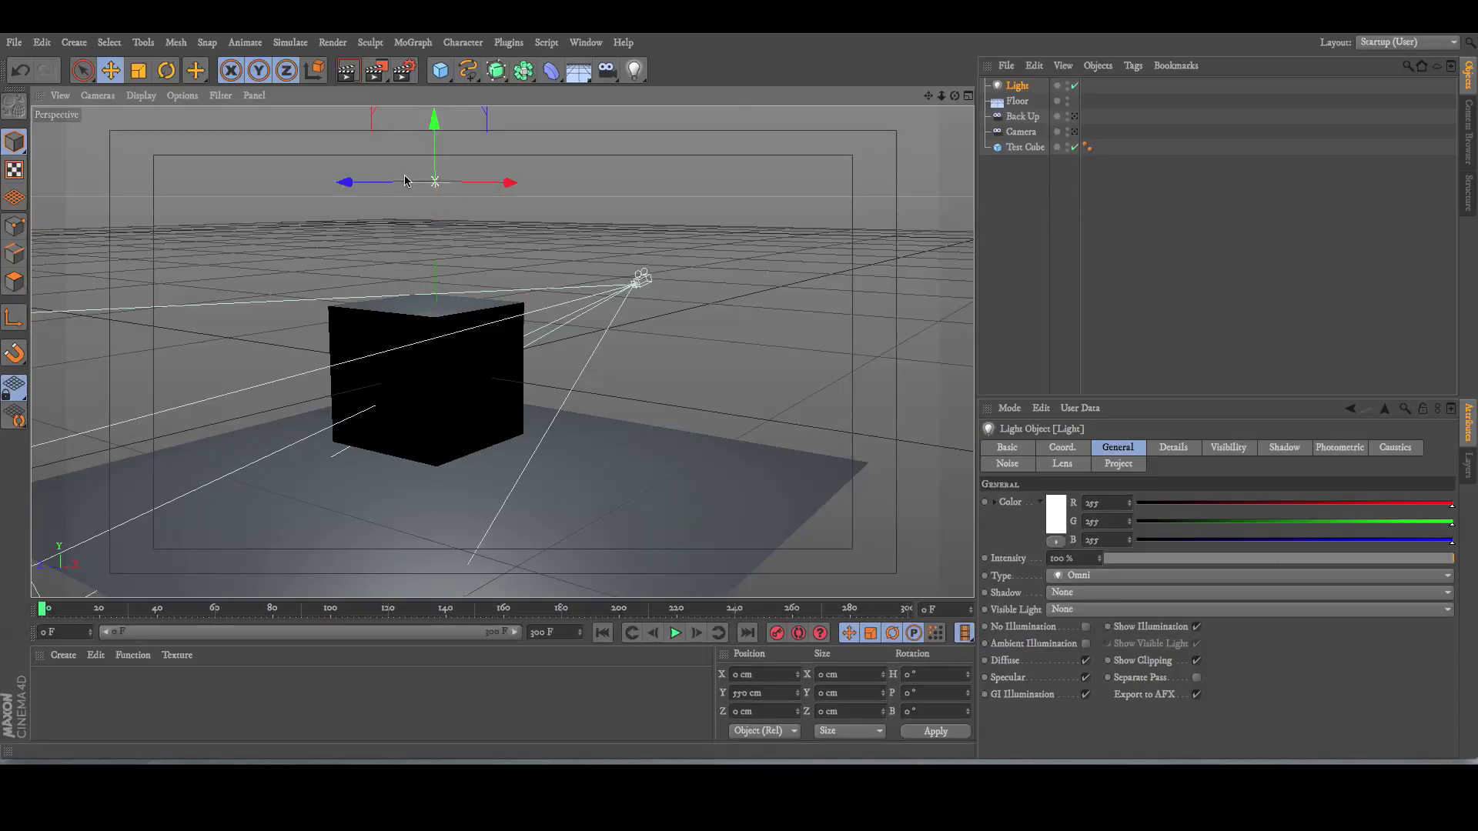
{"action": "key", "text": "ctrl+r"}
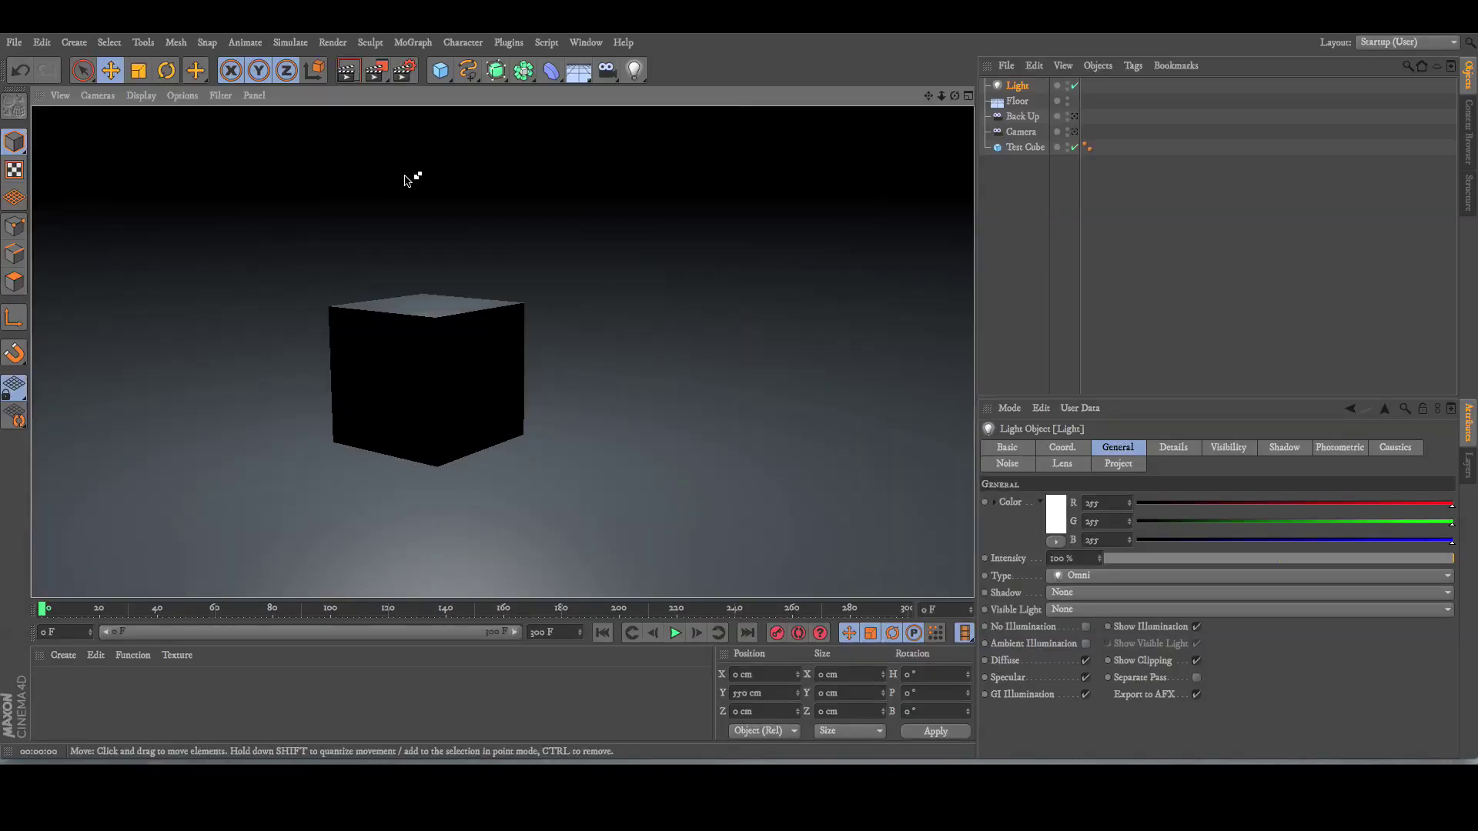
{"action": "left_click", "coordinate": [1035, 254]}
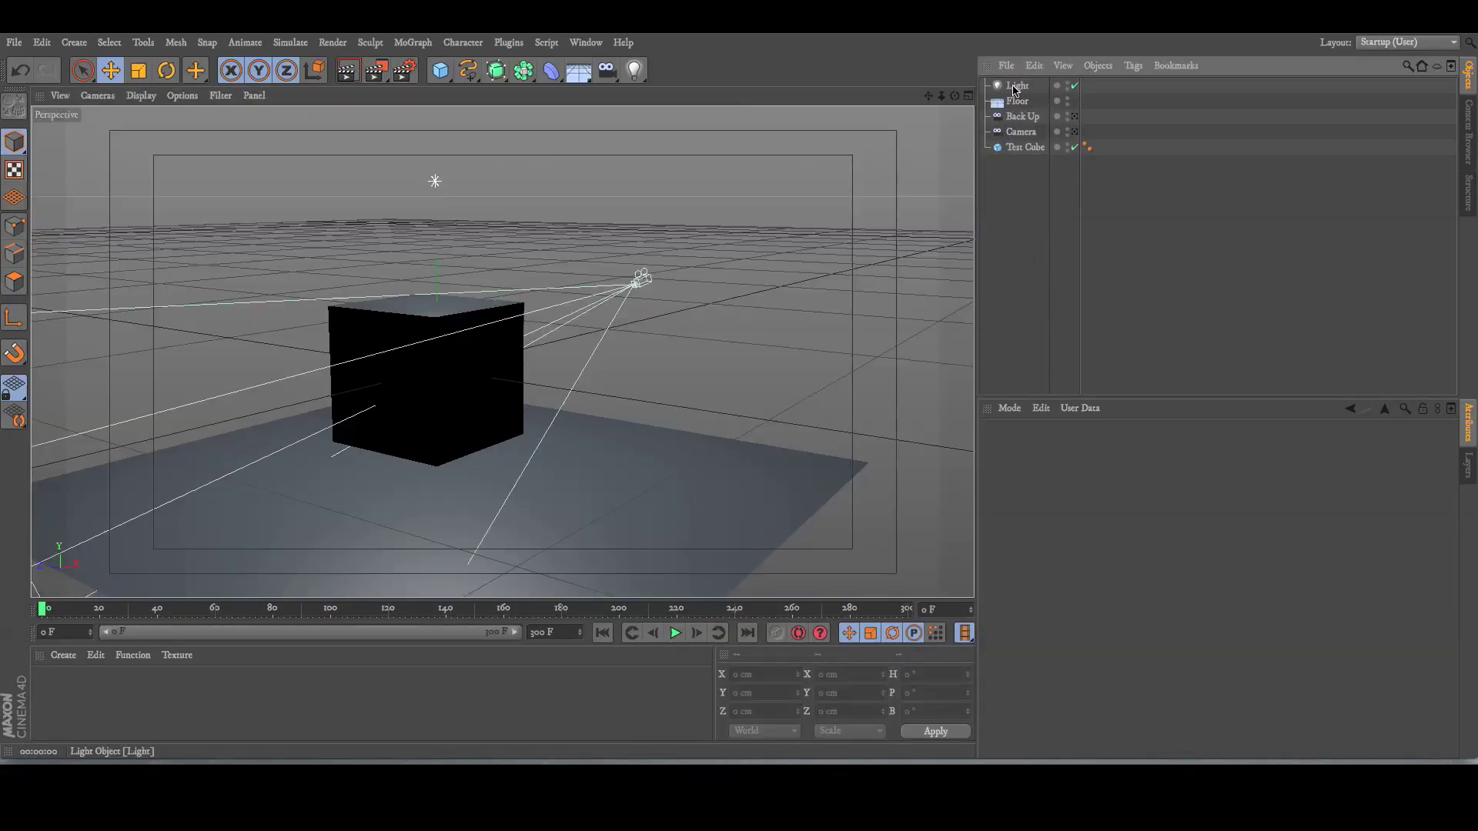
{"action": "left_click", "coordinate": [1016, 87]}
Step: Browse the Material Manager's Create menu, including its presets and Shader submenus
{"action": "left_click", "coordinate": [1027, 220]}
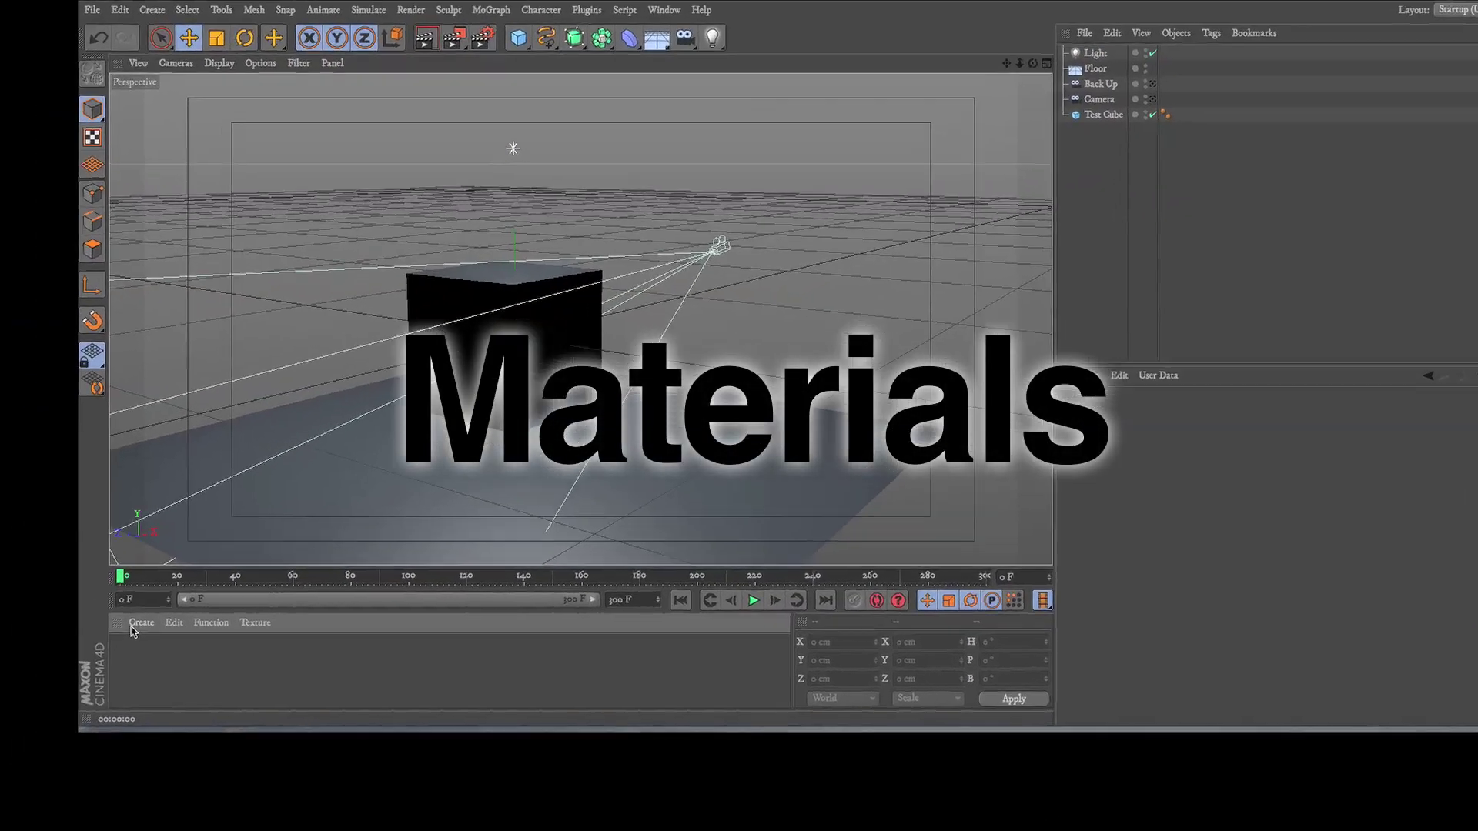
{"action": "left_click", "coordinate": [134, 626]}
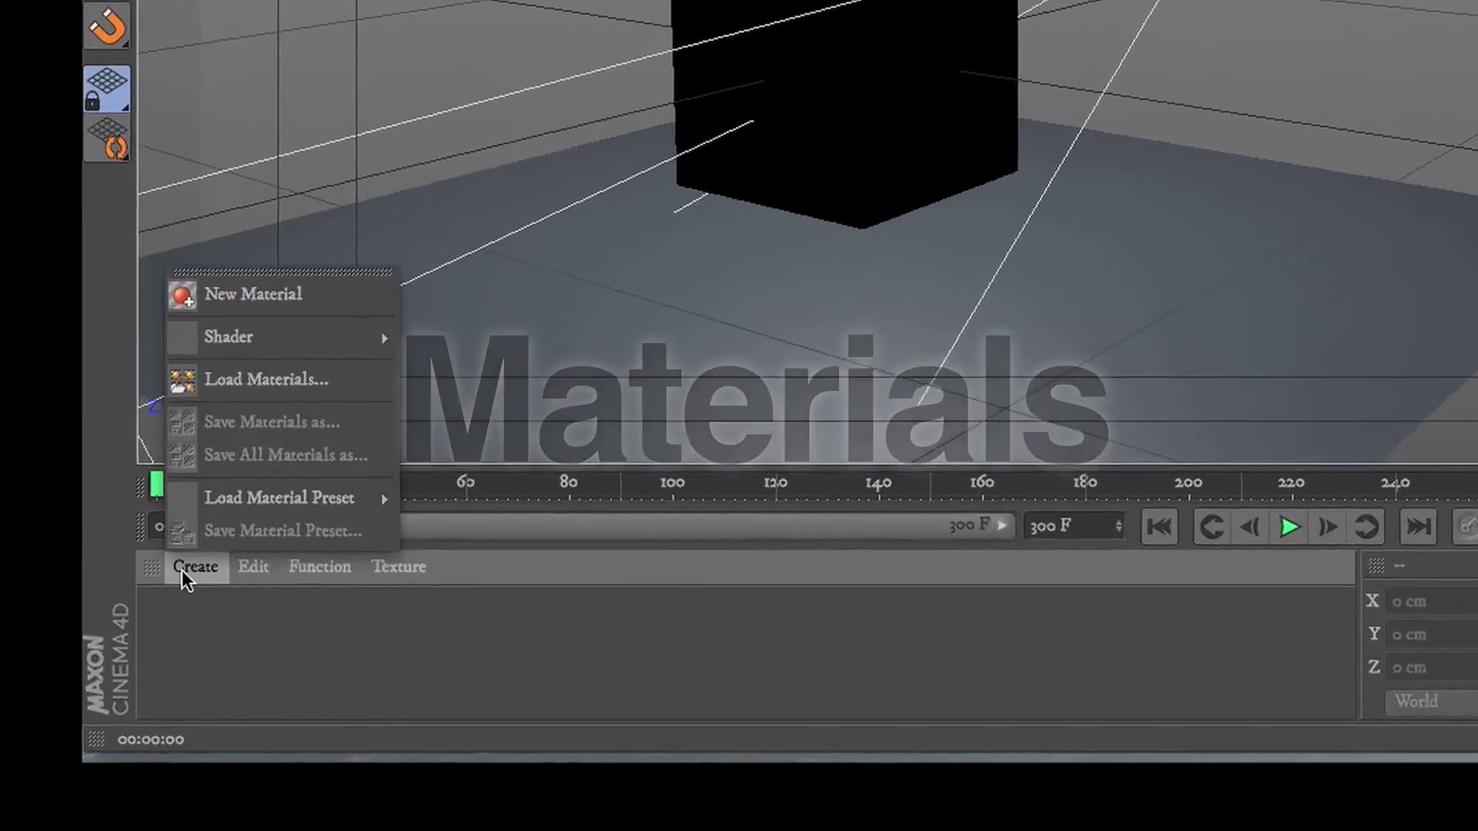
{"action": "mouse_move", "coordinate": [246, 499]}
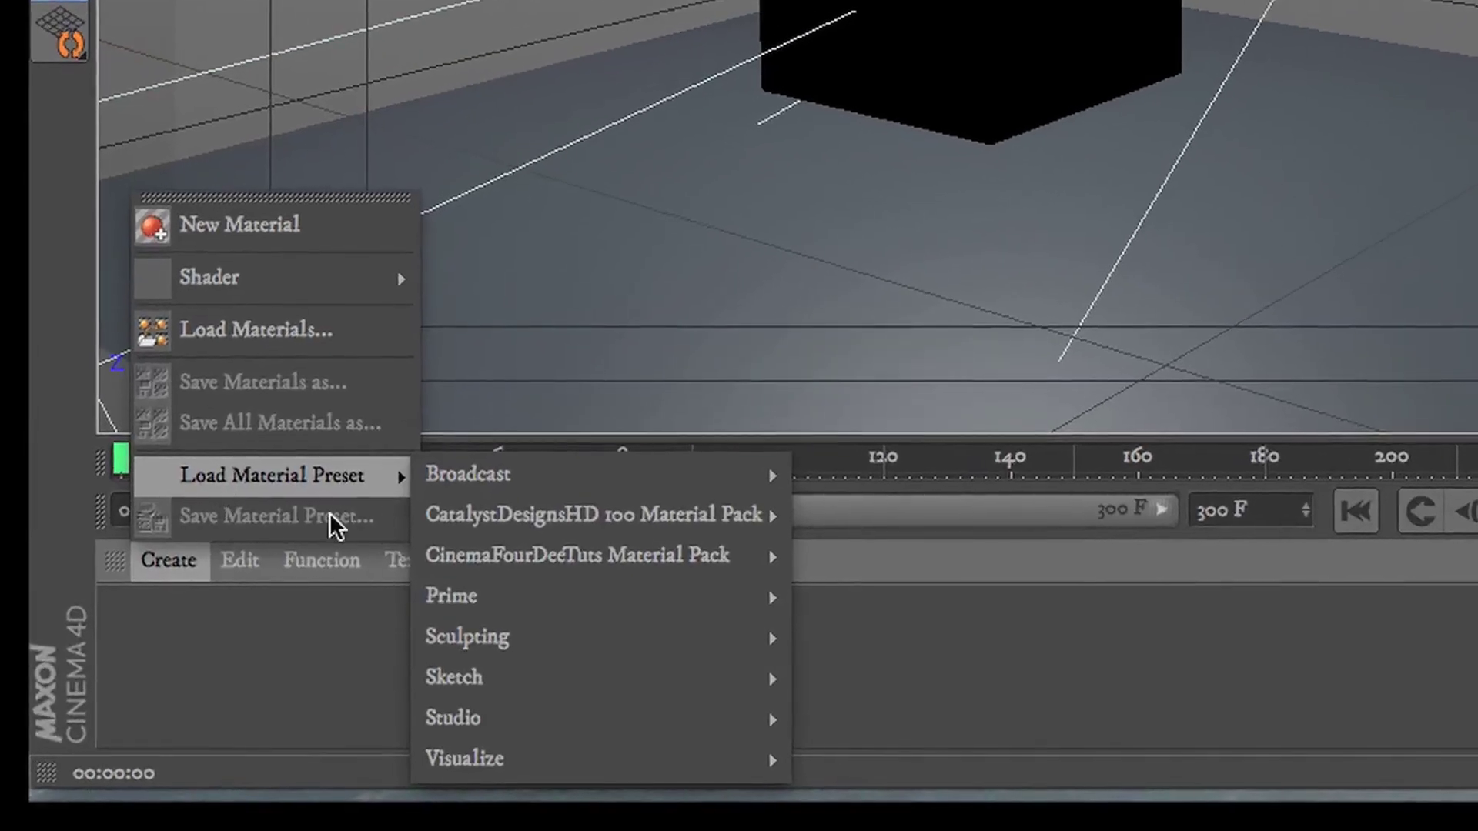
{"action": "mouse_move", "coordinate": [479, 707]}
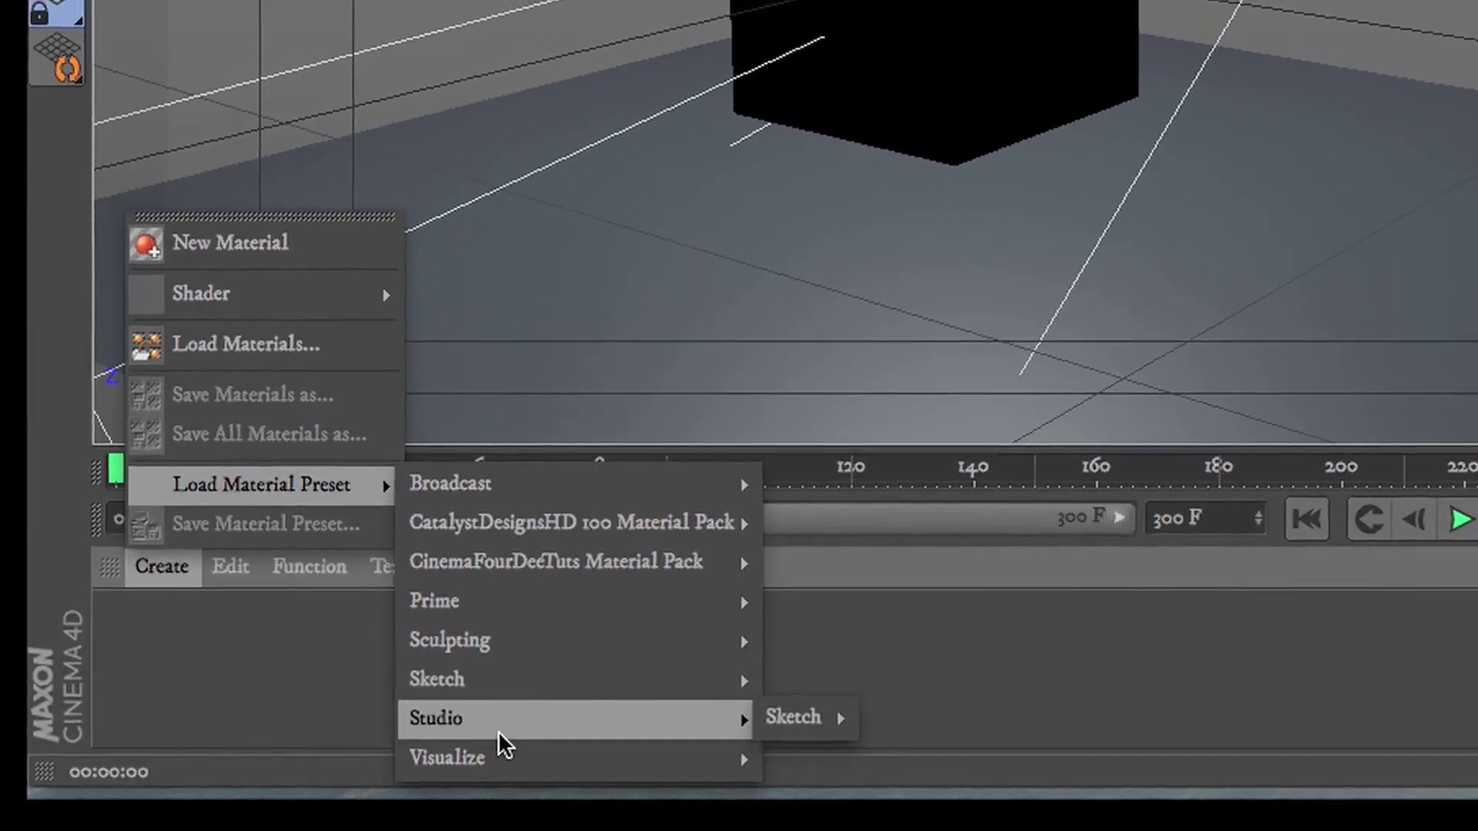
{"action": "mouse_move", "coordinate": [308, 295]}
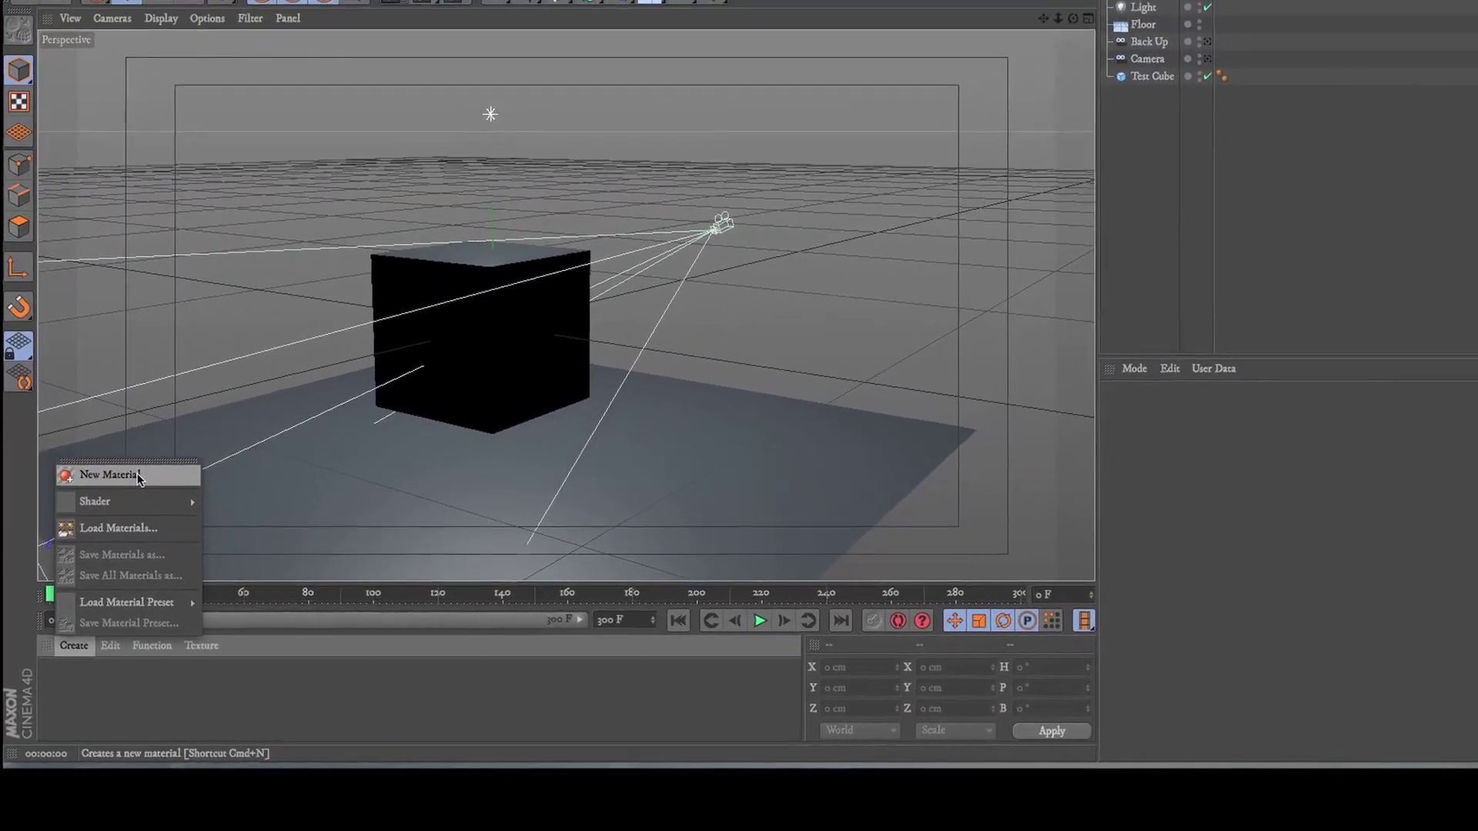
Step: Create the new material Mat and open it in the Material Editor
{"action": "left_click", "coordinate": [132, 499]}
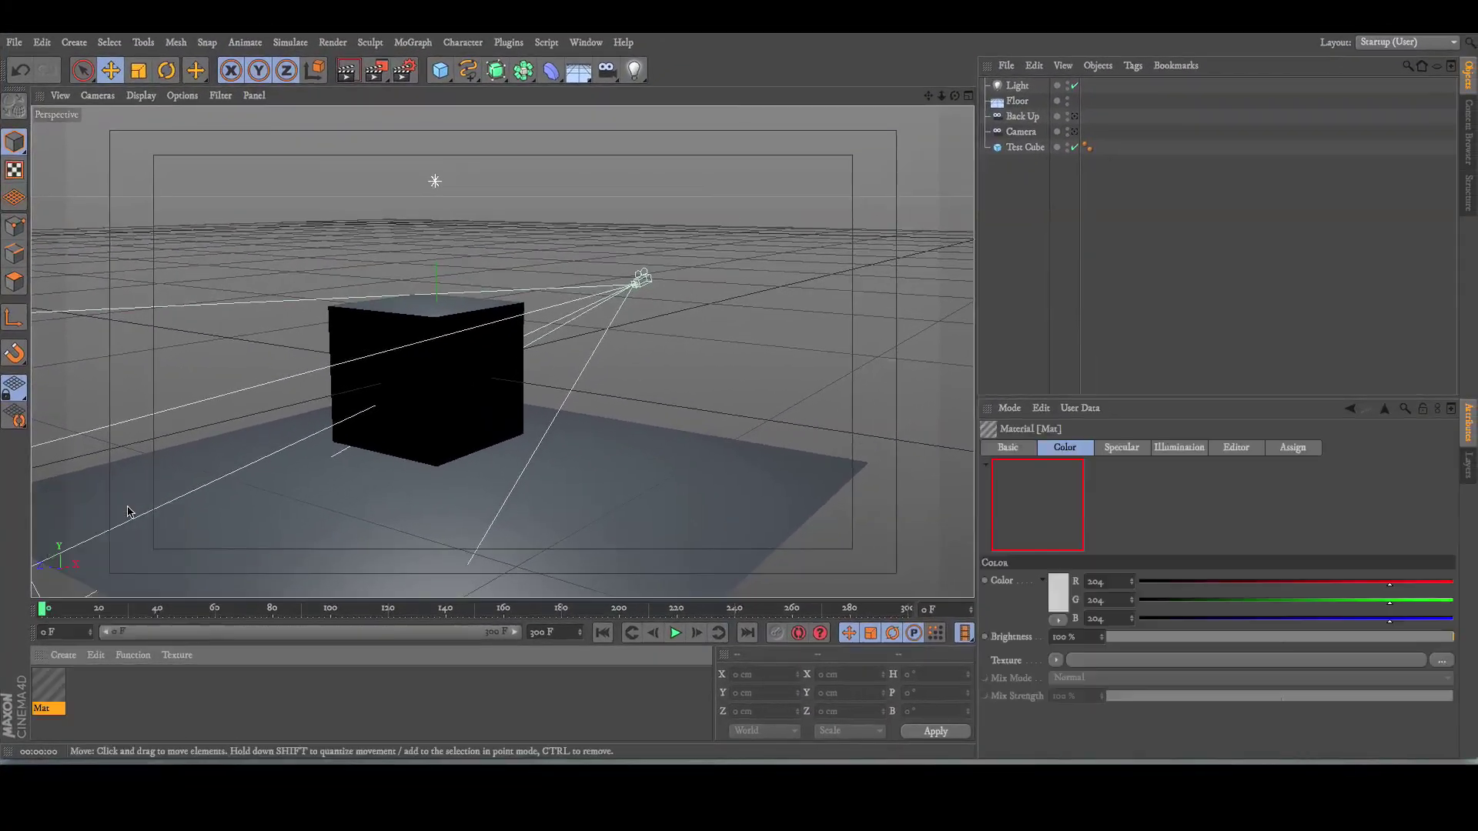
{"action": "double_click", "coordinate": [48, 693]}
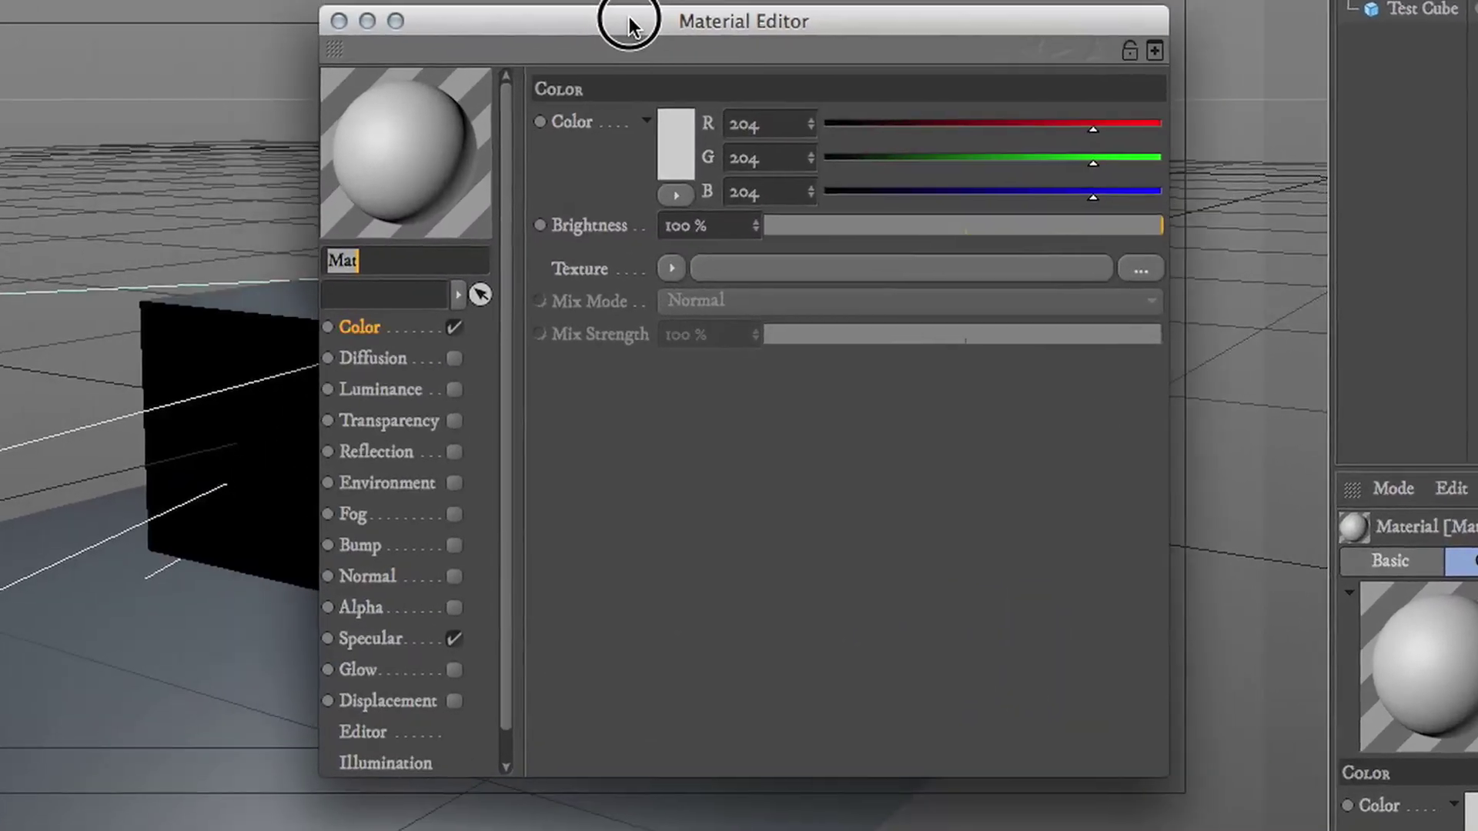
{"action": "left_click_drag", "start_coordinate": [629, 17], "coordinate": [605, 50]}
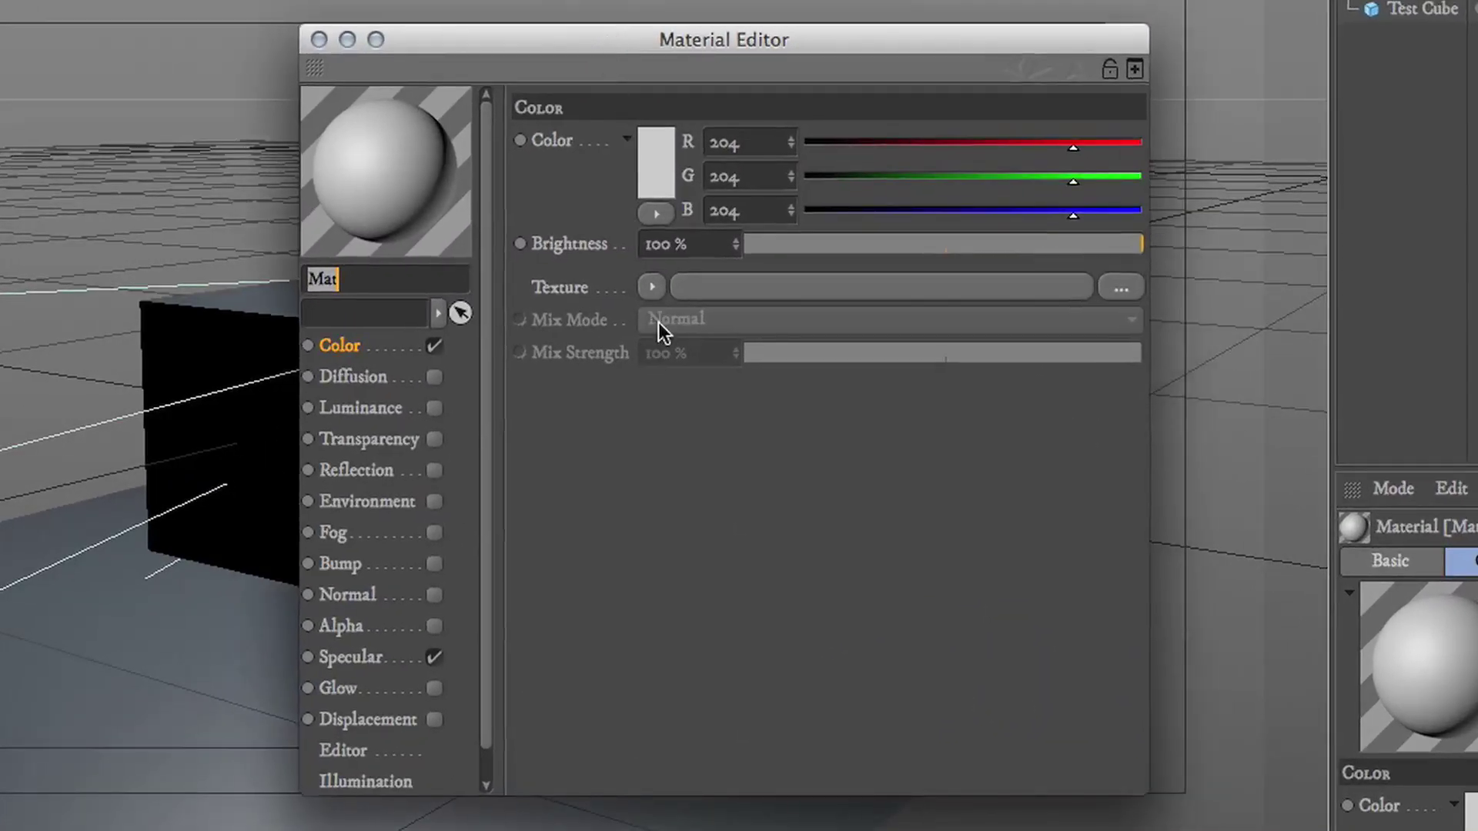
Step: Try Color, Fresnel, Gradient and Noise textures in Mat's Color channel texture slot
{"action": "left_click", "coordinate": [652, 287]}
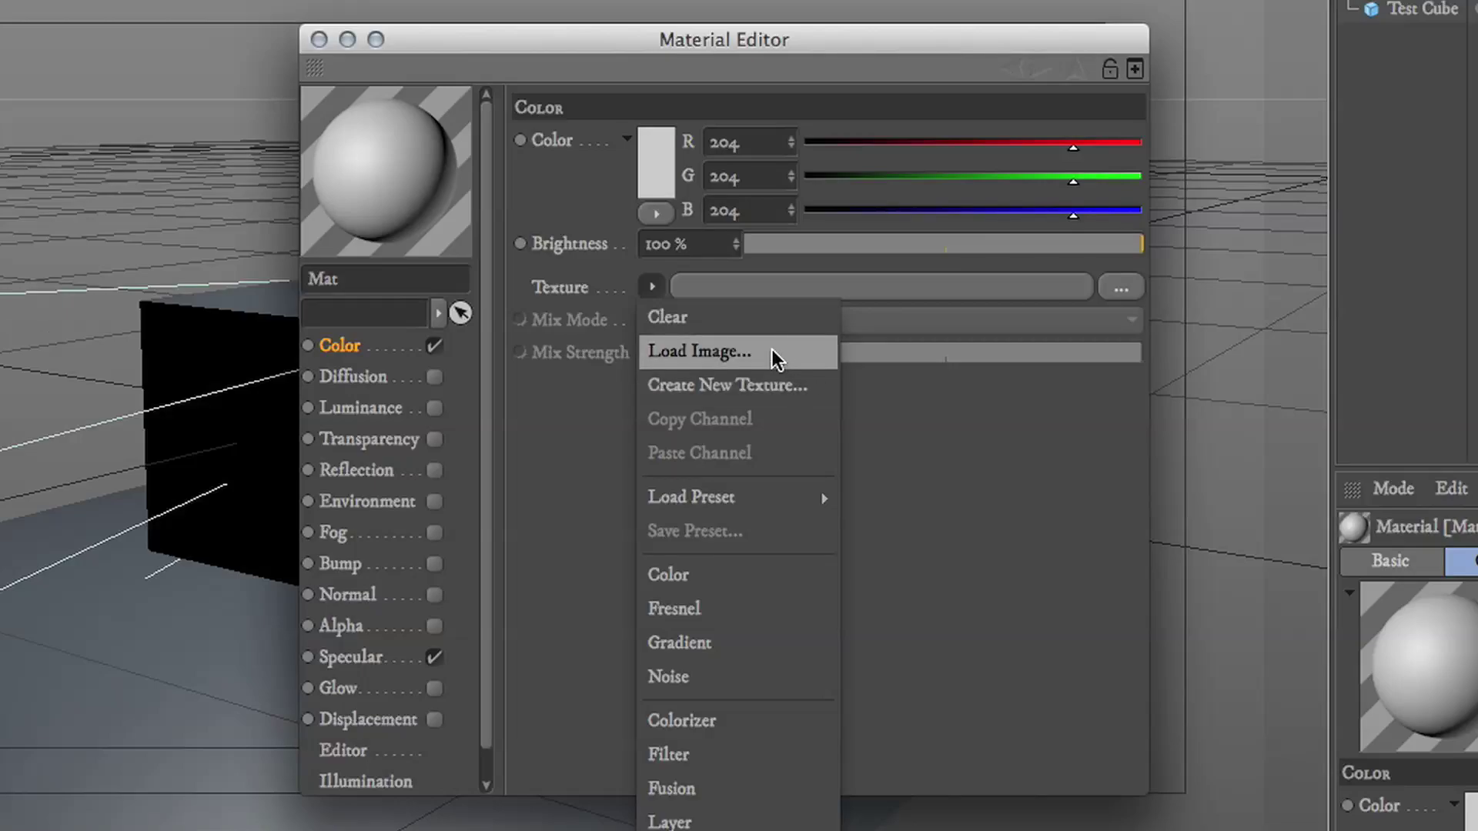
{"action": "left_click", "coordinate": [706, 579]}
{"action": "left_click", "coordinate": [652, 286]}
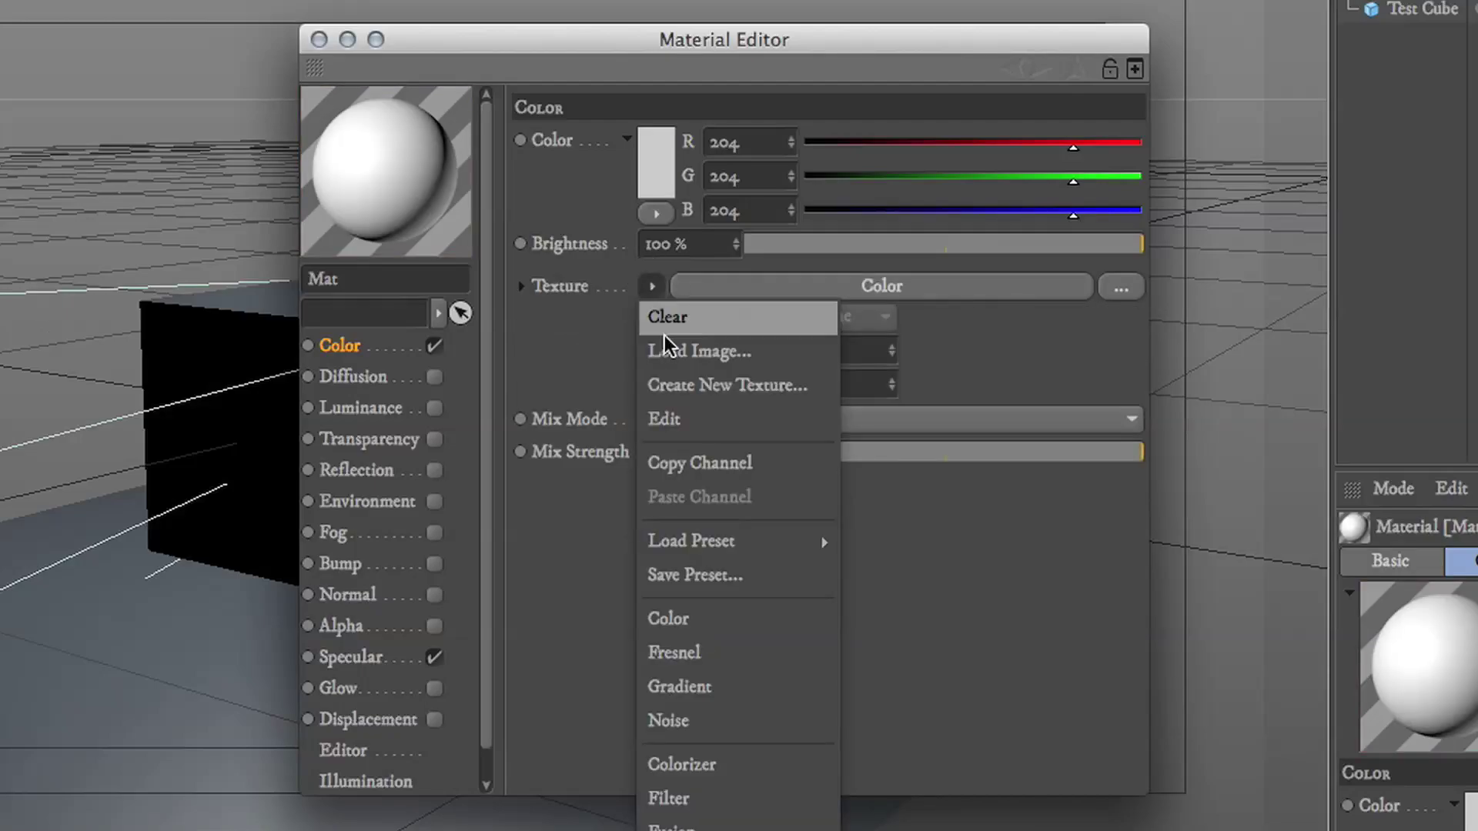
{"action": "left_click", "coordinate": [724, 654]}
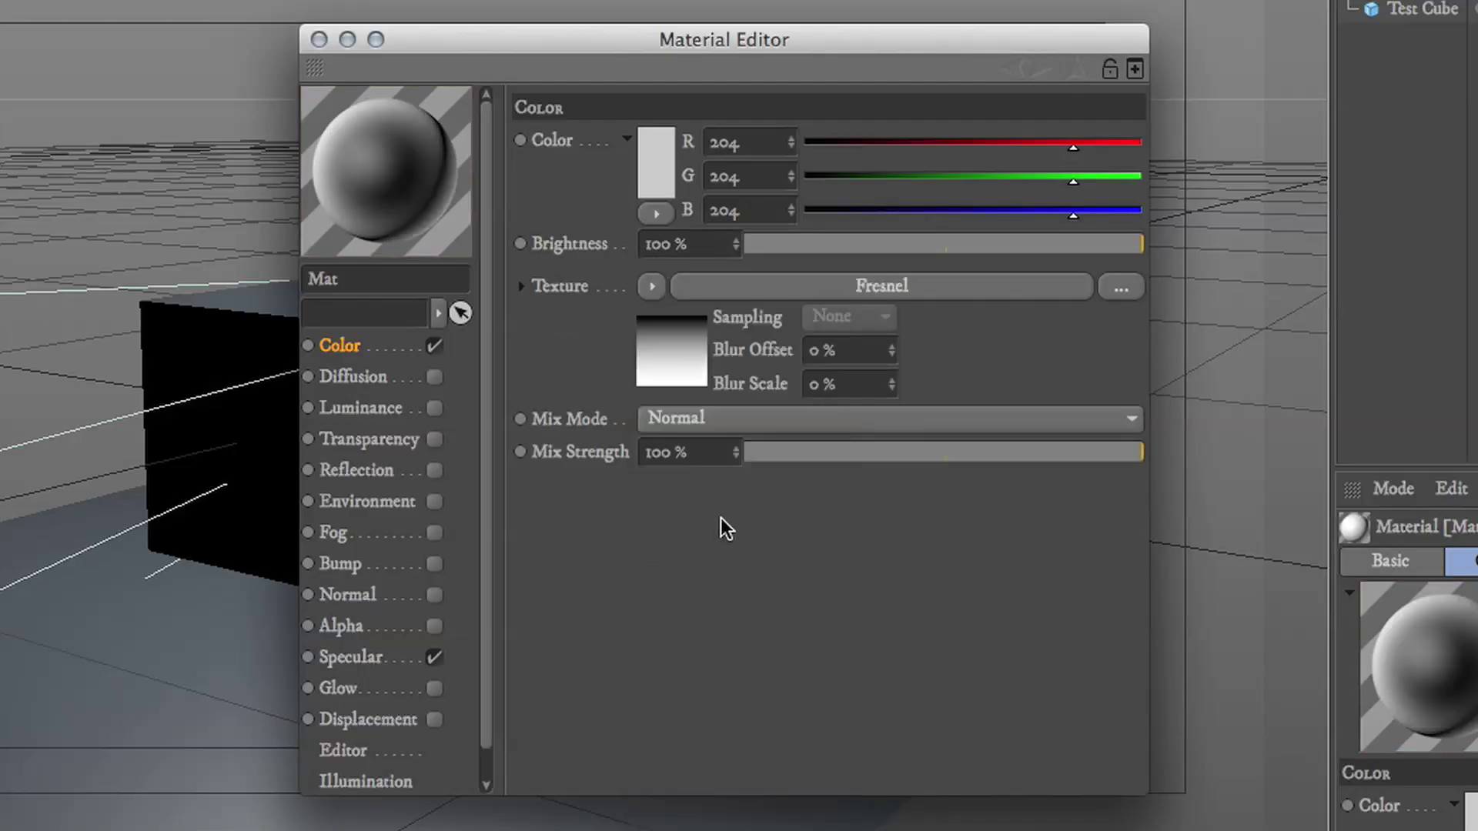
{"action": "left_click", "coordinate": [659, 288]}
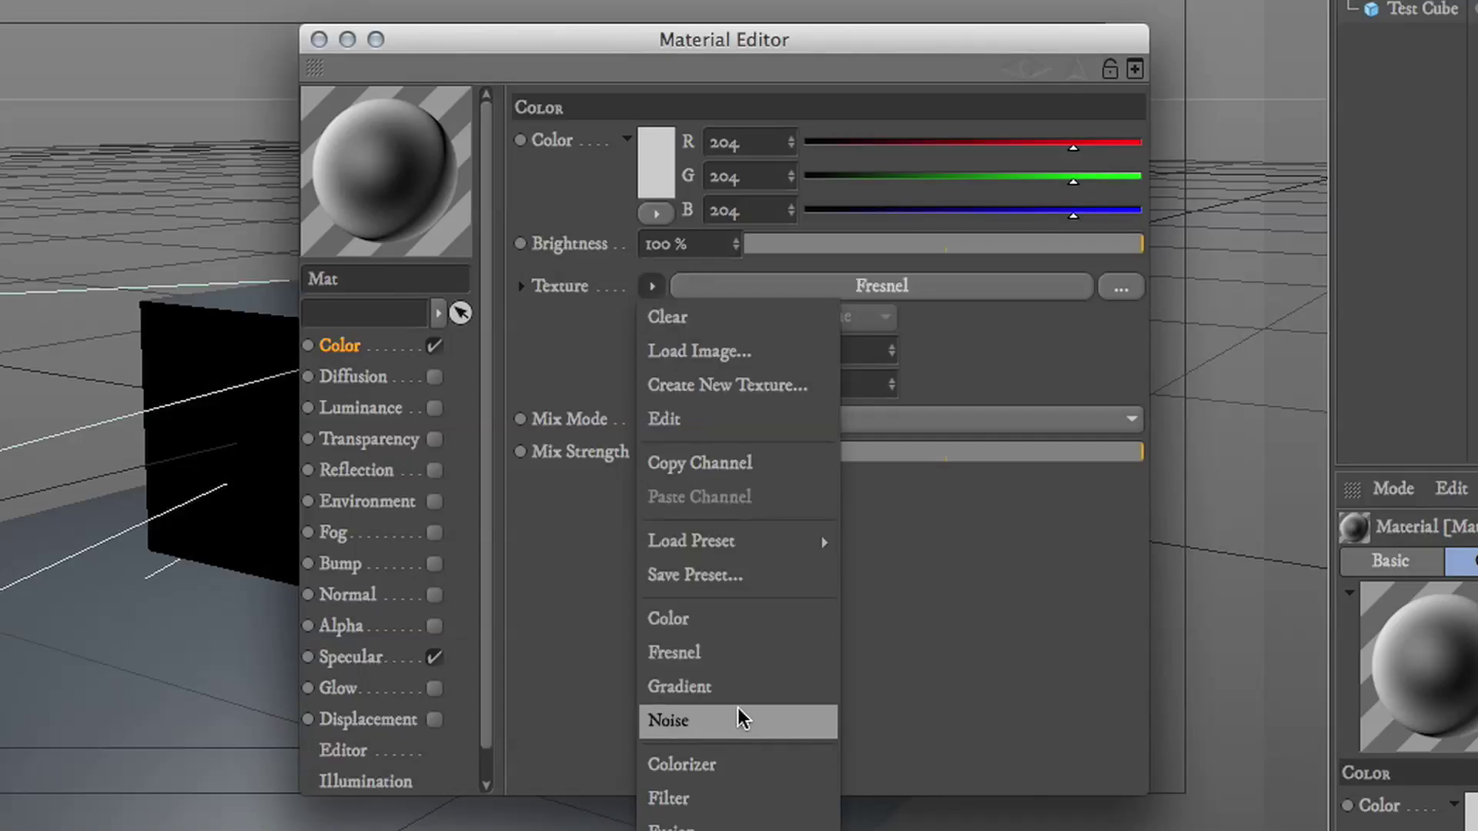
{"action": "left_click", "coordinate": [735, 687]}
{"action": "left_click", "coordinate": [652, 286]}
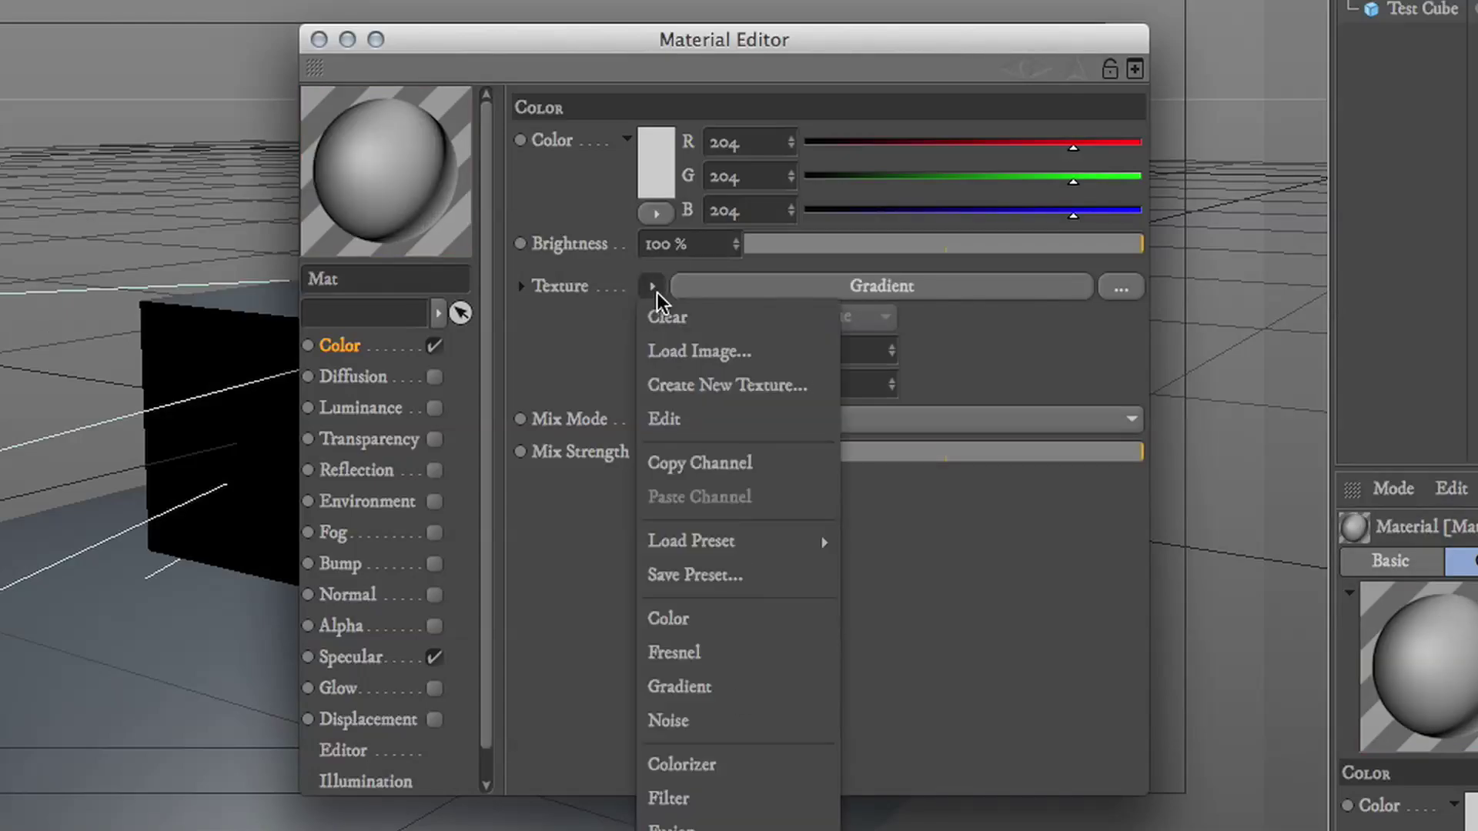
{"action": "left_click", "coordinate": [755, 716]}
{"action": "left_click", "coordinate": [658, 288]}
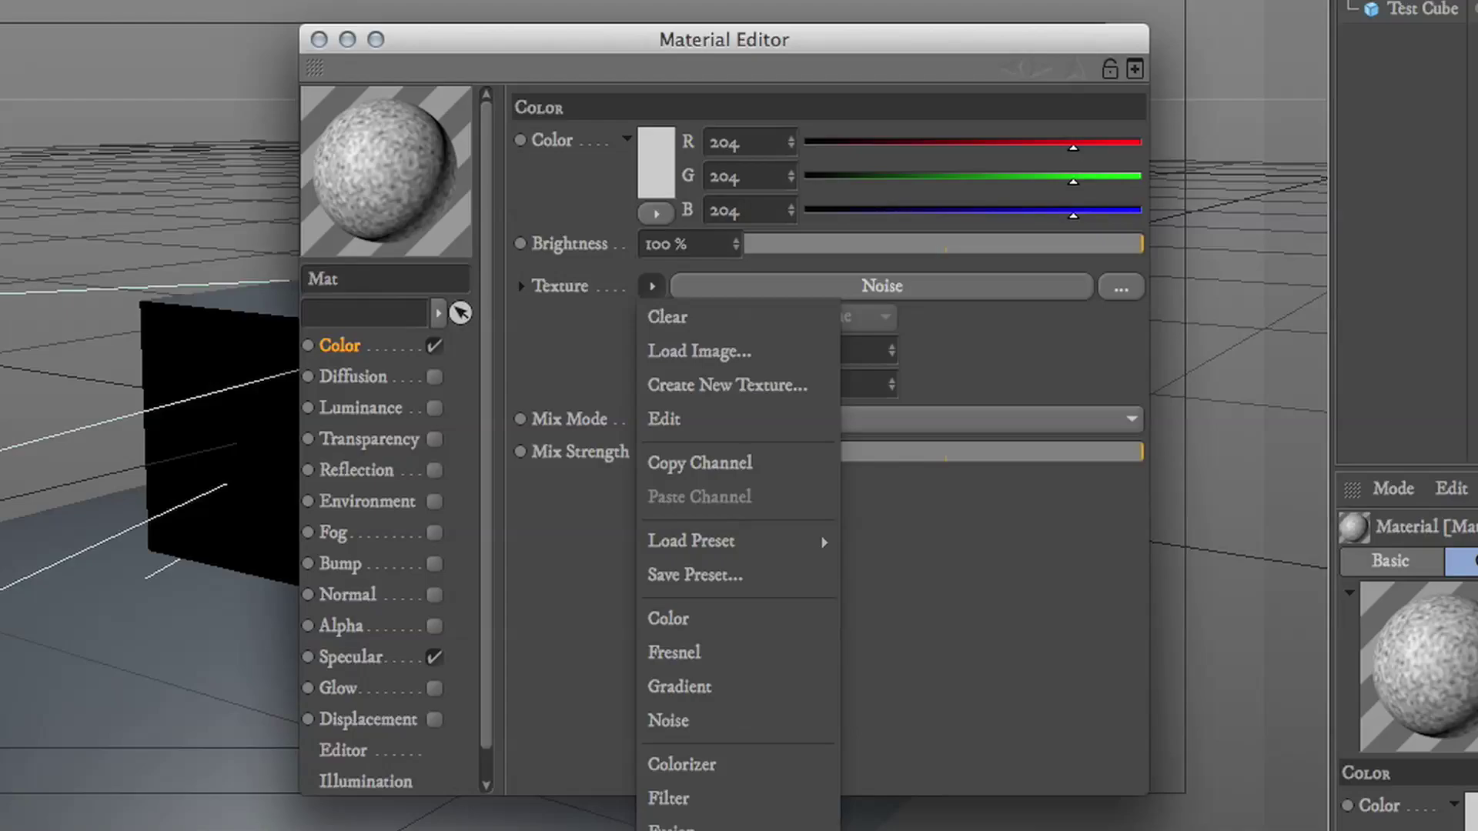
{"action": "left_click", "coordinate": [988, 571]}
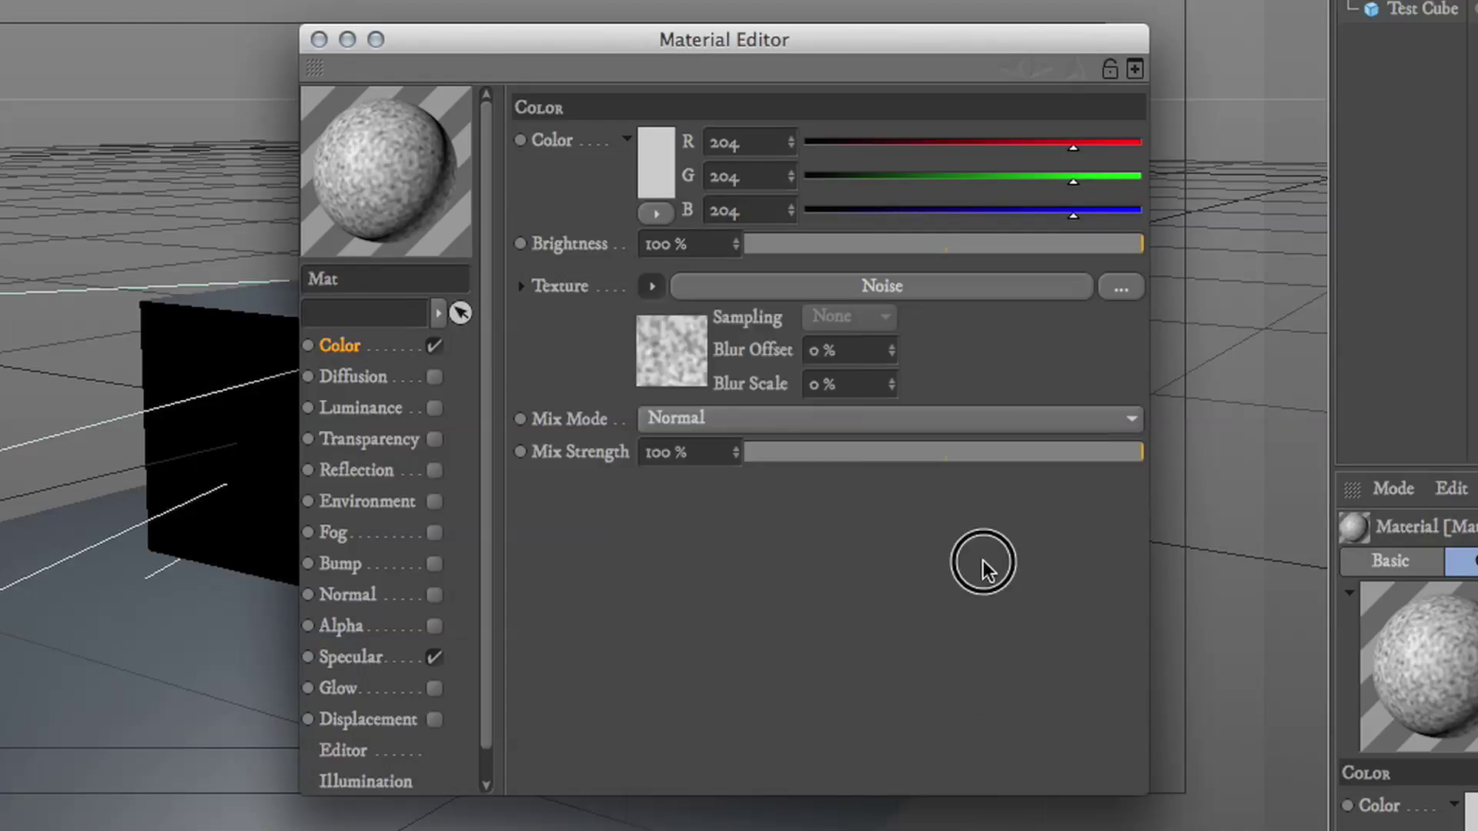
{"action": "left_click", "coordinate": [652, 289]}
Step: Remove the Noise texture from the Color channel, then try and discard a dark red colour
{"action": "left_click", "coordinate": [671, 316]}
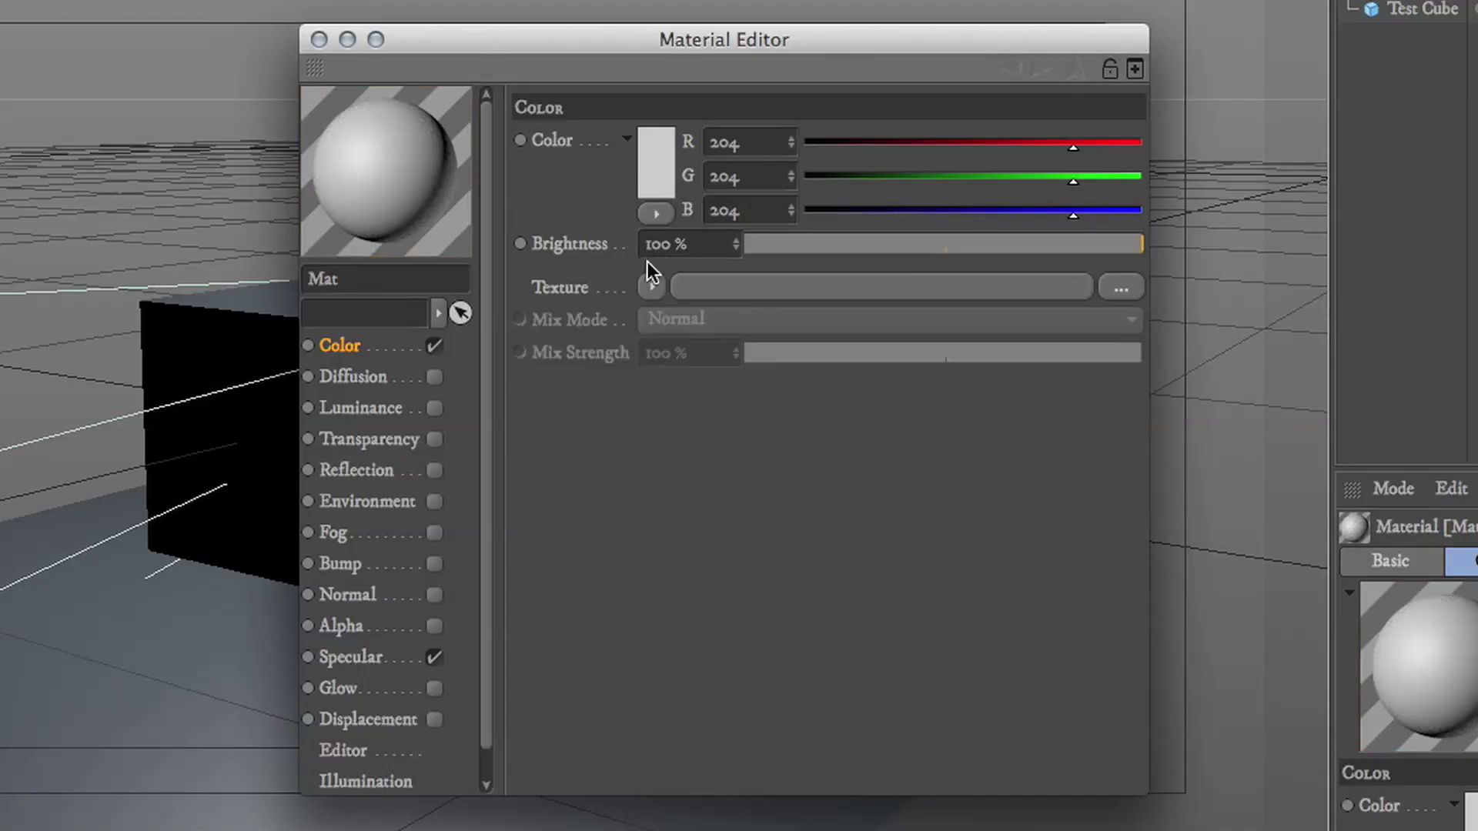
{"action": "left_click", "coordinate": [662, 143]}
{"action": "left_click", "coordinate": [616, 108]}
{"action": "left_click", "coordinate": [557, 180]}
{"action": "left_click", "coordinate": [622, 121]}
{"action": "left_click", "coordinate": [610, 266]}
Step: Set the material colour to R 255, G 183, B 0 for orange-yellow
{"action": "left_click", "coordinate": [656, 142]}
{"action": "left_click_drag", "start_coordinate": [654, 145], "coordinate": [693, 35]}
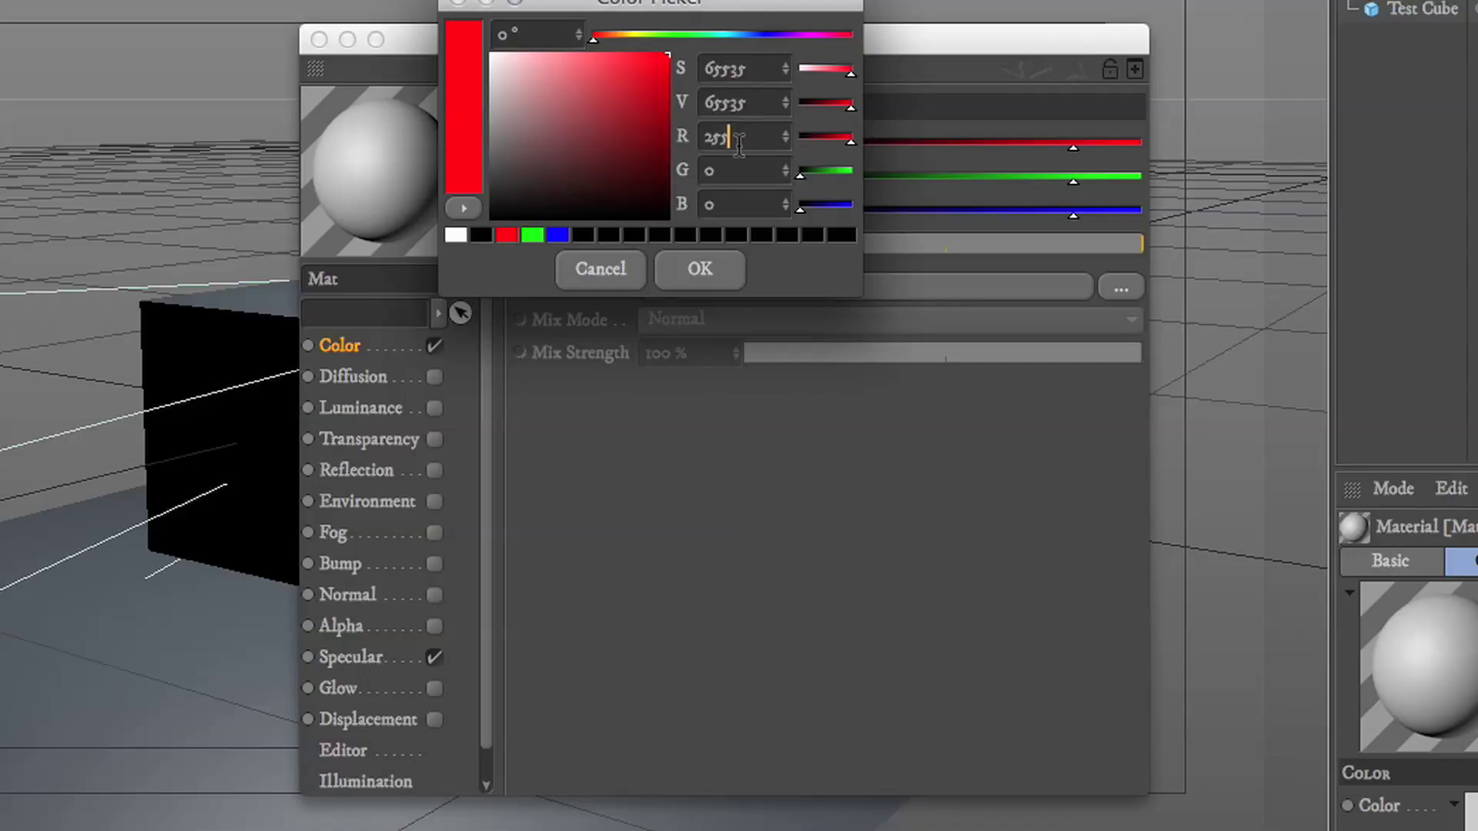
{"action": "left_click", "coordinate": [699, 270]}
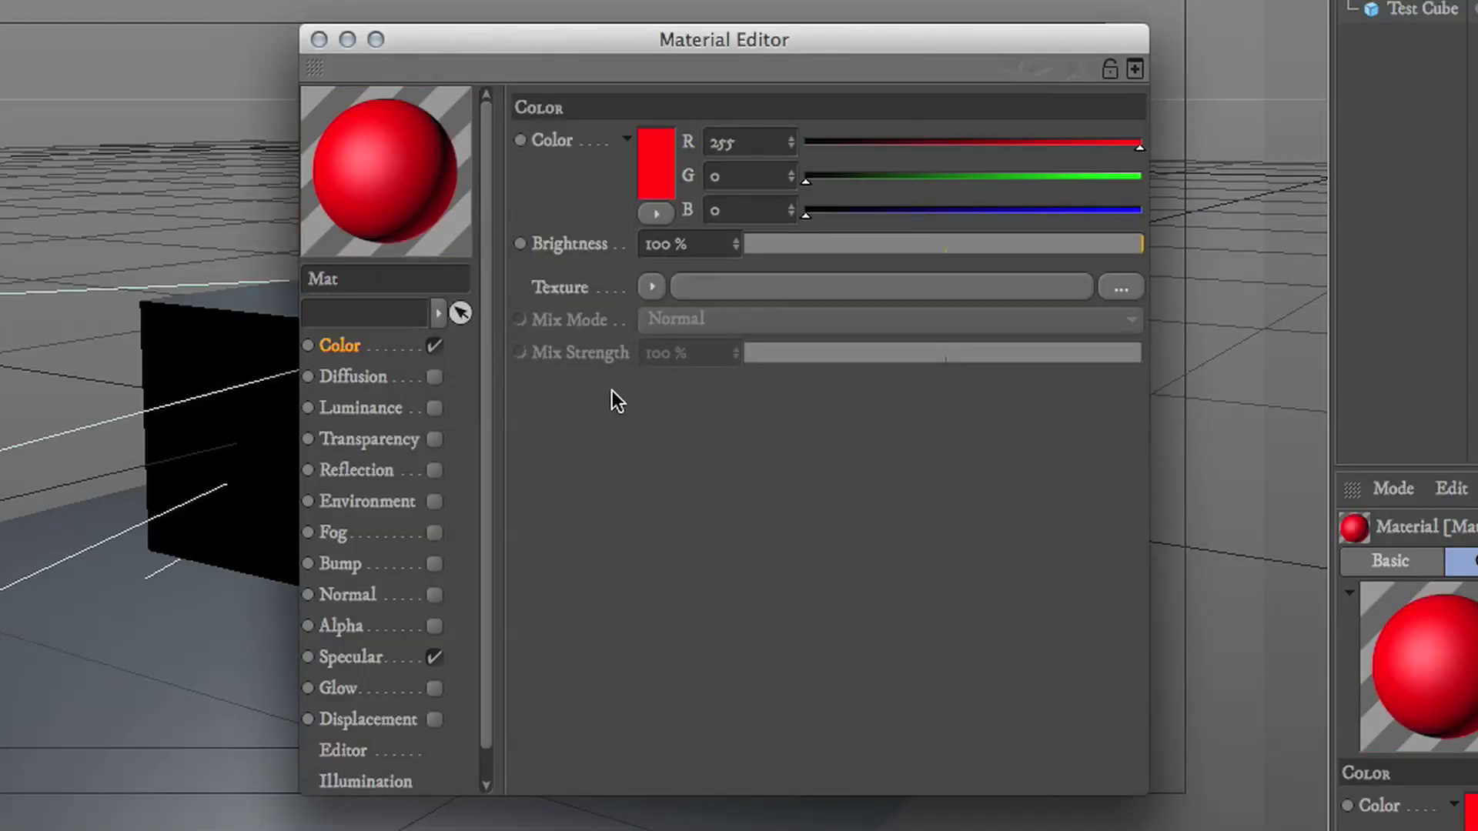
{"action": "left_click_drag", "start_coordinate": [807, 181], "coordinate": [1047, 202]}
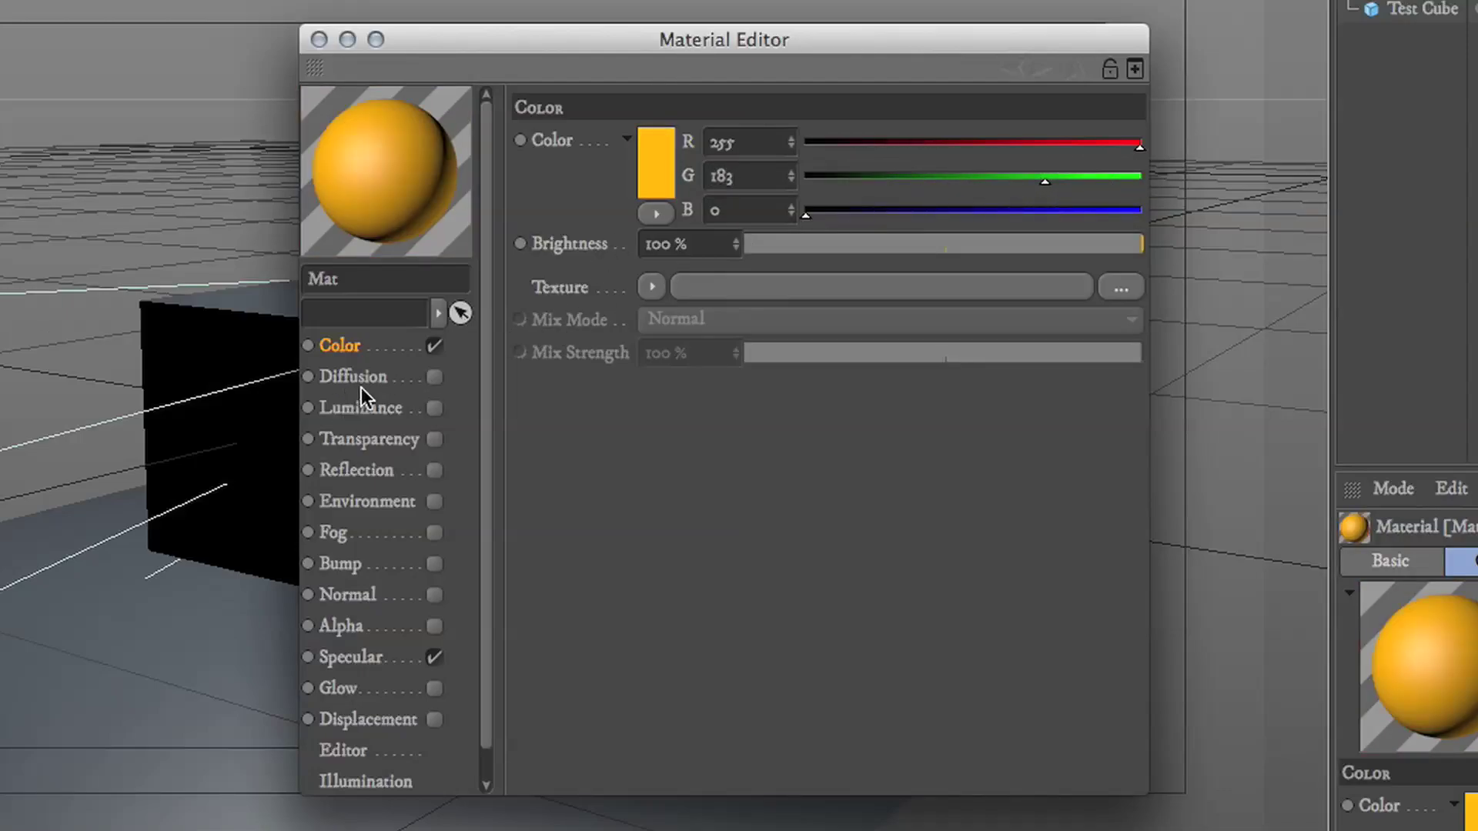
{"action": "scroll", "coordinate": [435, 431], "scroll_direction": "down", "scroll_amount": 1}
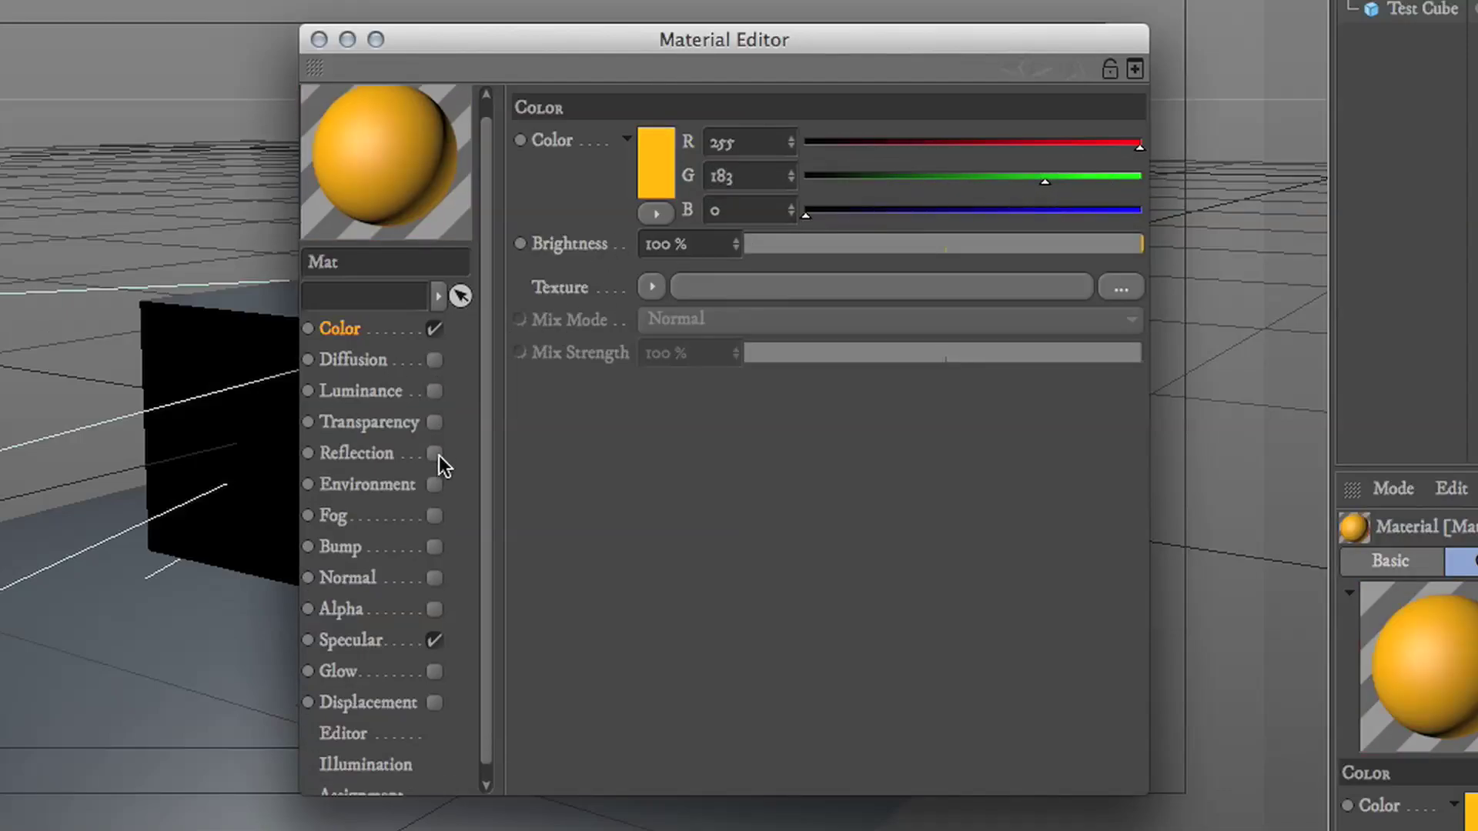
Step: Check that the Specular channel's mode stays Plastic, then disable Specular
{"action": "left_click", "coordinate": [399, 633]}
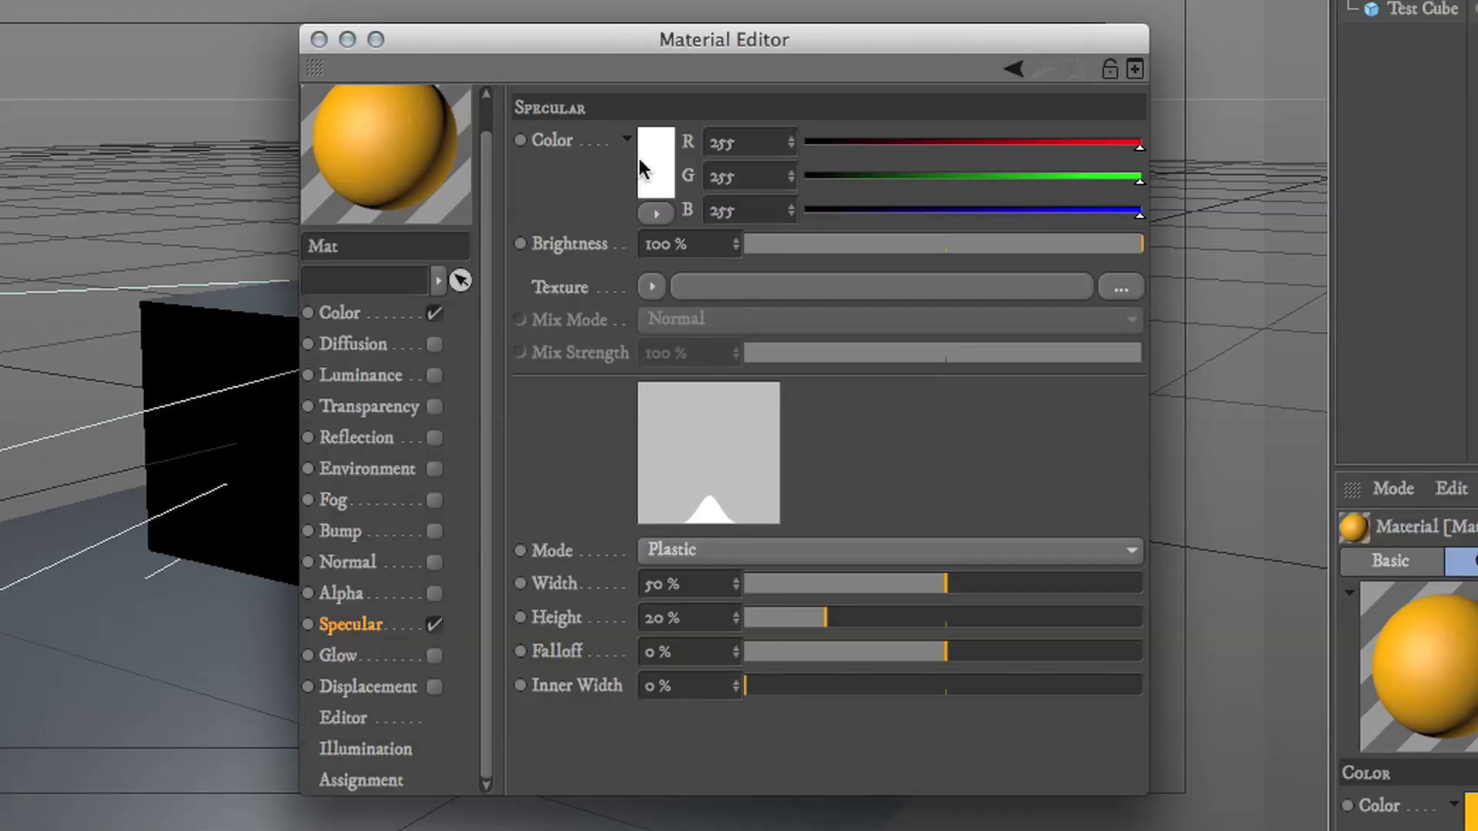
{"action": "left_click", "coordinate": [808, 551]}
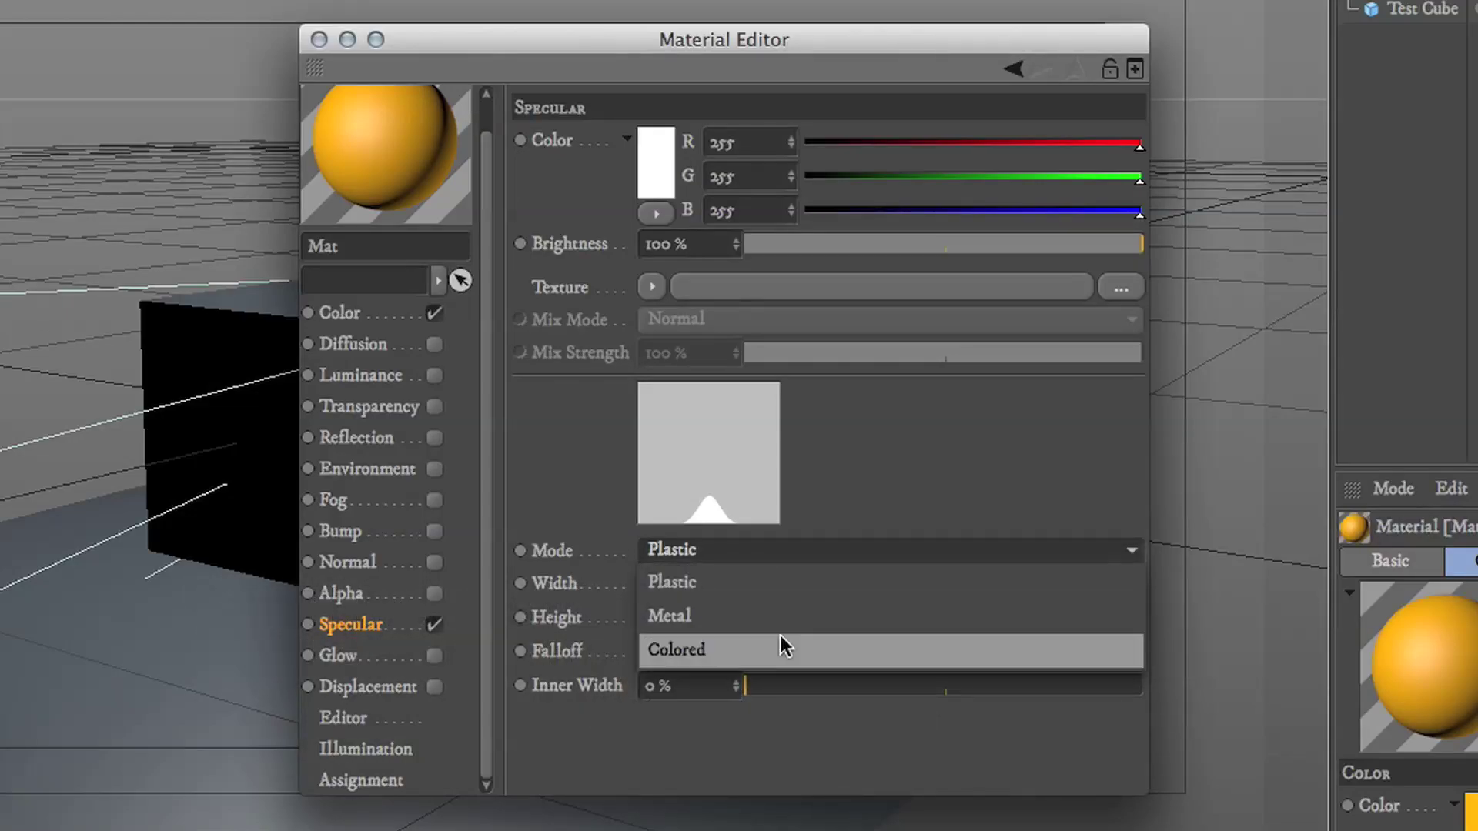
{"action": "key", "text": "Escape"}
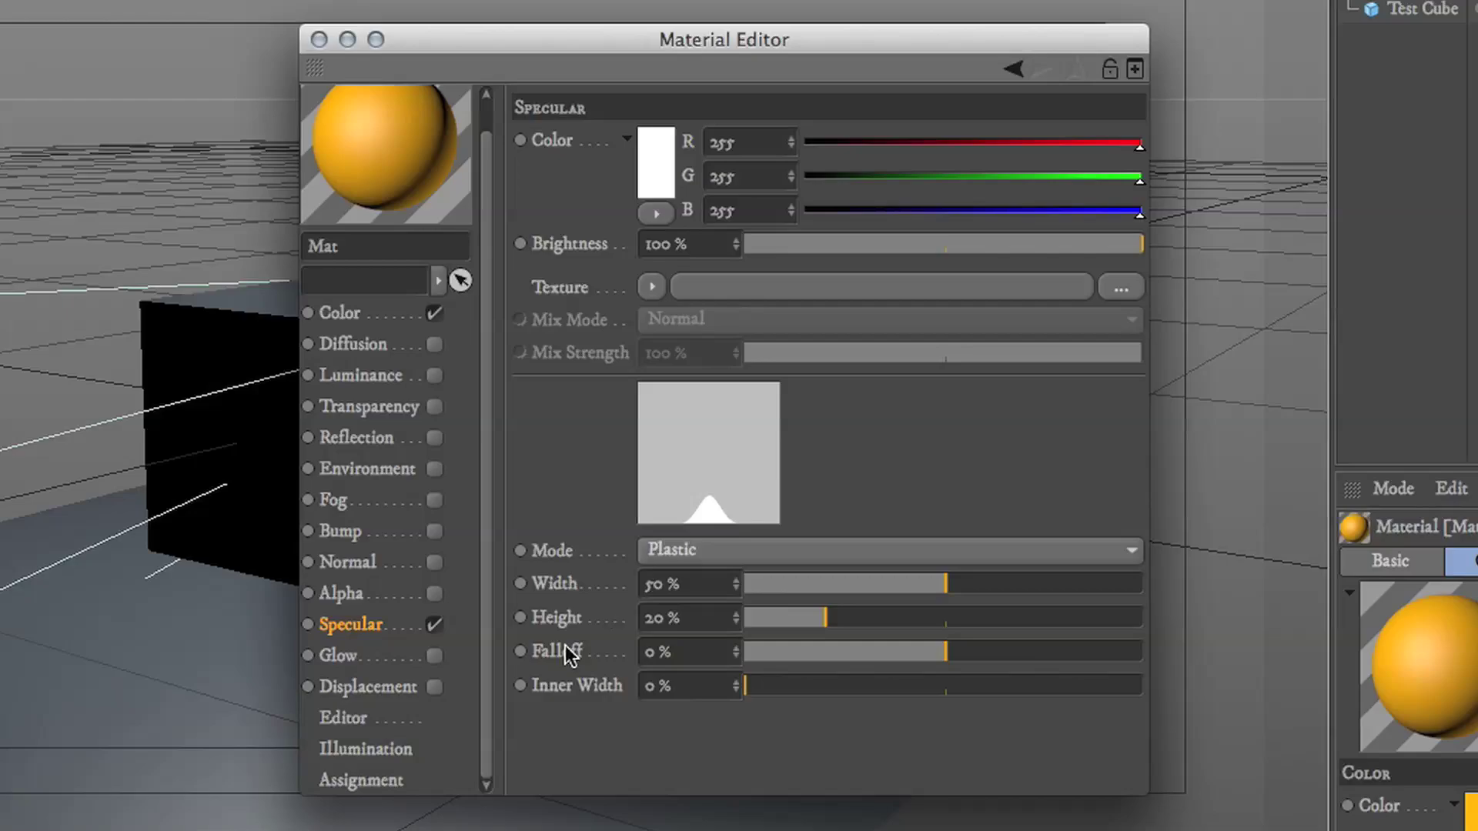
{"action": "left_click", "coordinate": [441, 625]}
Step: Toggle Glow on and off, then browse the Displacement, Alpha, Normal, Bump, Environment and Fog channels
{"action": "left_click", "coordinate": [391, 661]}
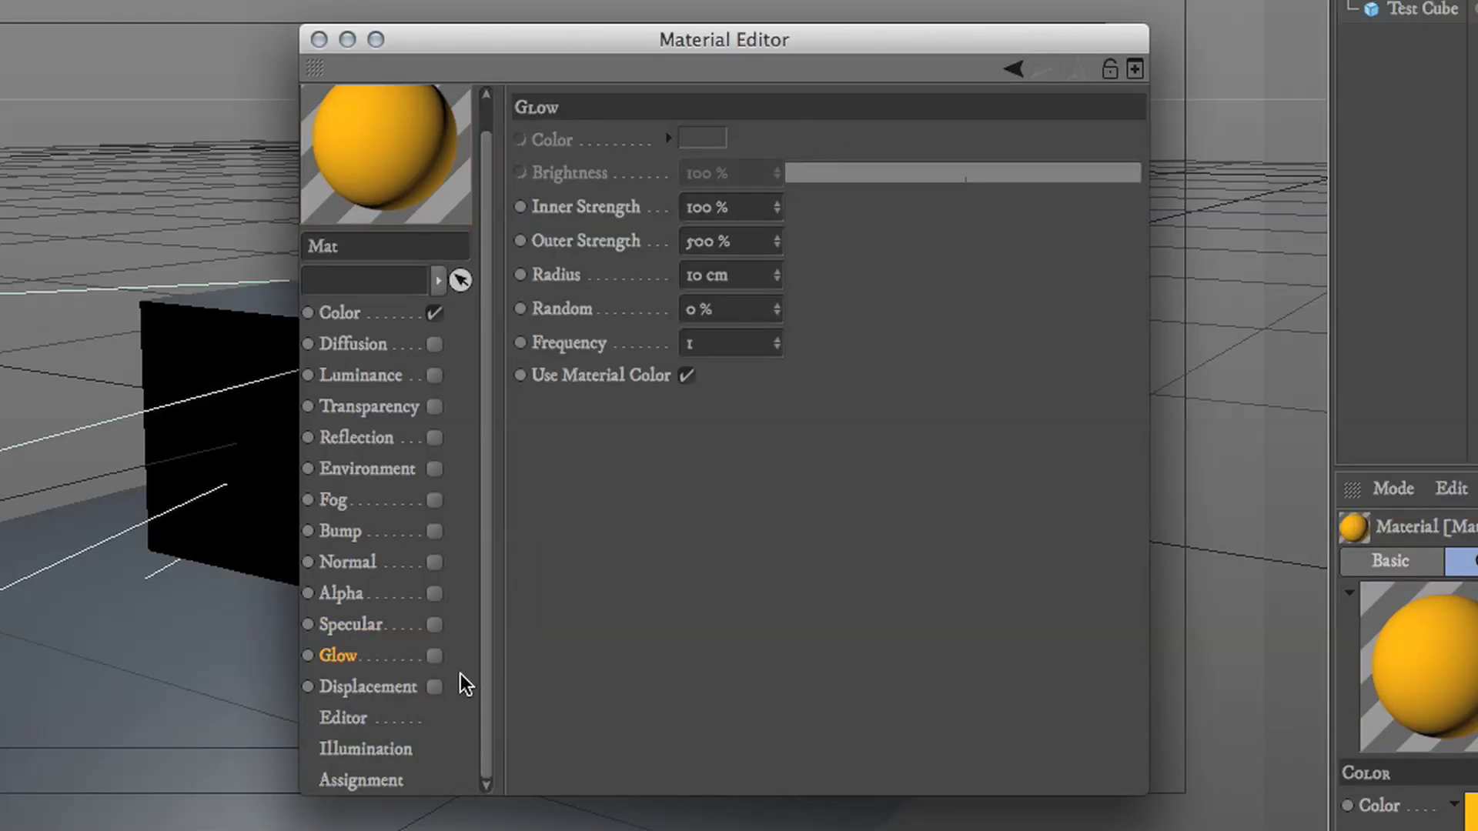
{"action": "left_click", "coordinate": [435, 656]}
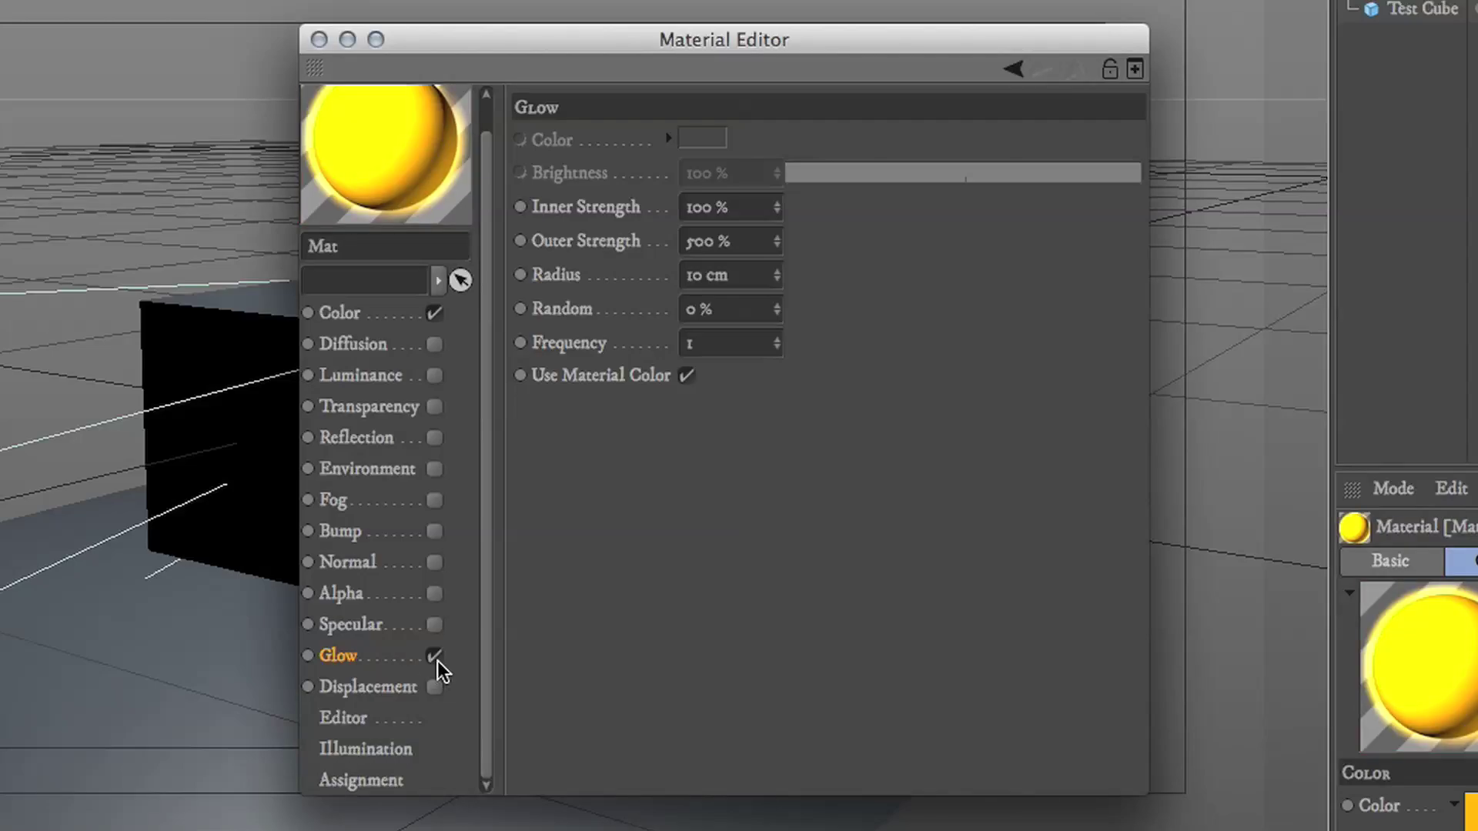
{"action": "left_click", "coordinate": [435, 659]}
{"action": "left_click", "coordinate": [409, 687]}
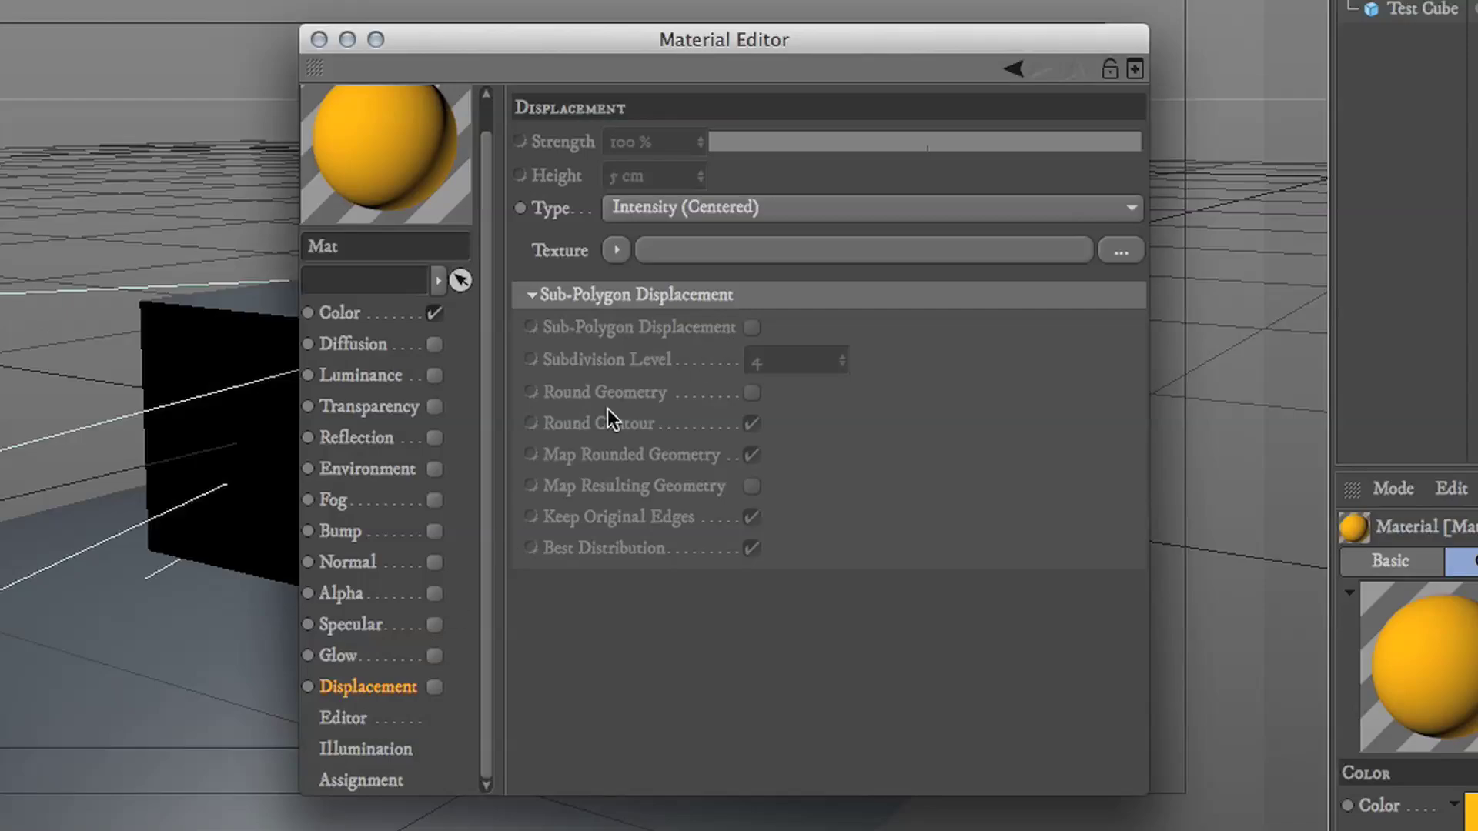
{"action": "left_click", "coordinate": [399, 602]}
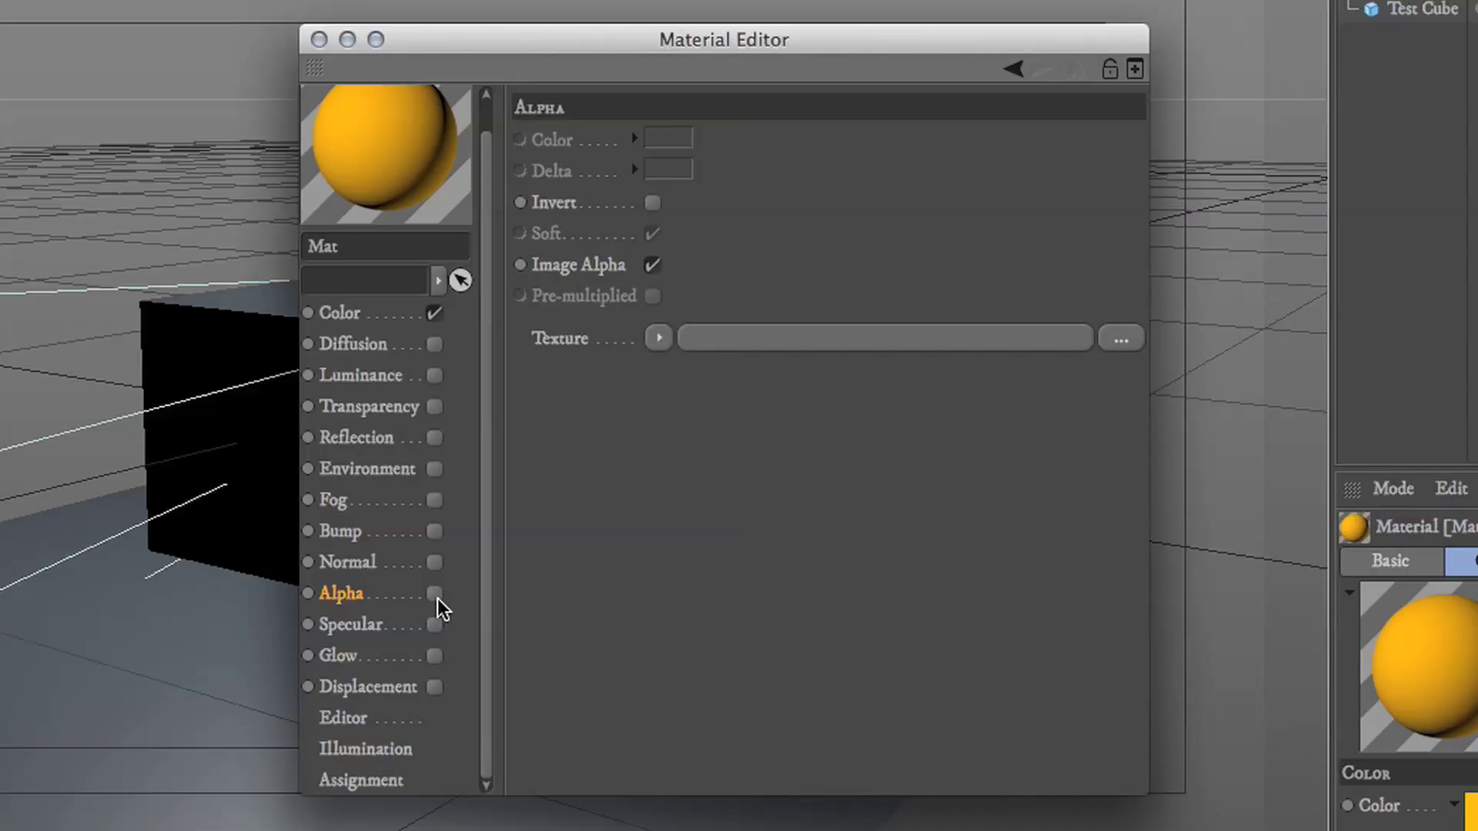
{"action": "left_click", "coordinate": [389, 563]}
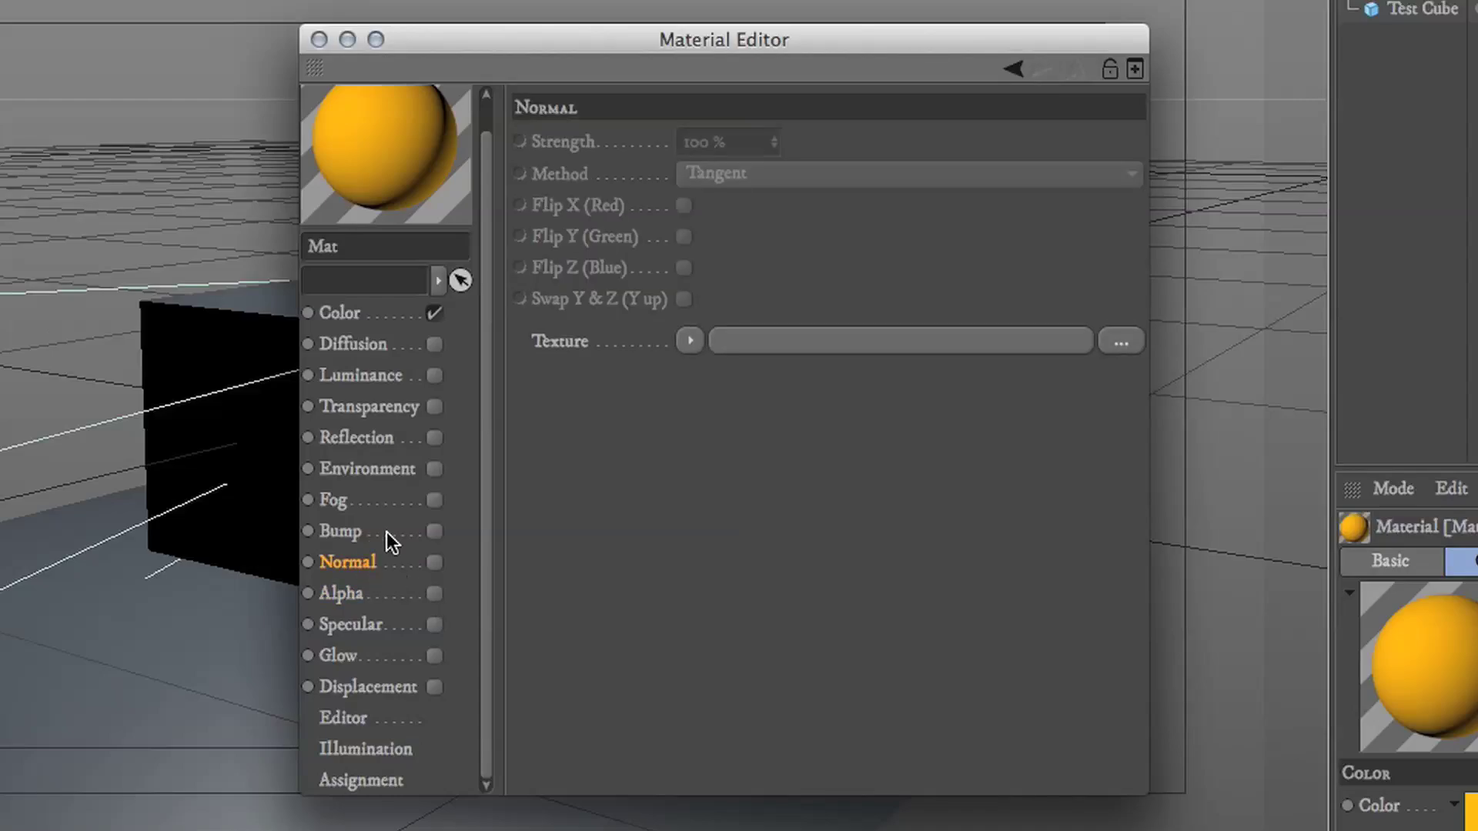
{"action": "left_click", "coordinate": [389, 537]}
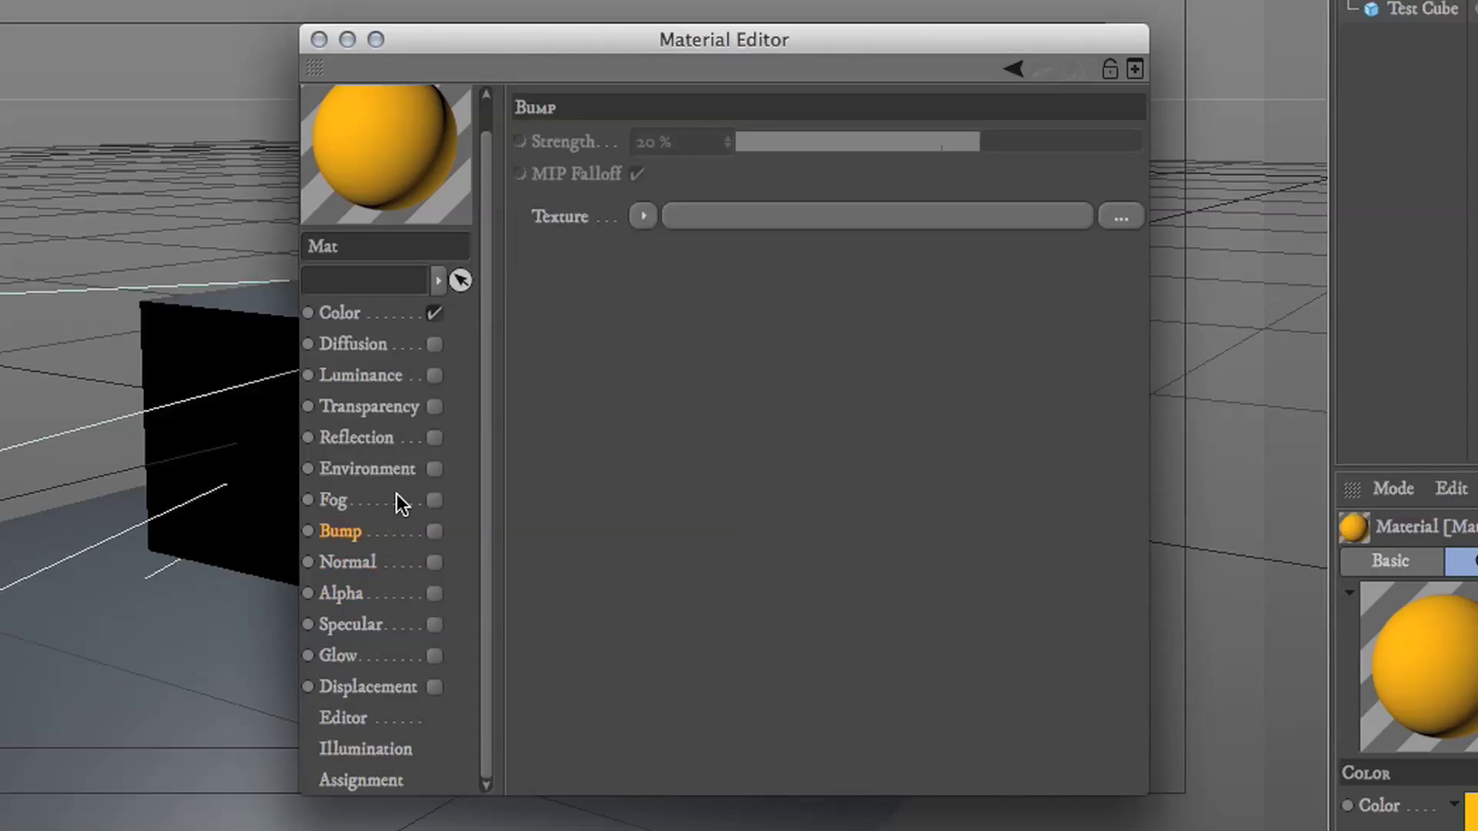
{"action": "left_click", "coordinate": [396, 469]}
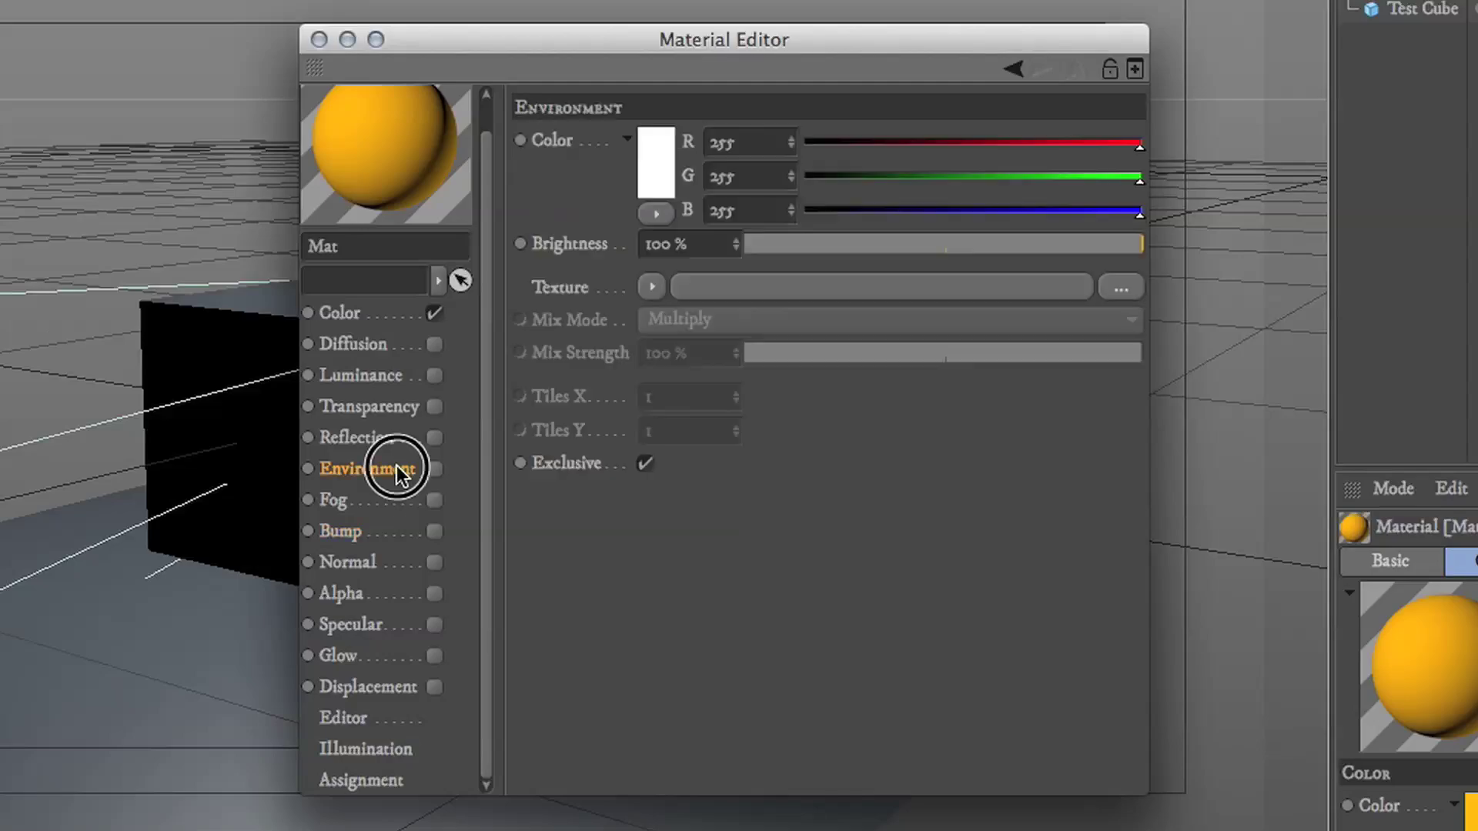
{"action": "left_click", "coordinate": [371, 502]}
{"action": "left_click", "coordinate": [388, 477]}
{"action": "left_click", "coordinate": [383, 502]}
{"action": "left_click", "coordinate": [391, 470]}
{"action": "left_click", "coordinate": [345, 507]}
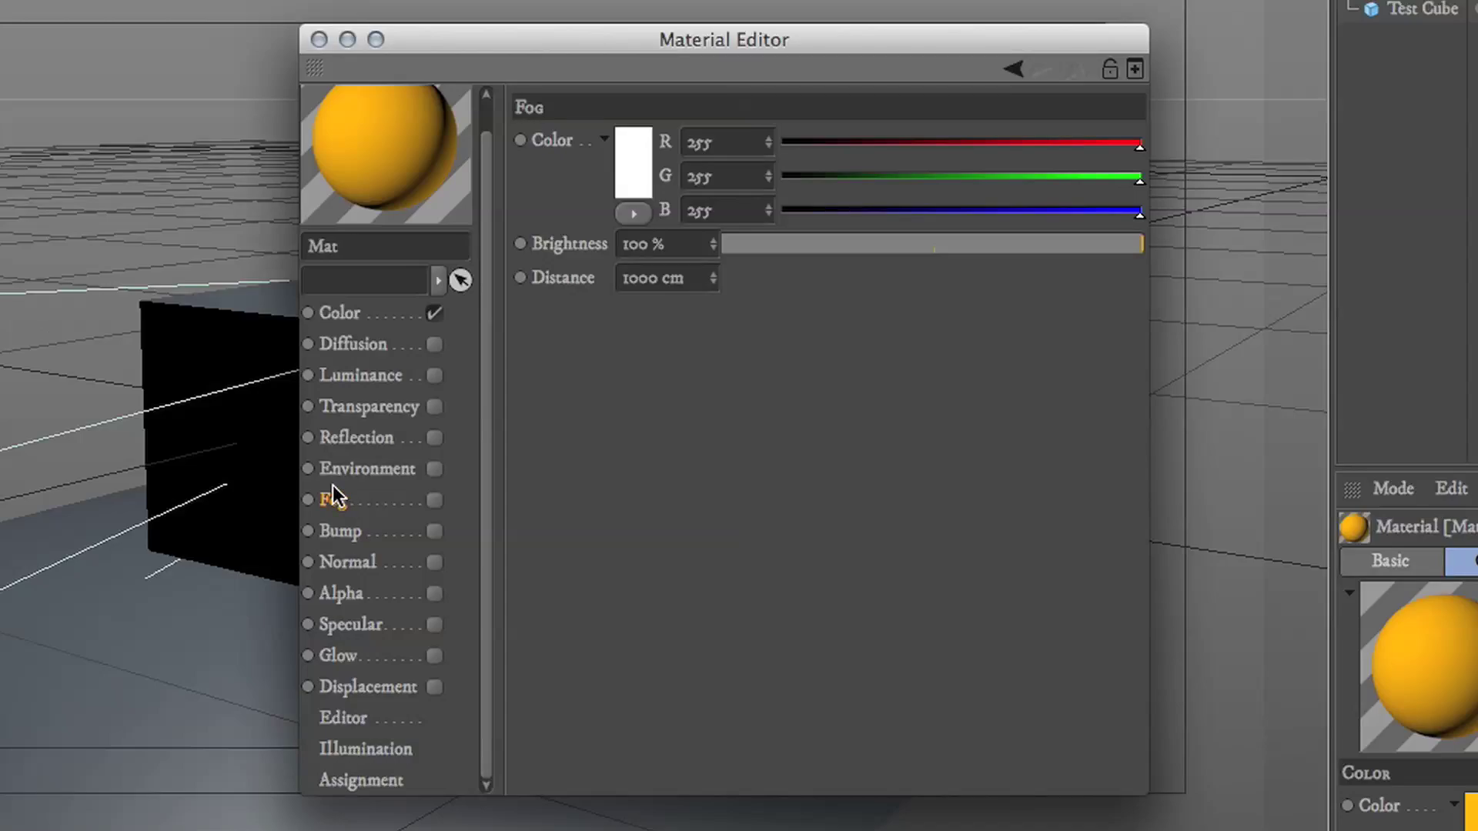
Step: Preview Reflection and Transparency at 65% brightness, then switch both back off
{"action": "left_click", "coordinate": [371, 442]}
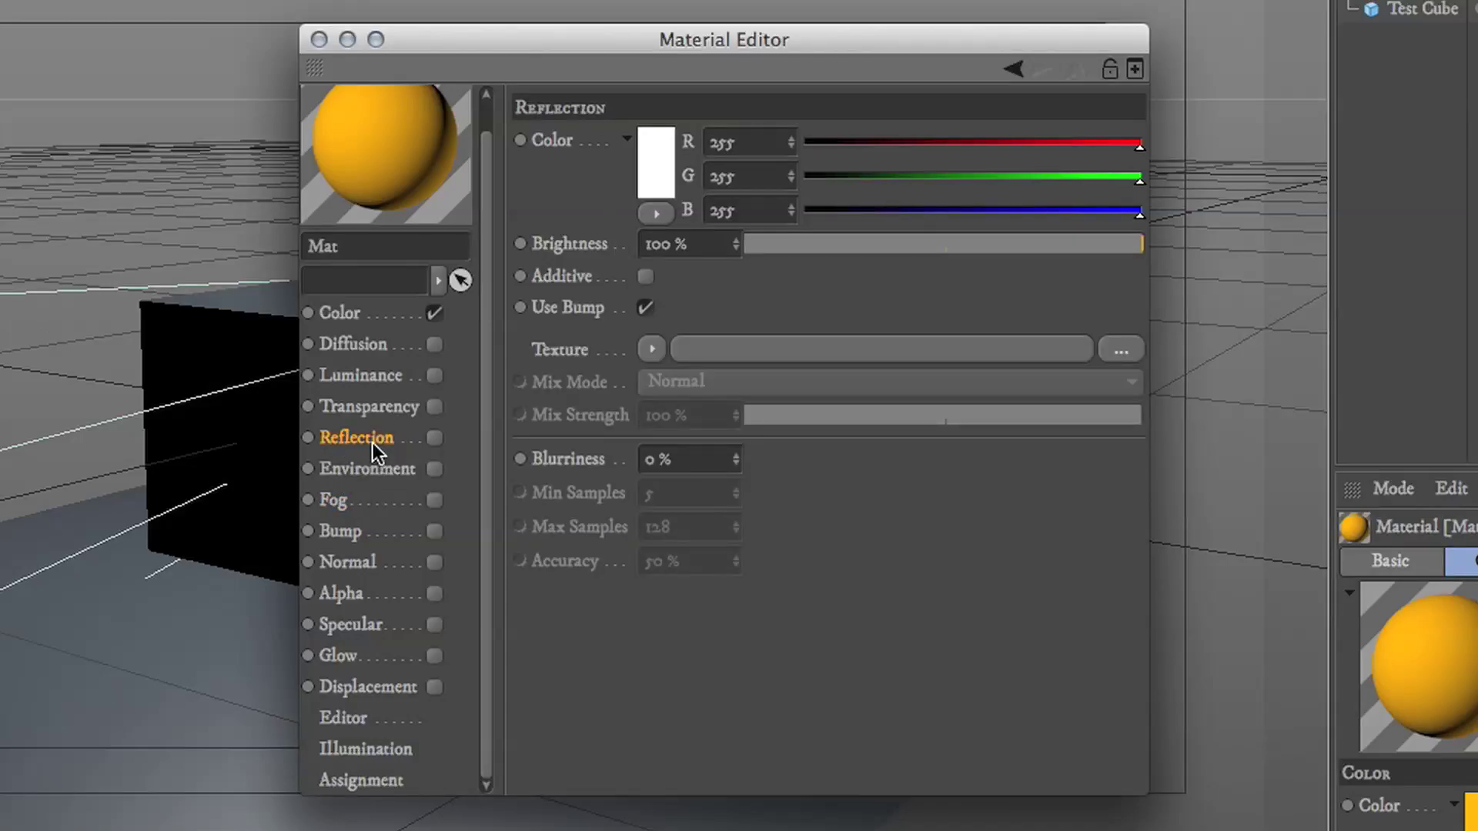
{"action": "left_click", "coordinate": [435, 439]}
{"action": "left_click", "coordinate": [435, 437]}
{"action": "left_click", "coordinate": [414, 406]}
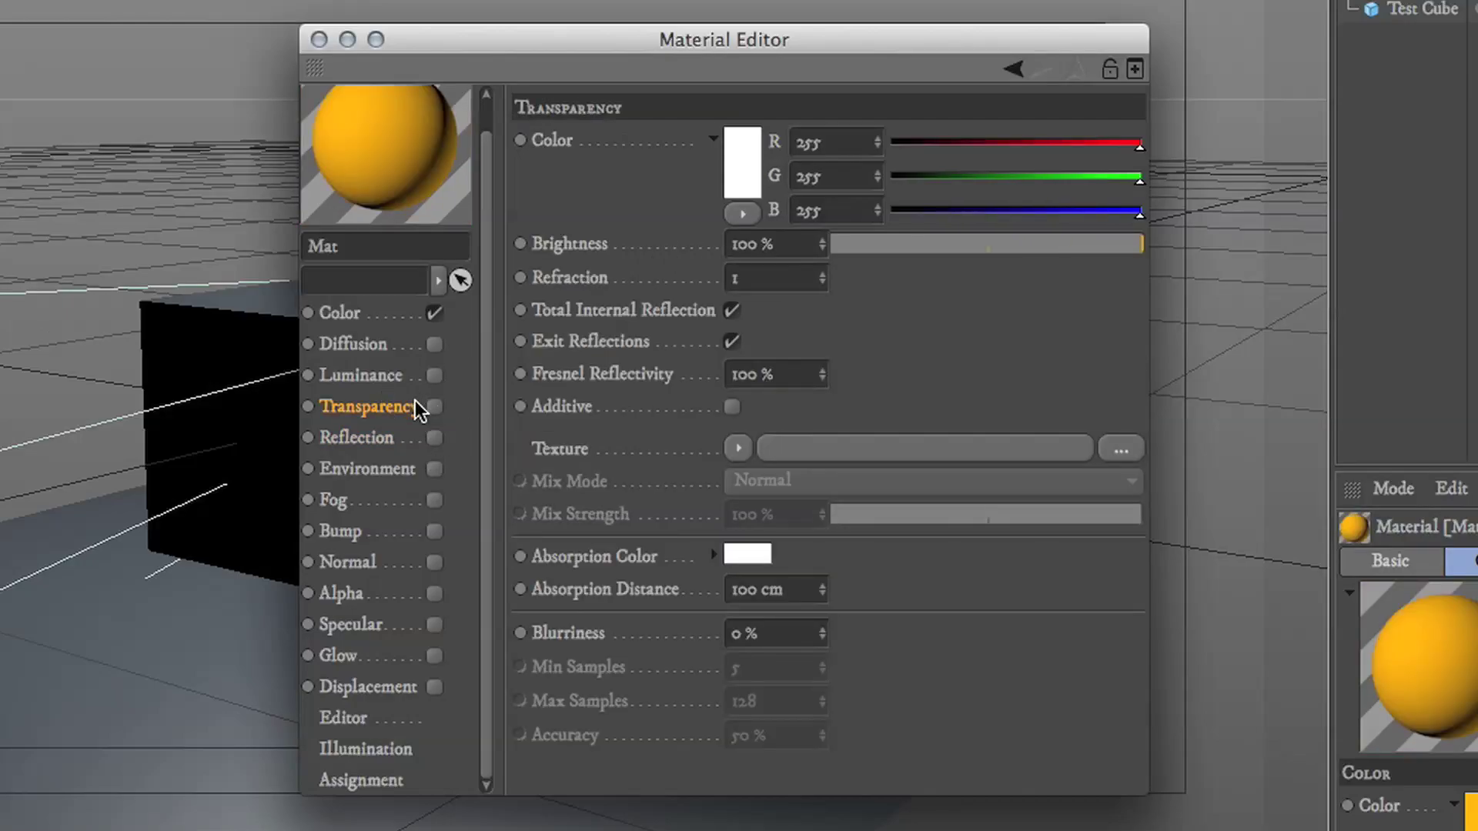
{"action": "left_click", "coordinate": [439, 411]}
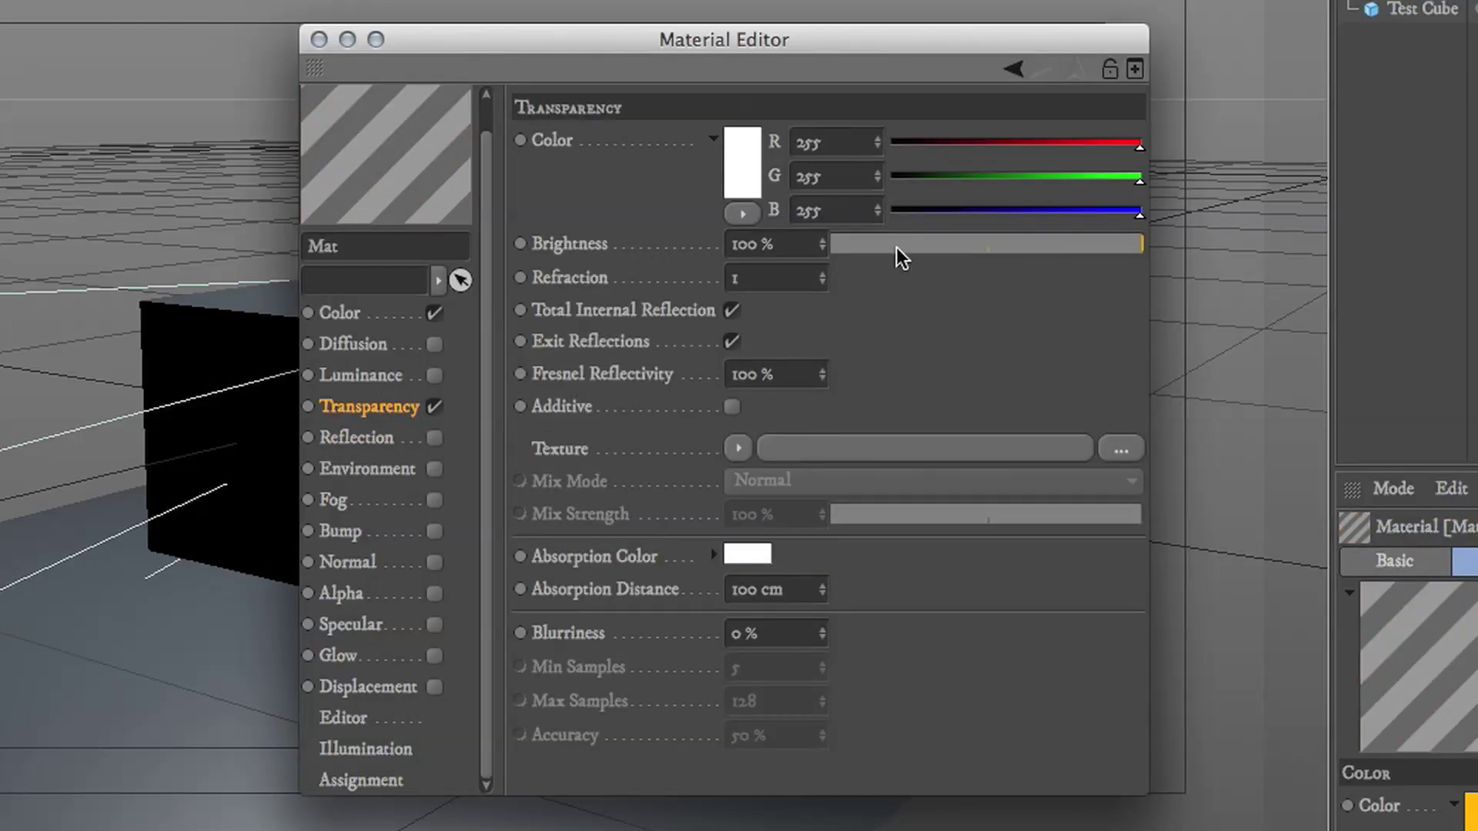
{"action": "left_click_drag", "start_coordinate": [918, 240], "coordinate": [1034, 244]}
{"action": "left_click", "coordinate": [432, 409]}
Step: Preview Luminance, switch it off, and return through Diffusion to the Color channel
{"action": "left_click", "coordinate": [399, 372]}
{"action": "left_click", "coordinate": [436, 376]}
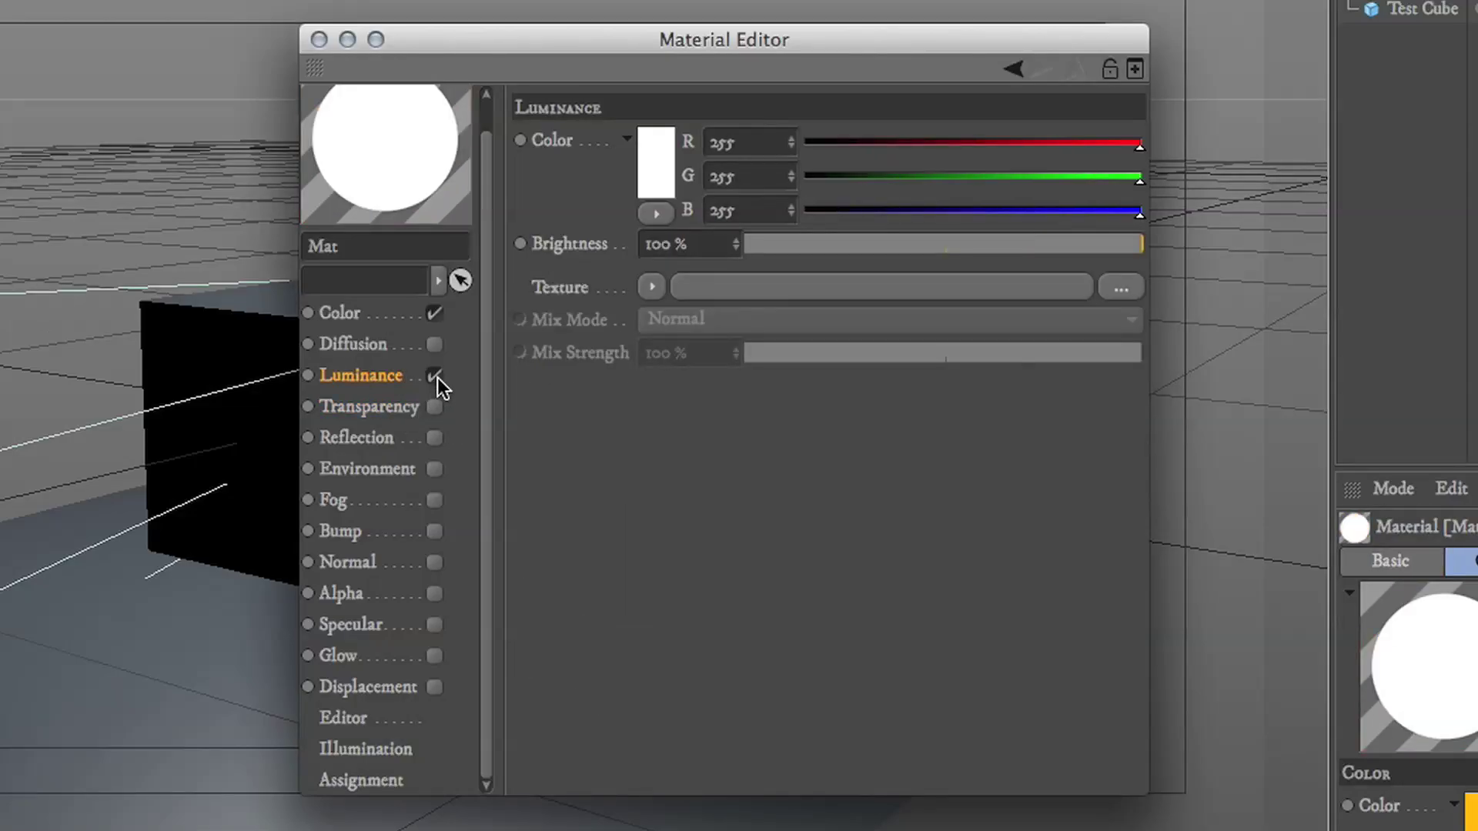
{"action": "left_click", "coordinate": [436, 376]}
{"action": "left_click", "coordinate": [428, 344]}
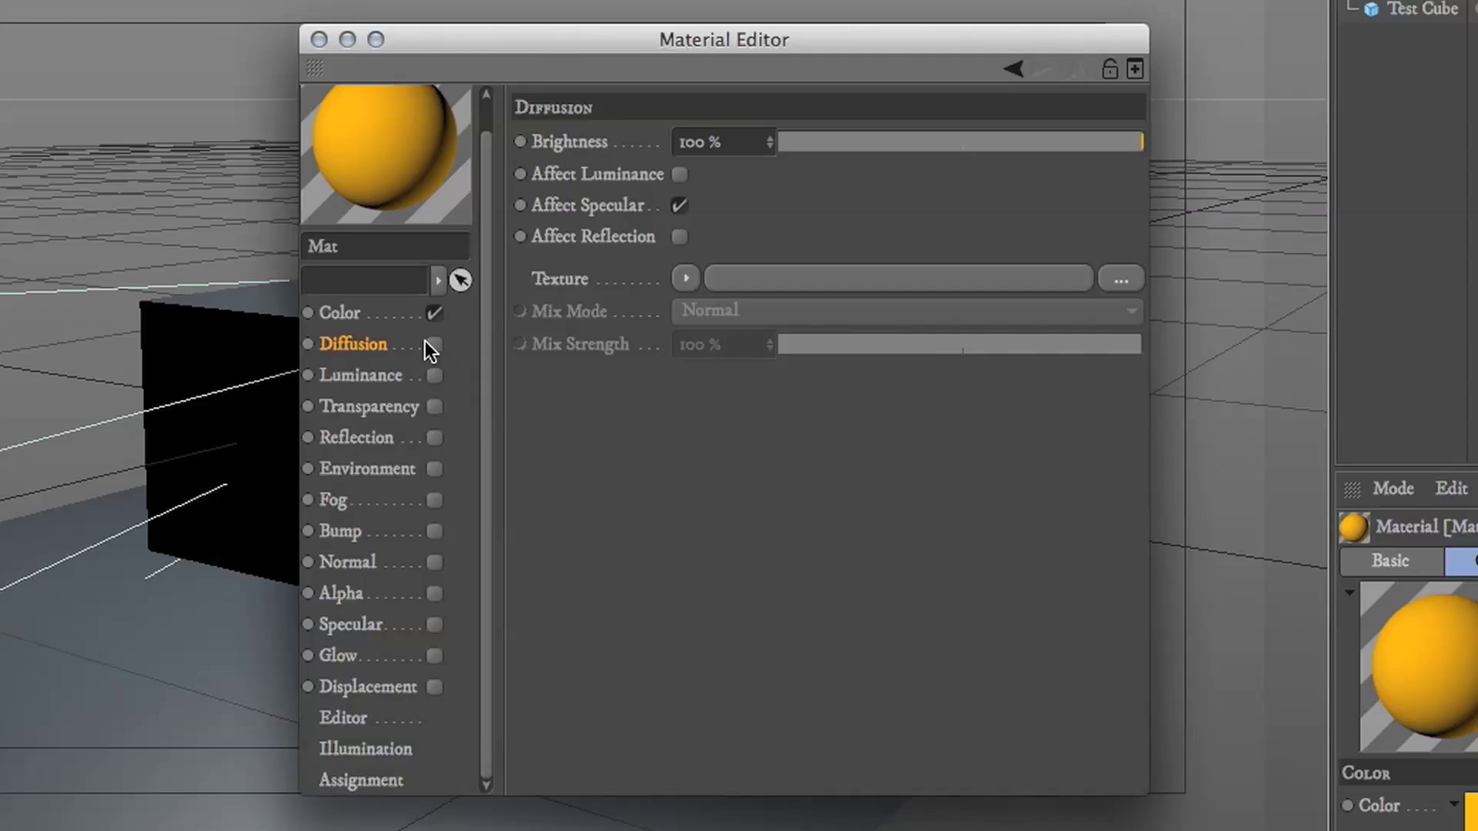
{"action": "left_click_drag", "start_coordinate": [611, 50], "coordinate": [663, 42]}
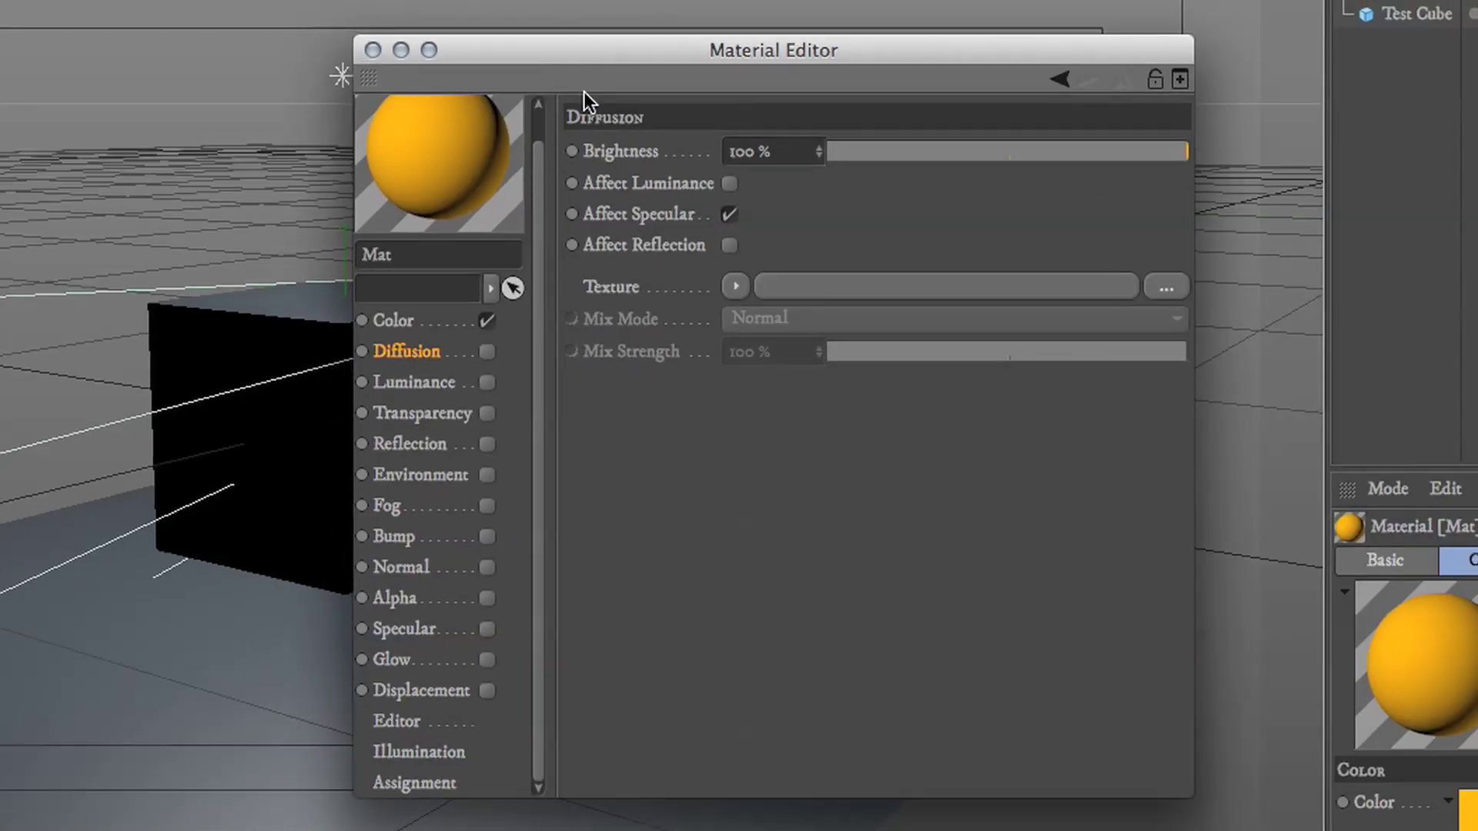
{"action": "left_click", "coordinate": [381, 322]}
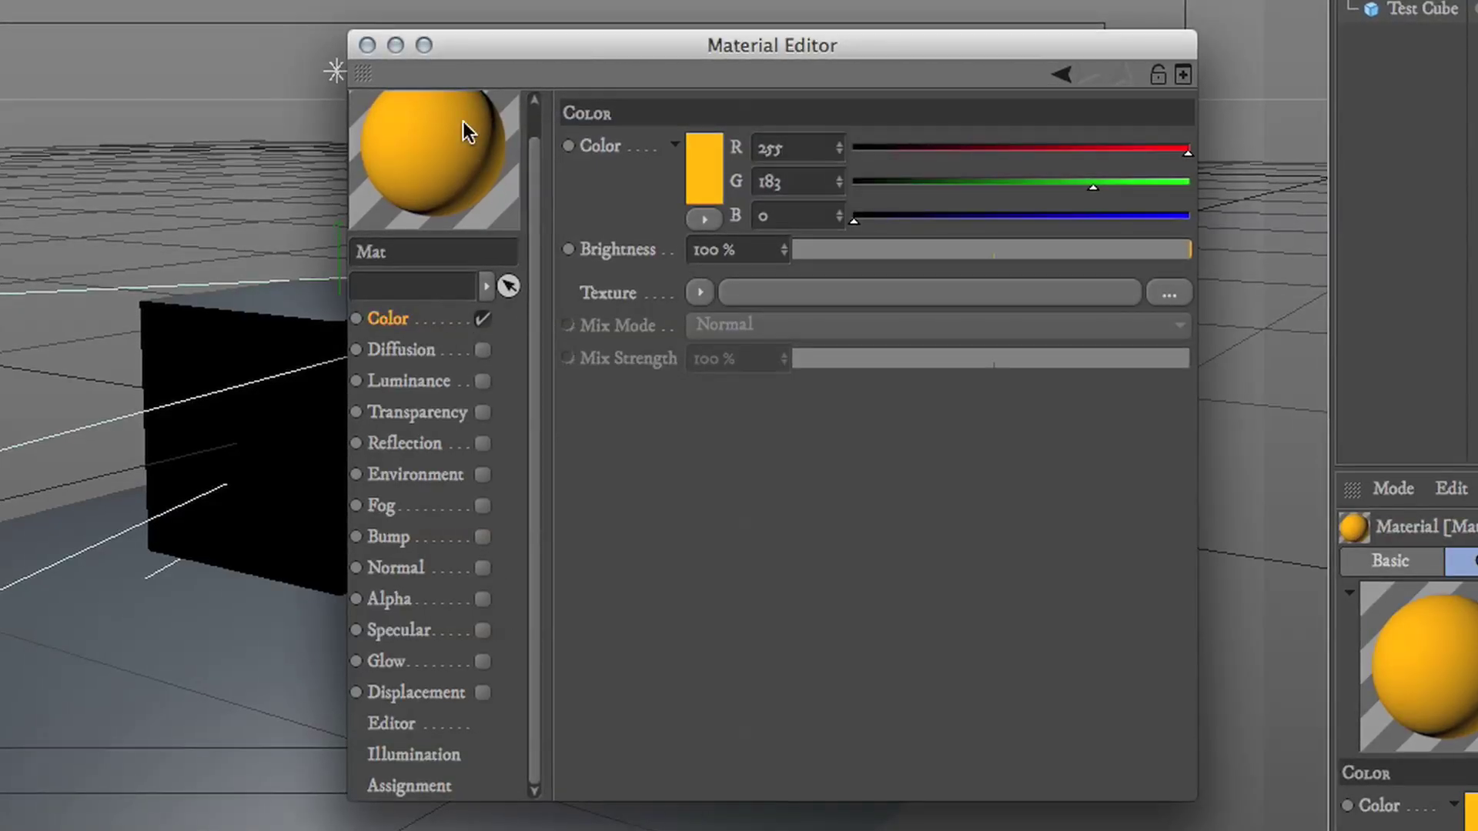
Step: Rename the material 'Test Texture' and drag it onto Test Cube to apply it
{"action": "left_click", "coordinate": [366, 45]}
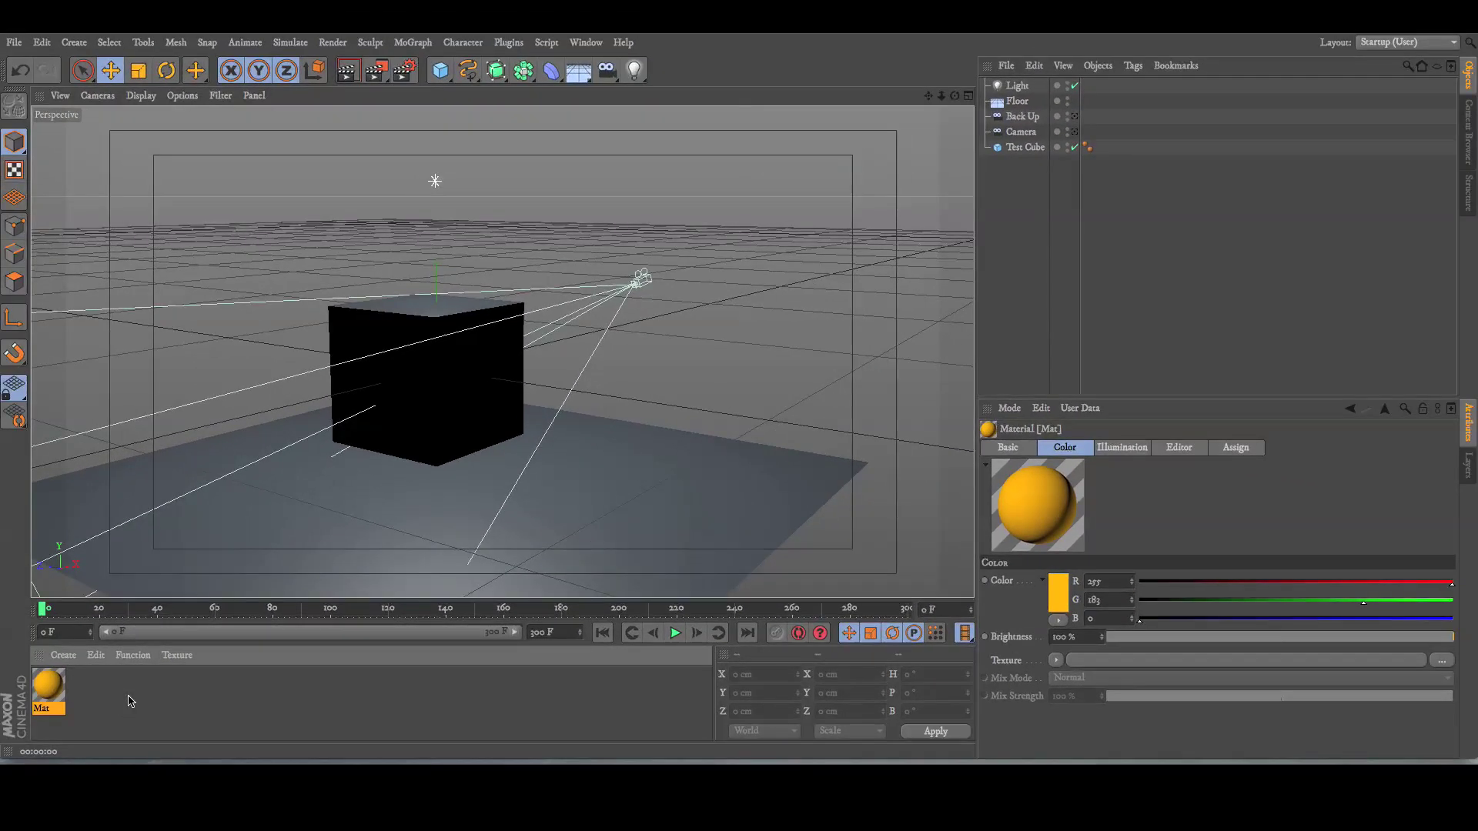
{"action": "left_click", "coordinate": [110, 716]}
{"action": "left_click", "coordinate": [26, 706]}
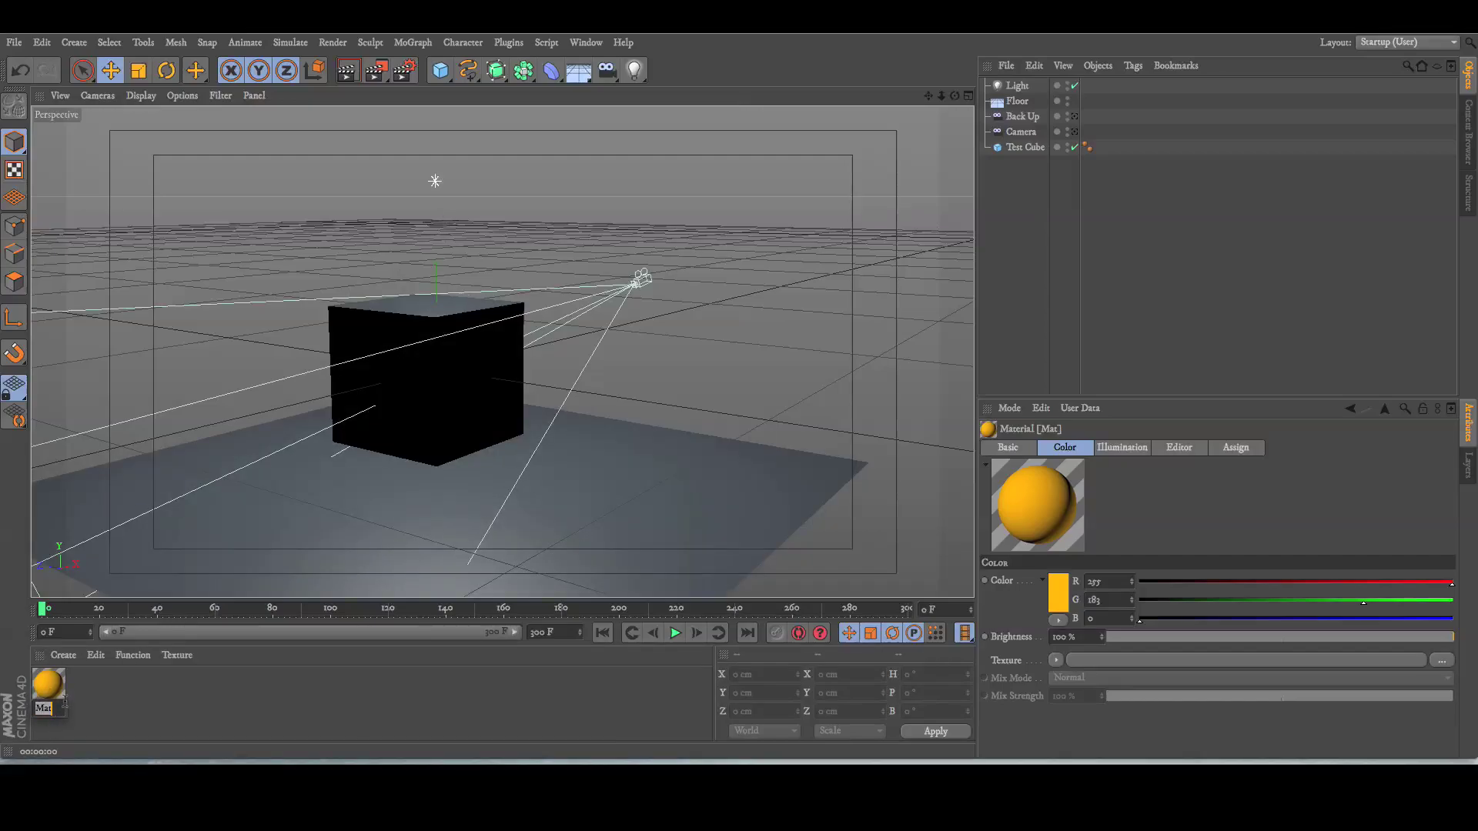
{"action": "type", "text": "Te"}
{"action": "type", "text": "st Text"}
{"action": "type", "text": "ure"}
{"action": "key", "text": "Return"}
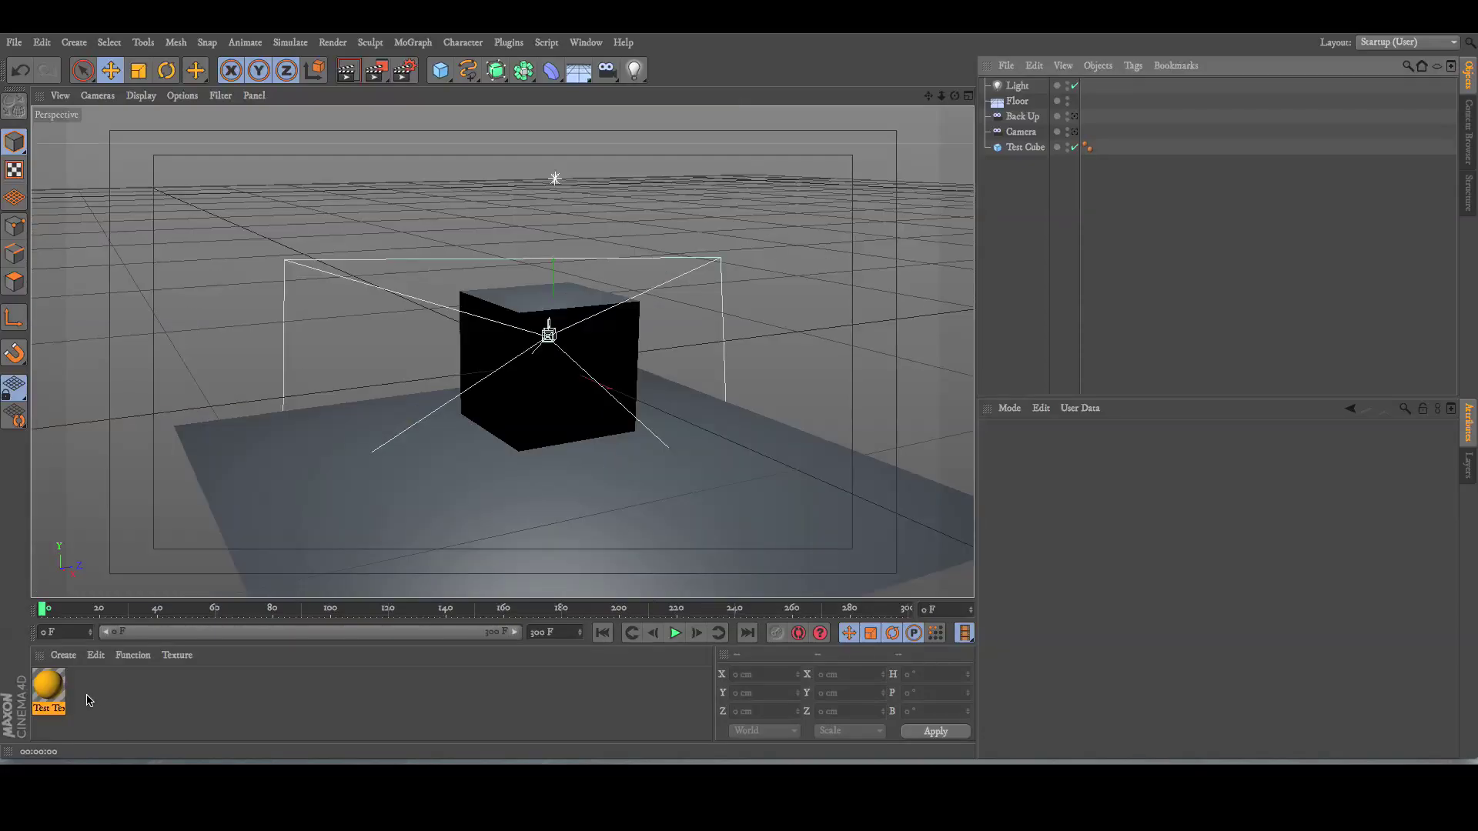
{"action": "left_click_drag", "start_coordinate": [53, 692], "coordinate": [1036, 153]}
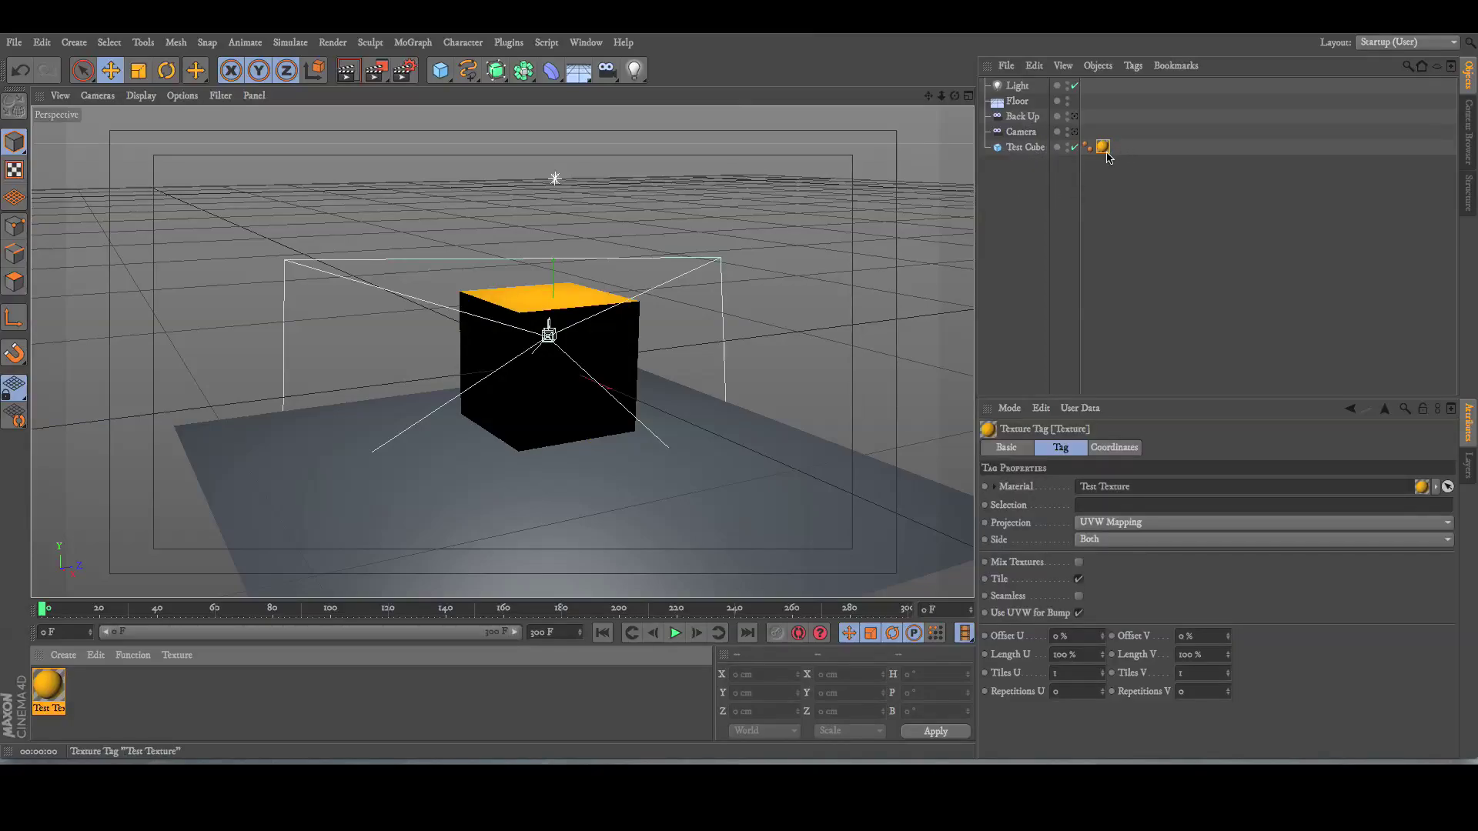
{"action": "left_click", "coordinate": [1012, 233]}
Step: Duplicate Test Cube three times and place Test Cube below Test Cube.1 in the hierarchy
{"action": "left_click_drag", "start_coordinate": [963, 202], "coordinate": [885, 215], "text": "alt"}
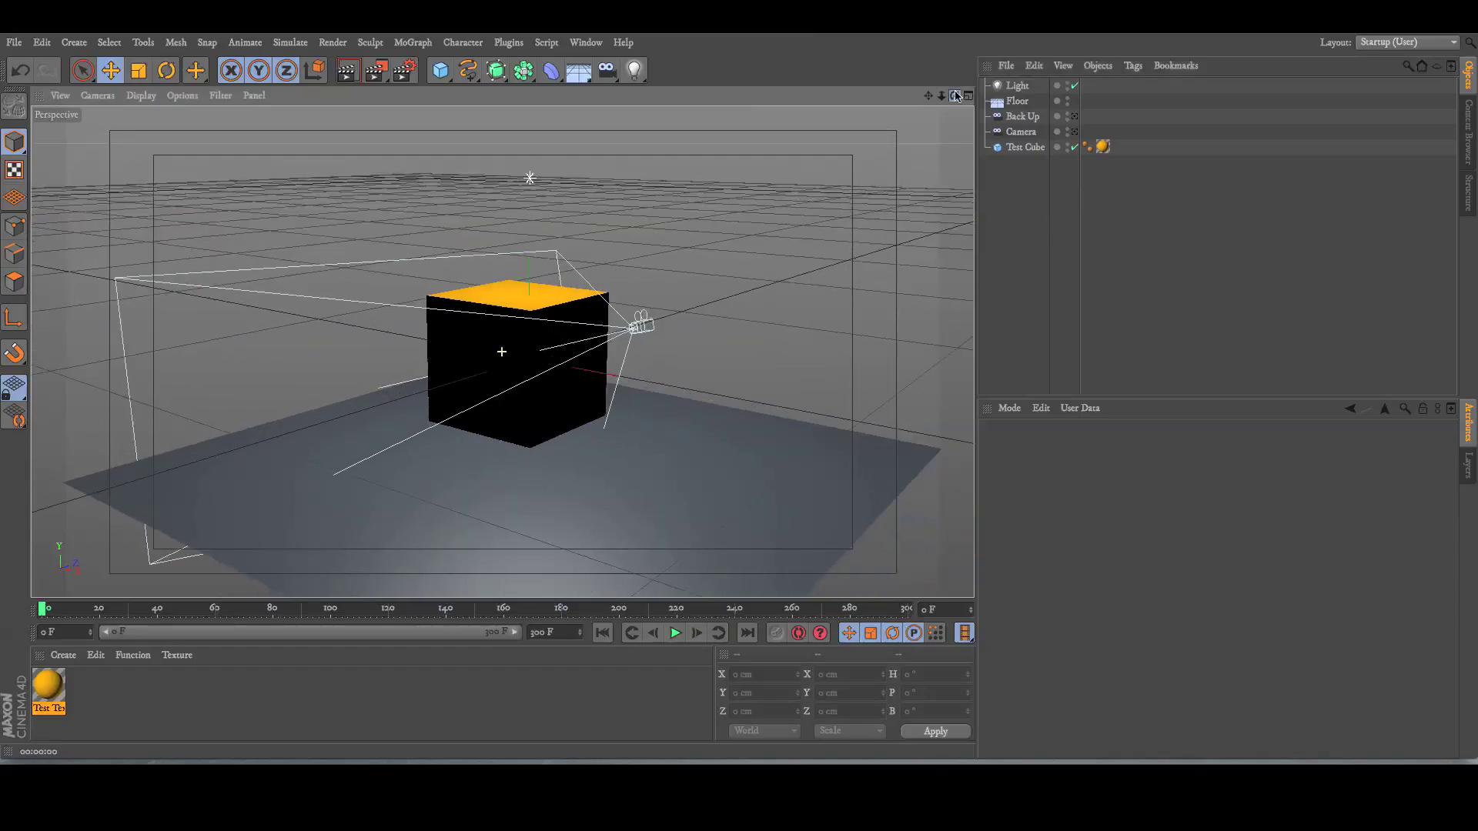
{"action": "left_click", "coordinate": [1022, 149]}
{"action": "key", "text": "ctrl+v"}
{"action": "key", "text": "ctrl+v"}
{"action": "key", "text": "ctrl+v"}
{"action": "left_click_drag", "start_coordinate": [1024, 194], "coordinate": [1024, 132]}
{"action": "left_click", "coordinate": [1013, 263]}
Step: Move Test Cube toward the camera and Test Cube.2 left and back, then select all four cubes
{"action": "left_click", "coordinate": [1026, 132]}
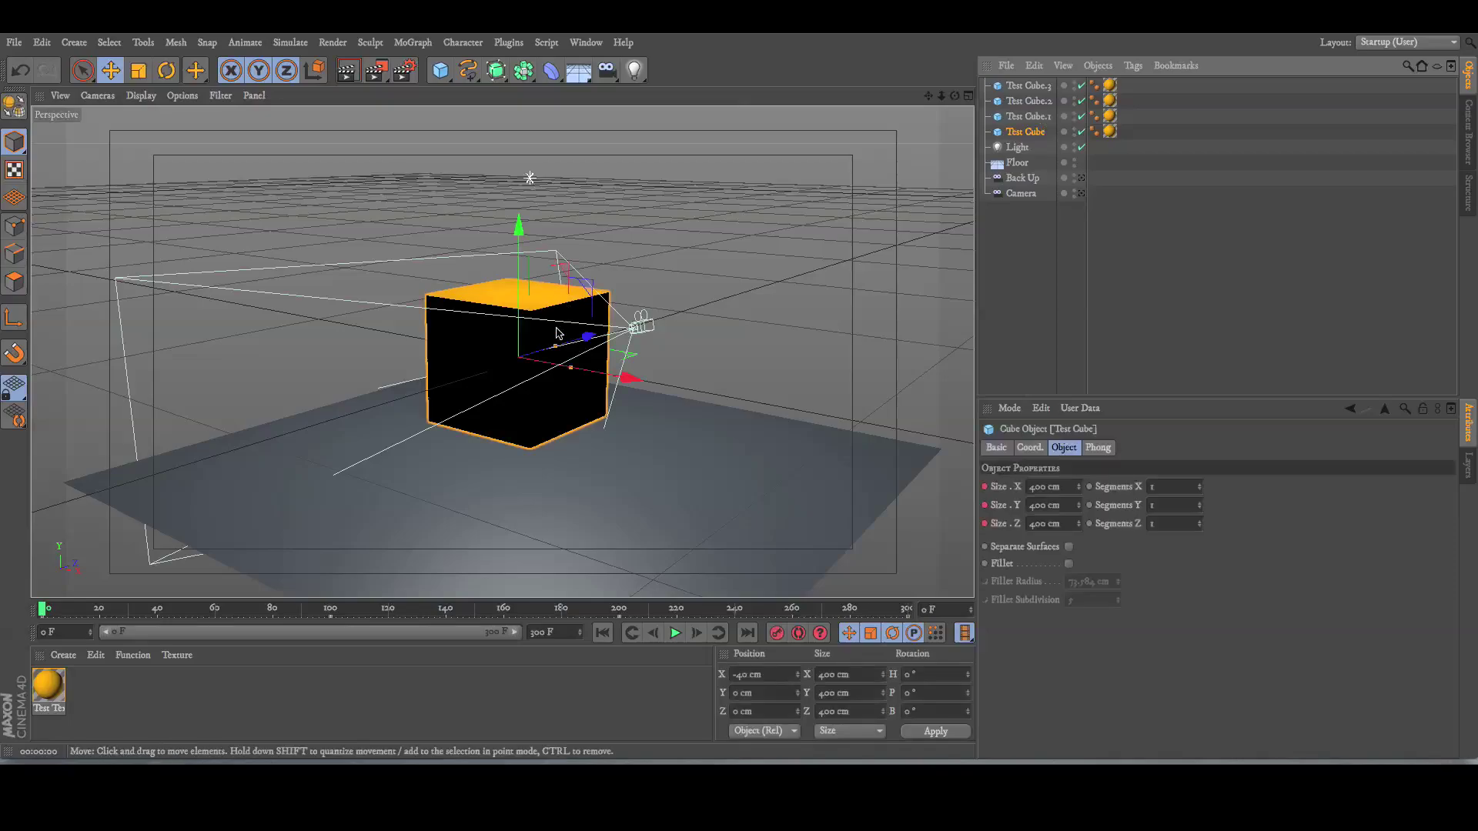
{"action": "left_click_drag", "start_coordinate": [587, 333], "coordinate": [716, 297]}
{"action": "left_click", "coordinate": [1029, 116]}
{"action": "left_click", "coordinate": [1029, 100]}
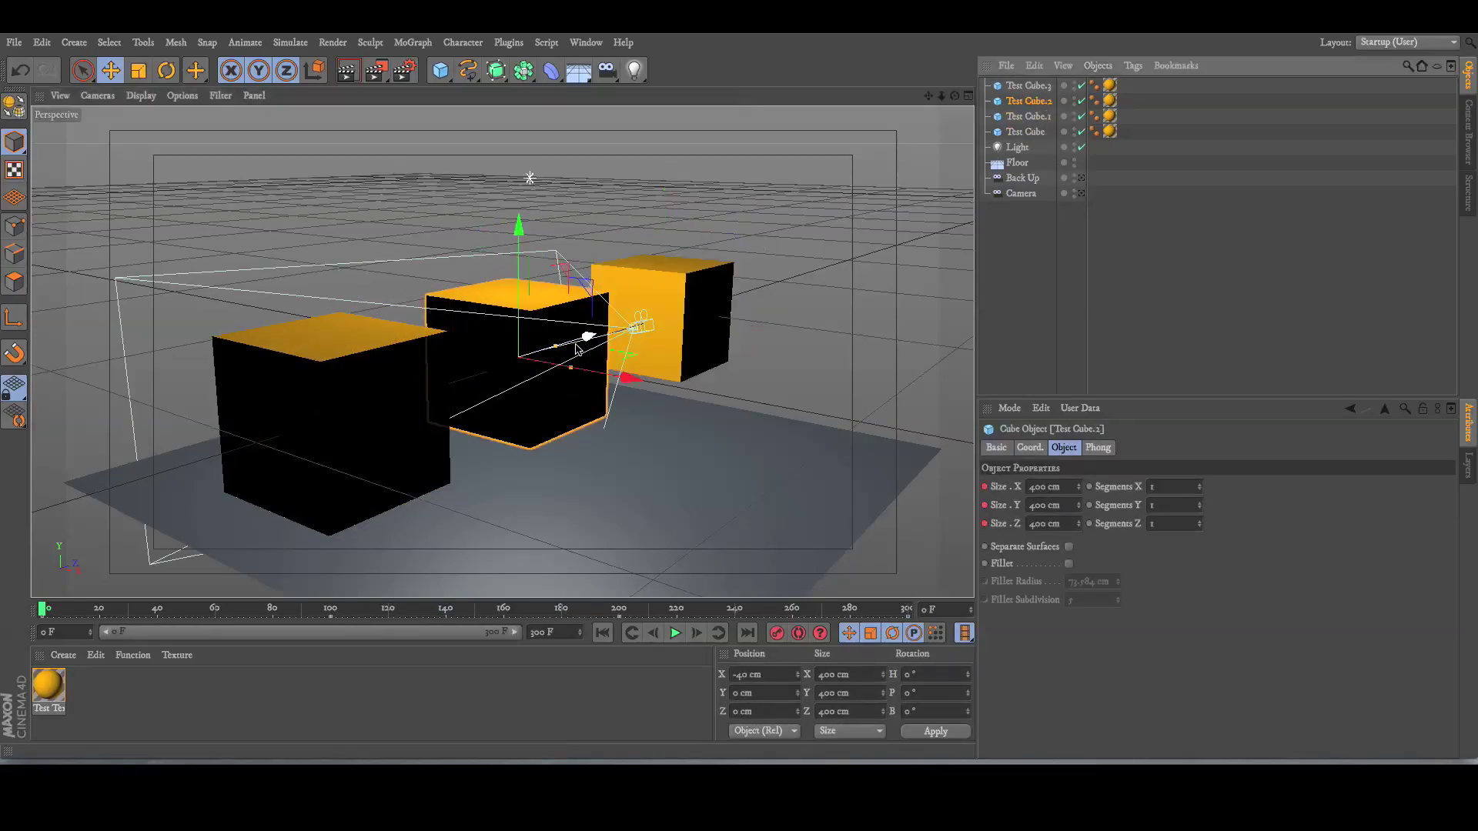
{"action": "left_click_drag", "start_coordinate": [627, 373], "coordinate": [452, 360]}
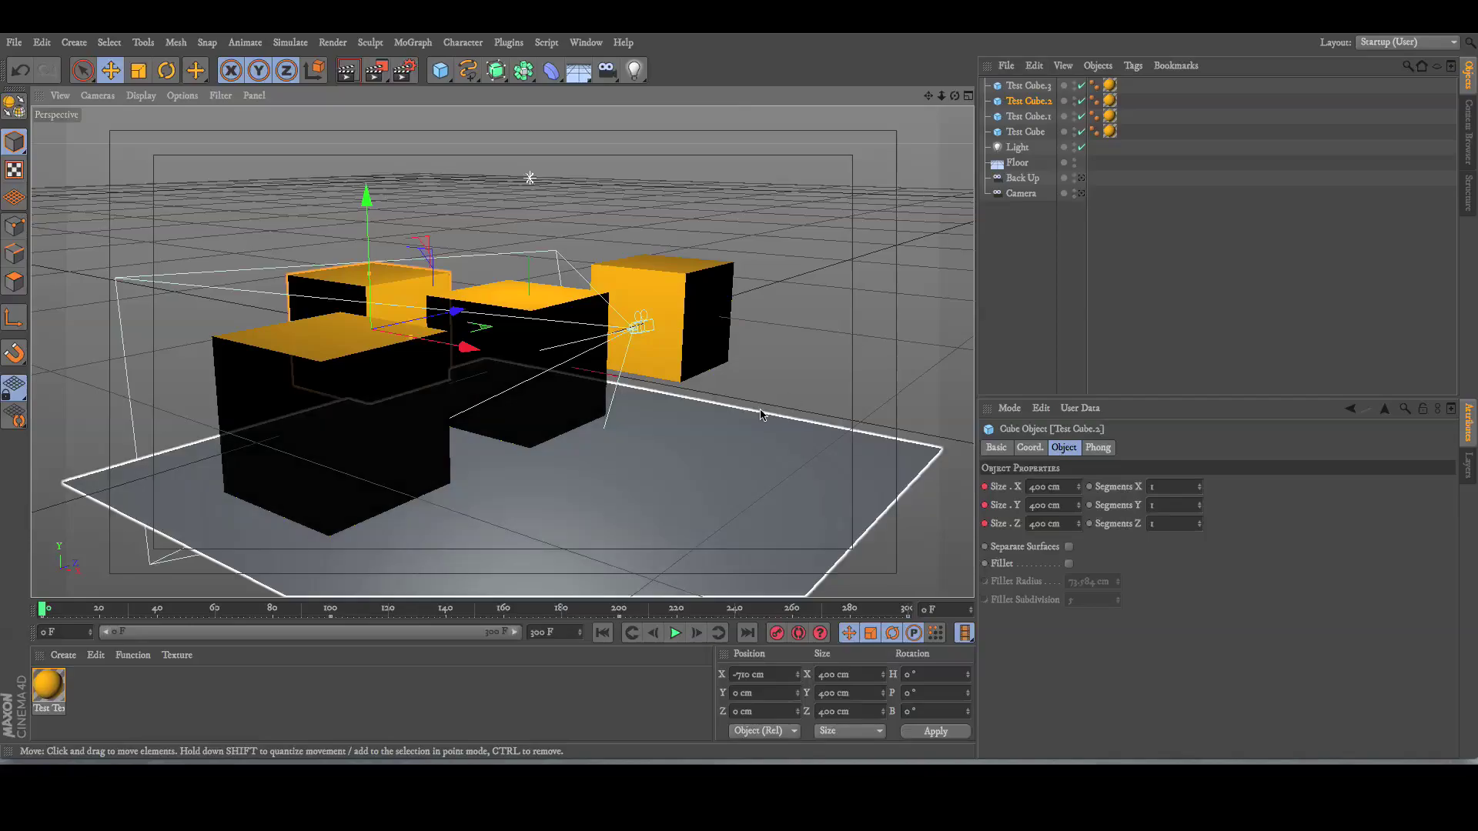
{"action": "mouse_move", "coordinate": [955, 96]}
{"action": "left_mouse_down"}
{"action": "mouse_move", "coordinate": [863, 105]}
{"action": "mouse_move", "coordinate": [955, 96]}
{"action": "left_mouse_up"}
{"action": "left_click_drag", "start_coordinate": [1168, 142], "coordinate": [1017, 77]}
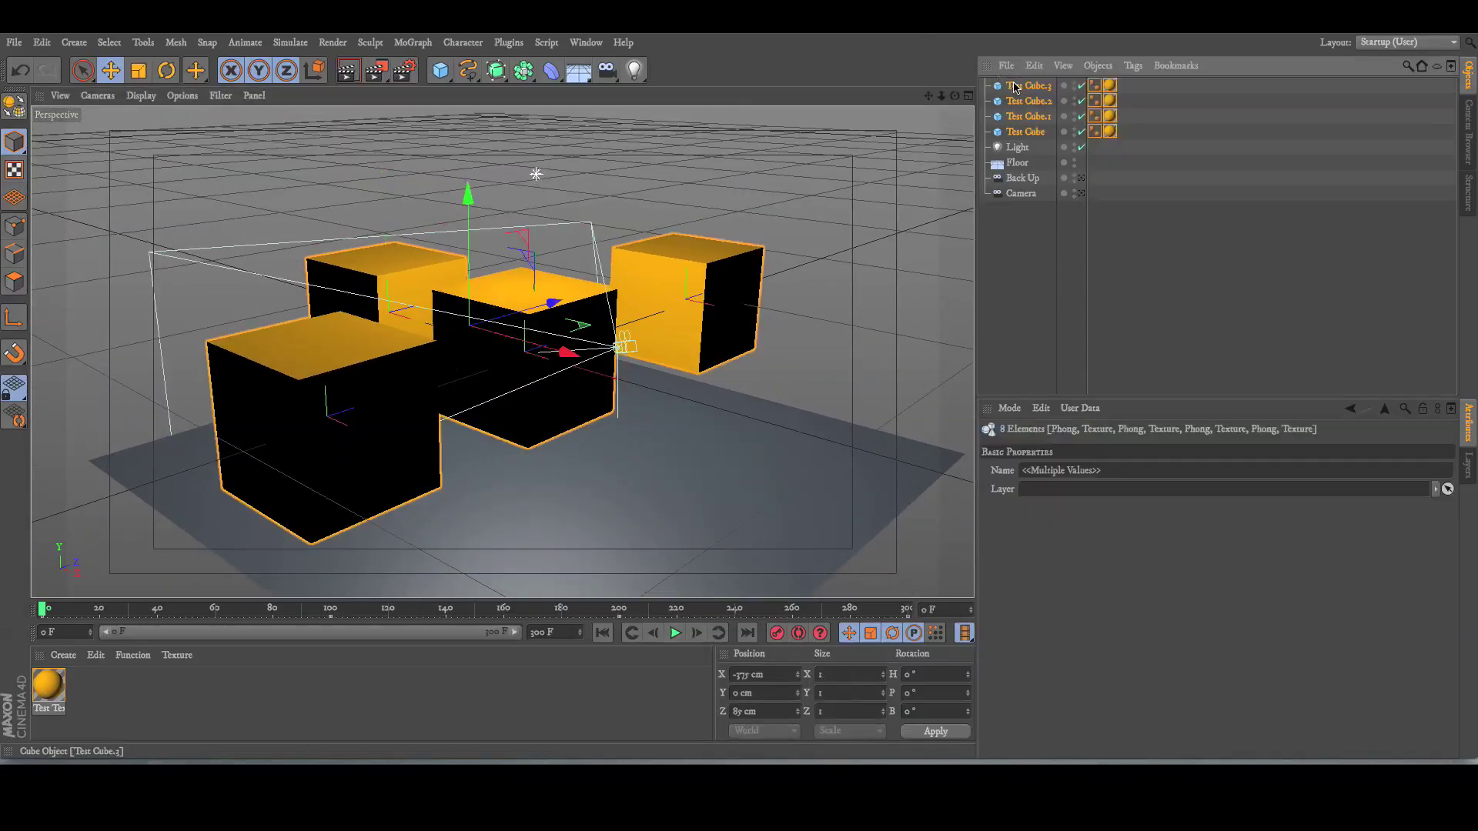
Step: Group the four Test Cubes under a null named Cube Group, then delete it without its children
{"action": "right_click", "coordinate": [1026, 86]}
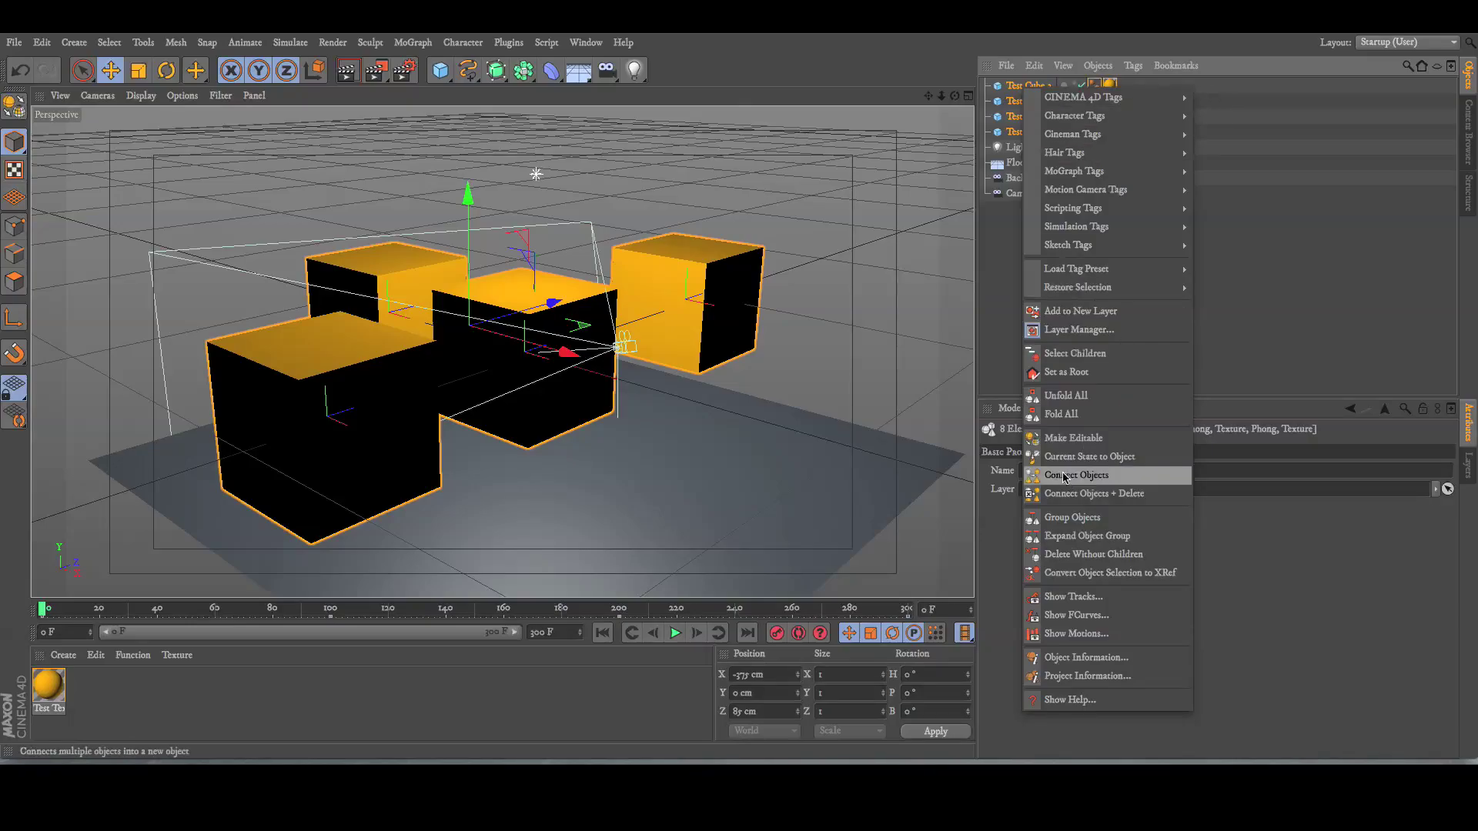
{"action": "left_click", "coordinate": [1081, 518]}
{"action": "double_click", "coordinate": [1017, 86]}
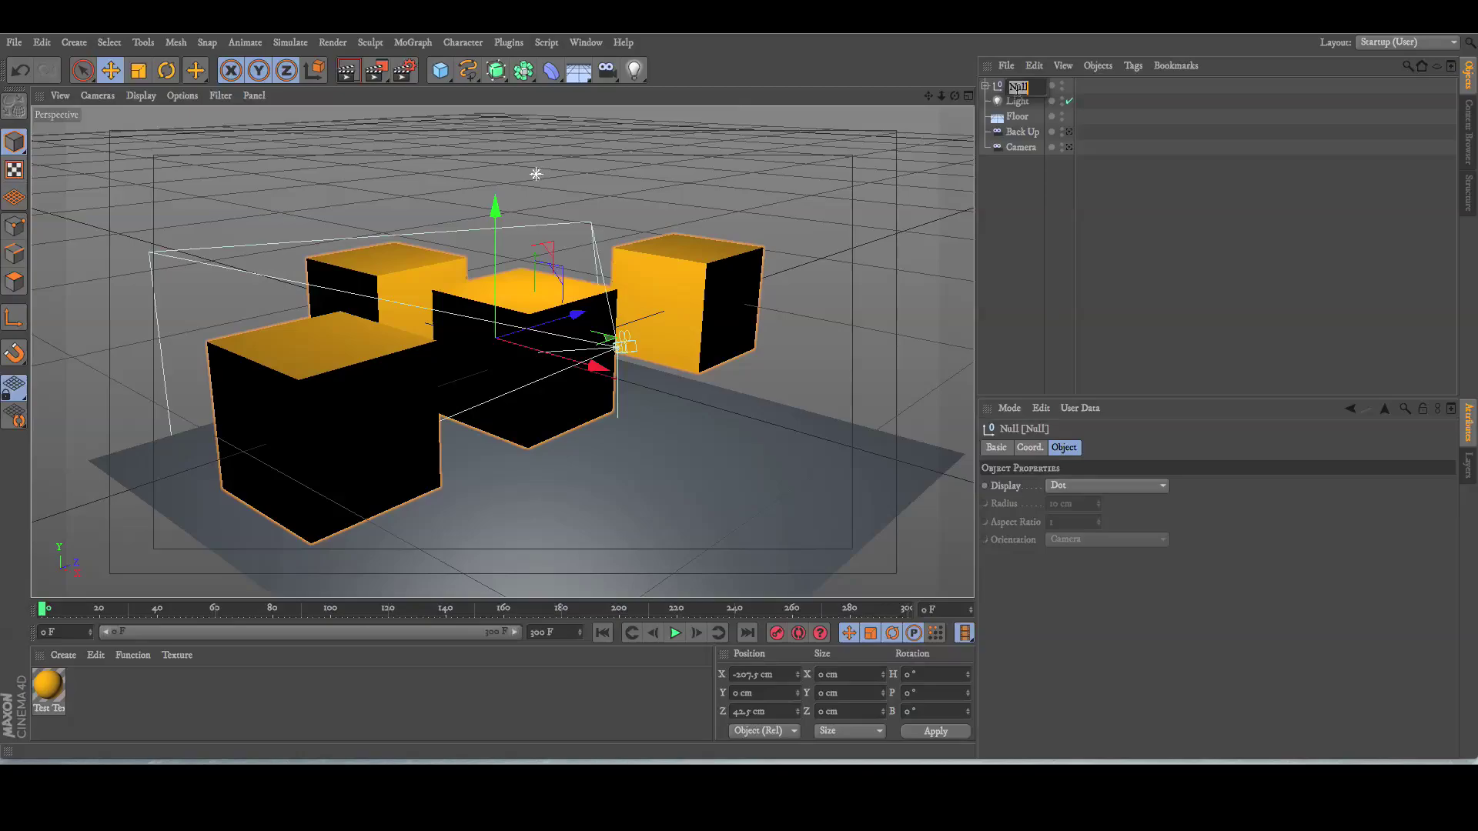
{"action": "type", "text": "Cit"}
{"action": "type", "text": "e Group"}
{"action": "left_click", "coordinate": [1016, 228]}
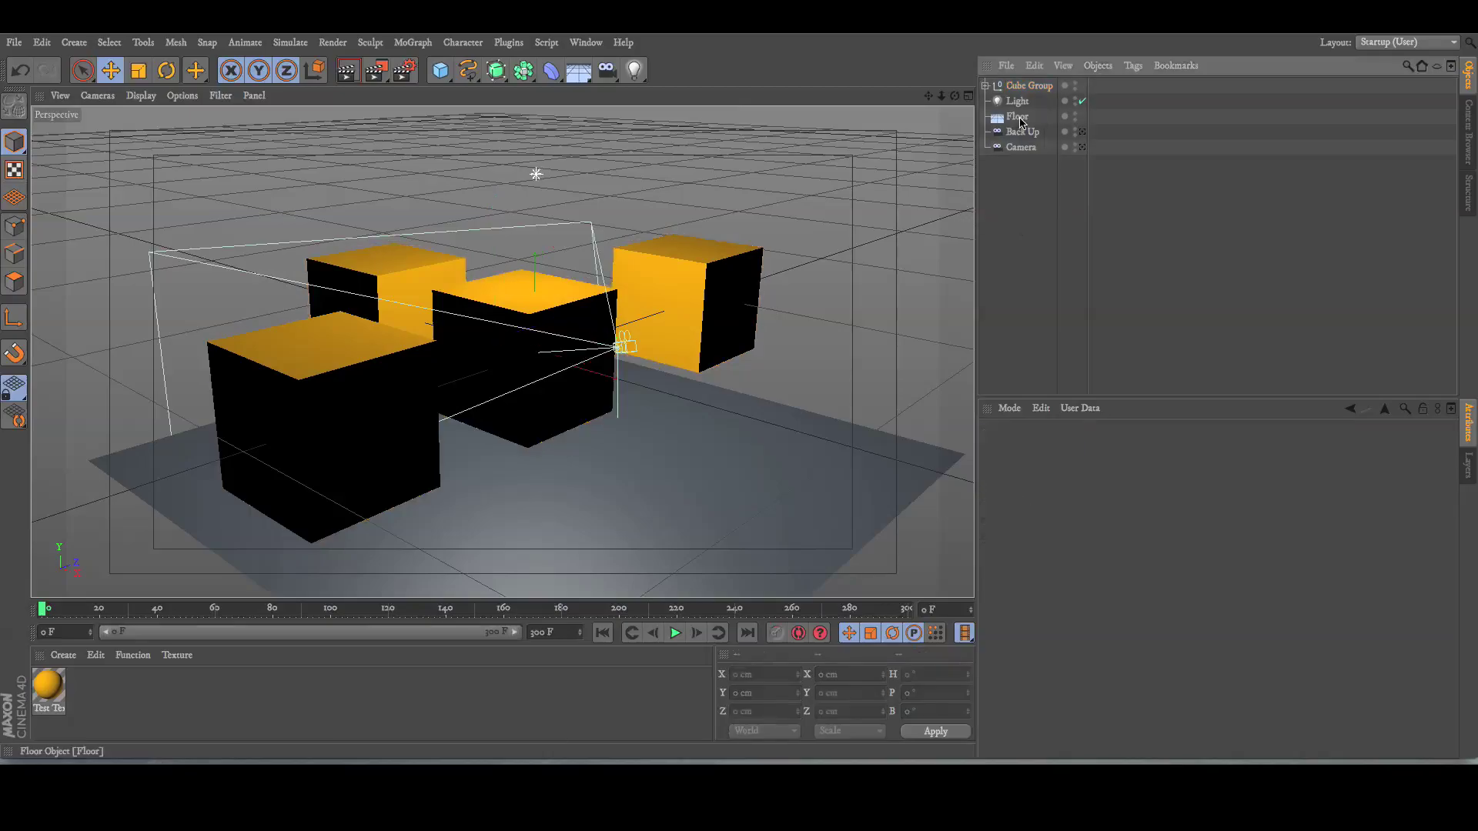
{"action": "left_click", "coordinate": [986, 85]}
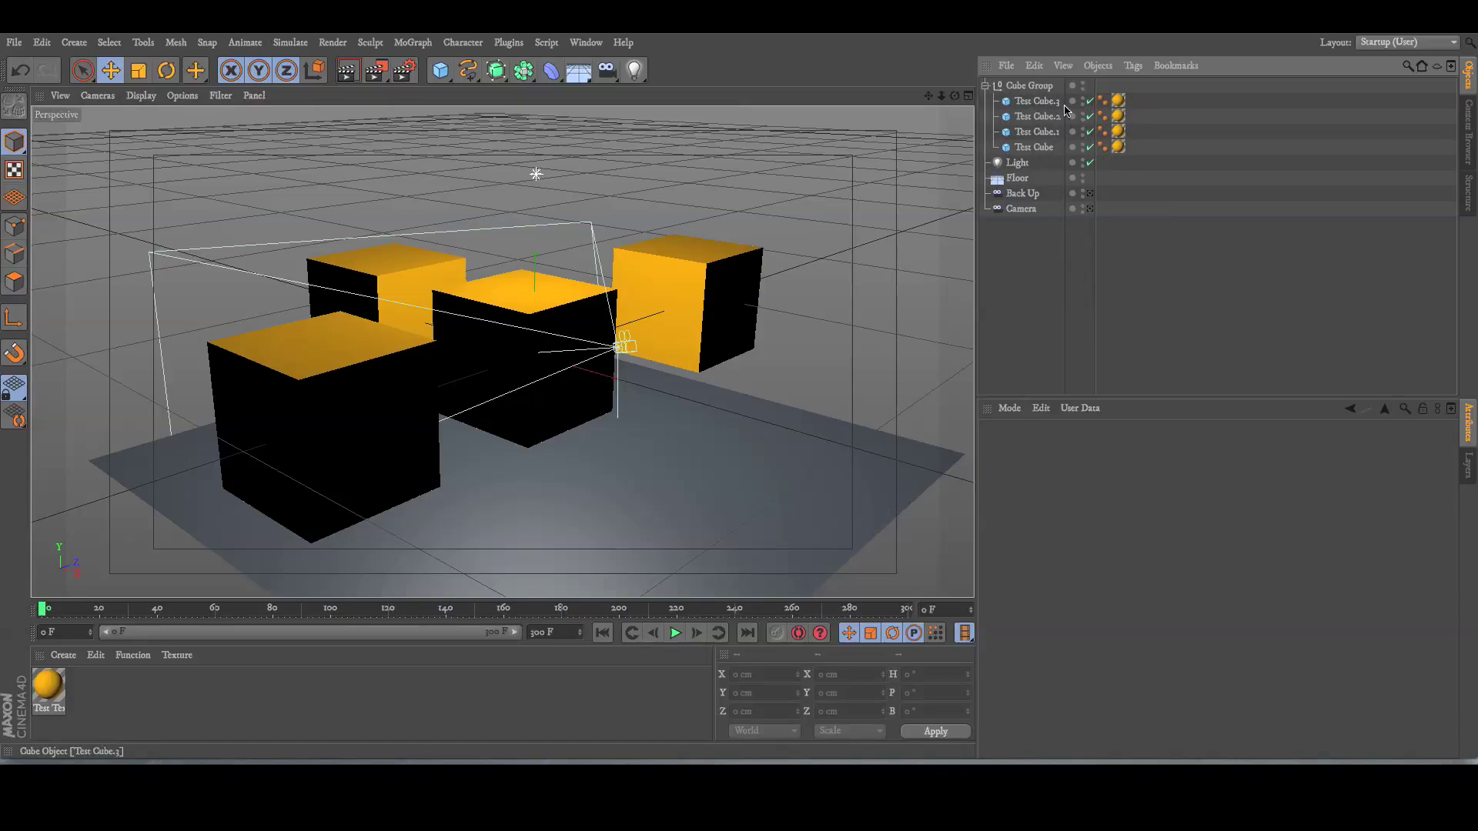
{"action": "right_click", "coordinate": [1031, 87]}
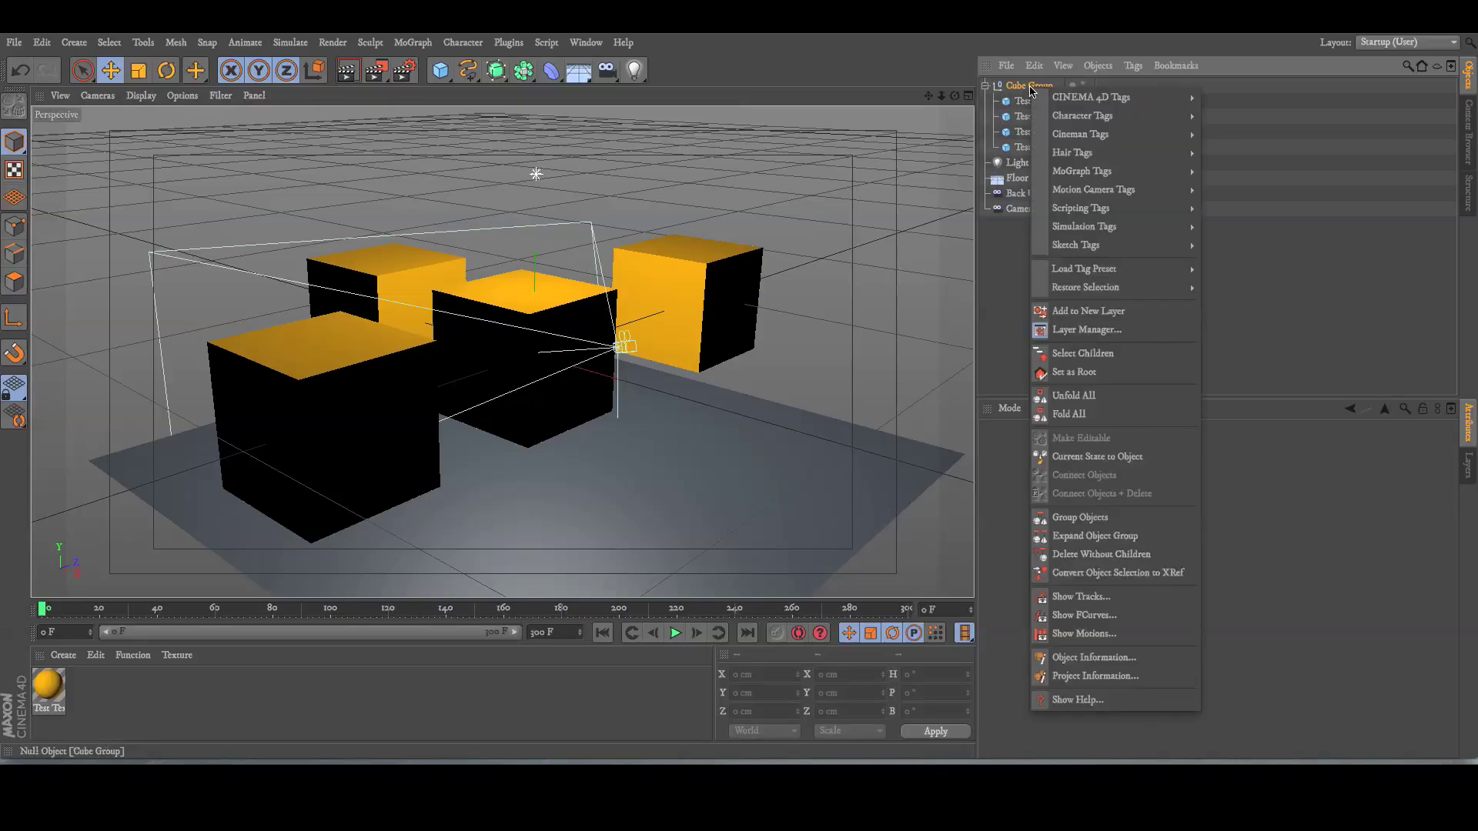
{"action": "left_click", "coordinate": [1113, 555]}
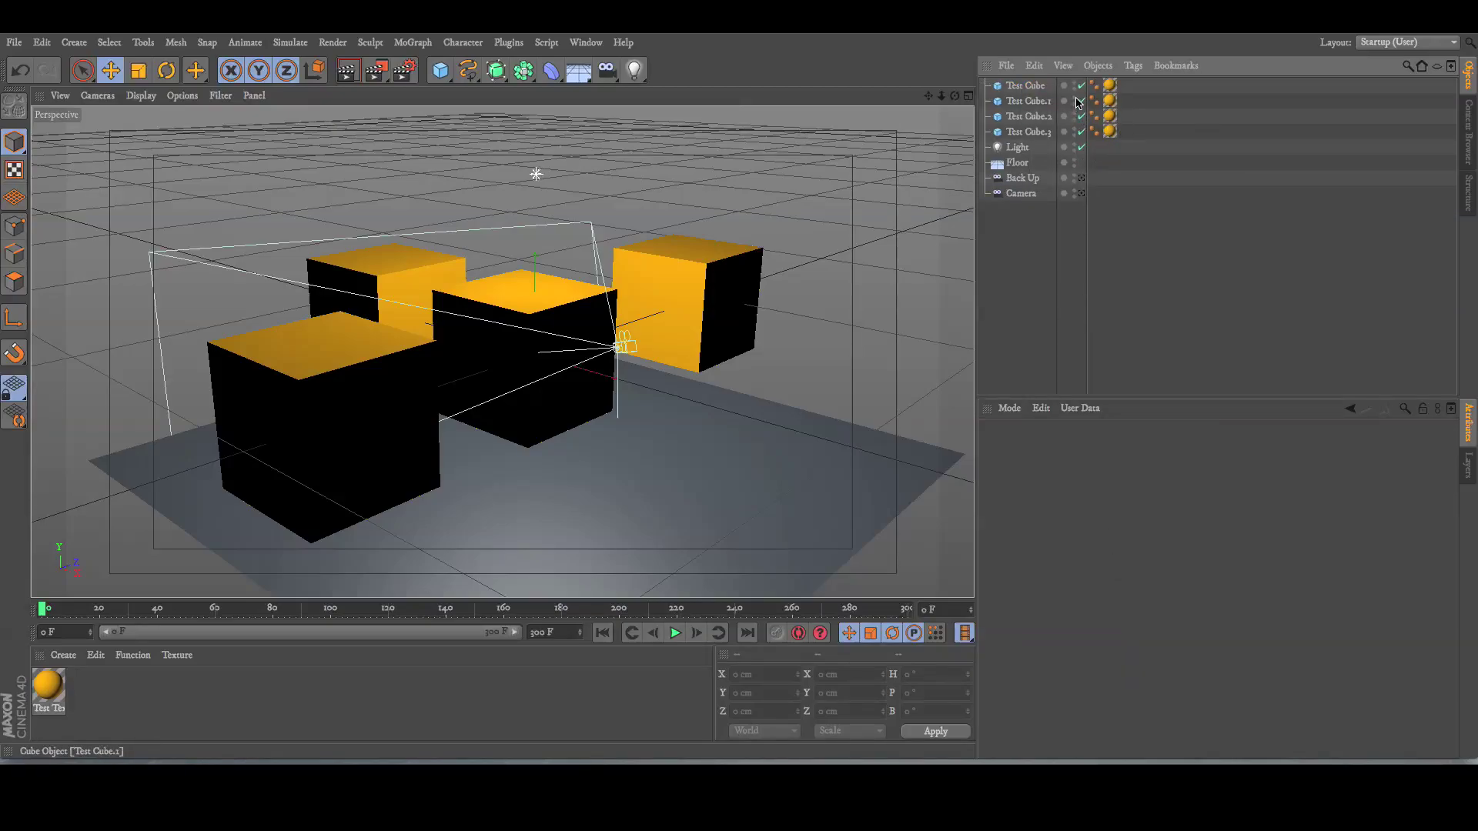
Step: Hide Test Cube.1, then switch all four cubes off and back on
{"action": "left_click", "coordinate": [712, 277]}
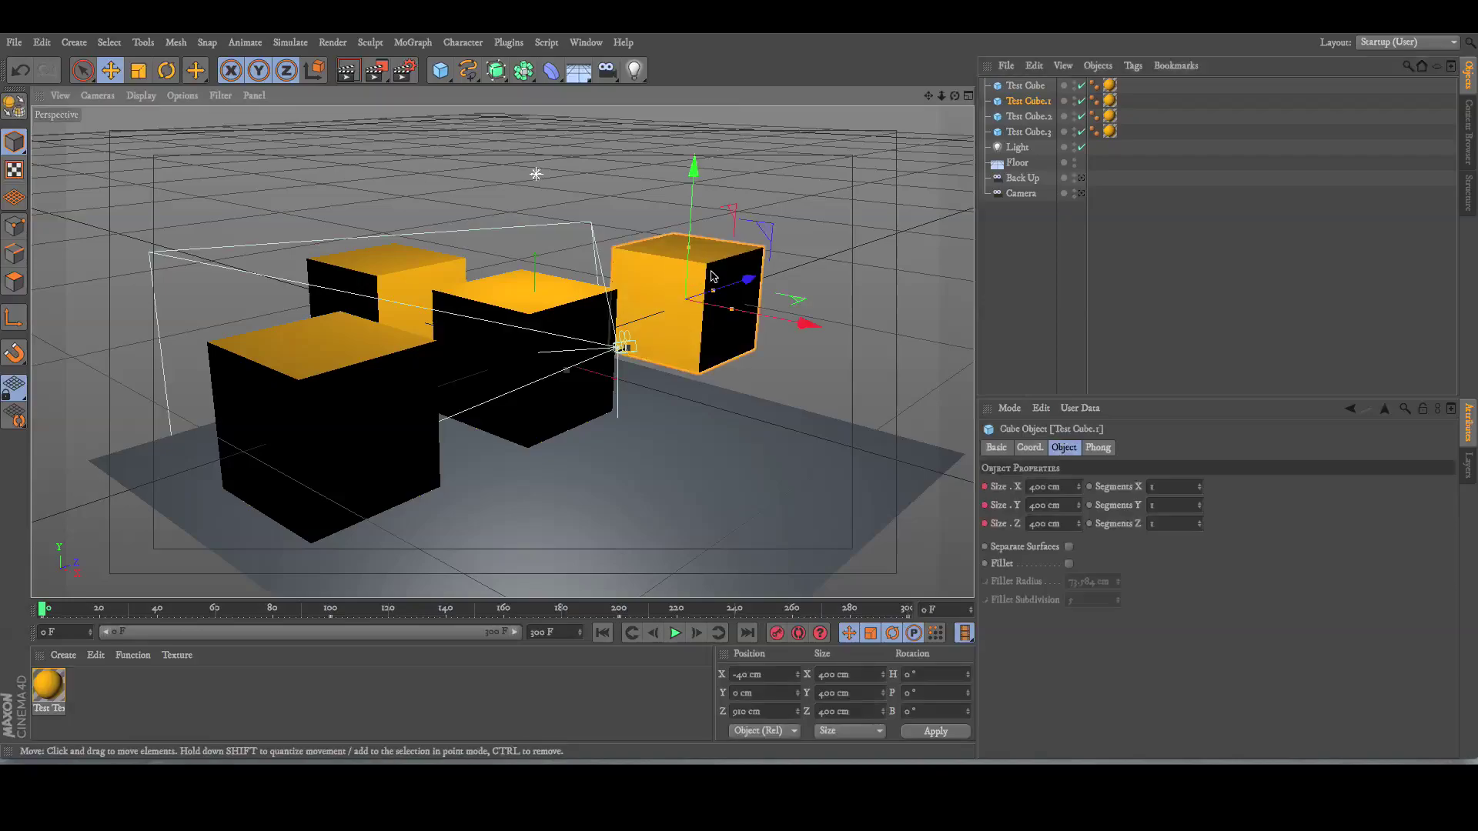
{"action": "double_click", "coordinate": [1076, 100]}
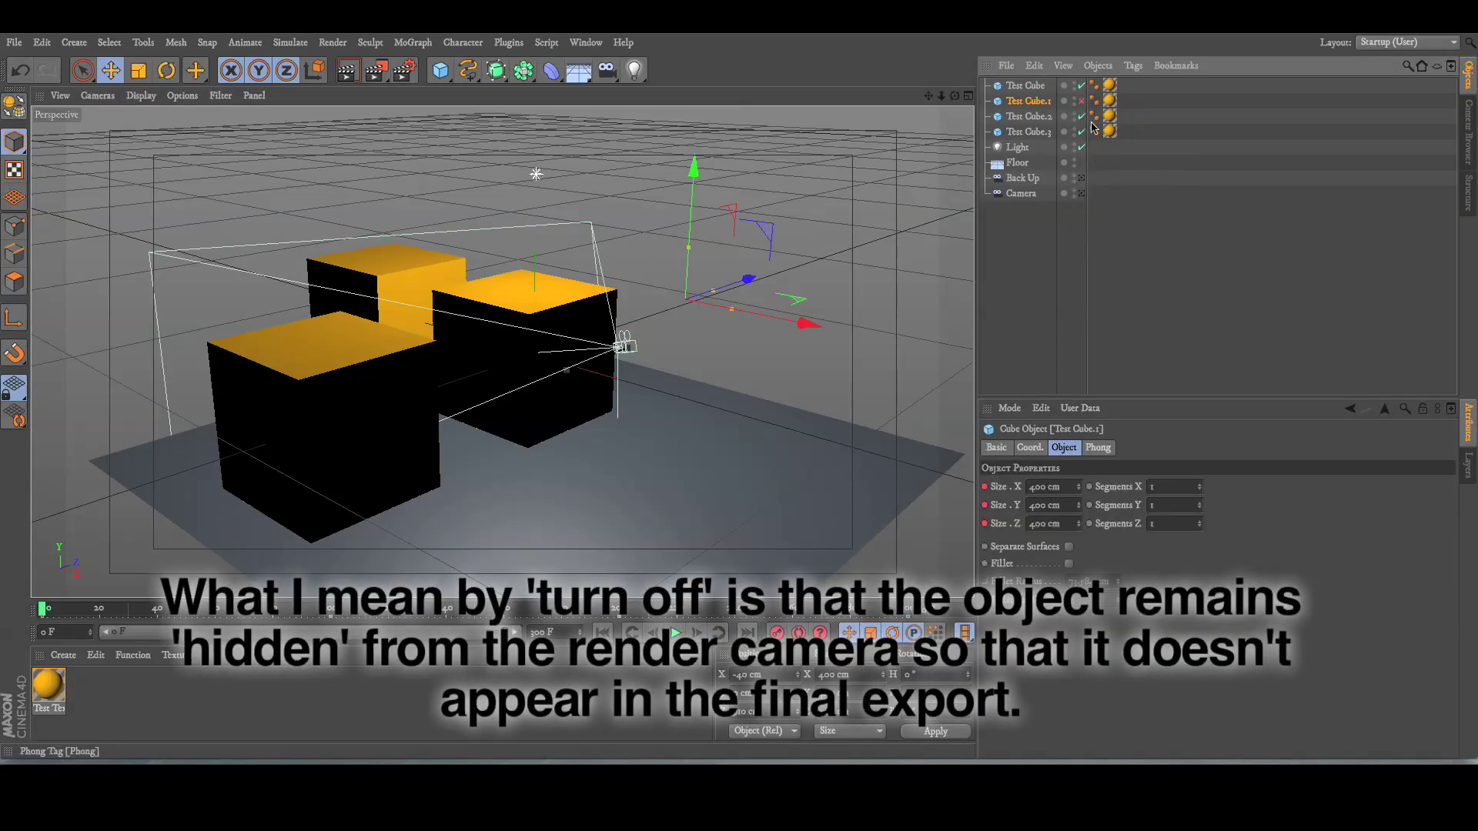
{"action": "left_click_drag", "start_coordinate": [1081, 85], "coordinate": [1086, 163]}
{"action": "left_click_drag", "start_coordinate": [1081, 84], "coordinate": [1083, 156]}
{"action": "left_click", "coordinate": [1074, 231]}
{"action": "left_click_drag", "start_coordinate": [954, 95], "coordinate": [817, 185]}
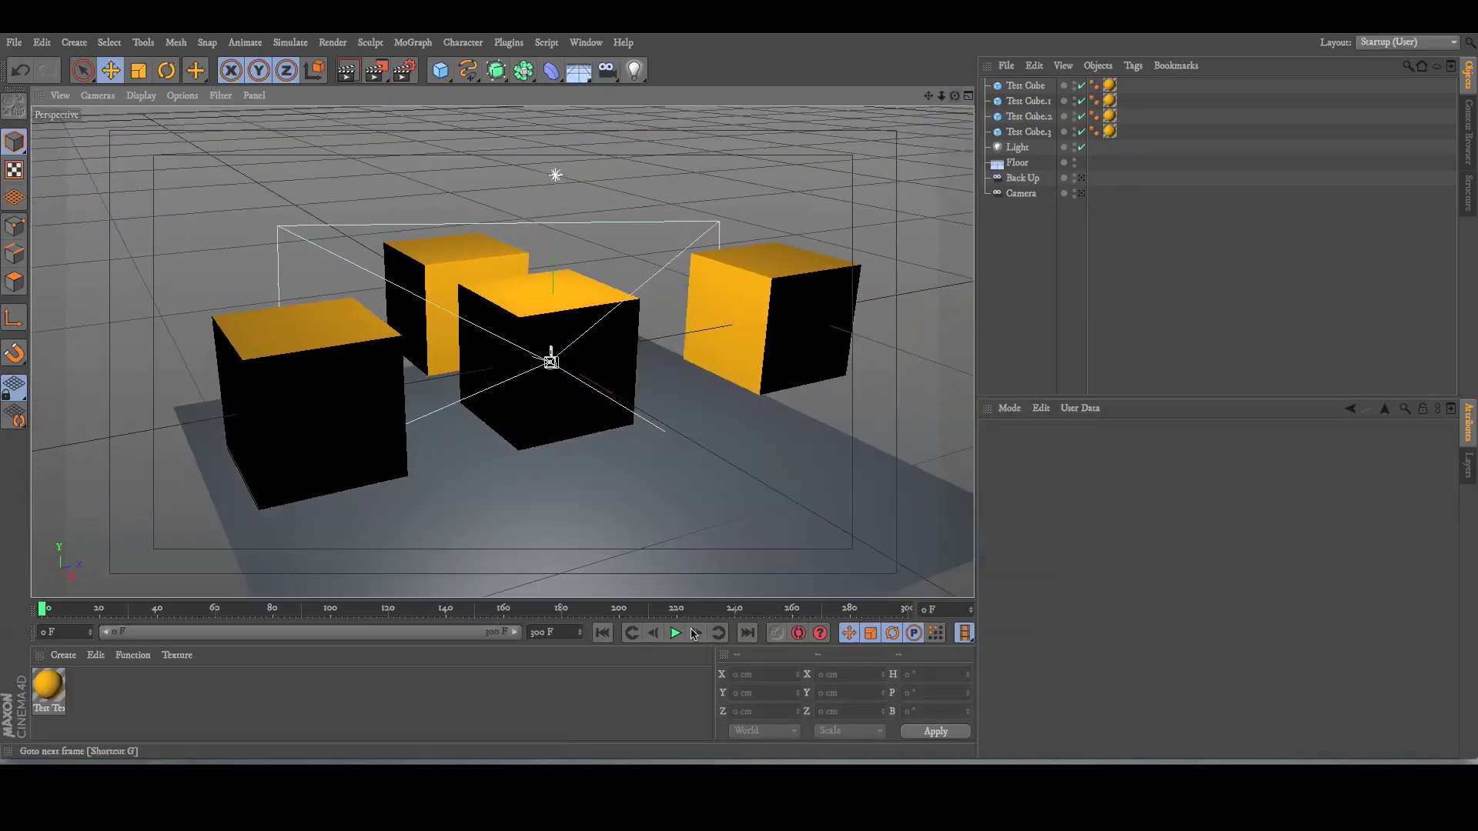
Step: Play the animation to about frame 89, stop, and rewind to frame 0
{"action": "left_click", "coordinate": [675, 633]}
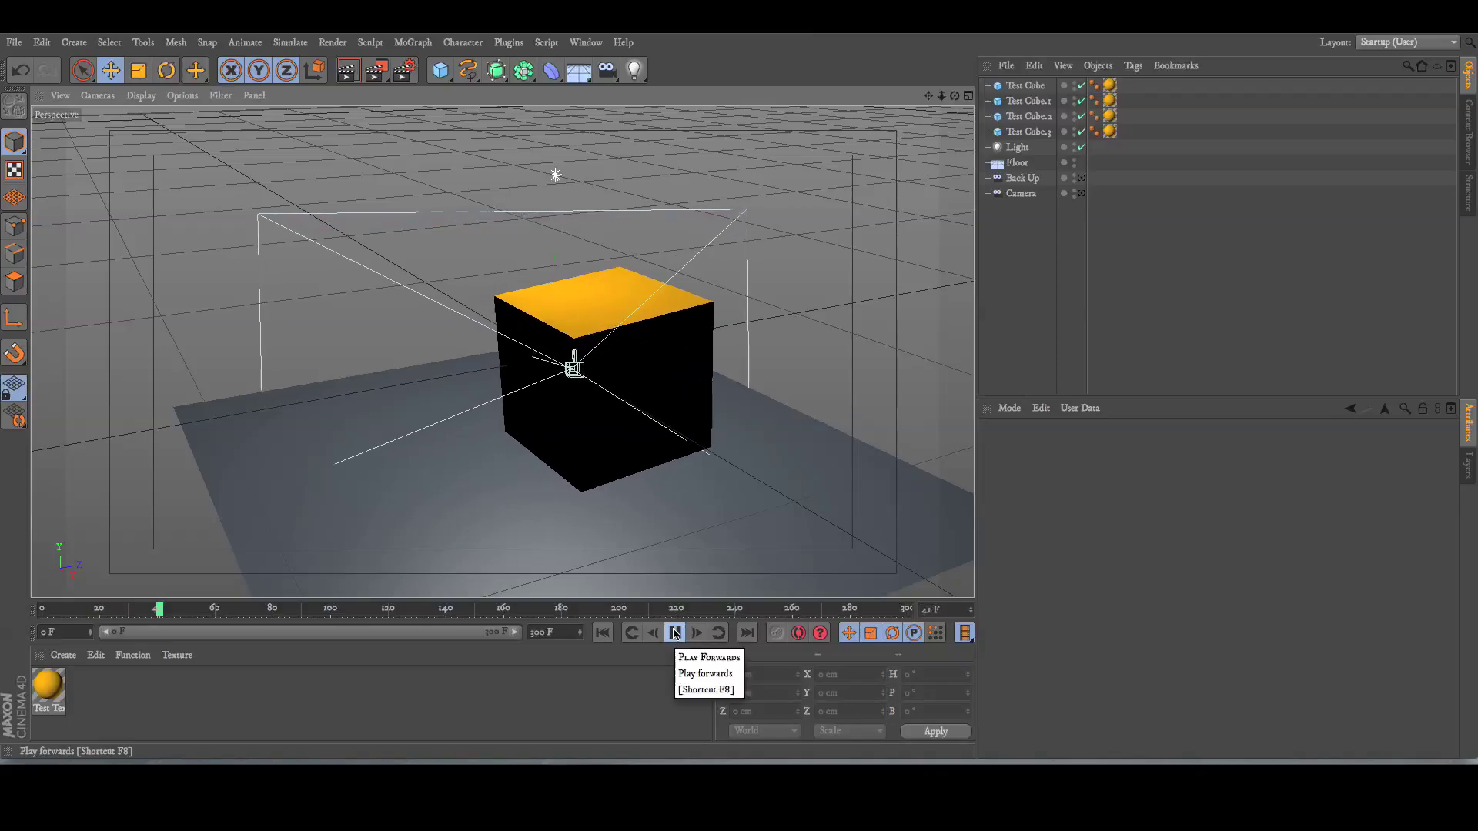
{"action": "left_click", "coordinate": [676, 633]}
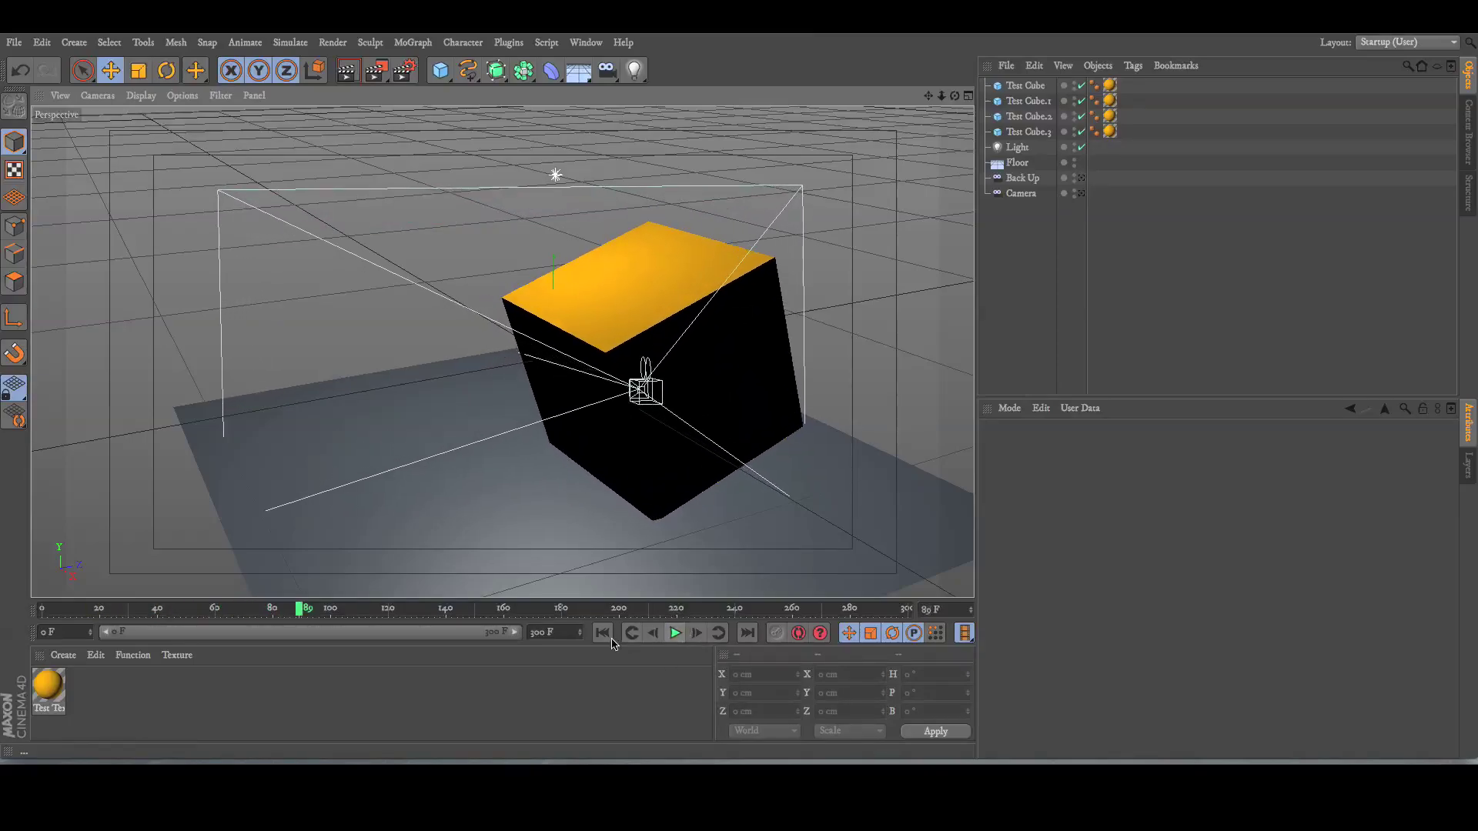
{"action": "left_click", "coordinate": [603, 633]}
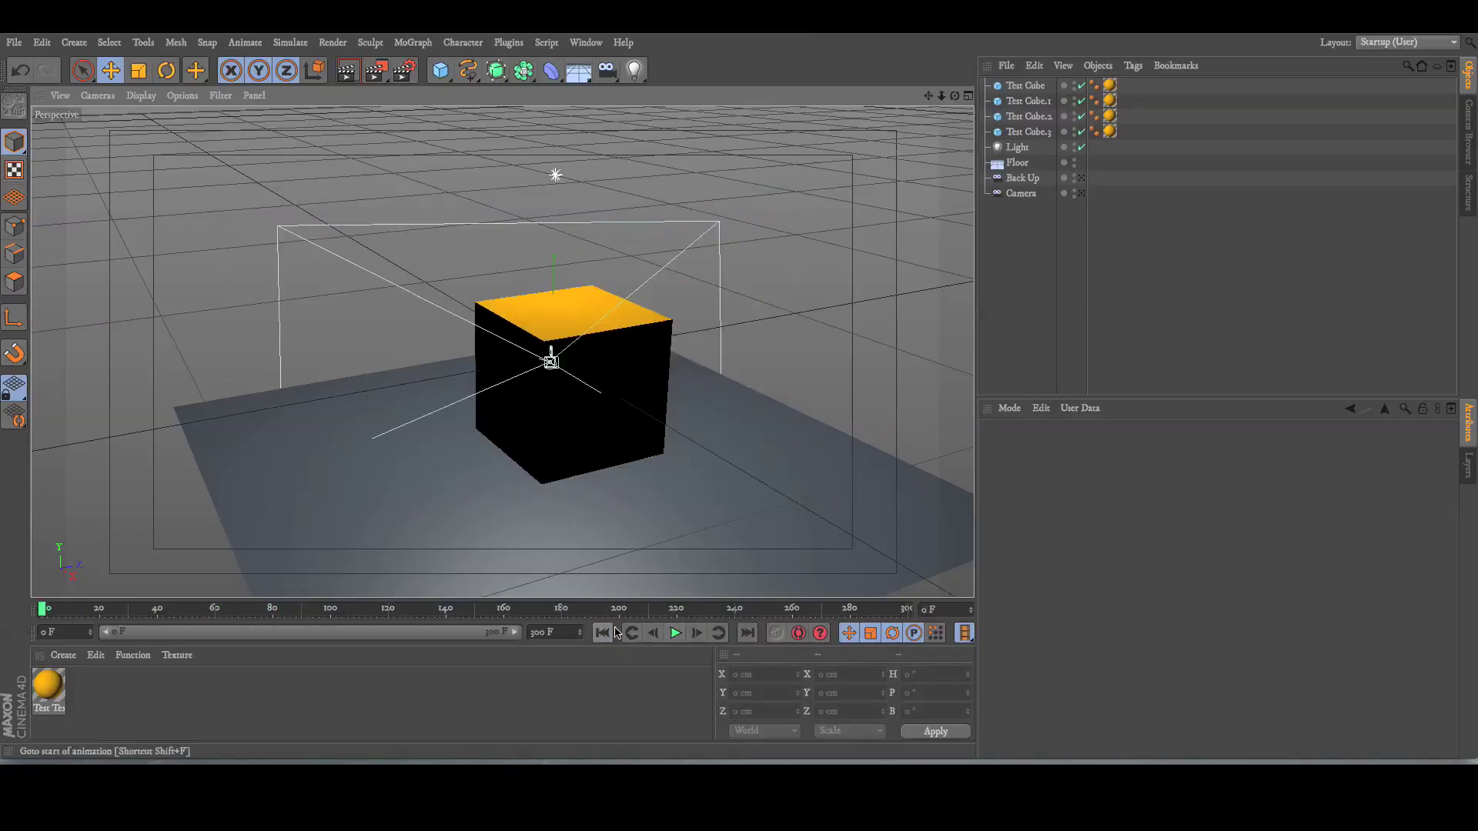
Step: Set the render frame range to 0–100 F (101 frames) in Render Settings' Output page
{"action": "left_click", "coordinate": [403, 72]}
{"action": "left_click", "coordinate": [502, 193]}
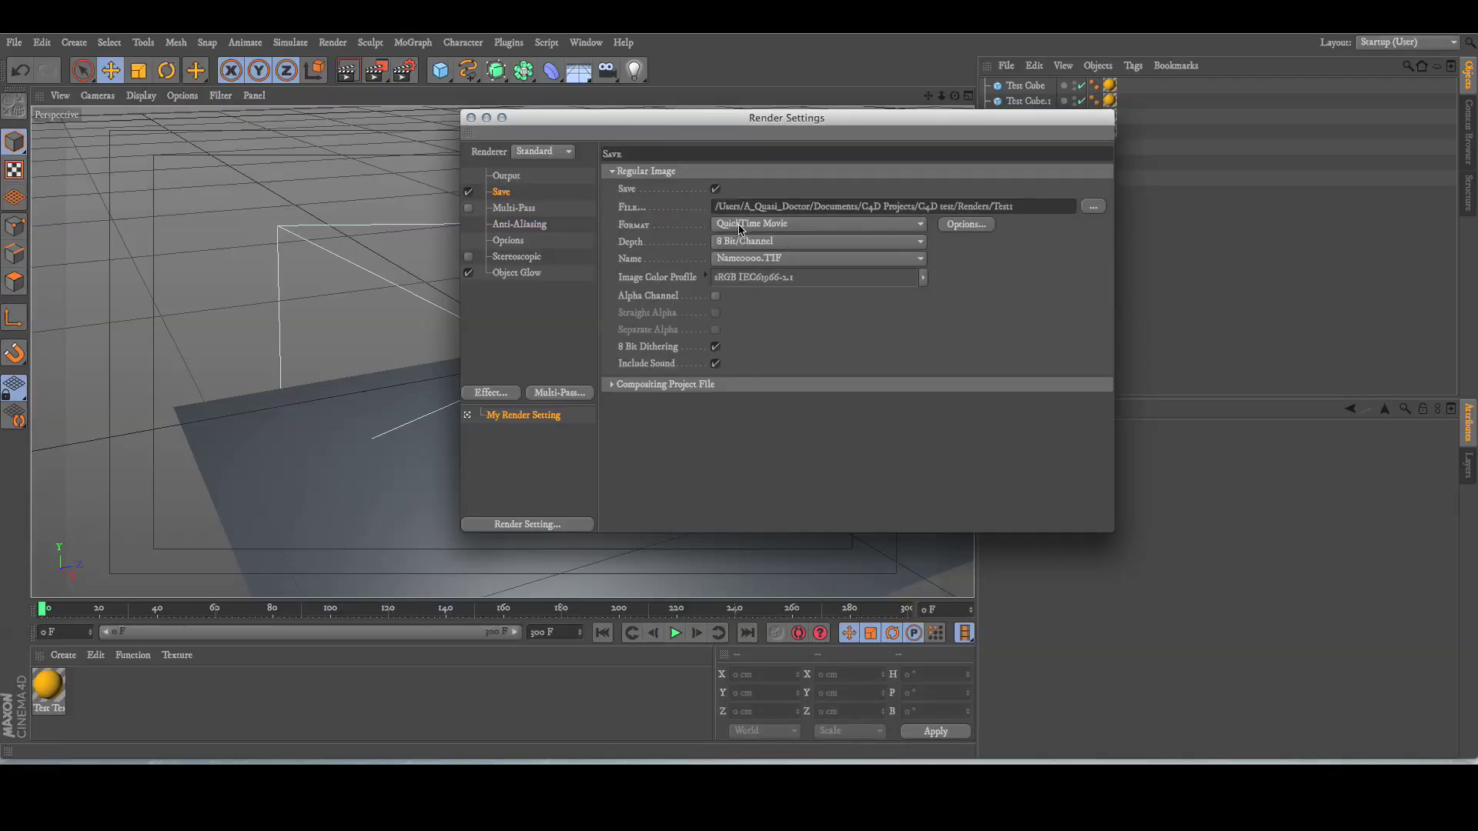
{"action": "left_click", "coordinate": [527, 180]}
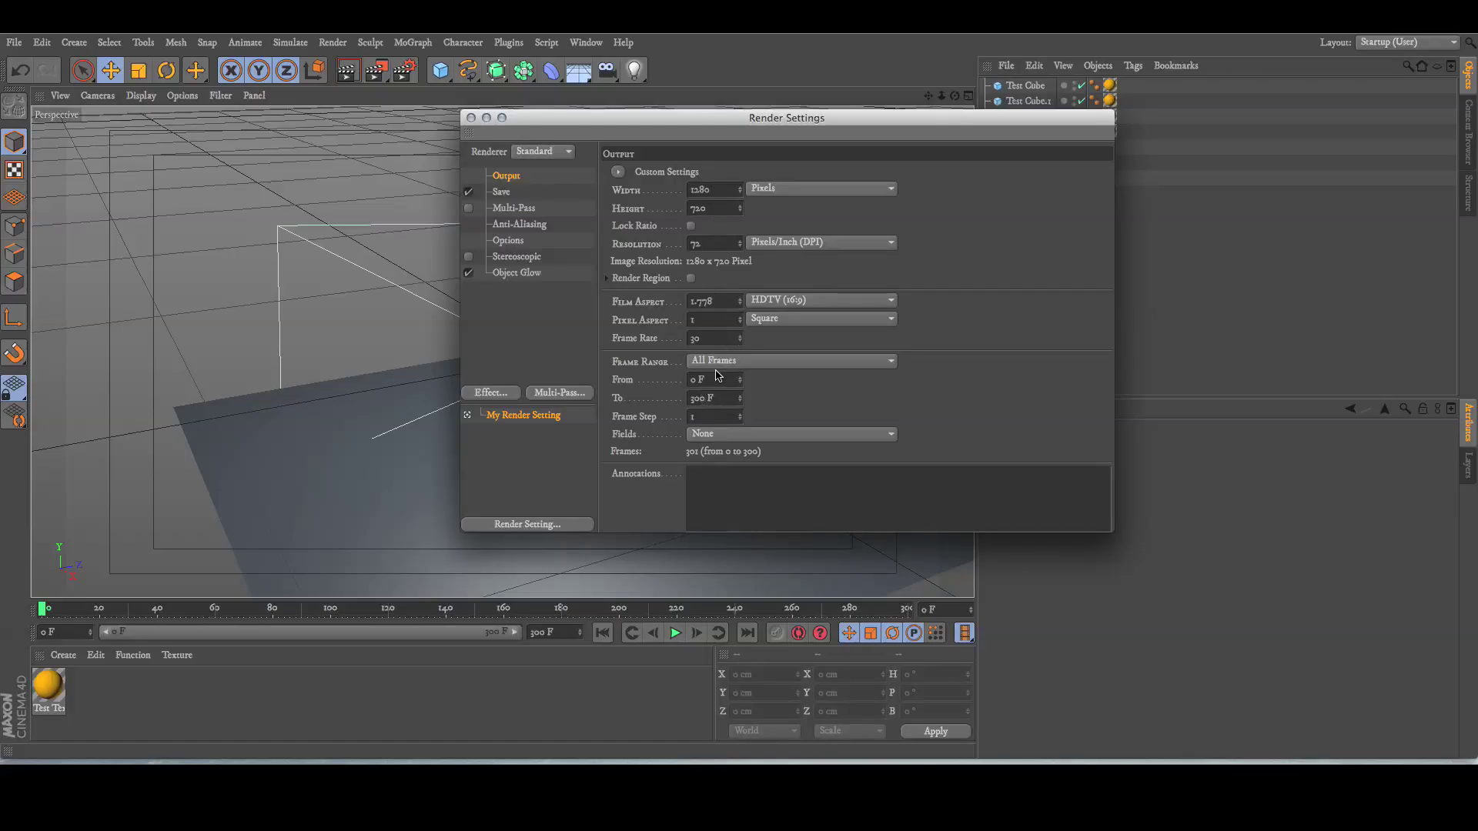
{"action": "left_click", "coordinate": [693, 399]}
{"action": "type", "text": "1"}
{"action": "key", "text": "Return"}
{"action": "left_click", "coordinate": [470, 118]}
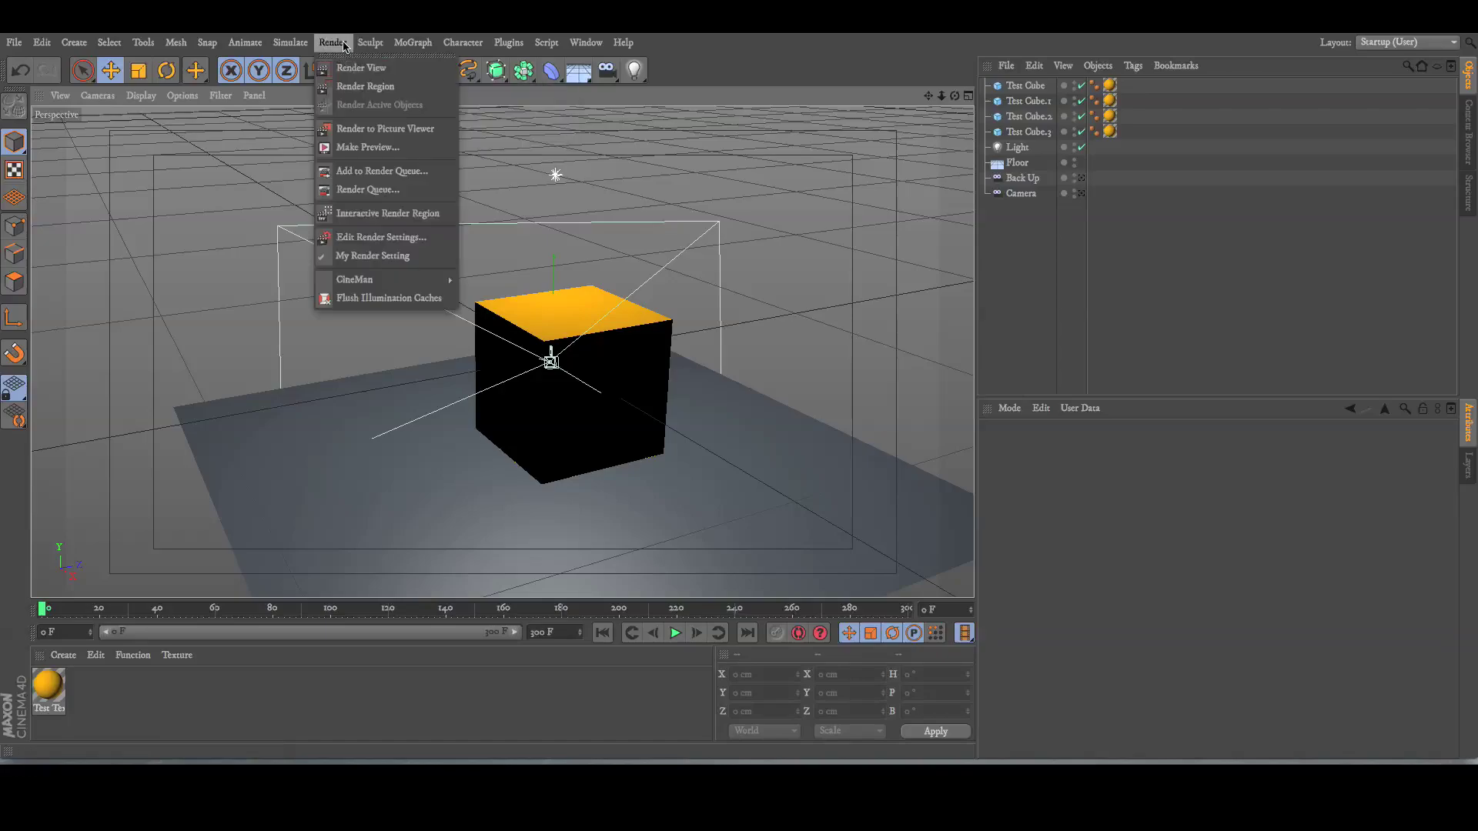
Step: Add the saved Test1 project to the Render Queue and delete the old finished job
{"action": "left_click", "coordinate": [377, 170]}
{"action": "left_click", "coordinate": [855, 269]}
{"action": "right_click", "coordinate": [272, 103]}
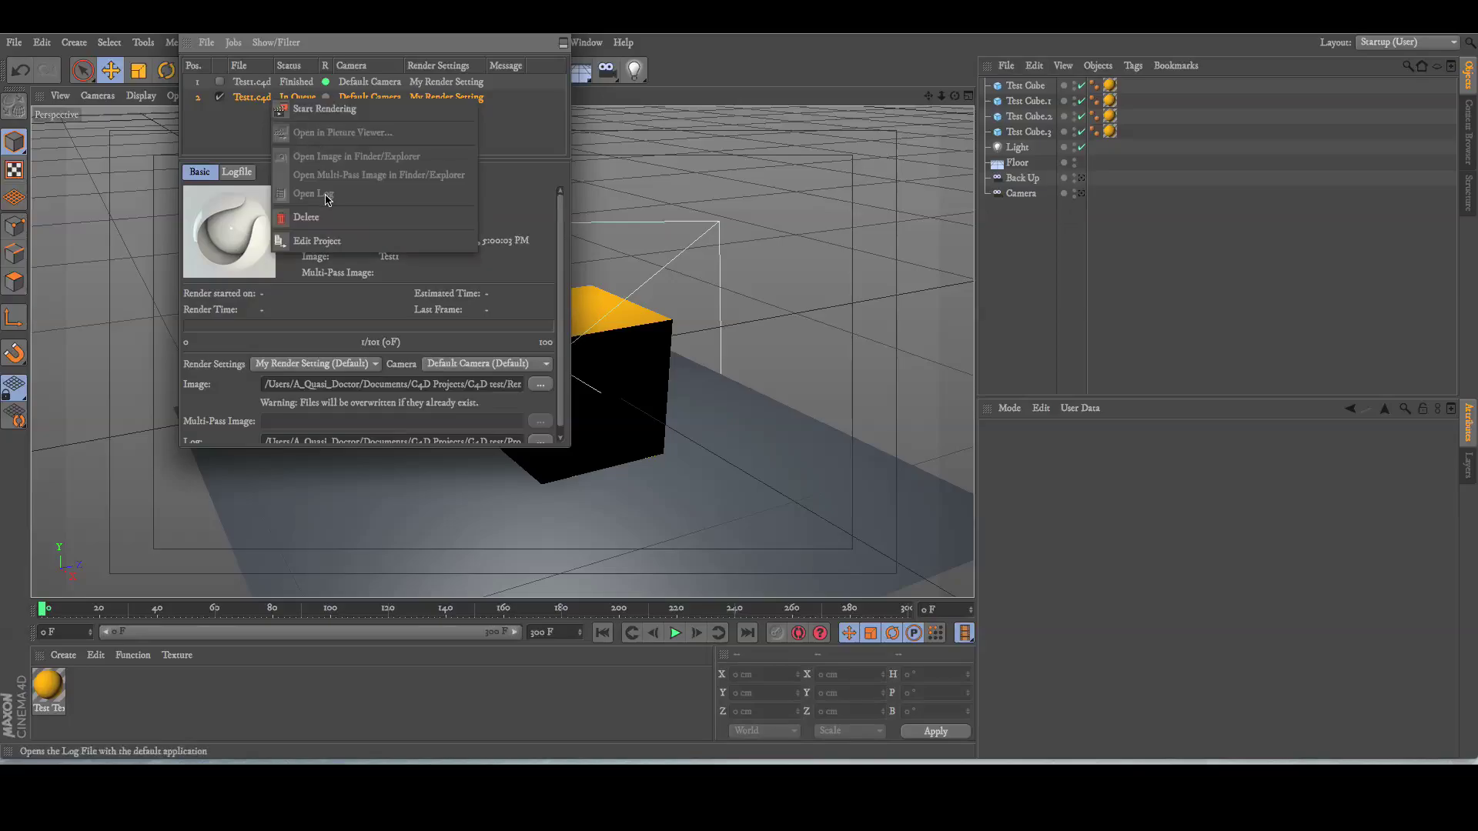
{"action": "left_click", "coordinate": [262, 107]}
{"action": "right_click", "coordinate": [260, 85]}
{"action": "left_click", "coordinate": [295, 218]}
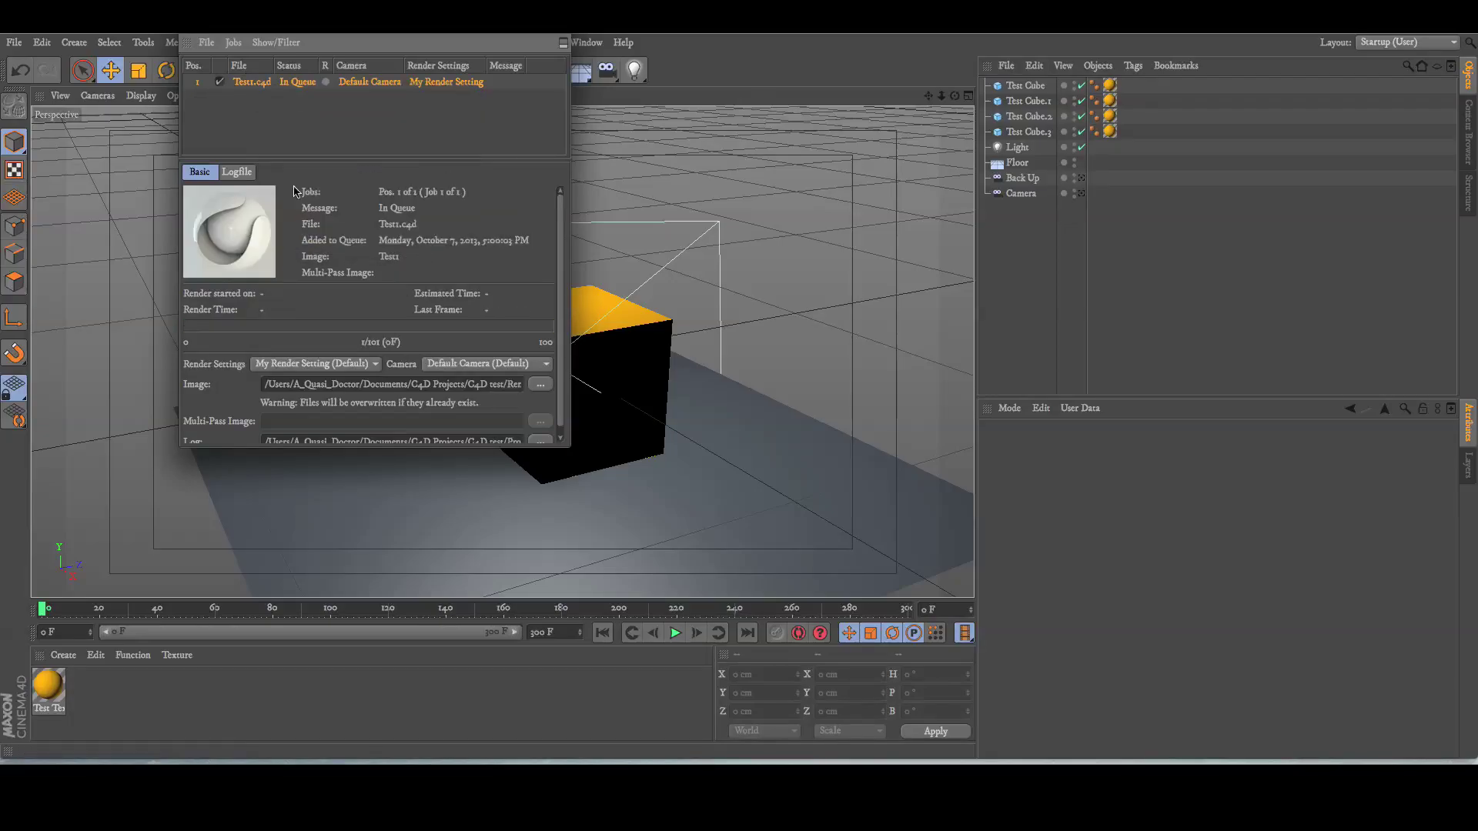
Step: Start rendering the Test1 job, keep the existing Test1.mov, and close the Picture Viewer
{"action": "right_click", "coordinate": [265, 88]}
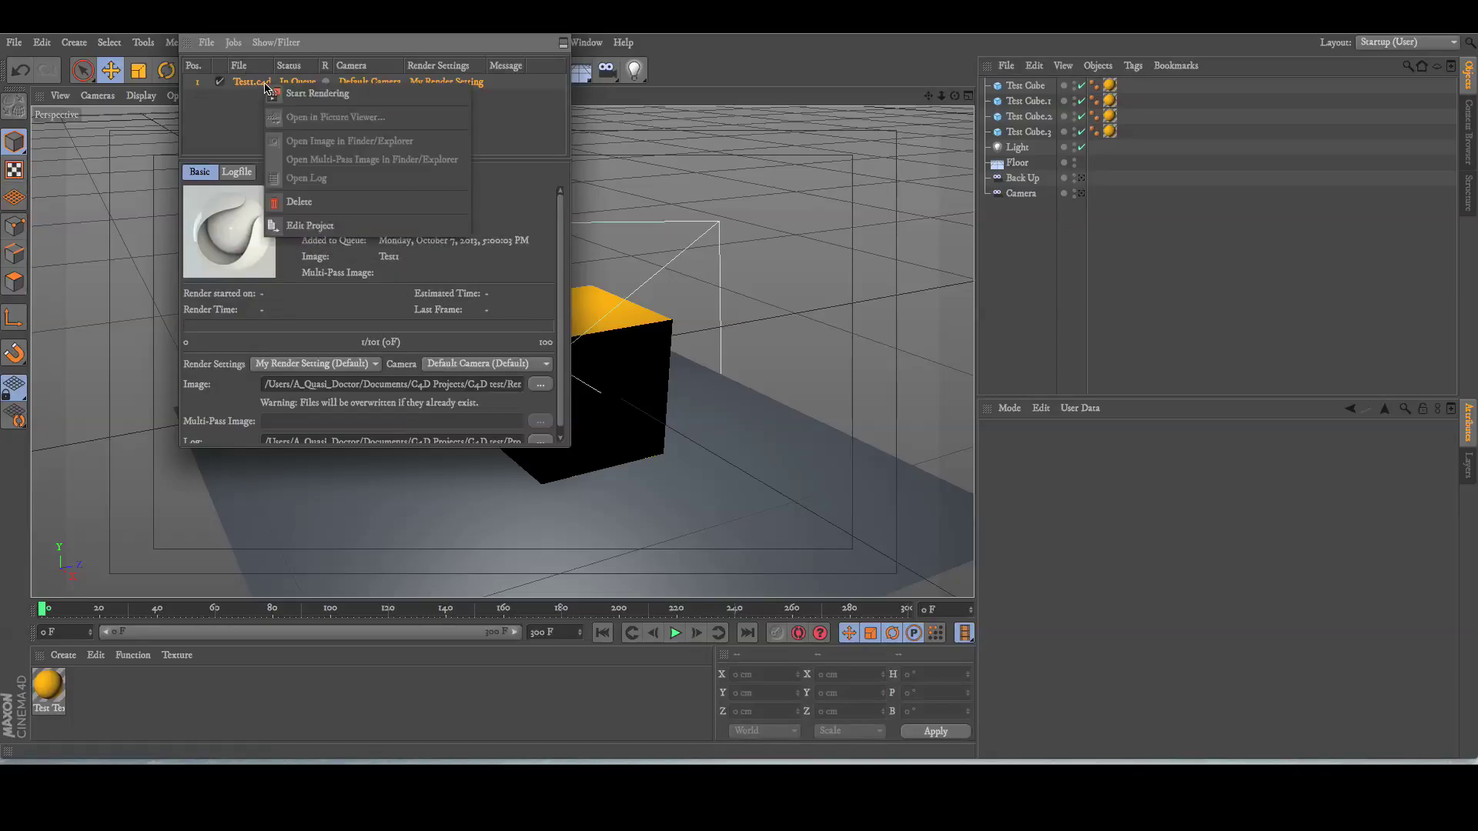
{"action": "left_click", "coordinate": [303, 89]}
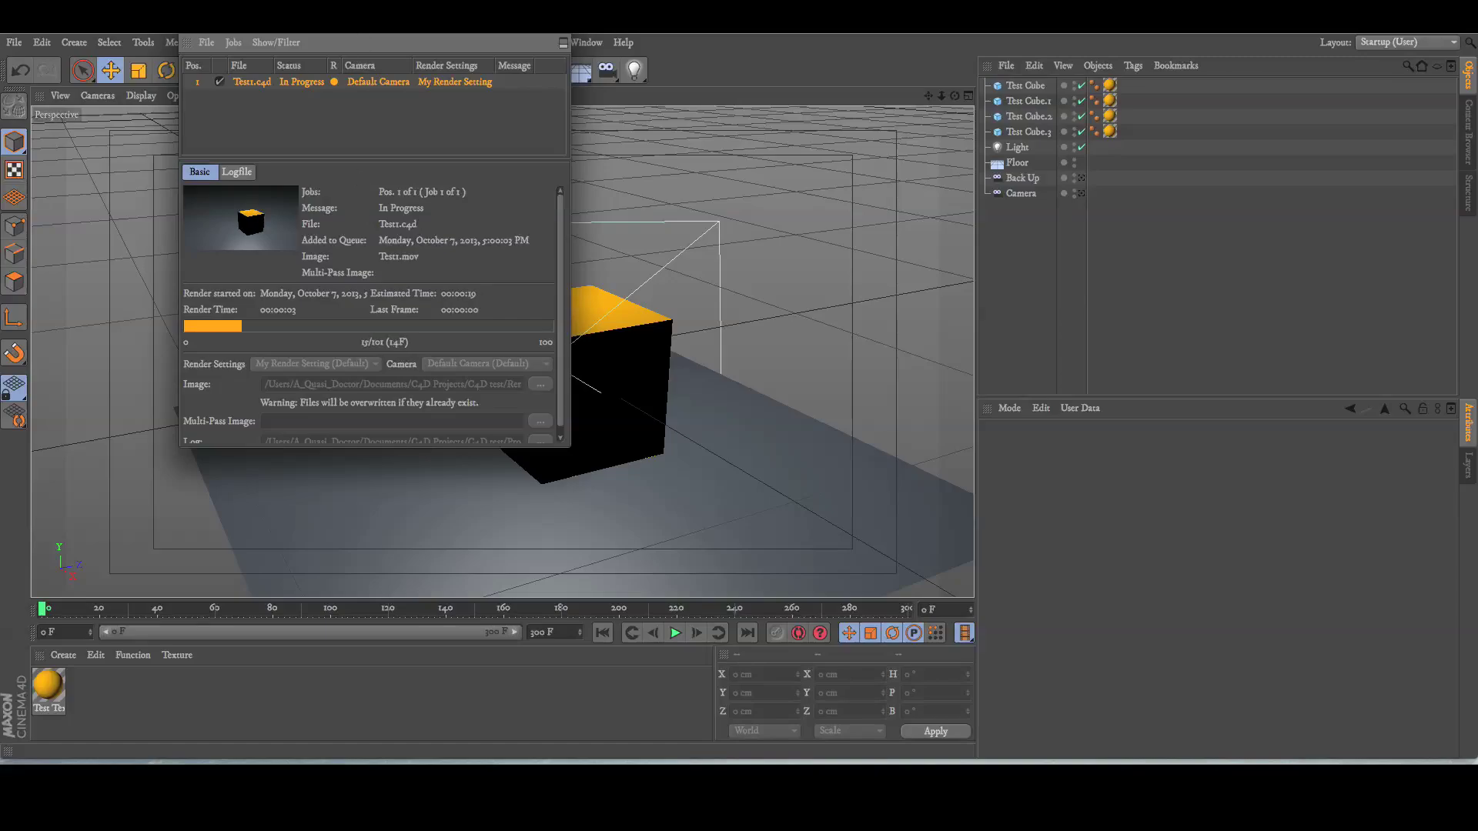
{"action": "left_click_drag", "start_coordinate": [351, 26], "coordinate": [707, 150]}
{"action": "left_click", "coordinate": [385, 73]}
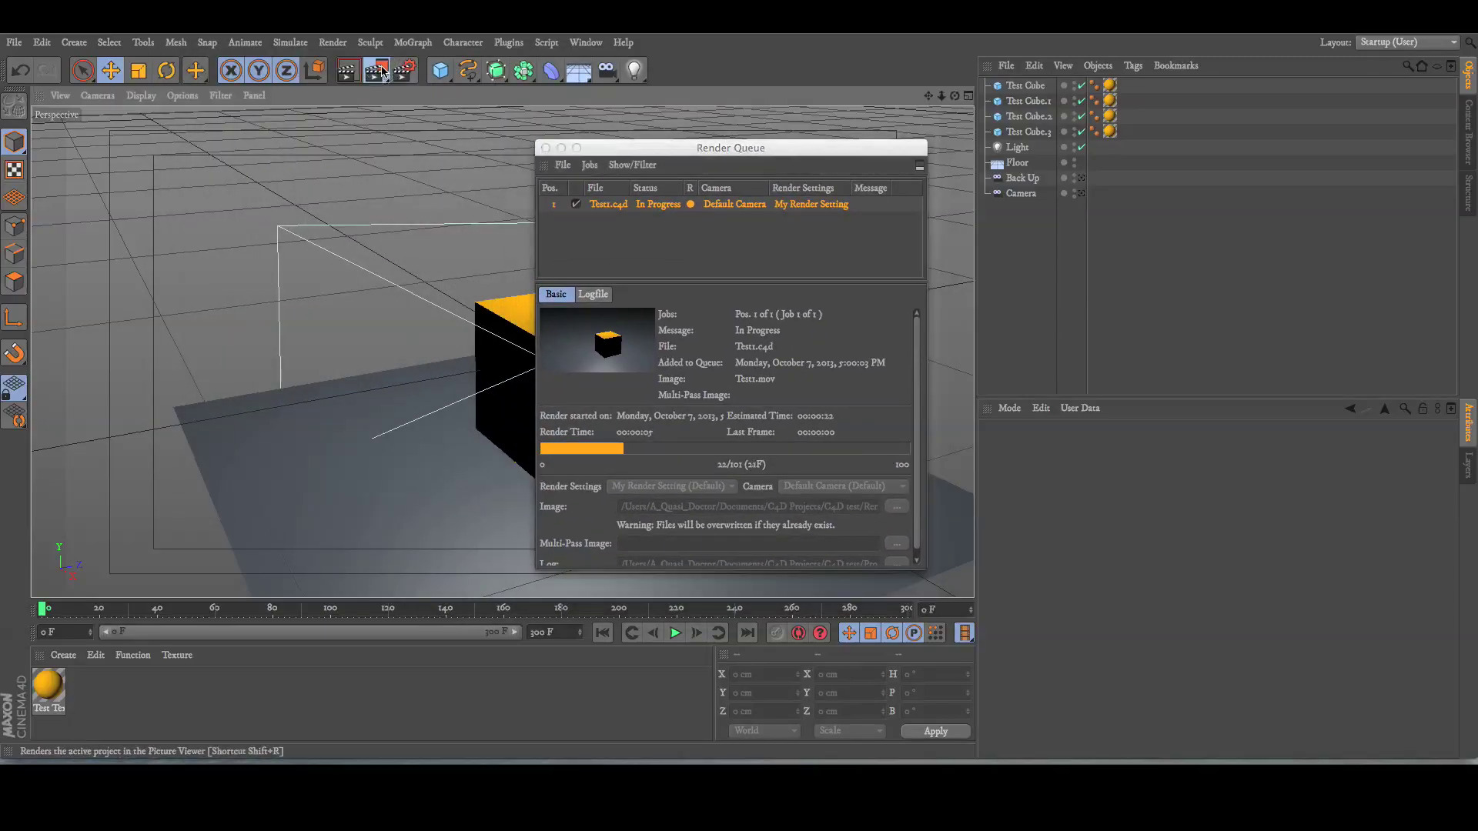
{"action": "left_click", "coordinate": [779, 268]}
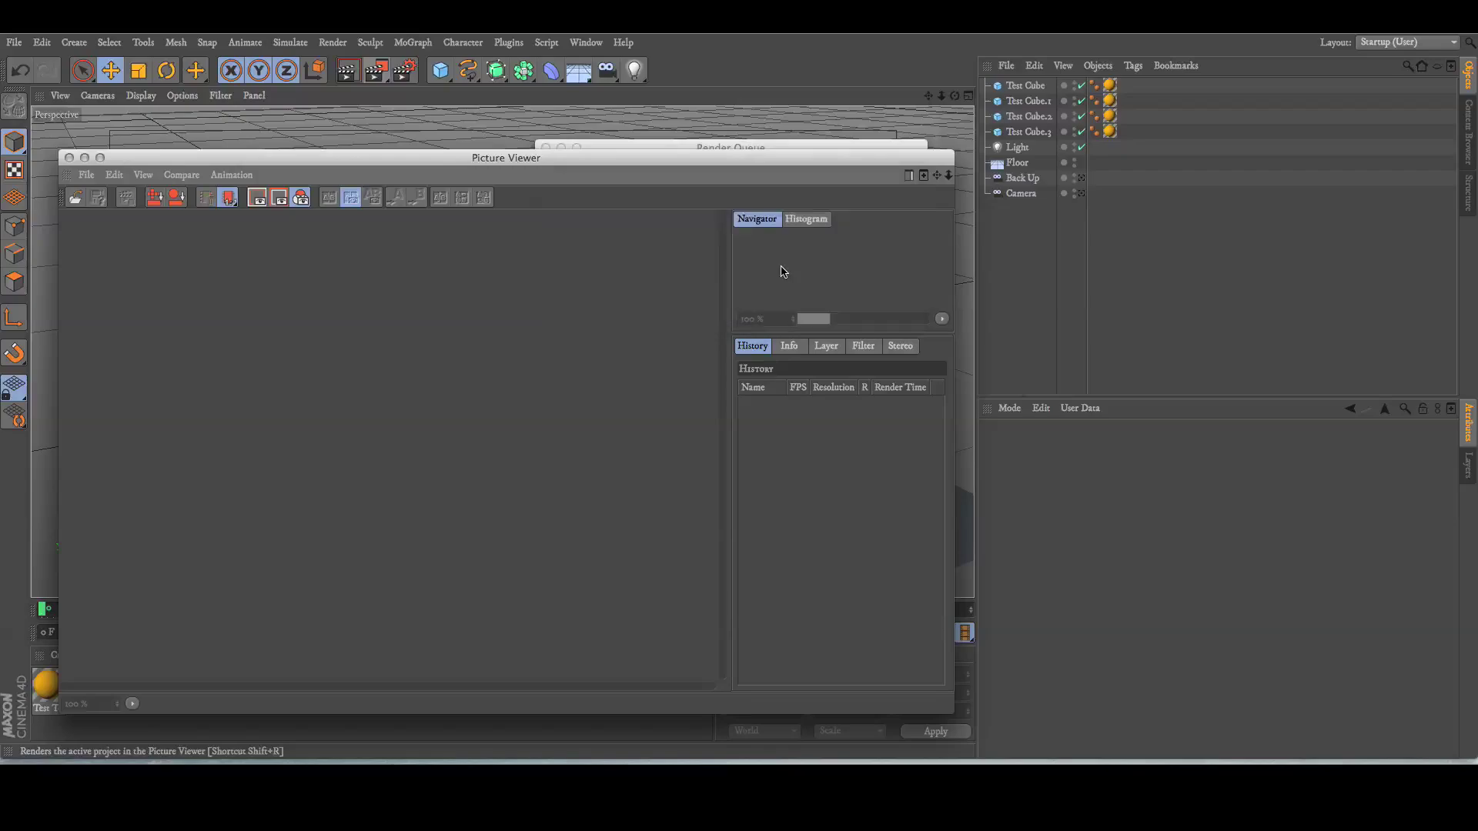
{"action": "left_click_drag", "start_coordinate": [149, 160], "coordinate": [326, 167]}
{"action": "left_click", "coordinate": [246, 164]}
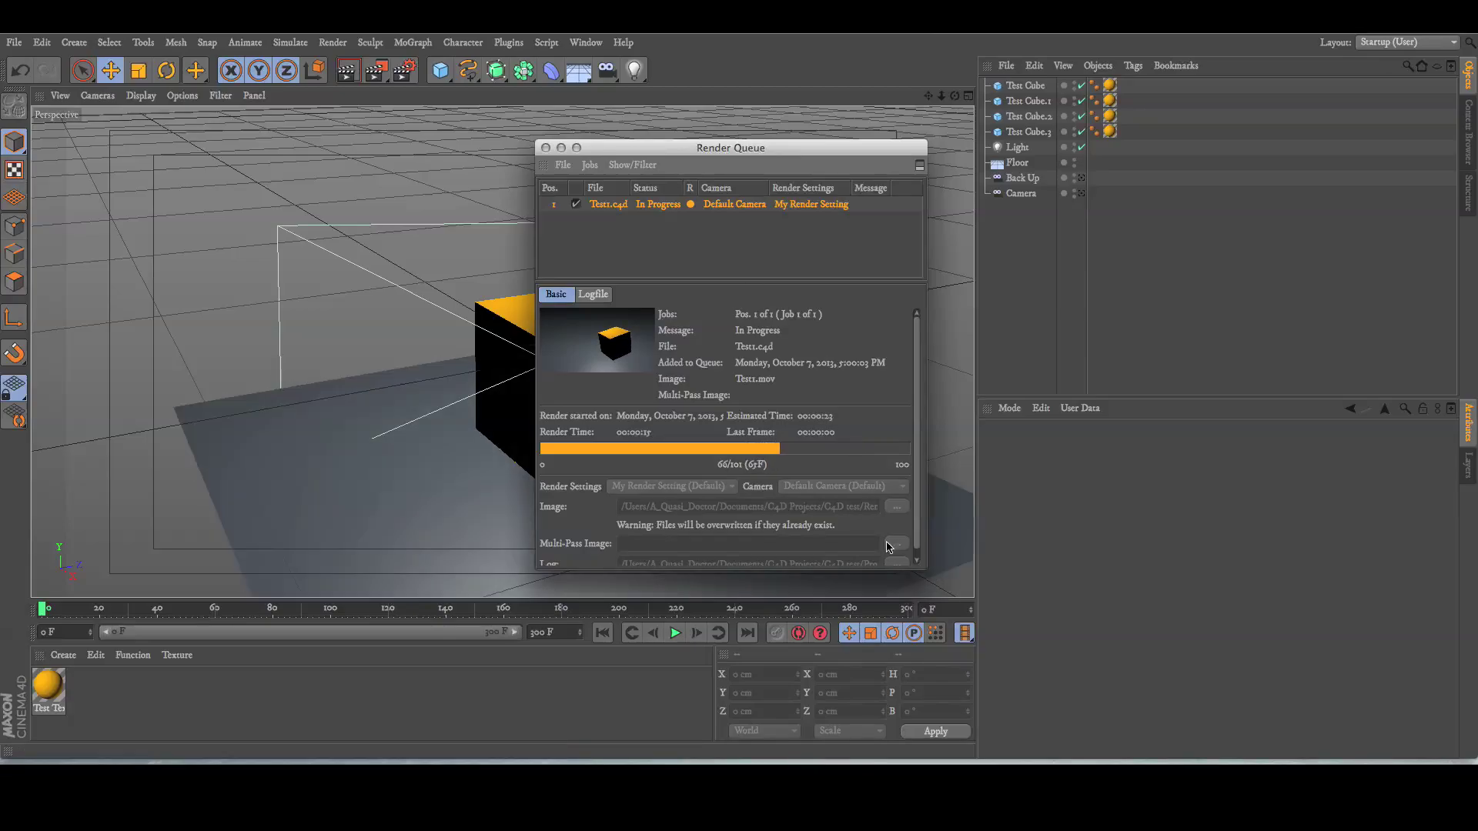
Step: Enlarge the Render Queue and remove the finished job once rendering completes
{"action": "left_click", "coordinate": [578, 147]}
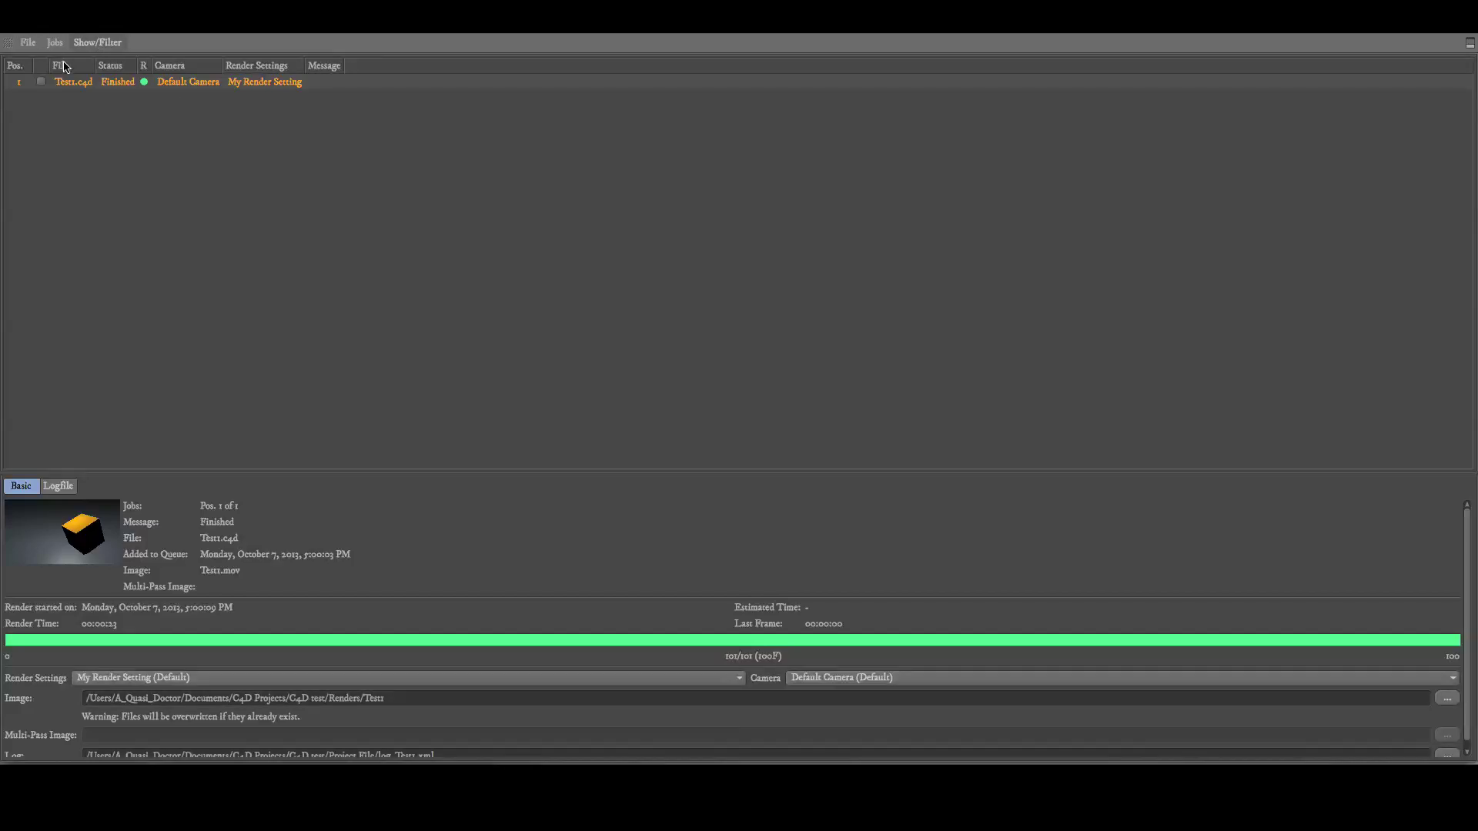
{"action": "right_click", "coordinate": [83, 83]}
{"action": "left_click", "coordinate": [110, 172]}
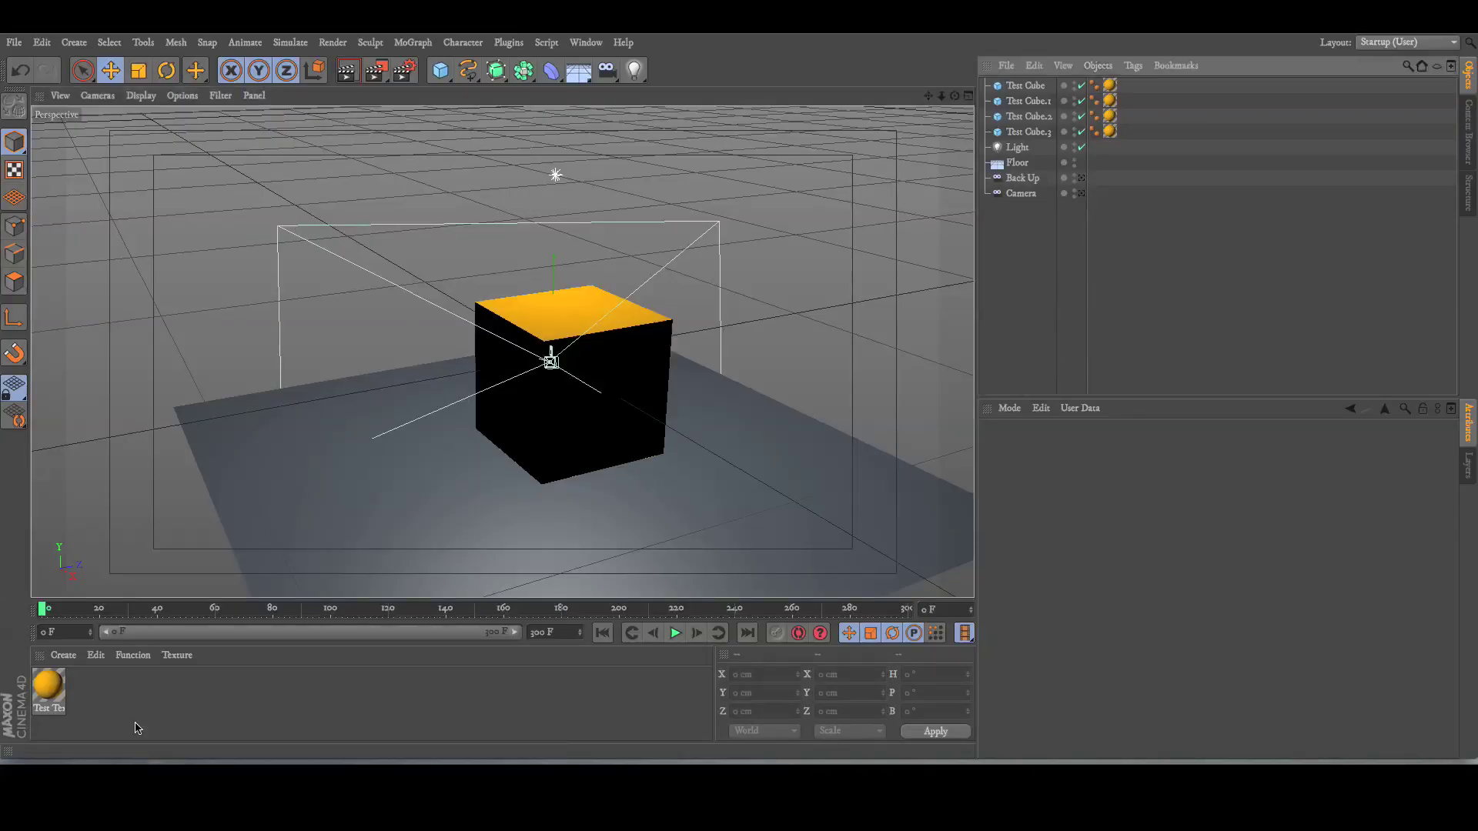
{"action": "left_click", "coordinate": [84, 752]}
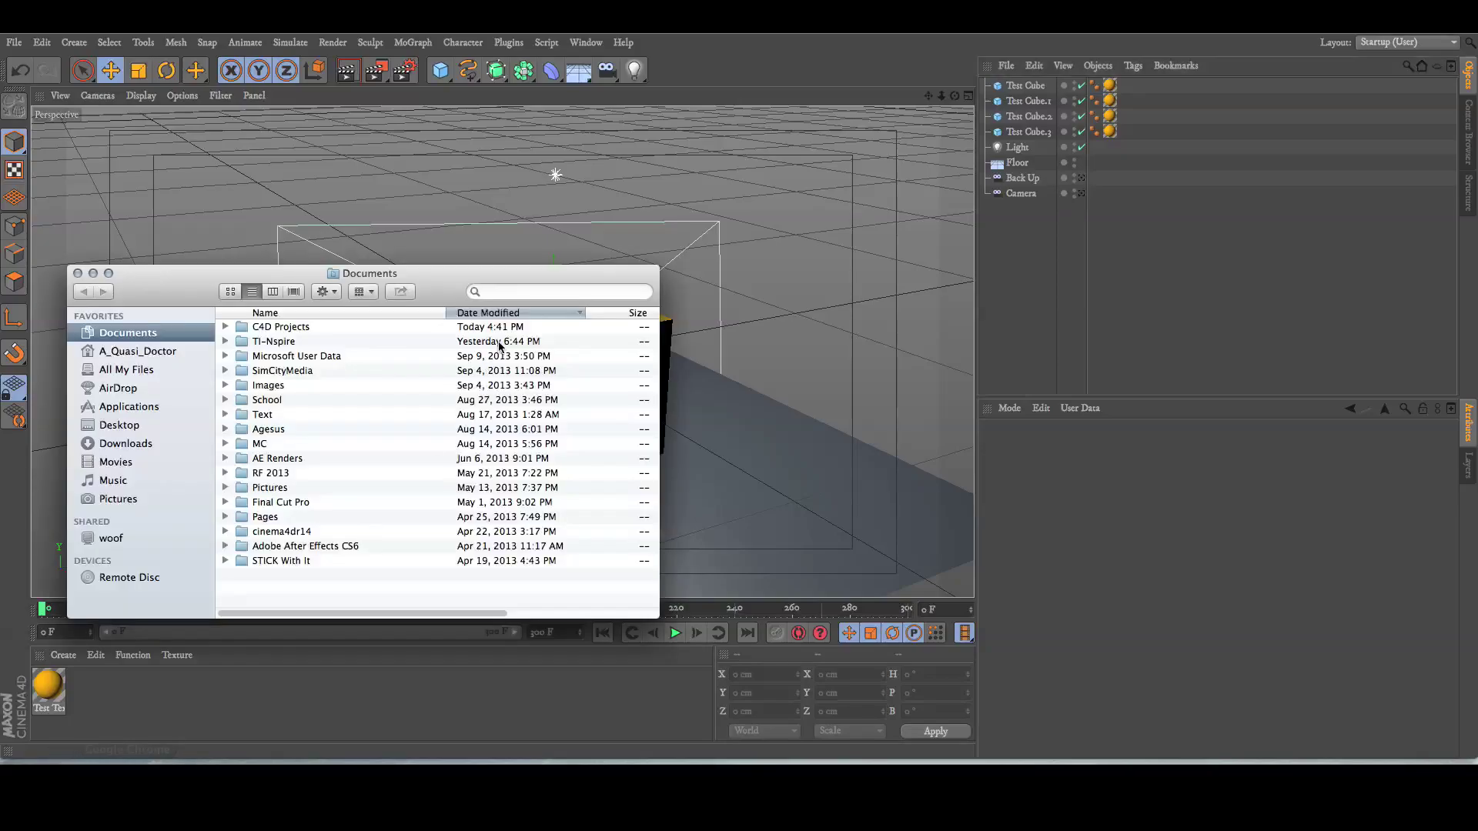
{"action": "double_click", "coordinate": [281, 327]}
{"action": "double_click", "coordinate": [283, 328]}
{"action": "double_click", "coordinate": [286, 340]}
{"action": "left_click", "coordinate": [284, 329]}
{"action": "key", "text": "space"}
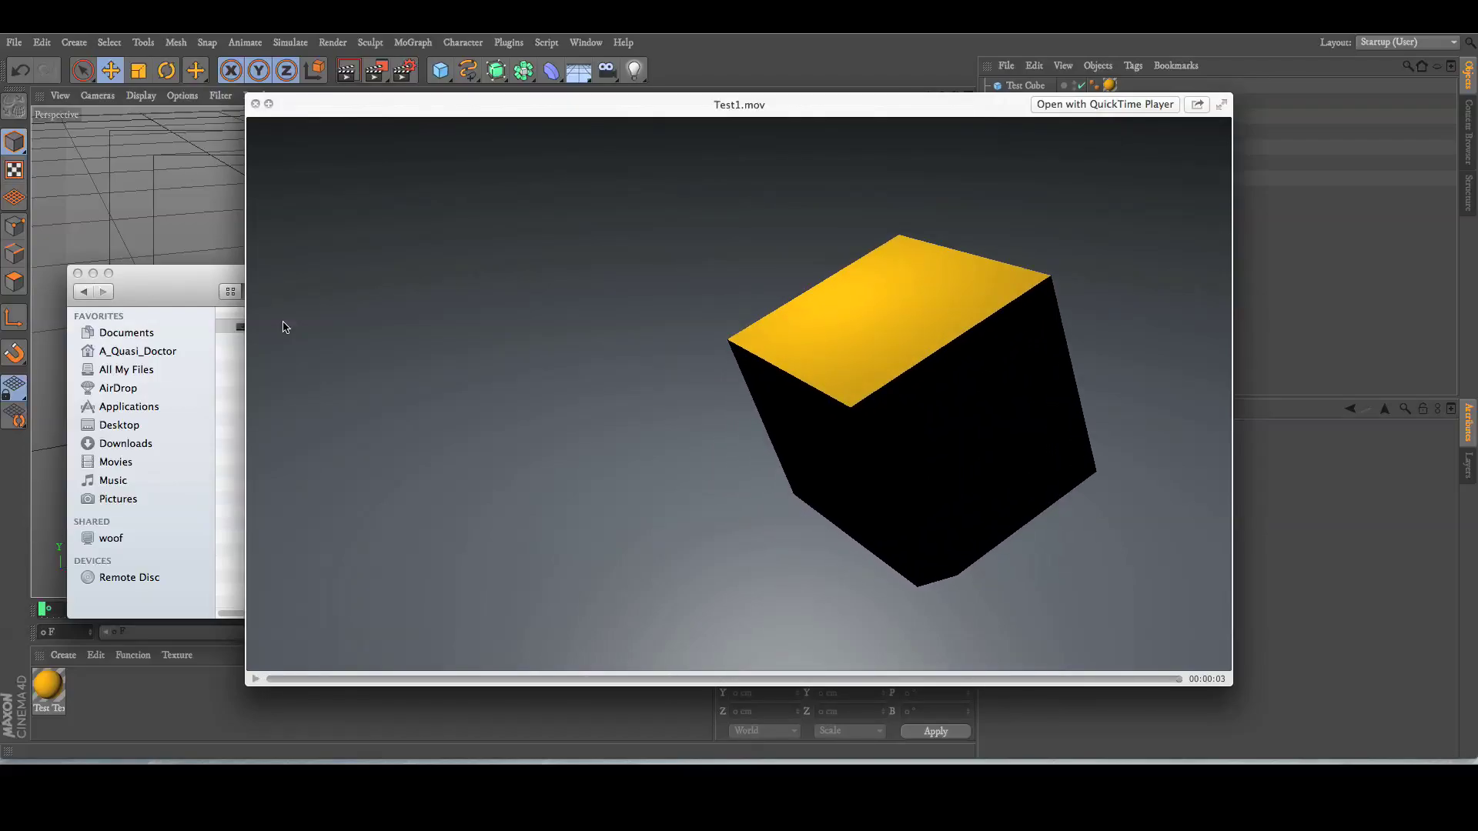
{"action": "key", "text": "space"}
{"action": "left_click", "coordinate": [77, 274]}
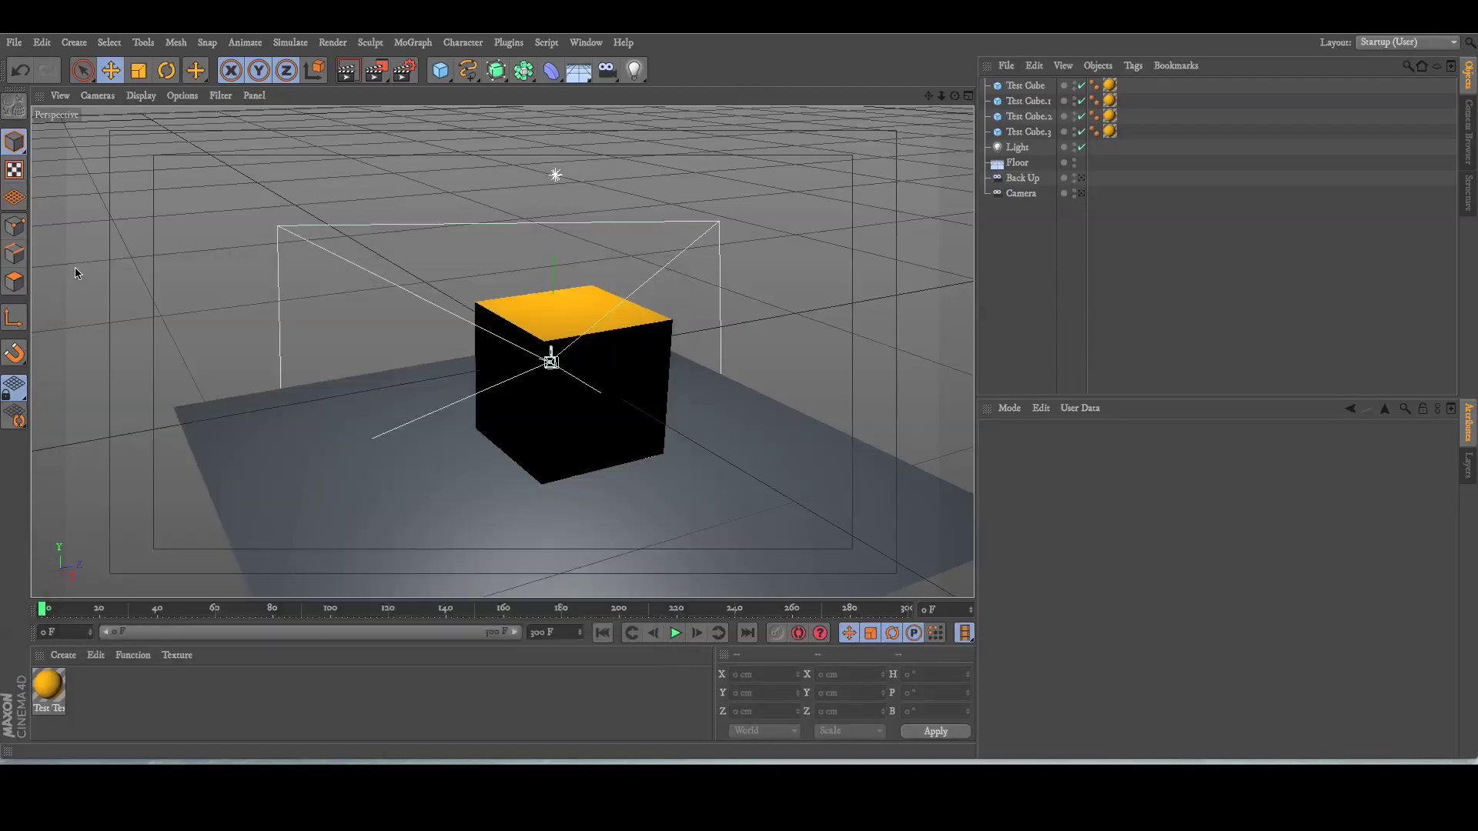